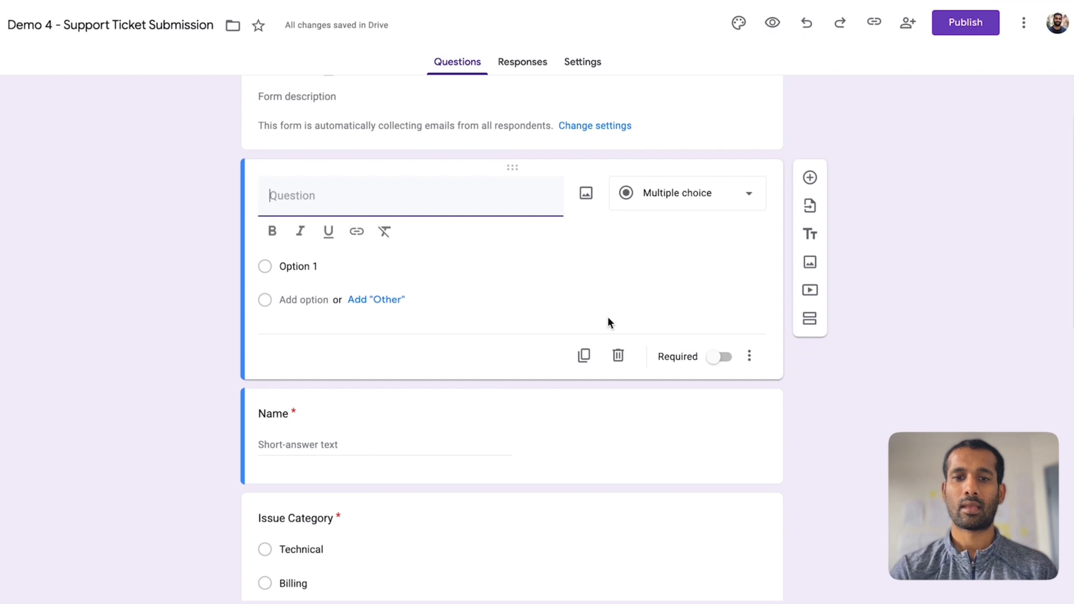
- Delete the blank untitled multiple-choice question from the Support Ticket Submission form
scroll(431, 457, down, 1)
scroll(393, 366, down, 2)
scroll(453, 310, down, 5)
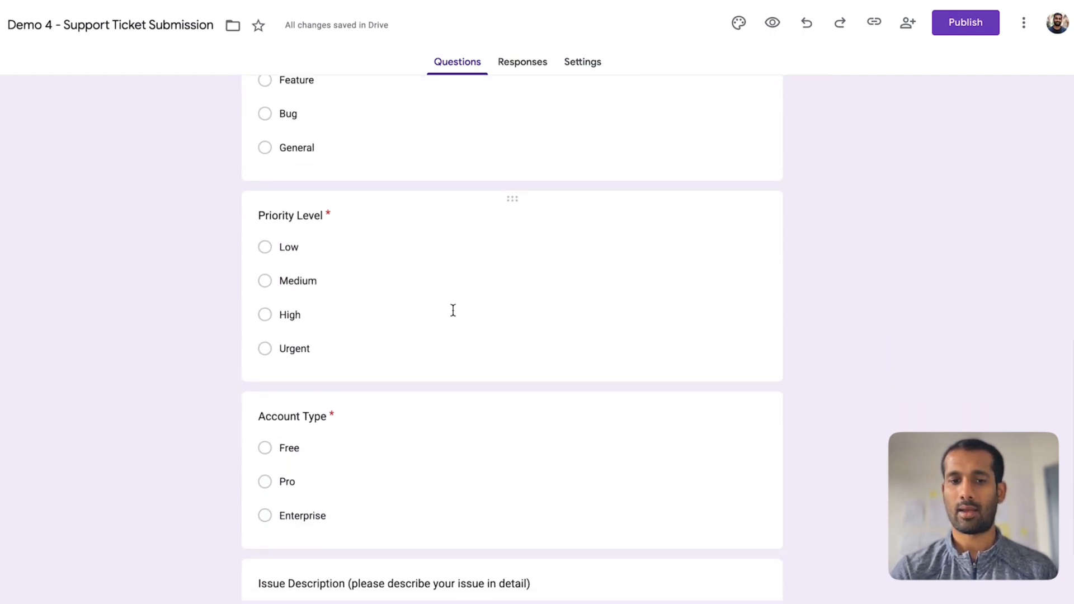
scroll(453, 310, down, 2)
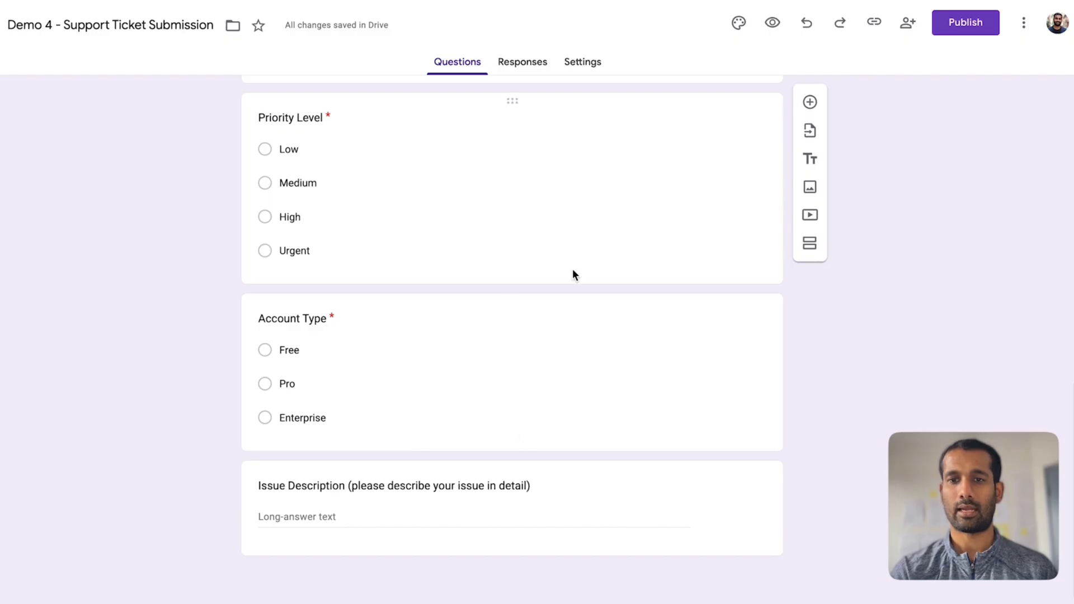
scroll(572, 284, up, 9)
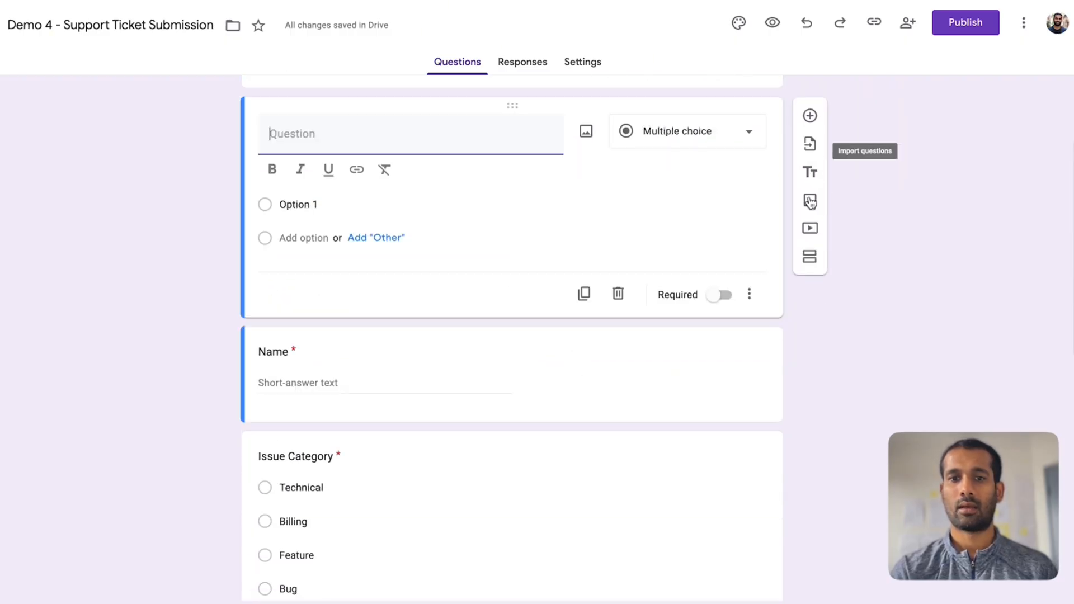
click(618, 295)
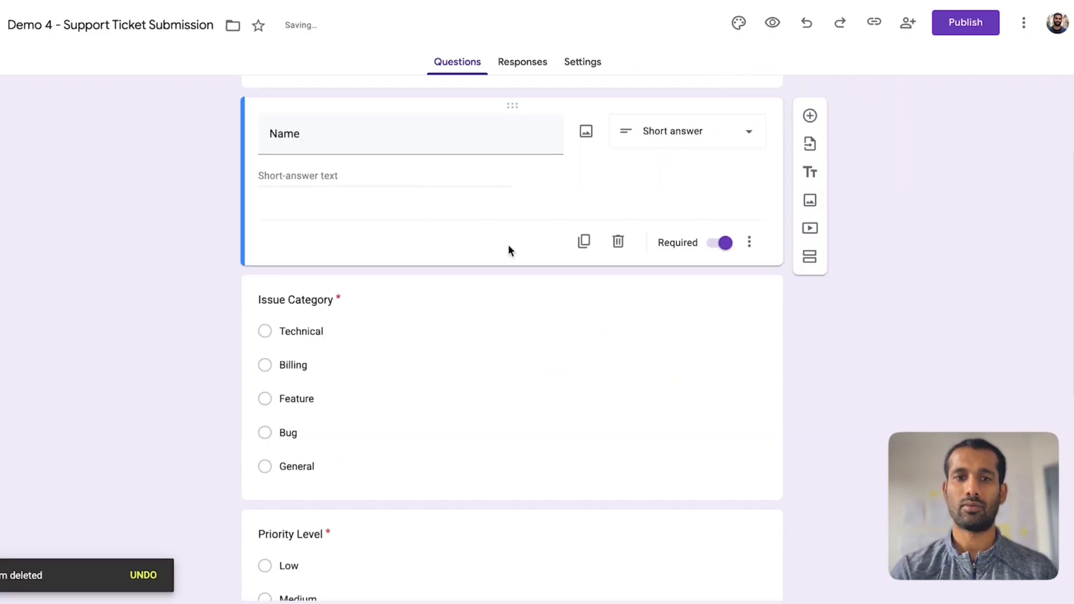
scroll(540, 191, up, 3)
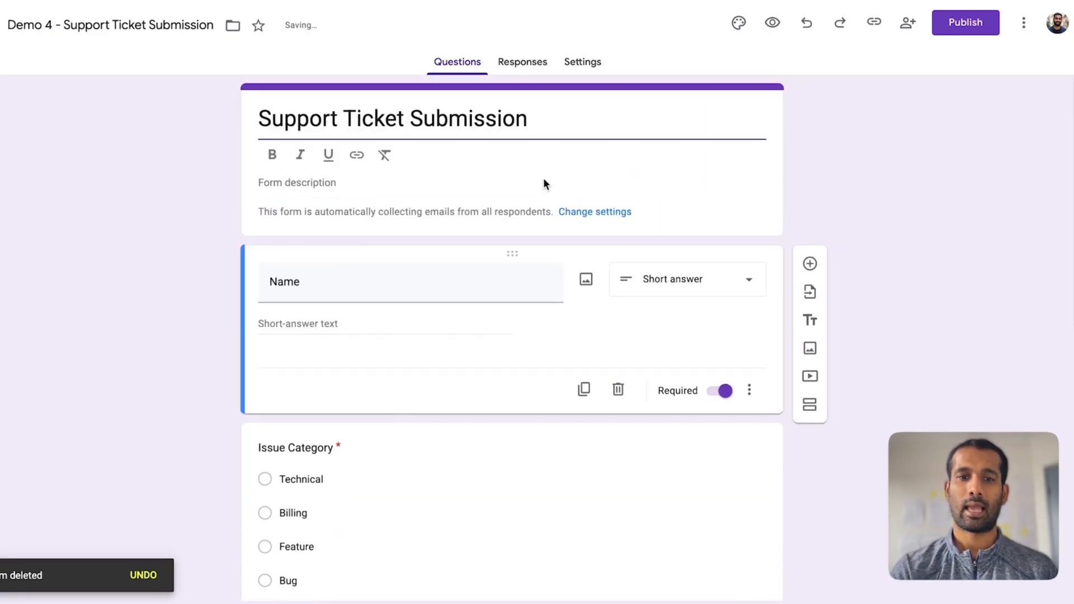
- Link form responses to a new 'Support Ticket Submission (Responses)' spreadsheet and open it
click(529, 70)
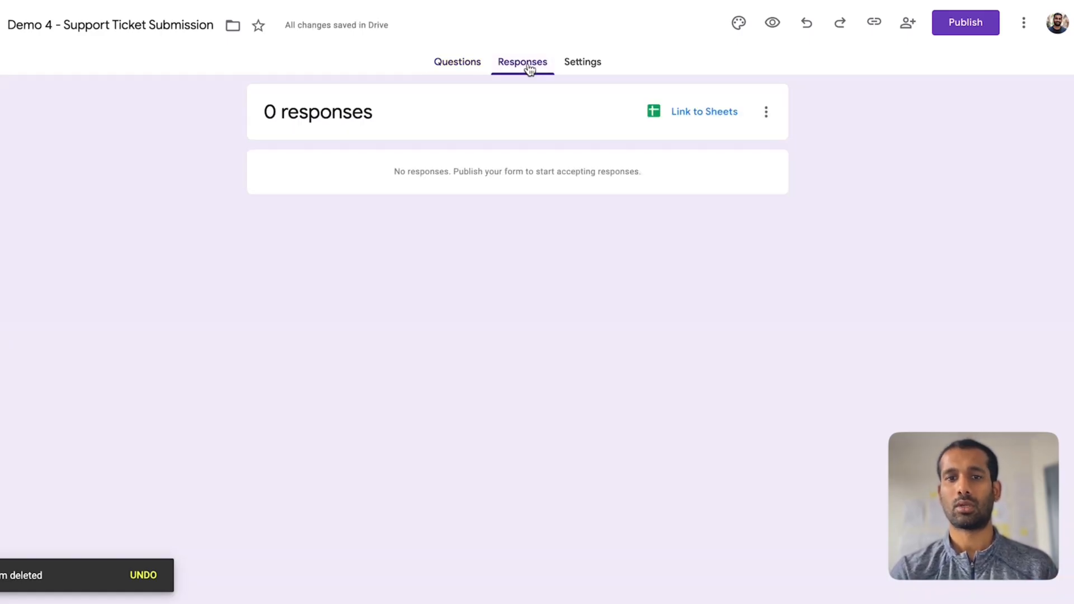
click(702, 117)
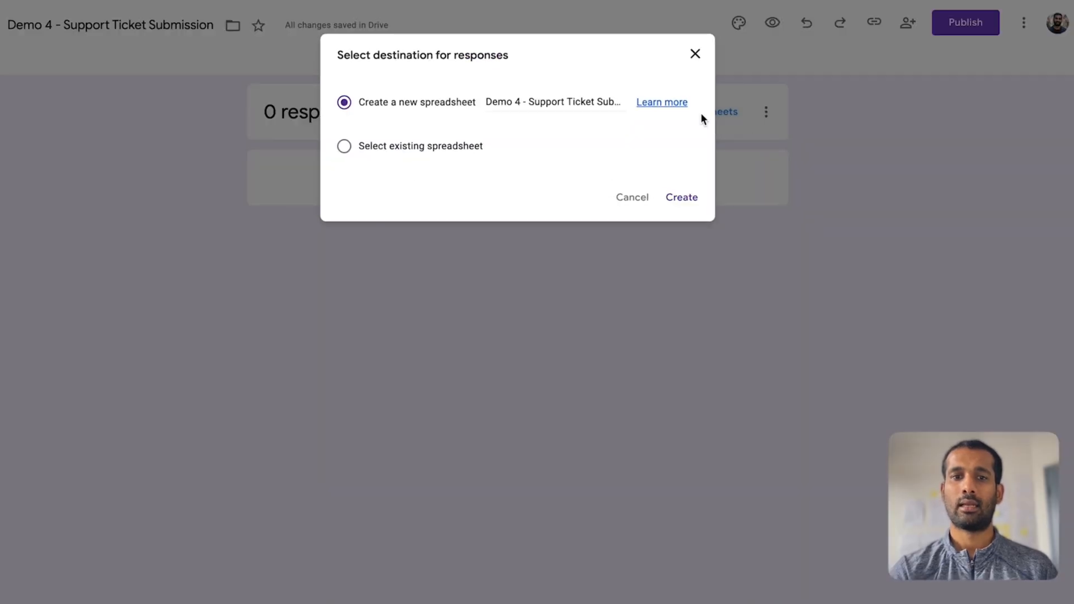
click(683, 196)
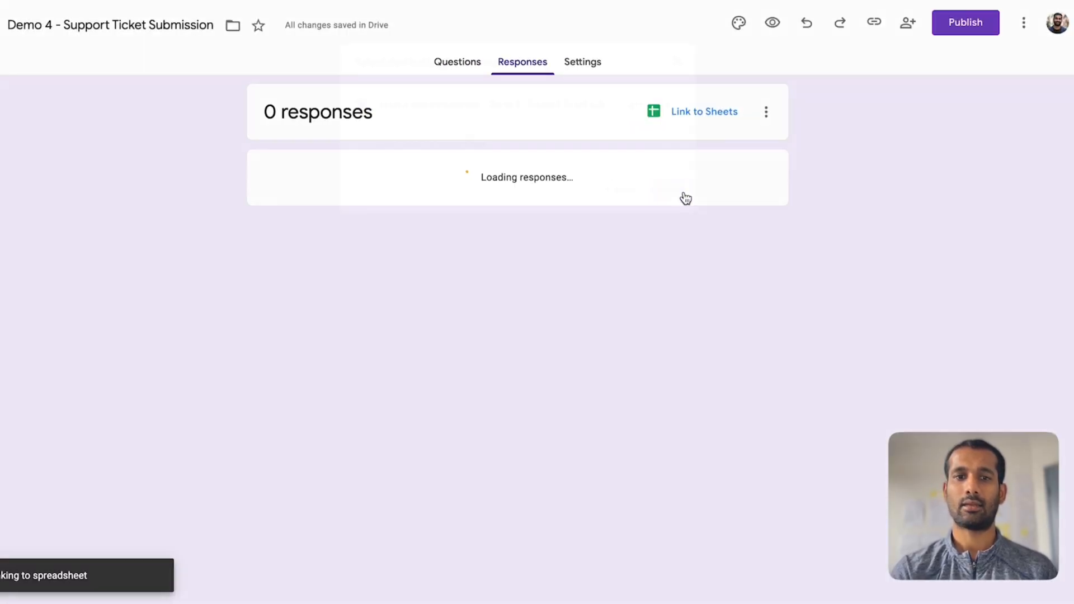
click(677, 111)
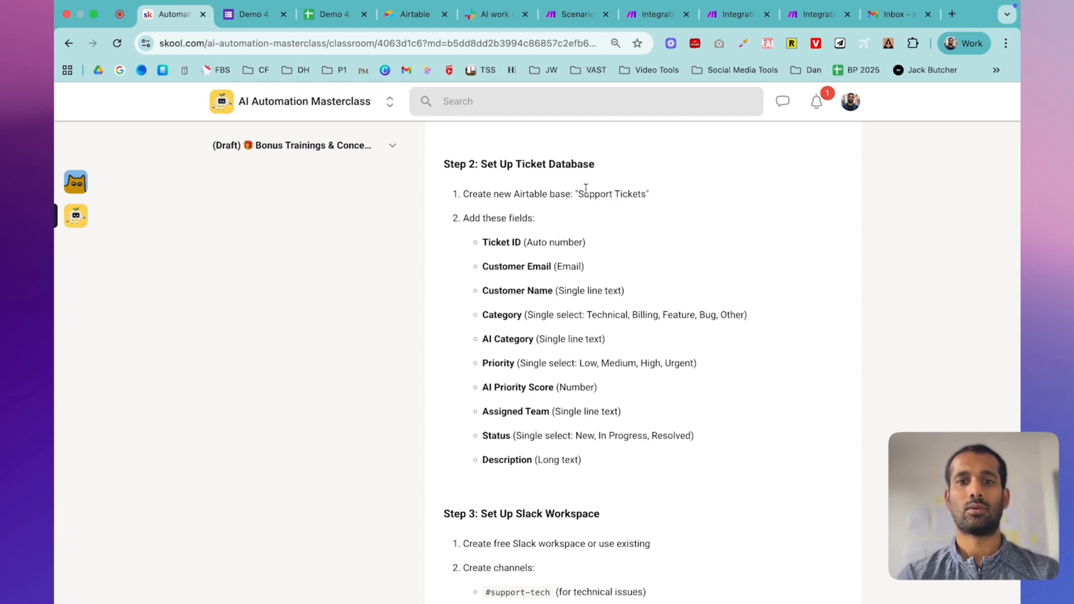
- Highlight the base name 'Support Tickets' in the lesson's Step 2, then switch to Airtable
drag(578, 191, 650, 196)
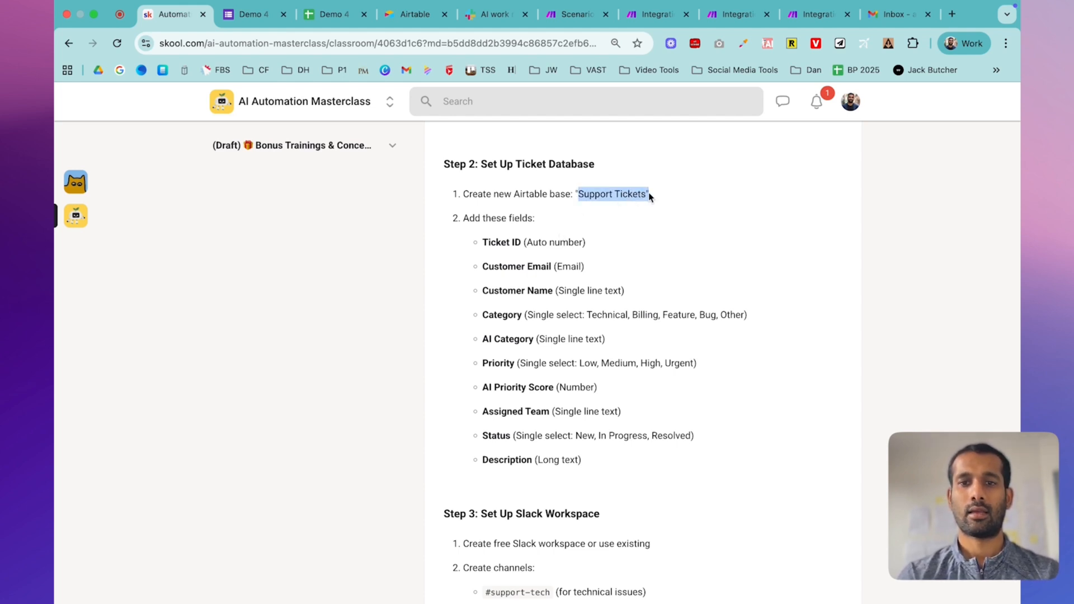
click(414, 16)
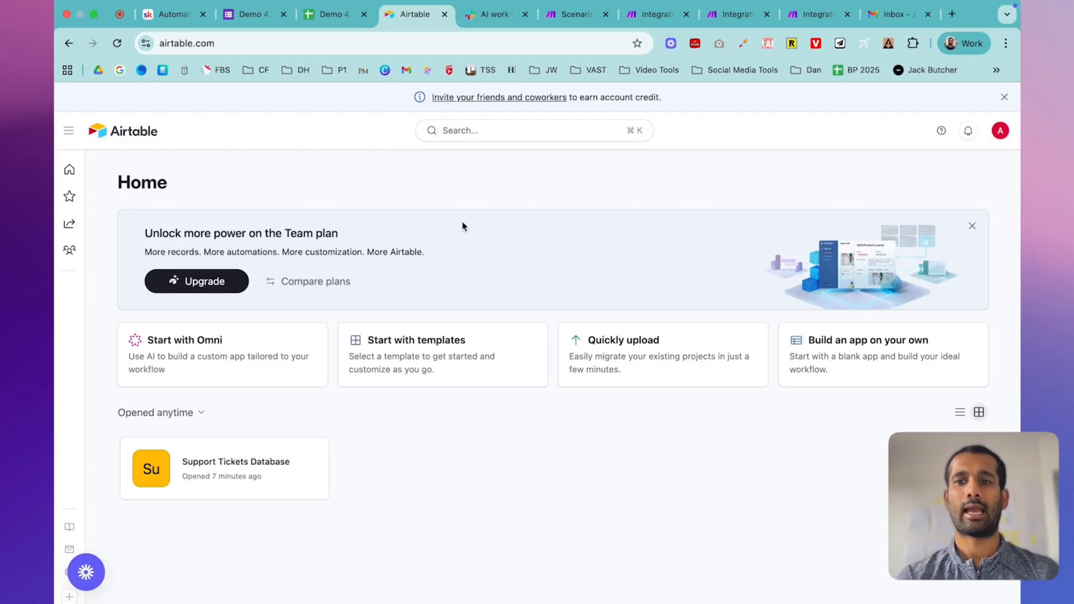
- Start a blank Airtable base, then select the lesson's ten ticket field definitions
click(1004, 97)
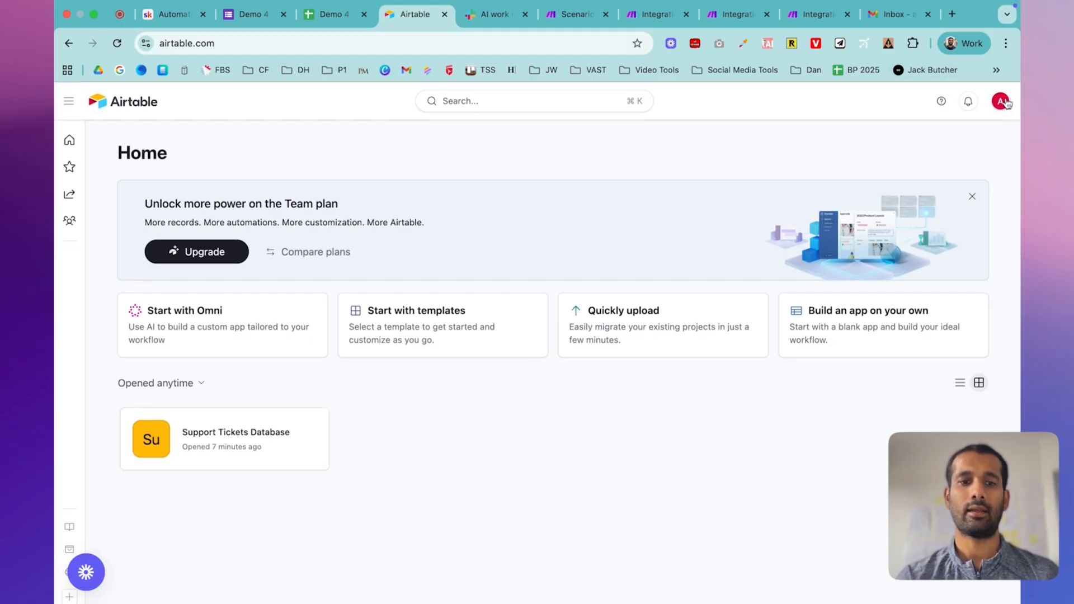
click(849, 330)
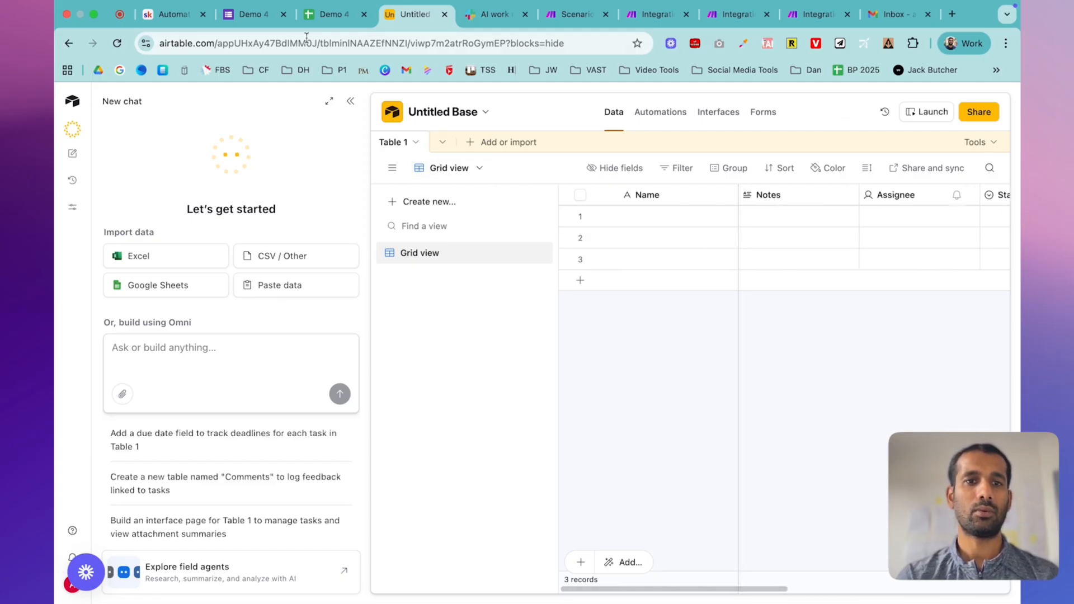
click(170, 15)
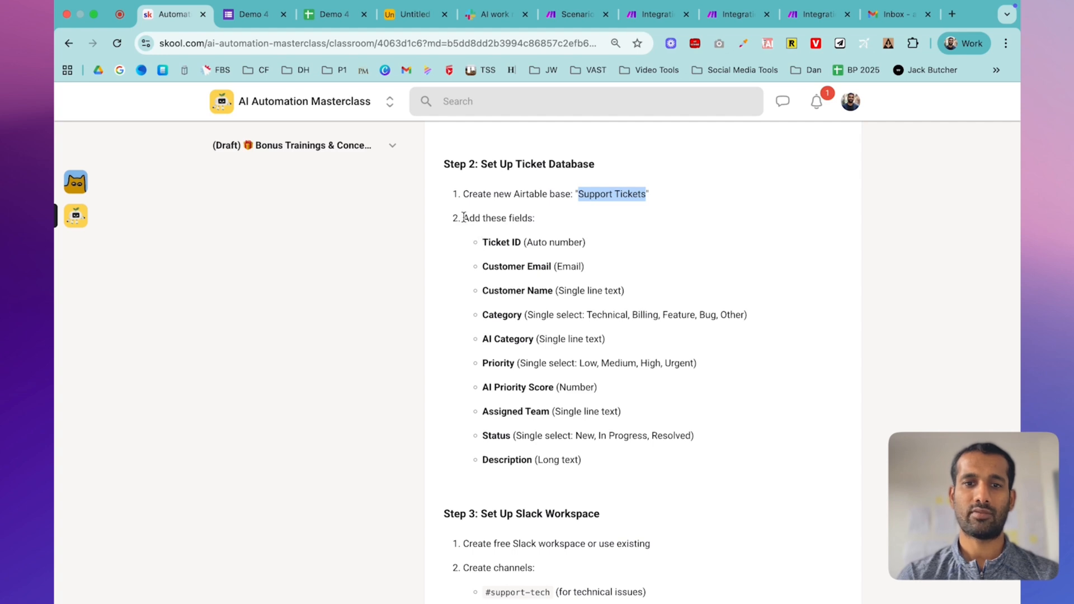
drag(477, 242, 671, 476)
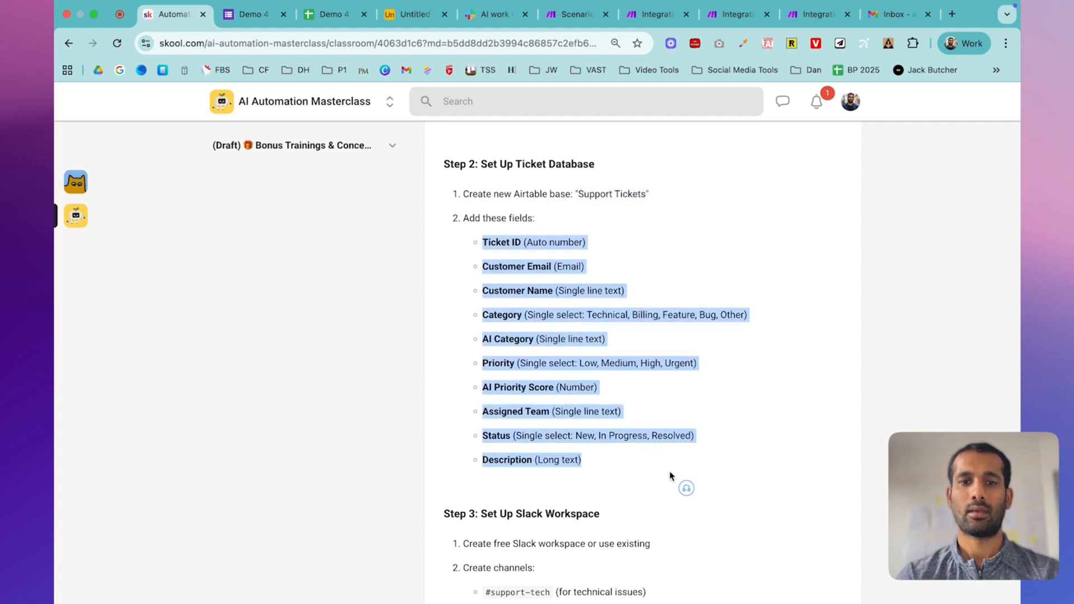
- Ask Airtable's AI assistant to 'Create a table for me with these fields' with the pasted field list
click(403, 9)
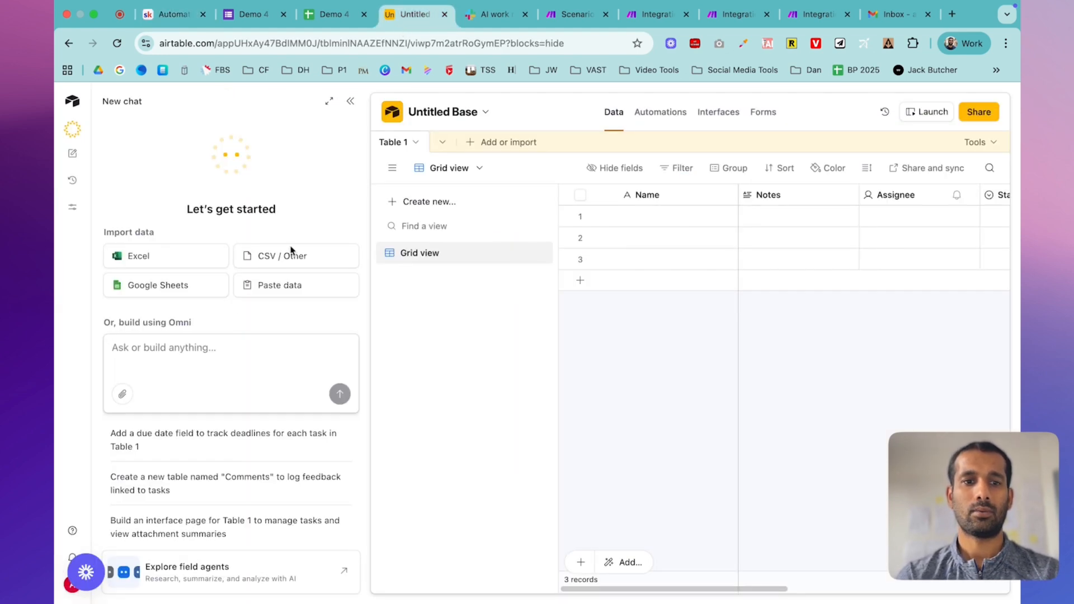
click(191, 343)
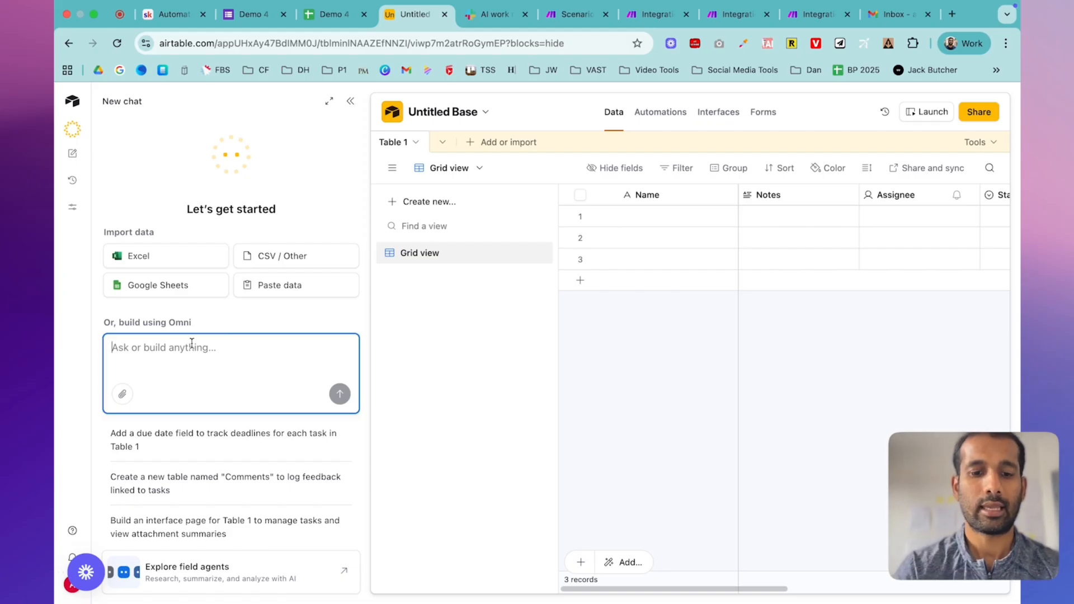
text(Cr)
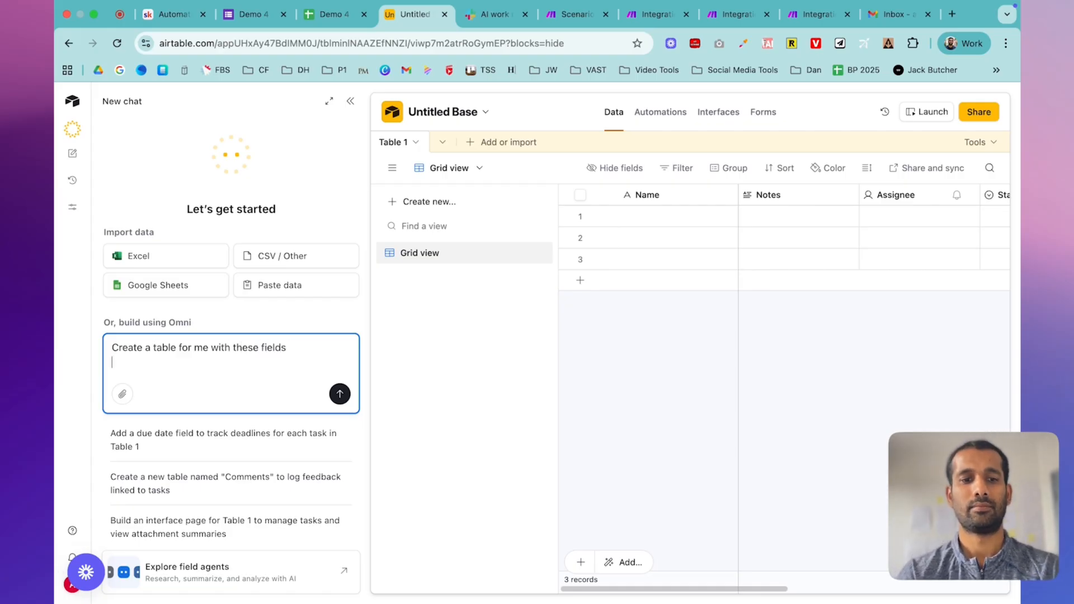
key(super+v)
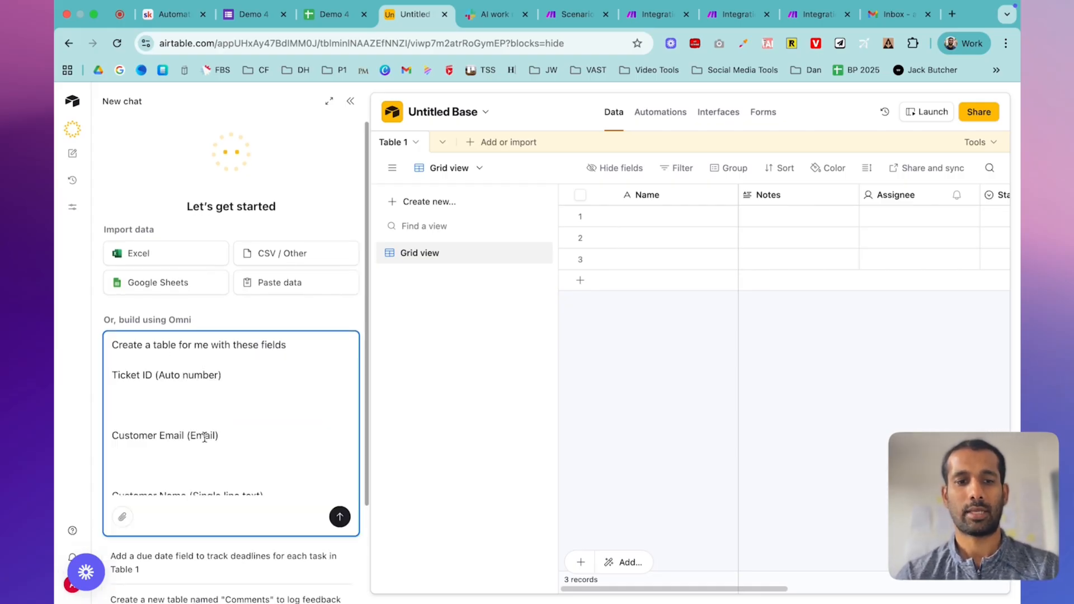
key(Return)
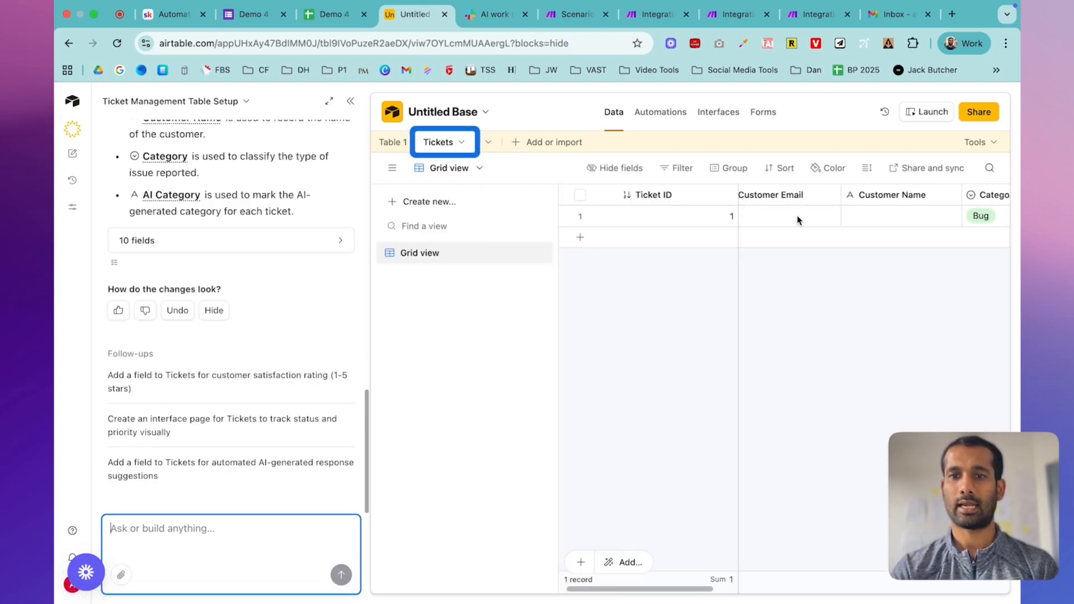
- Check each Tickets column through Description, then close the Omni side panel
scroll(797, 220, right, 5)
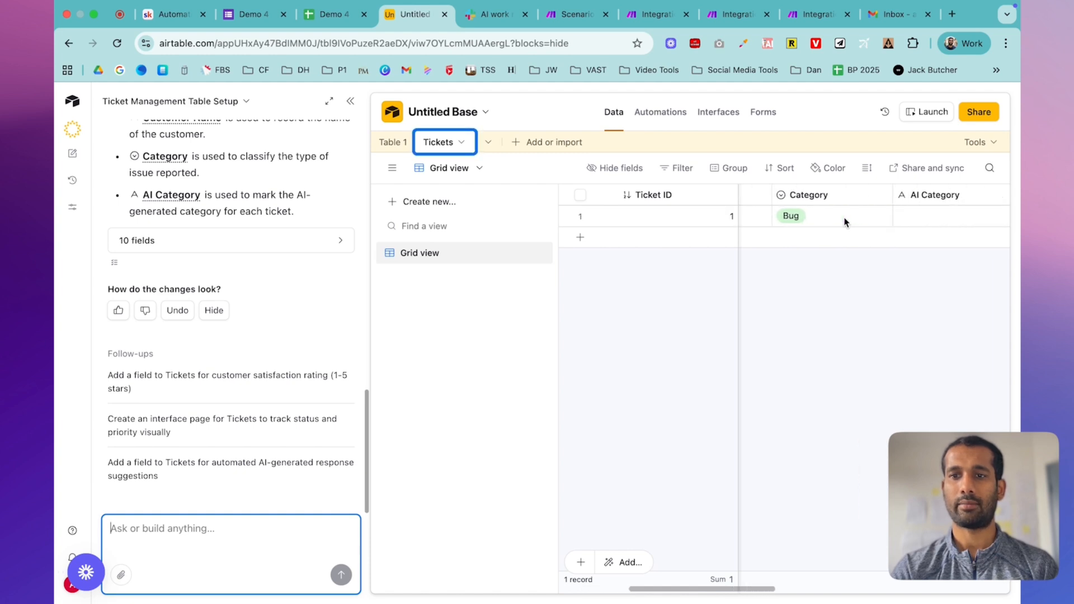
scroll(844, 218, right, 5)
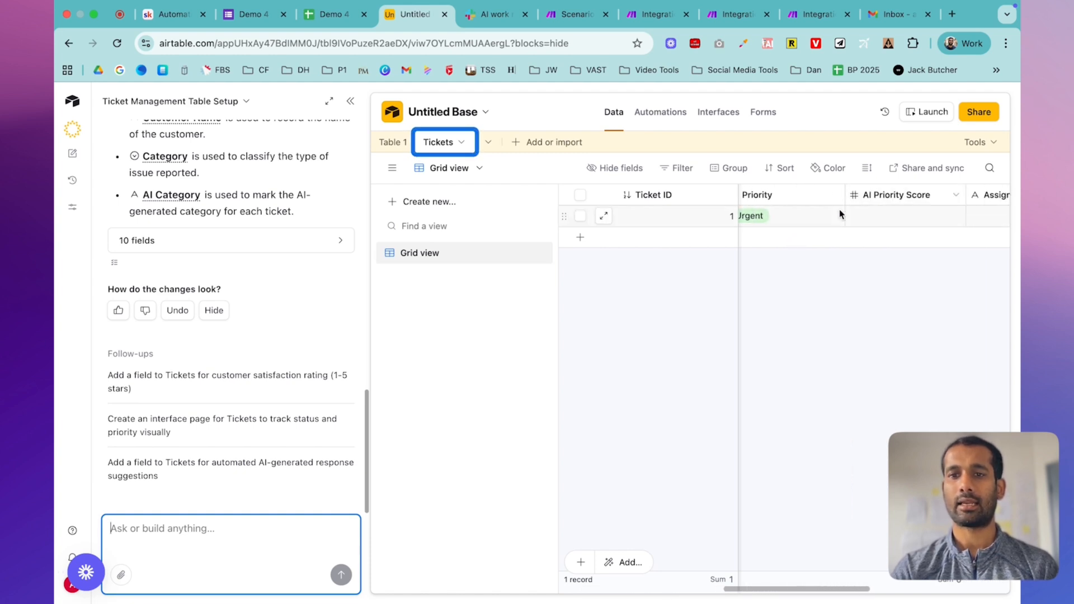
scroll(836, 216, right, 5)
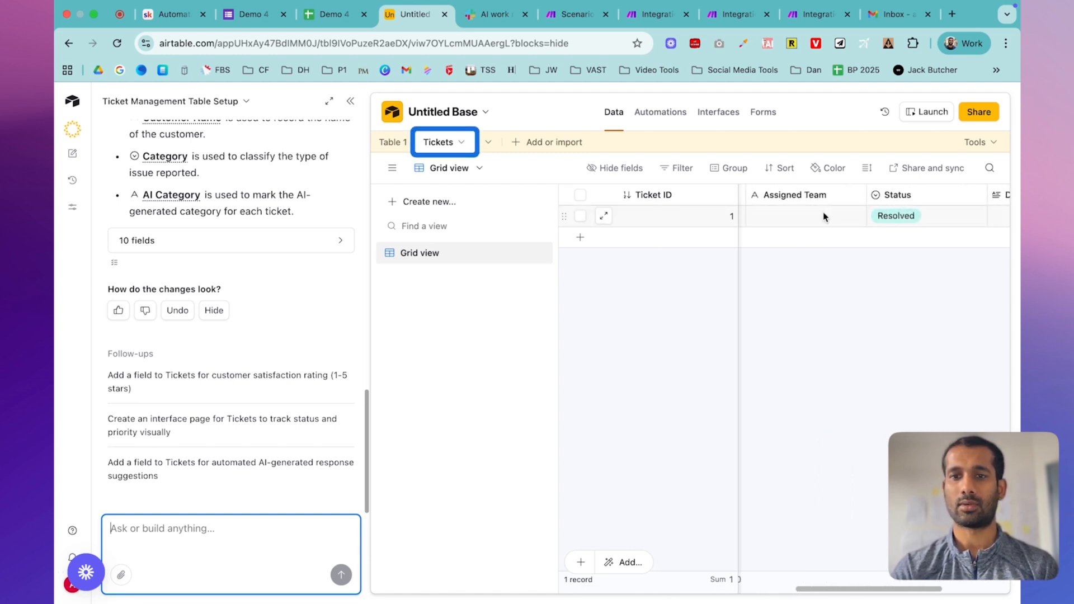
scroll(823, 216, right, 5)
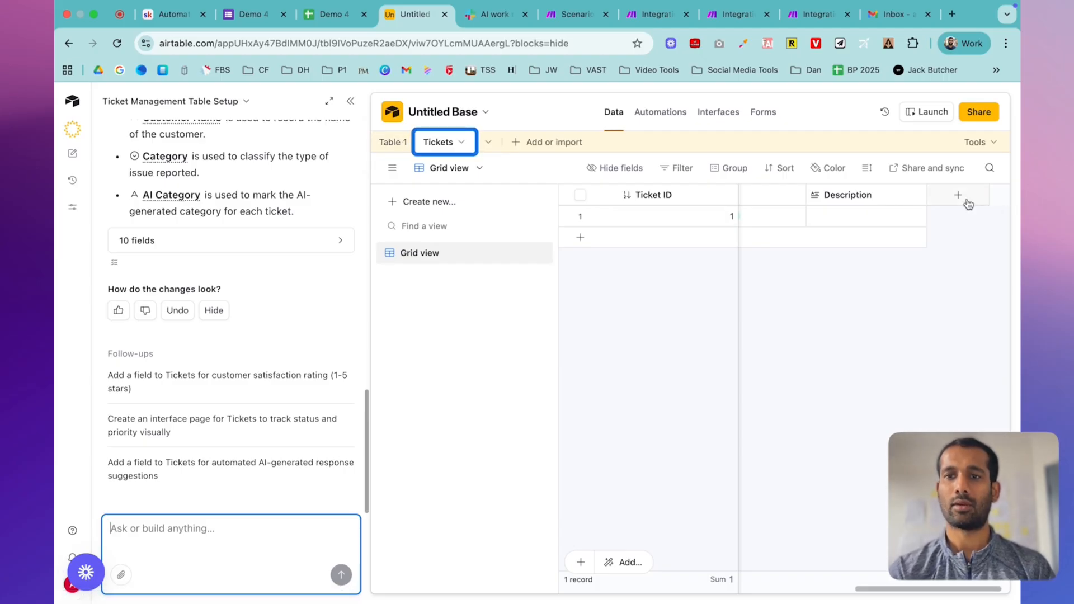
click(350, 101)
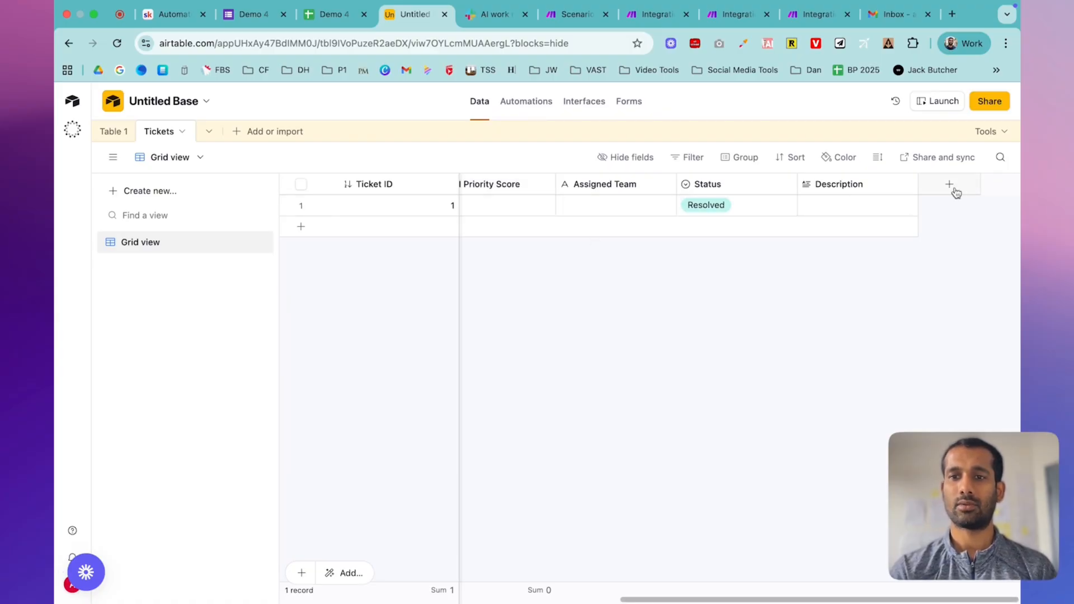
- Browse the new-field type list without adding any field
click(955, 192)
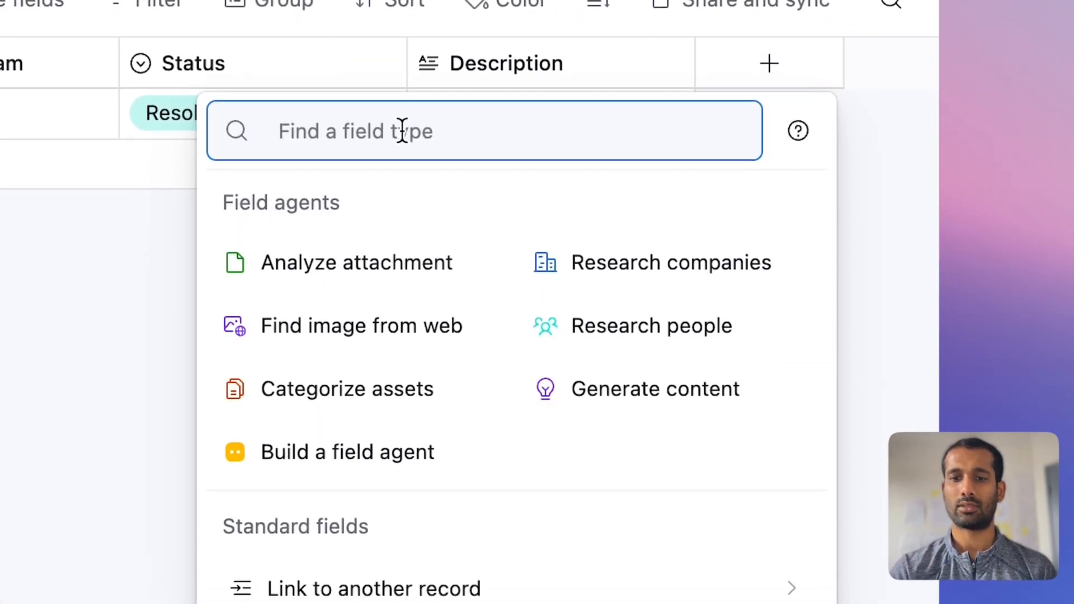
scroll(481, 598, down, 2)
scroll(485, 598, down, 1)
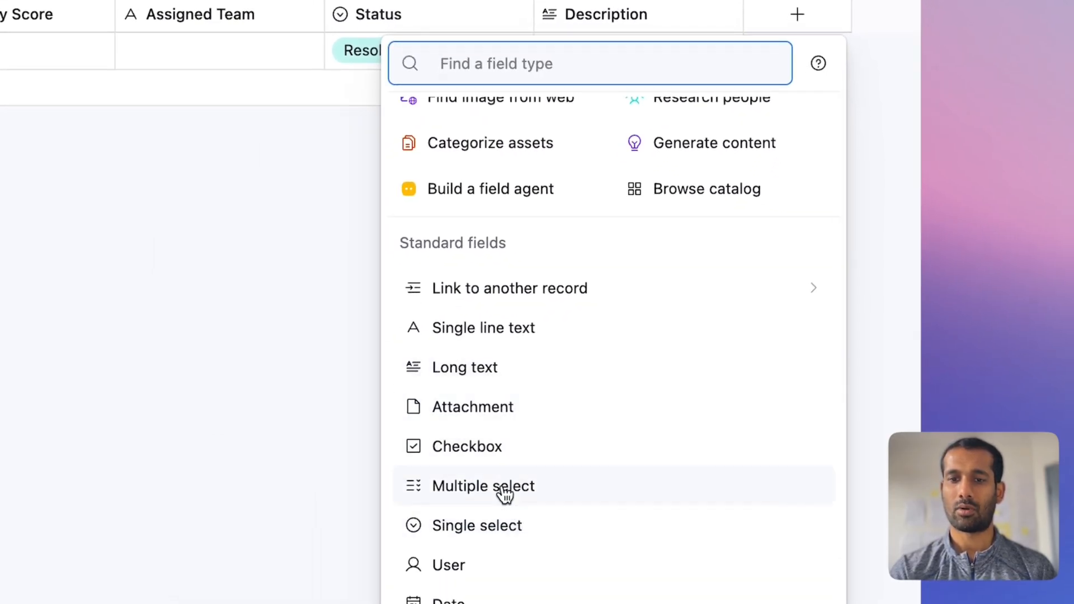
click(208, 385)
scroll(591, 260, left, 10)
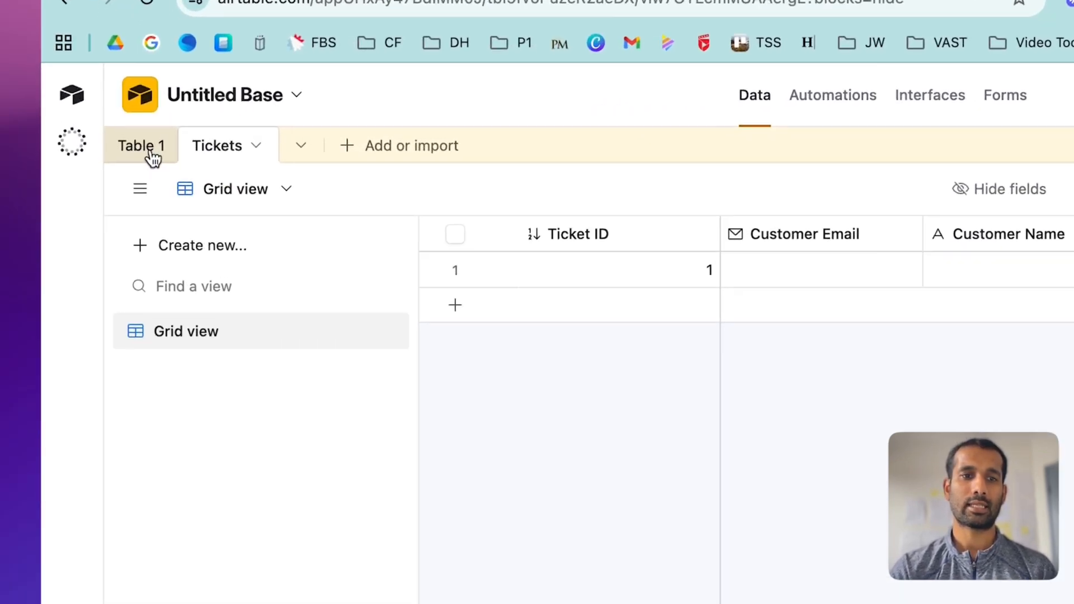
- Delete Table 1 so only Tickets remains, then return to the Skool lesson
click(159, 162)
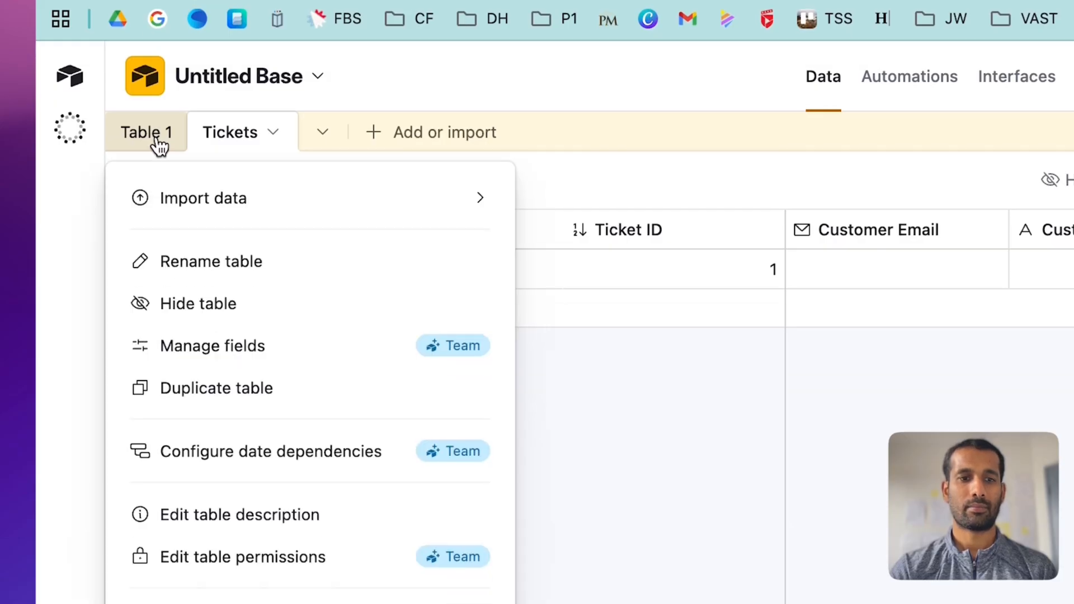
click(263, 347)
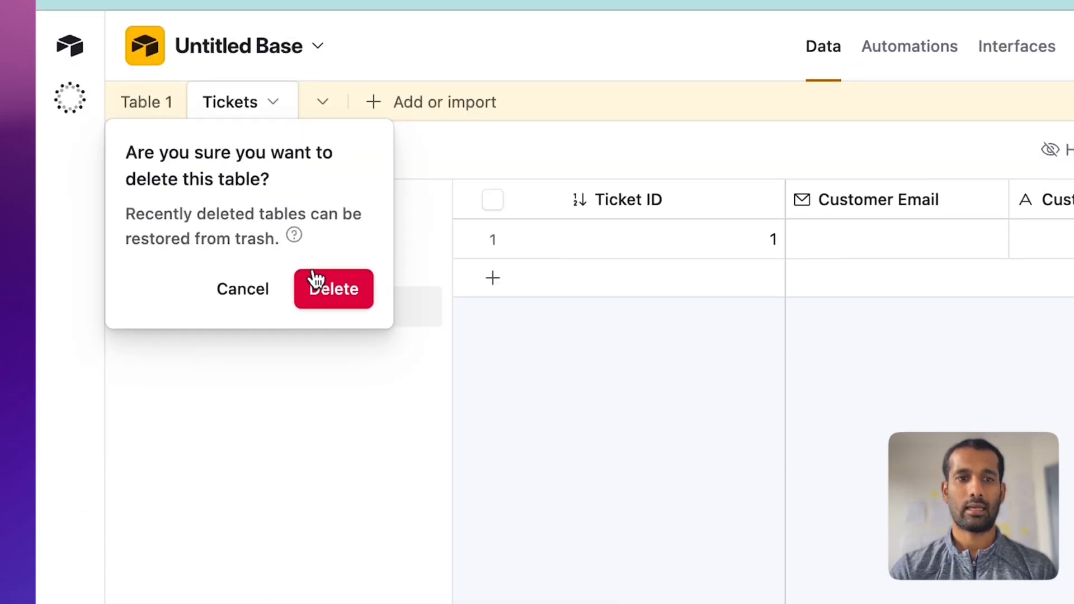
click(326, 298)
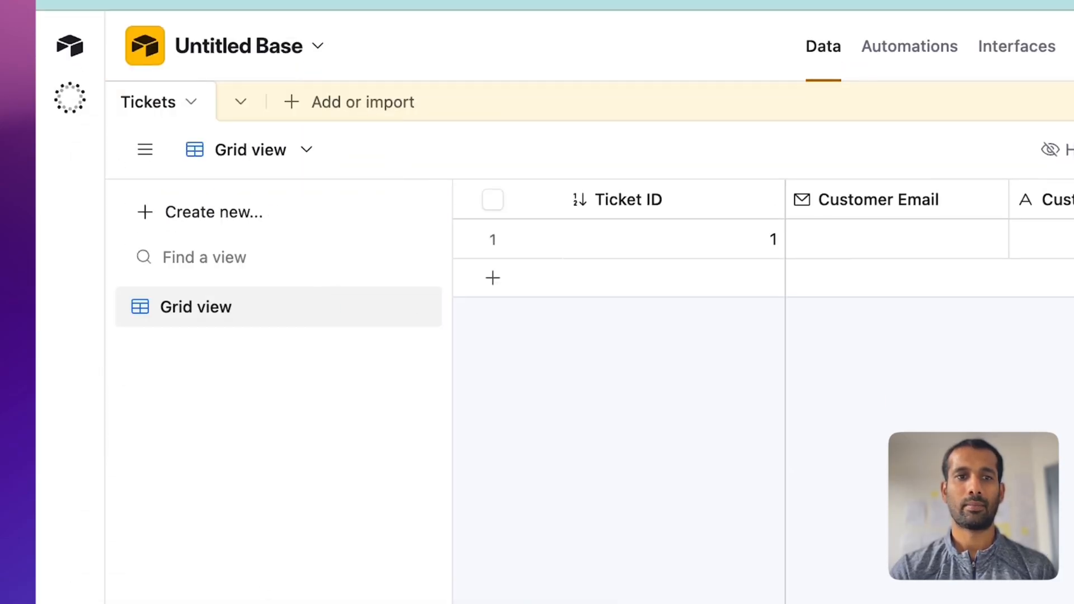
click(162, 12)
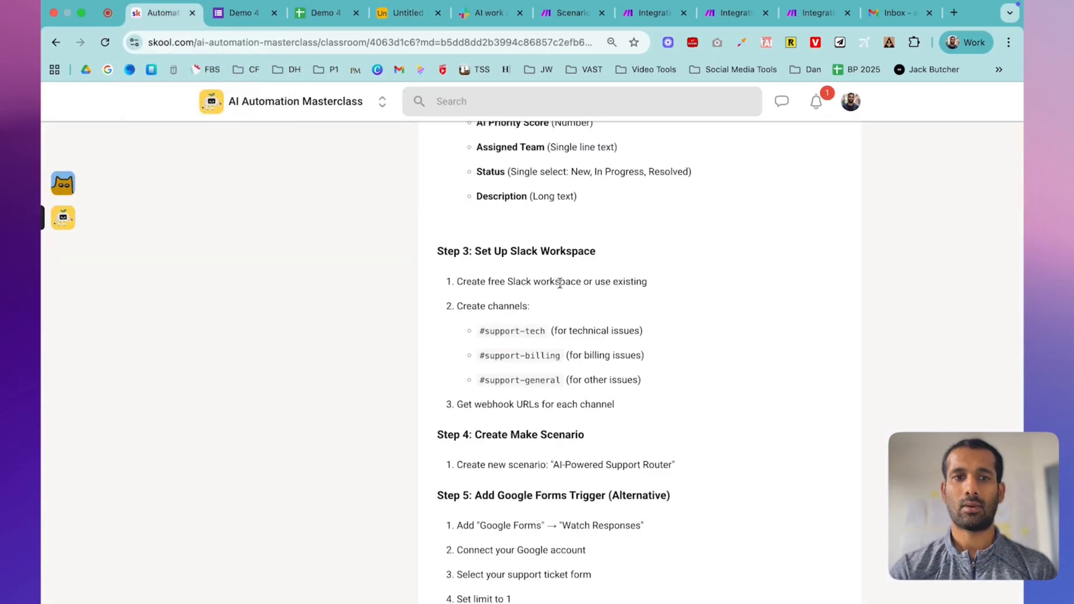
- Sign in to Slack with a Google account and continue in the browser to AI Automation Masterclass
scroll(559, 283, down, 1)
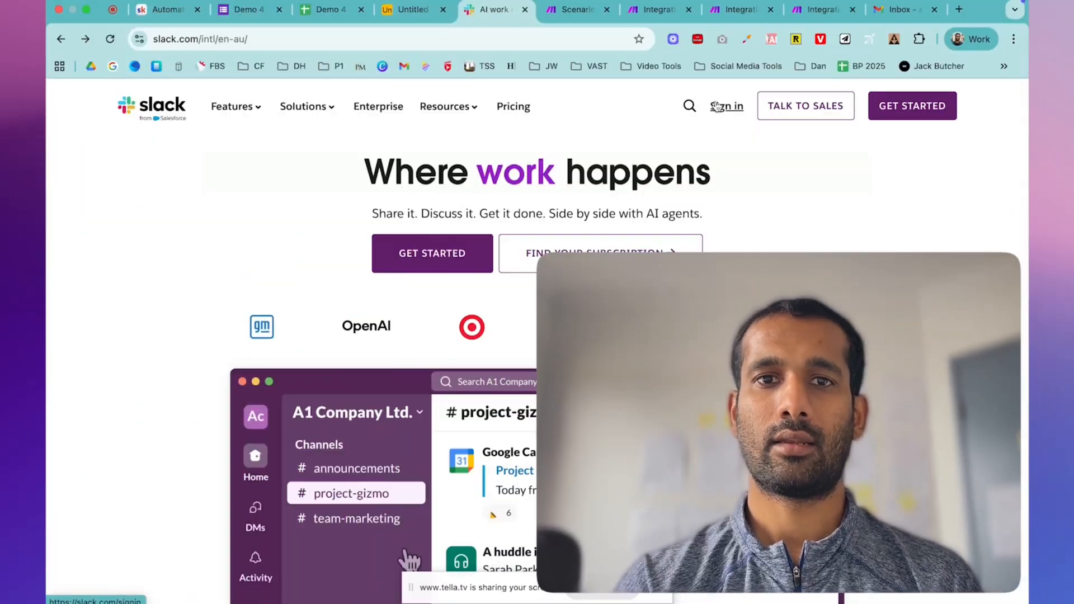
click(717, 106)
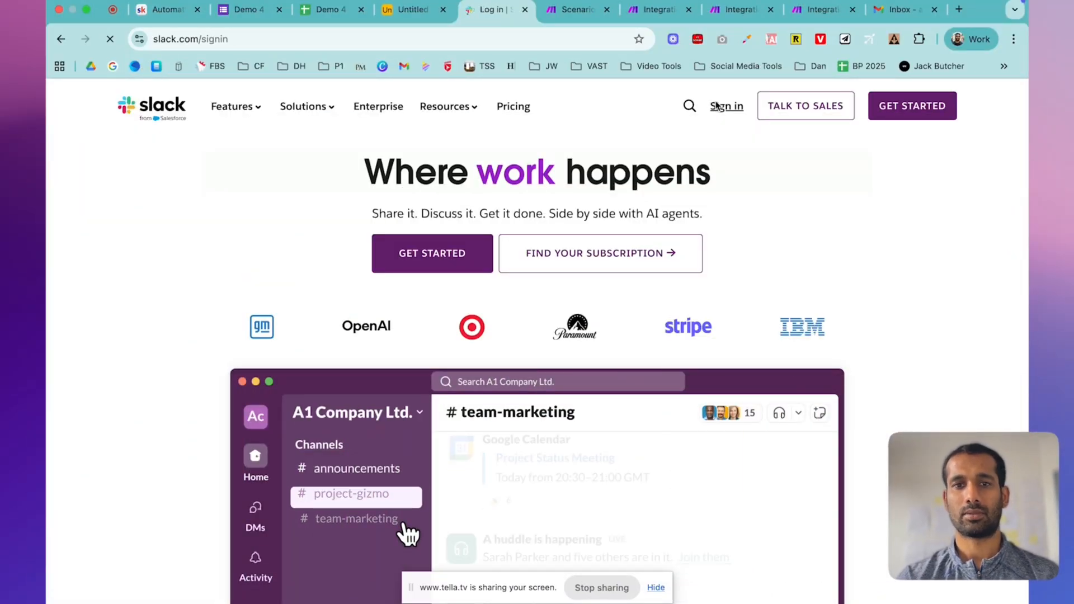
click(500, 410)
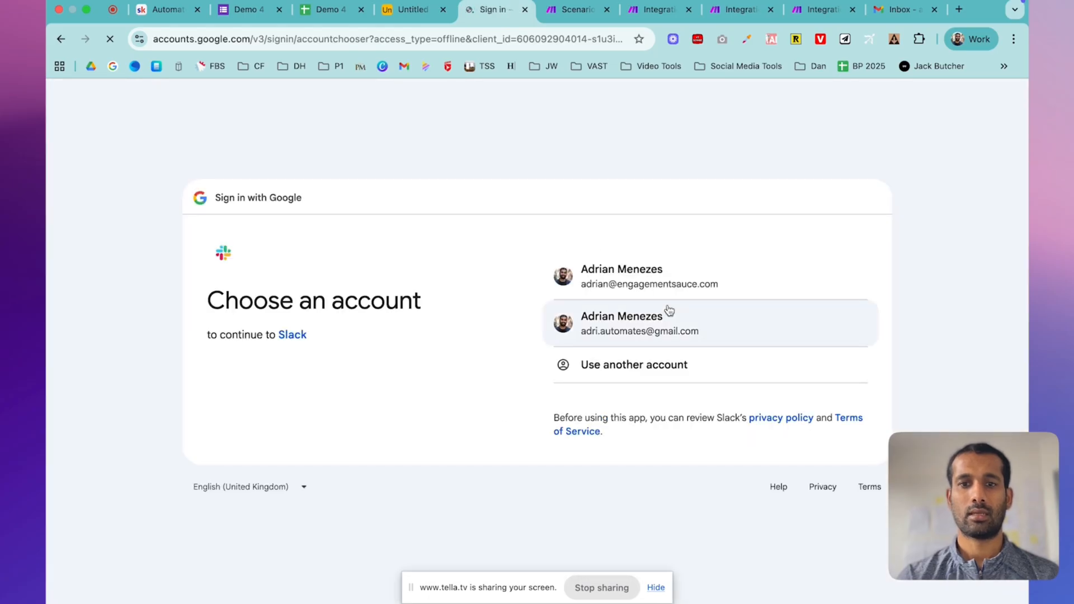
click(663, 286)
click(794, 468)
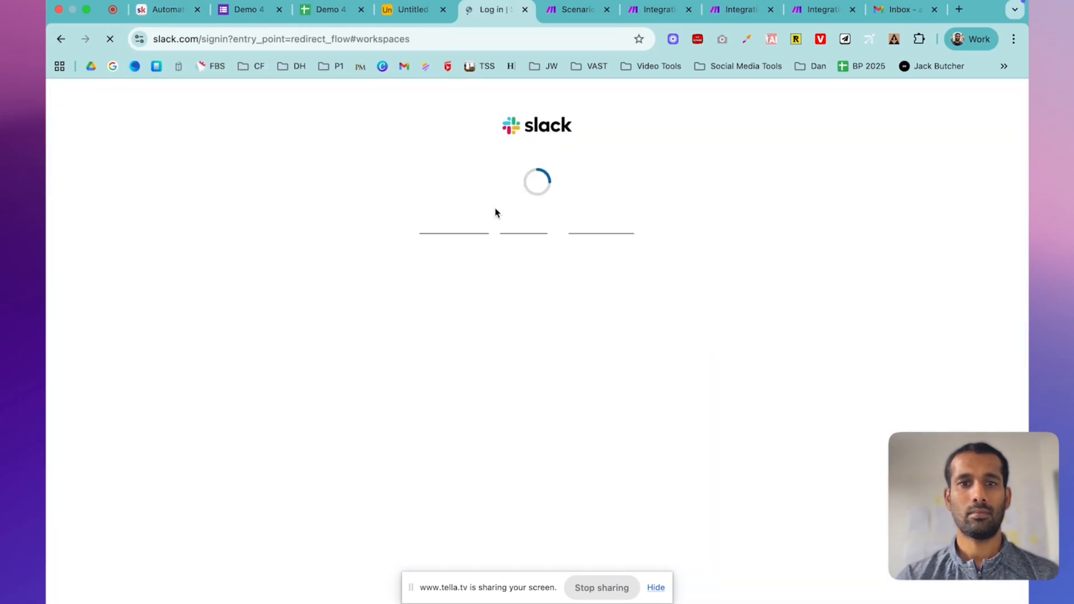
click(593, 433)
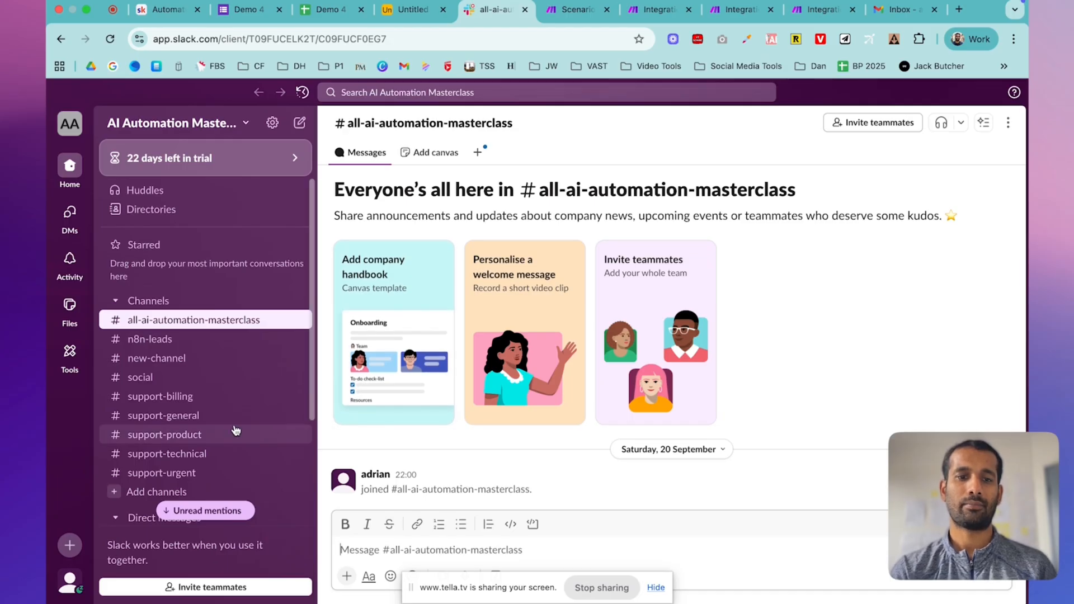
- Open #support-billing and scroll through its posted billing ticket message
scroll(231, 429, down, 1)
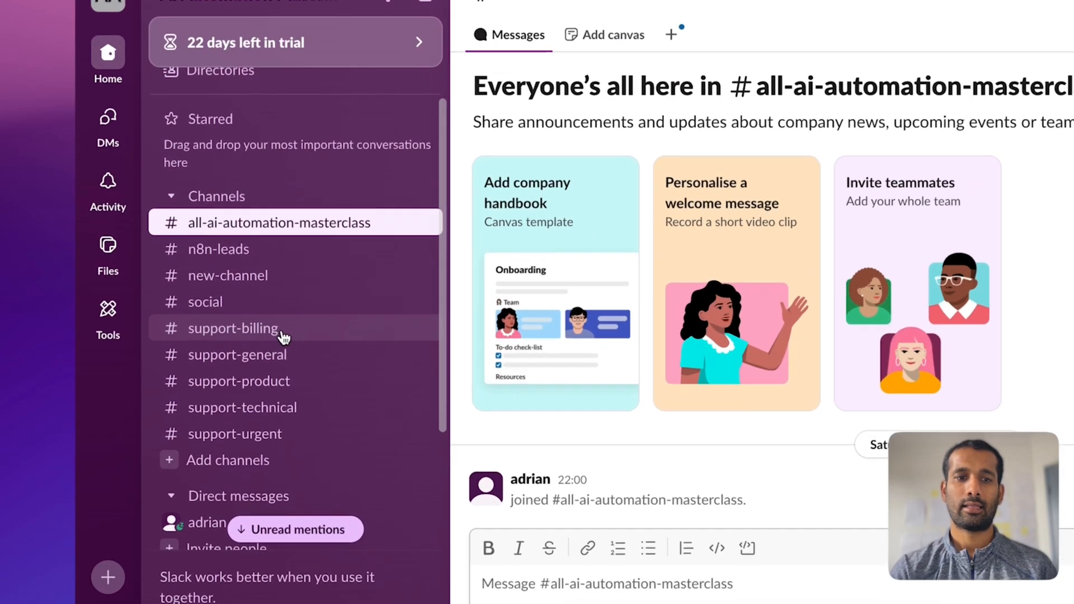
click(196, 368)
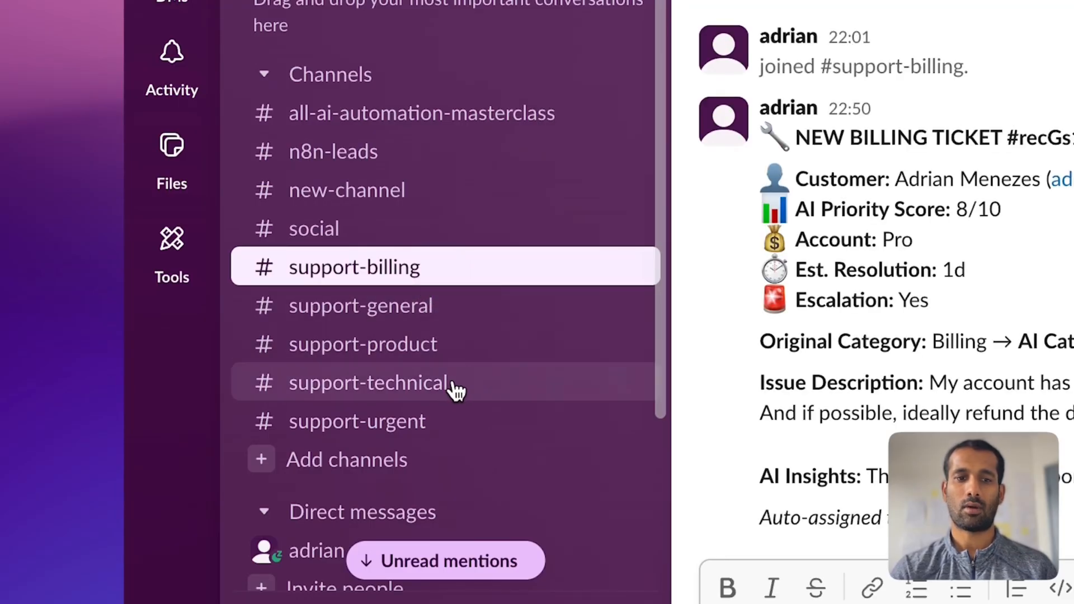
scroll(495, 464, down, 3)
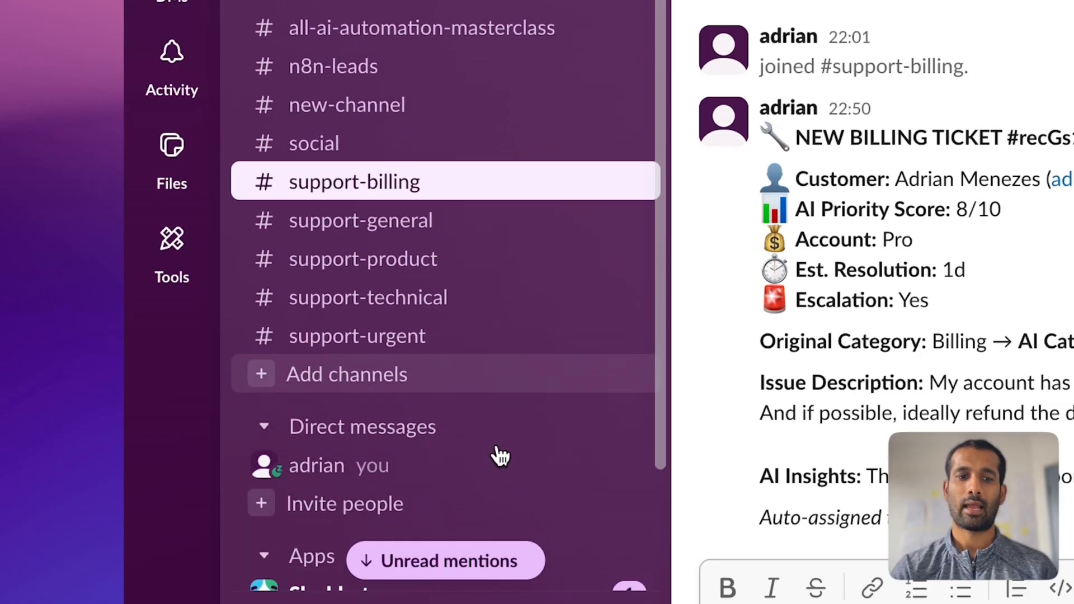
- Create a blank public channel named support-demo, skipping the add-people prompt
click(386, 368)
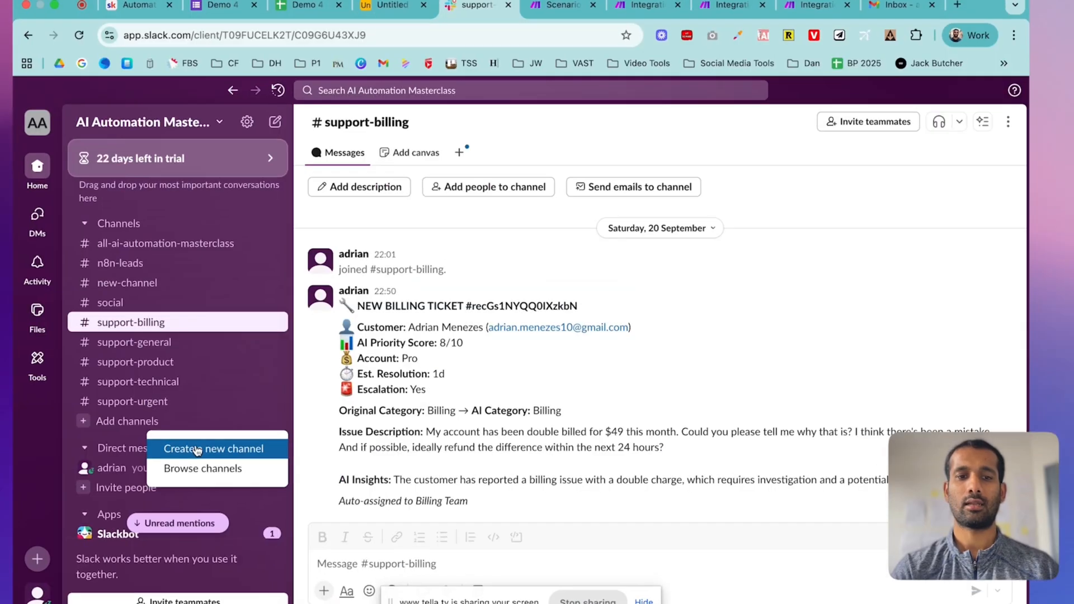
click(197, 450)
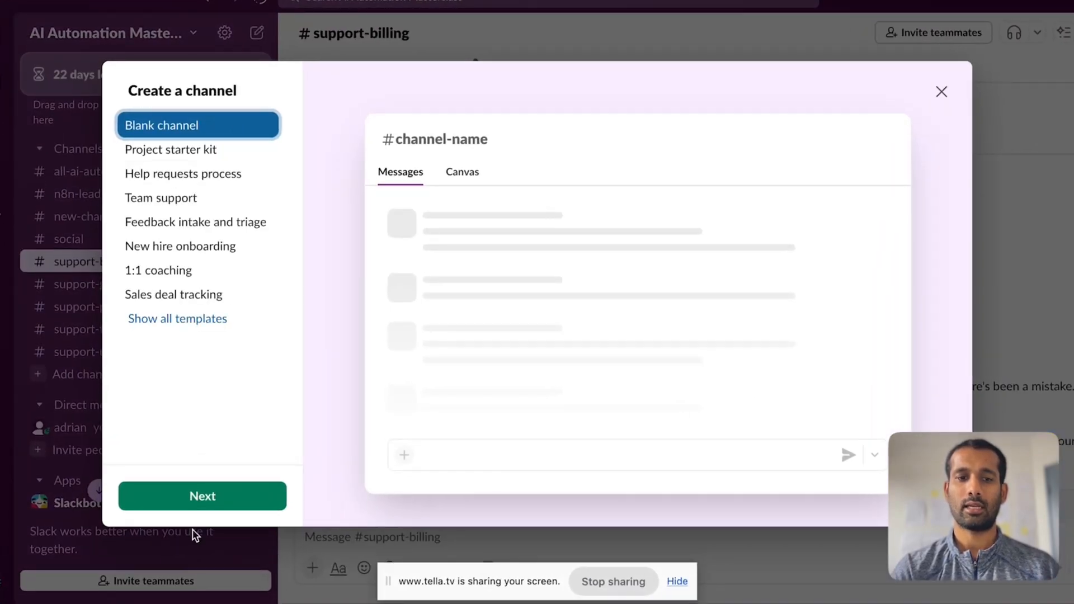
click(203, 496)
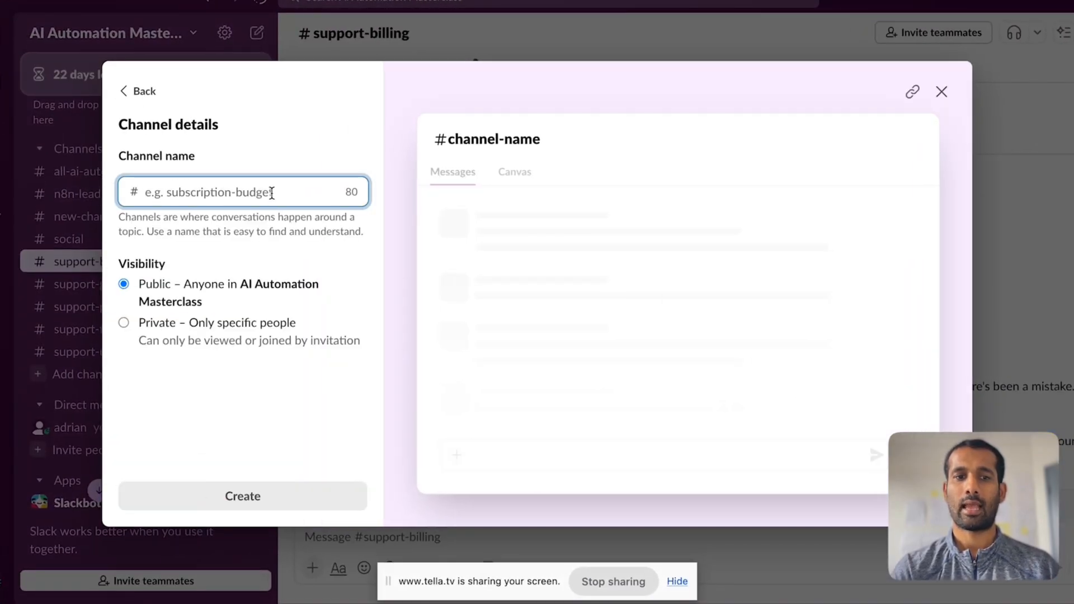
text(suppor)
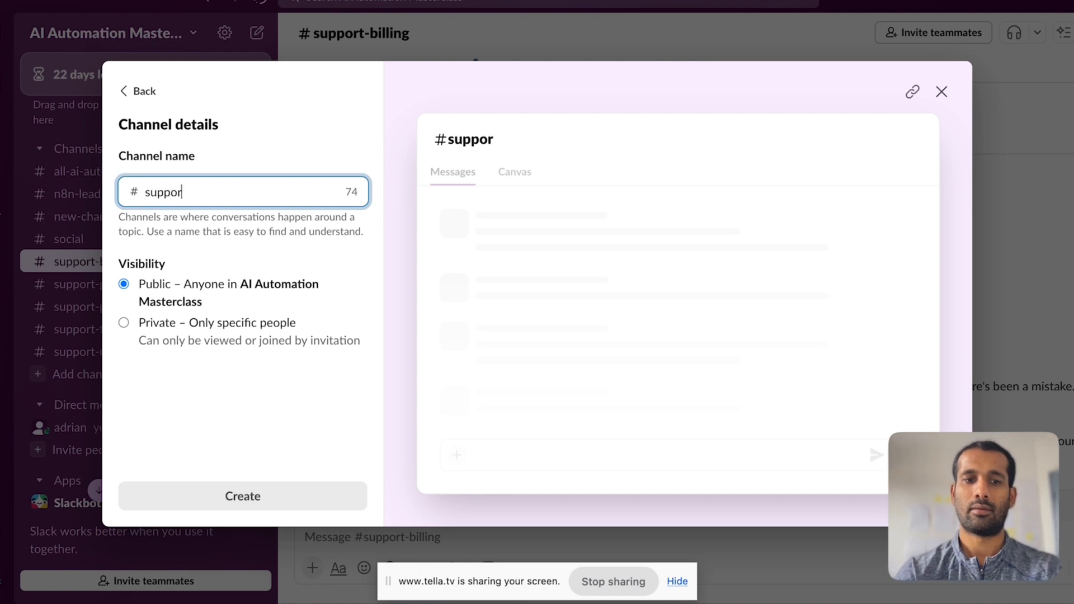
text(t-demo)
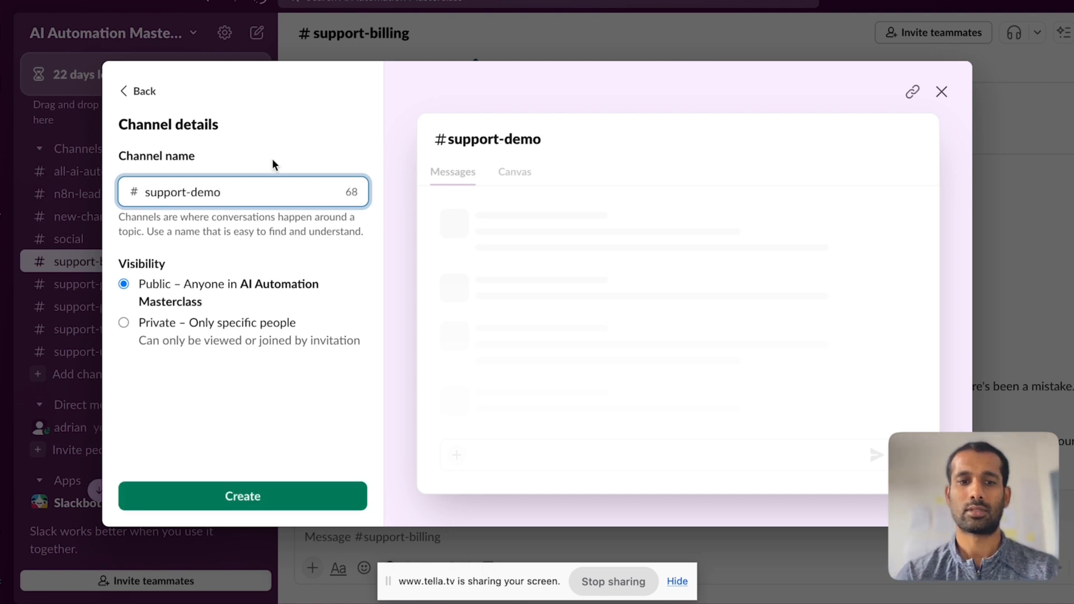
click(291, 498)
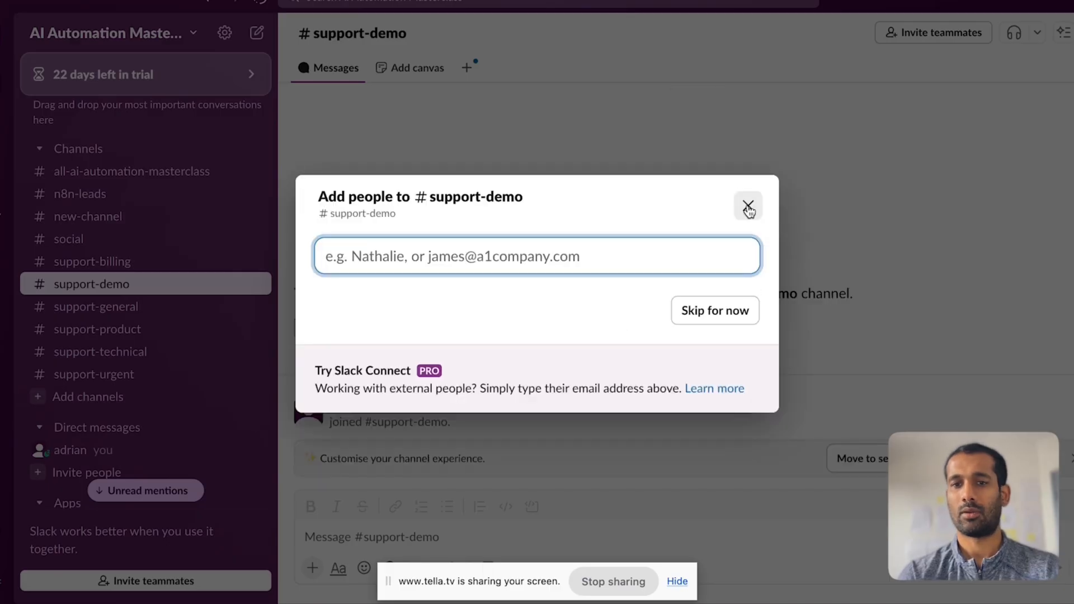
click(748, 208)
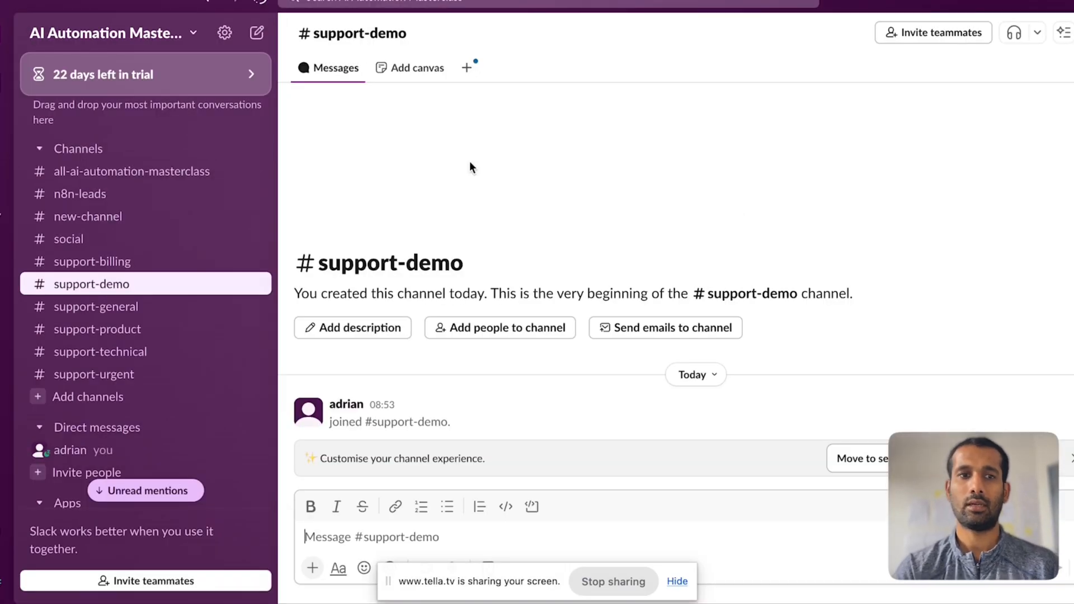
click(490, 1)
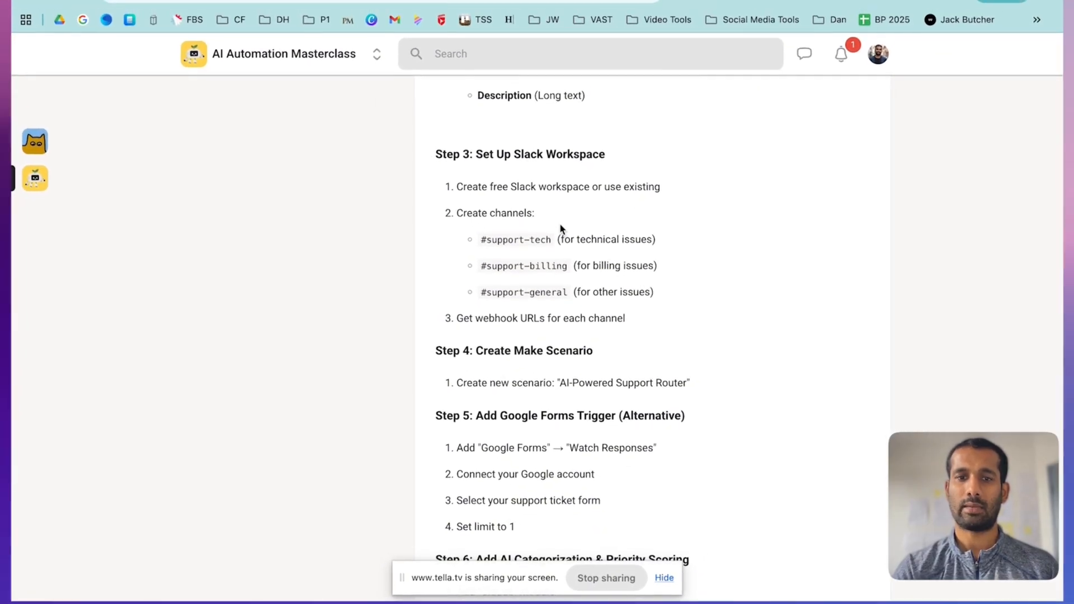
- Scroll the Skool lesson through Steps 4–6, then bring up the Demo 4 Make scenario
scroll(562, 224, down, 1)
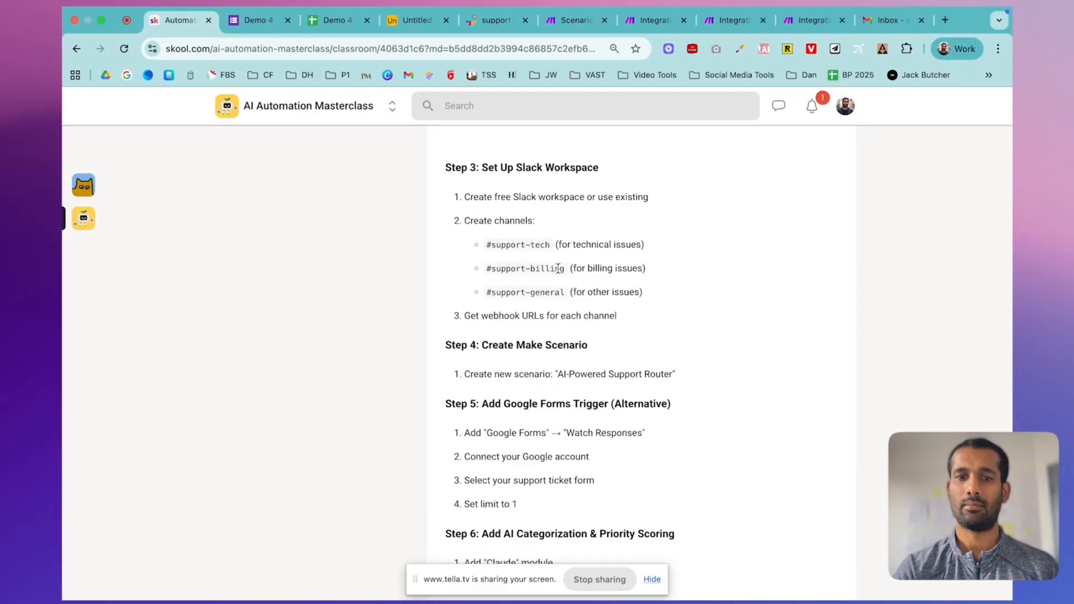
scroll(579, 294, down, 3)
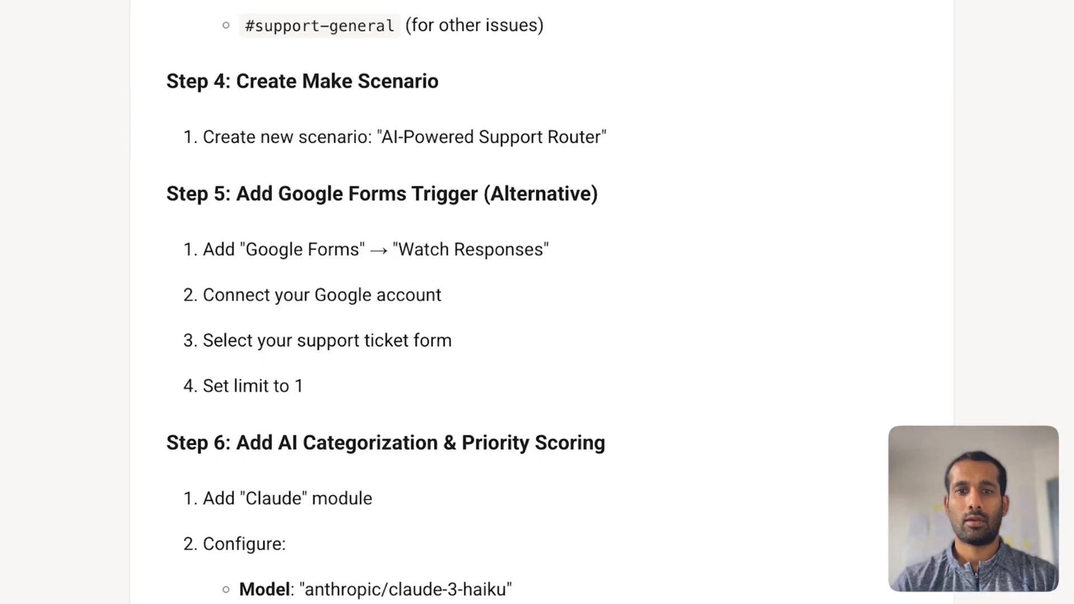
click(576, 14)
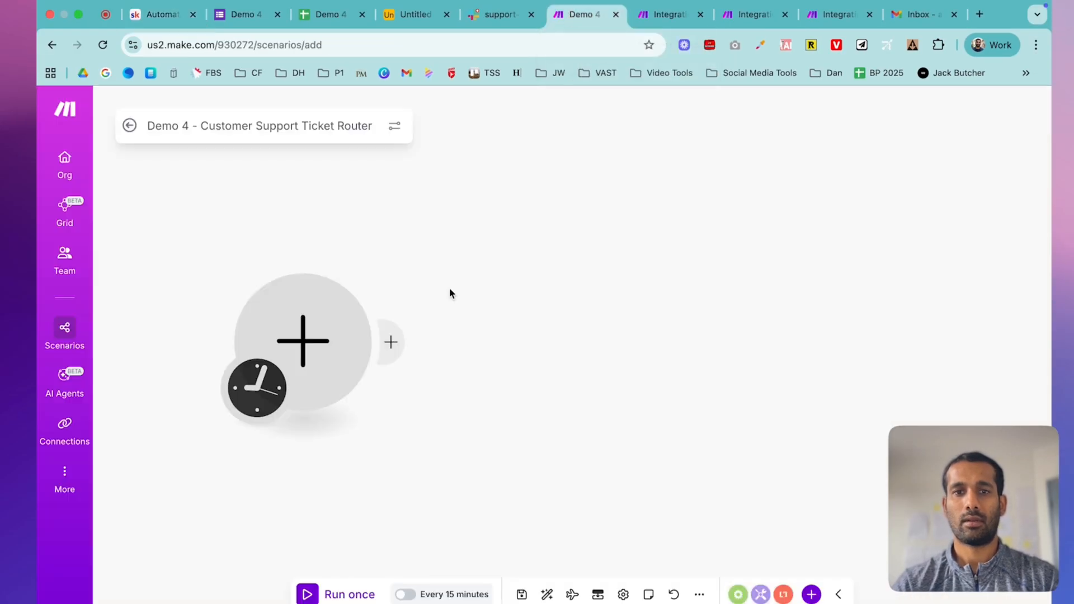
- Add a Google Forms Watch Responses trigger for the Demo 4 - Support Ticket Submission form
click(322, 321)
click(463, 222)
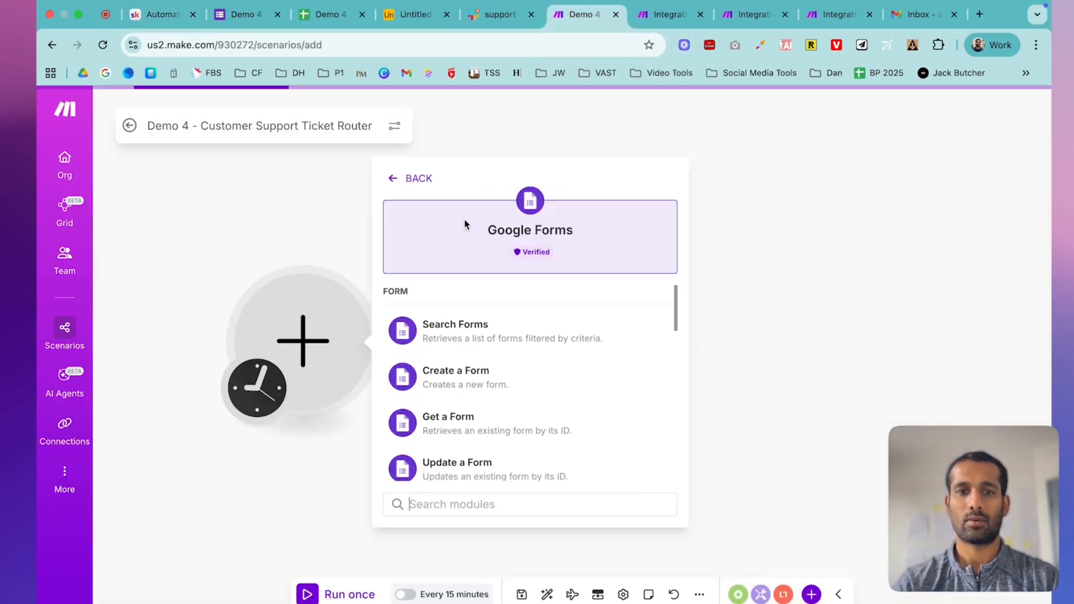
scroll(448, 448, down, 5)
click(484, 391)
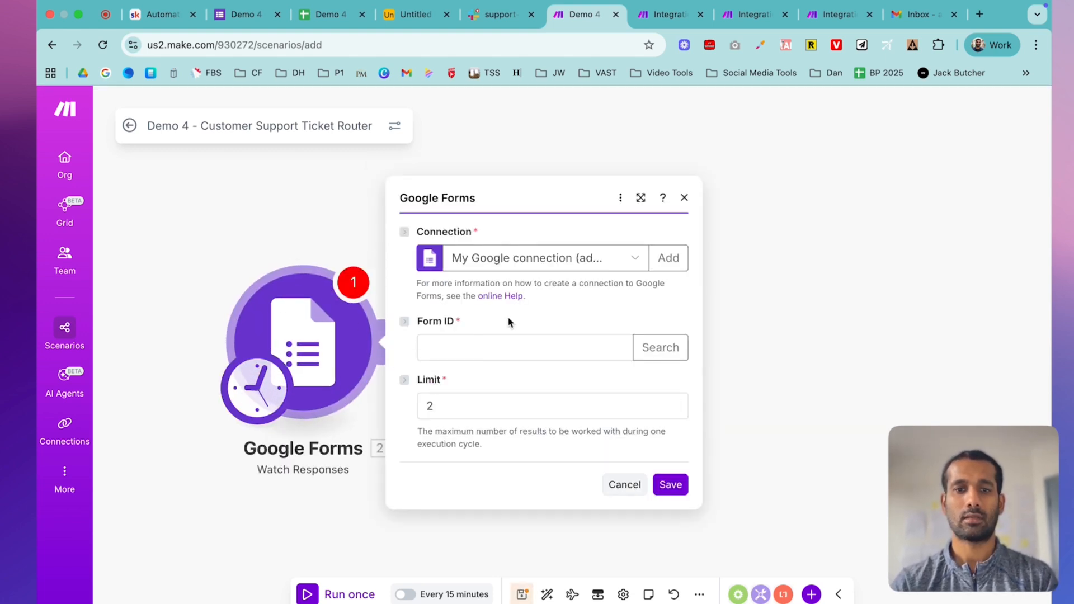
click(579, 258)
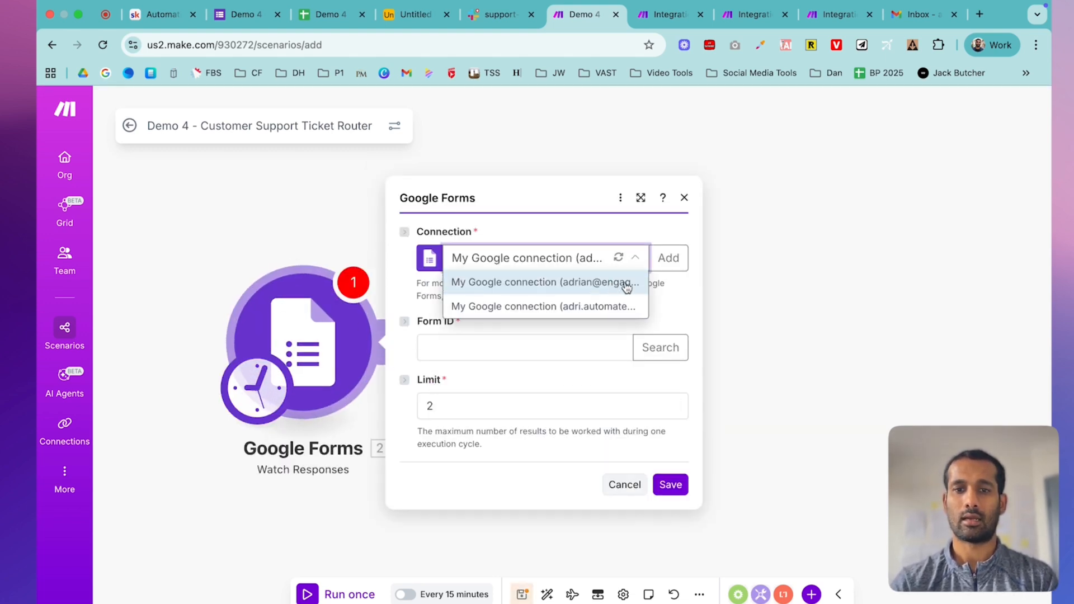
click(681, 295)
click(499, 346)
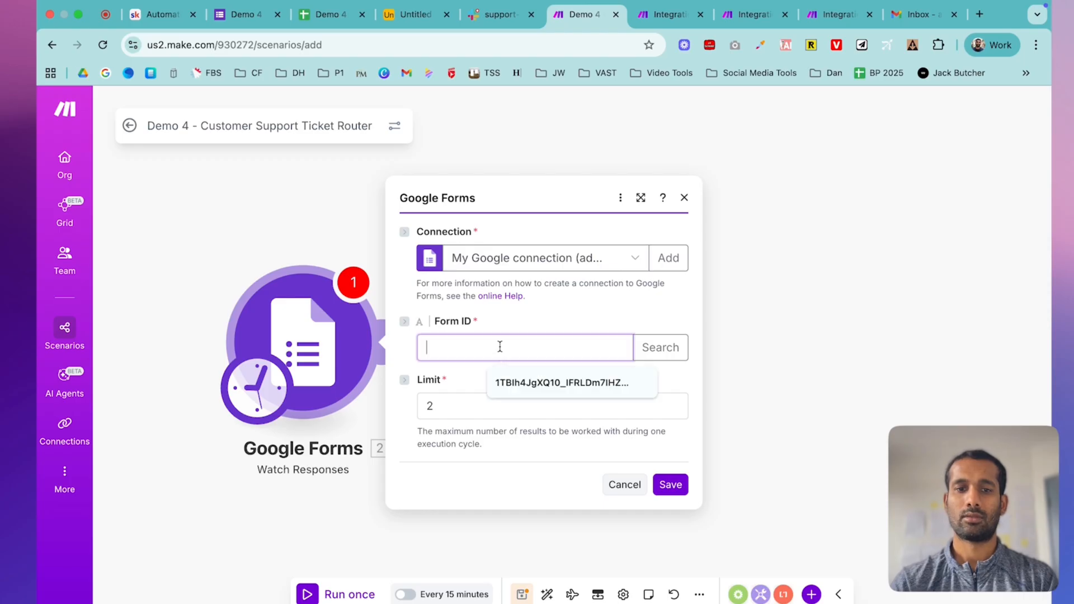
click(651, 348)
click(731, 358)
click(982, 450)
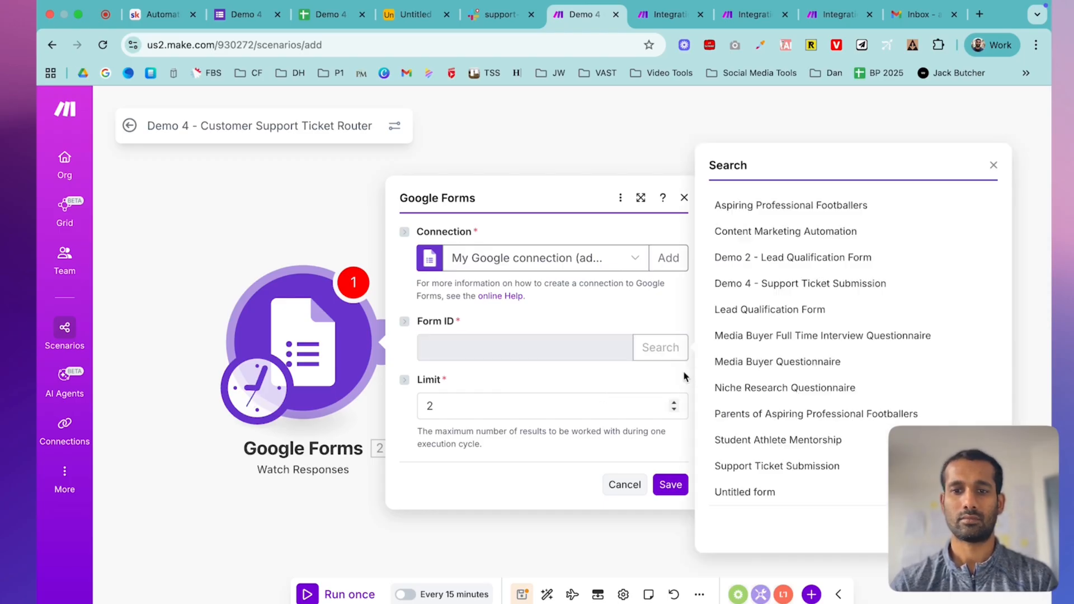
click(779, 282)
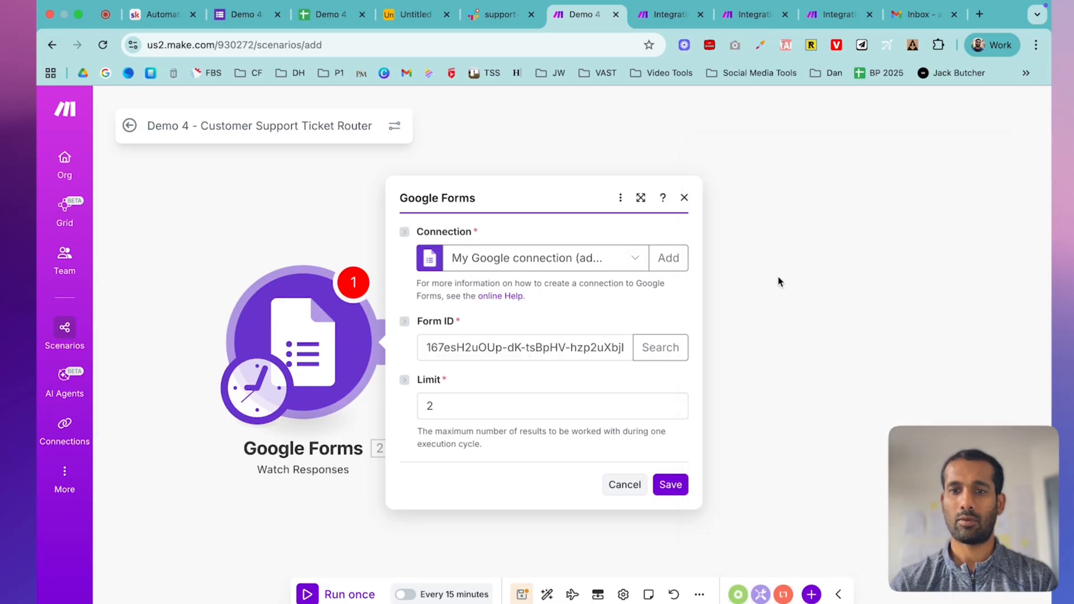
- Set the trigger's limit to 1 and start it from All responses
click(471, 407)
key(BackSpace)
text(1)
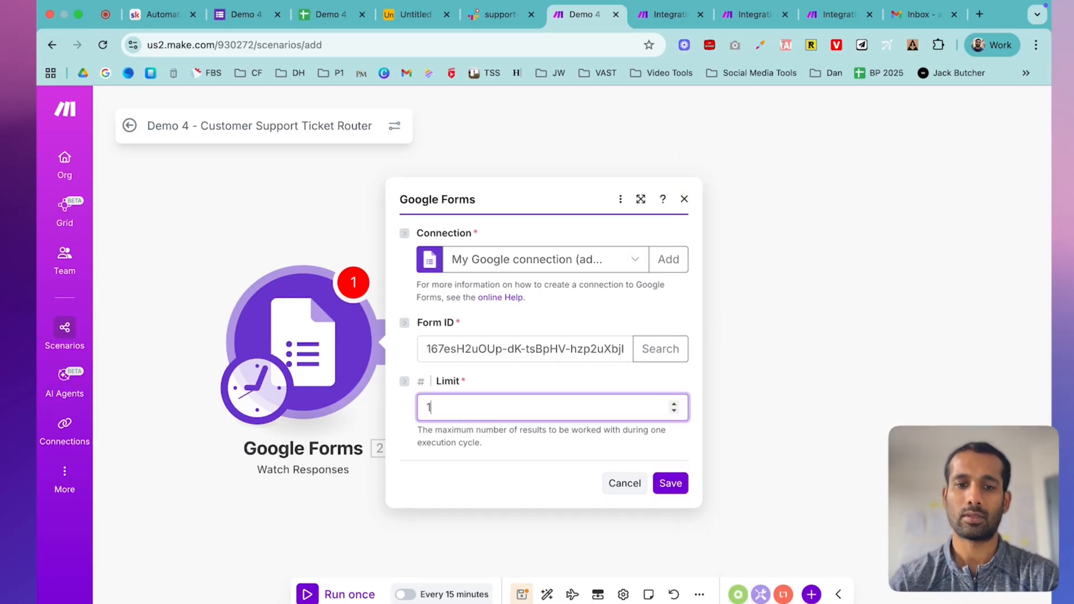
click(669, 483)
click(404, 349)
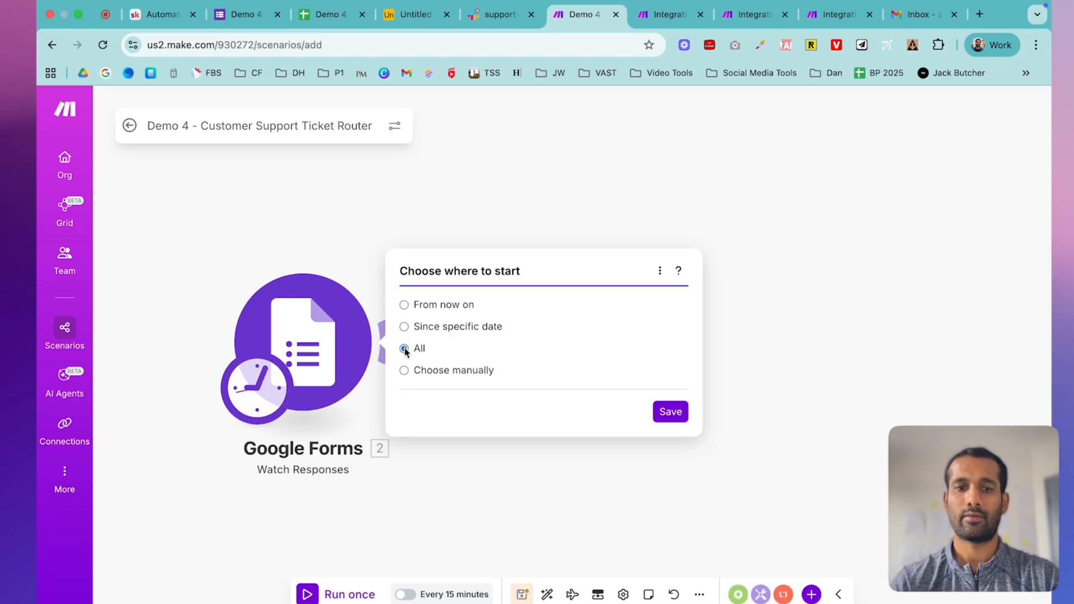
click(676, 414)
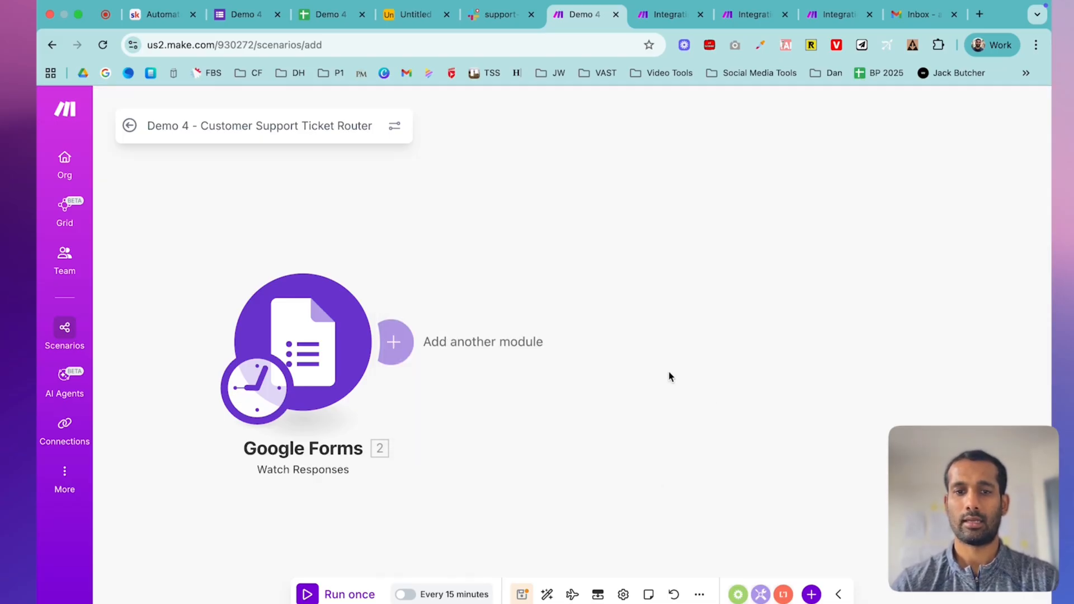
- Glance at the Skool lesson, then return to the Demo 4 Support Ticket Submission form editor
click(164, 15)
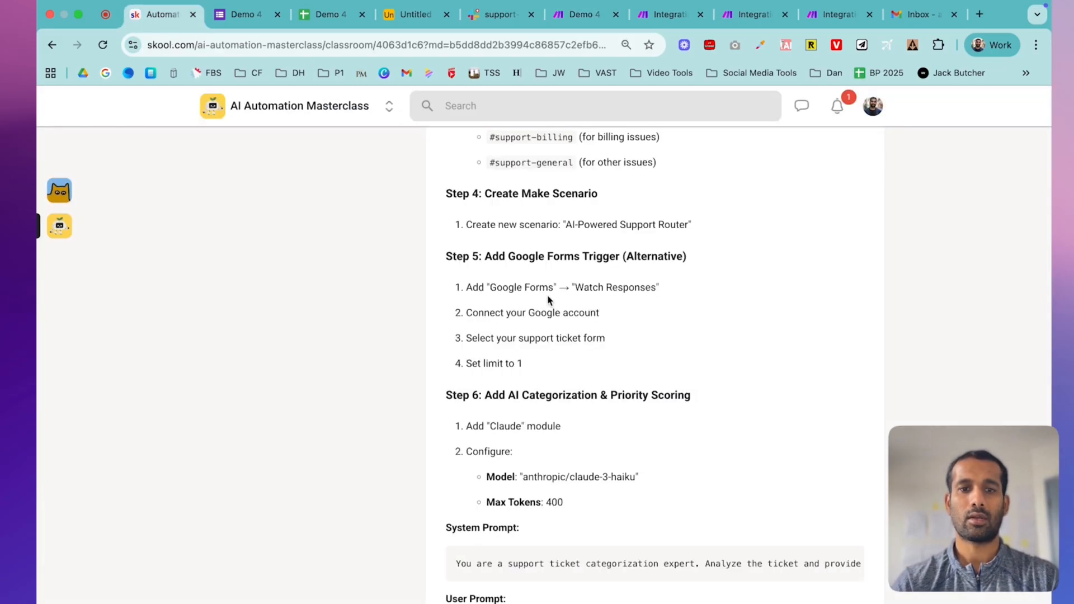
scroll(617, 302, down, 3)
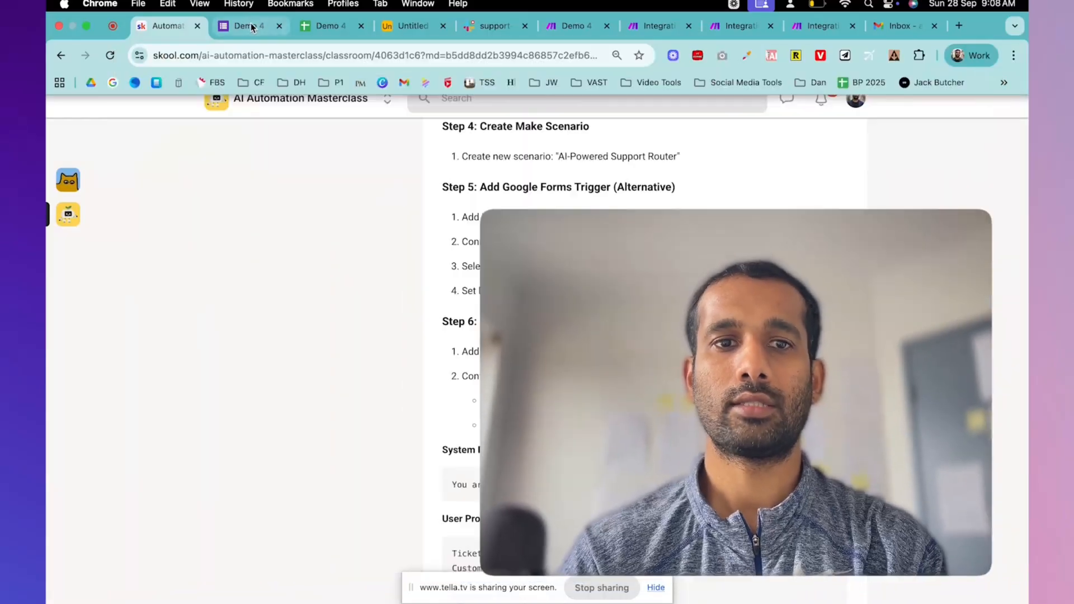
click(251, 25)
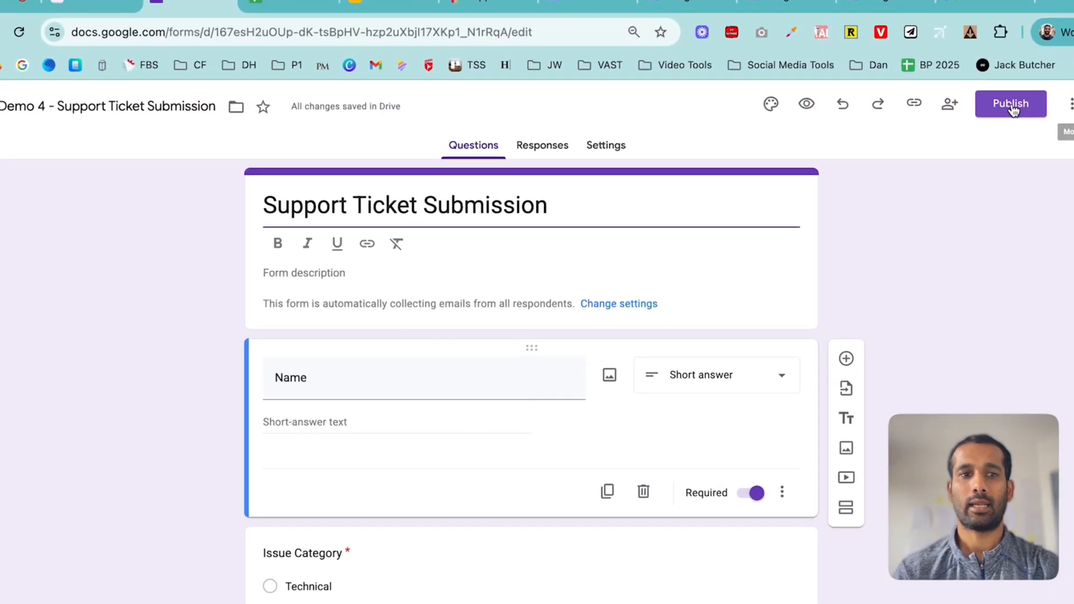
- Set the form's responder view to Anyone with the link
click(927, 98)
click(721, 268)
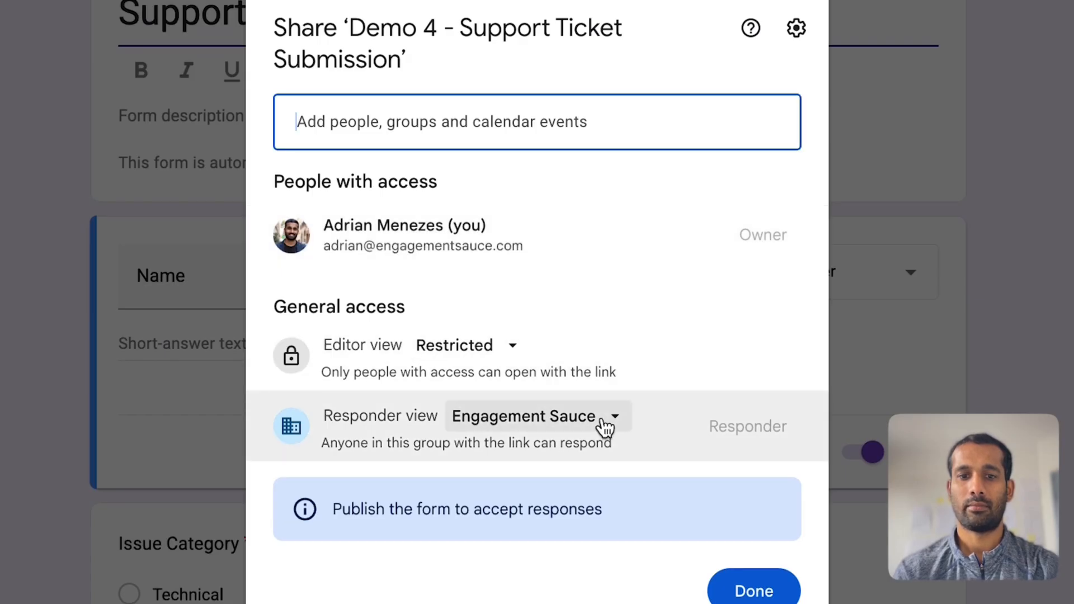
click(605, 425)
click(585, 408)
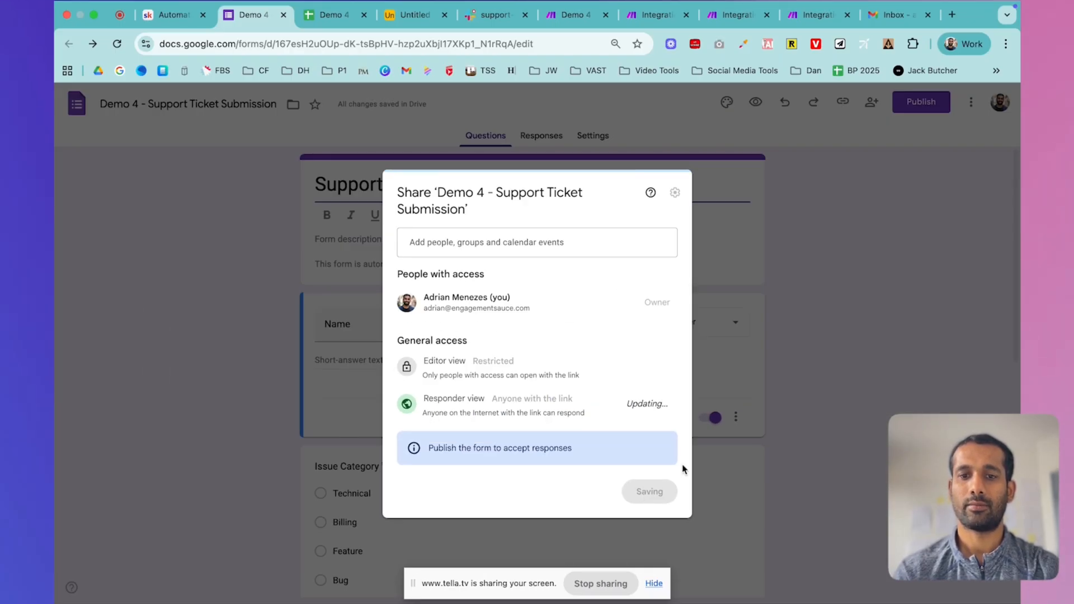
click(652, 492)
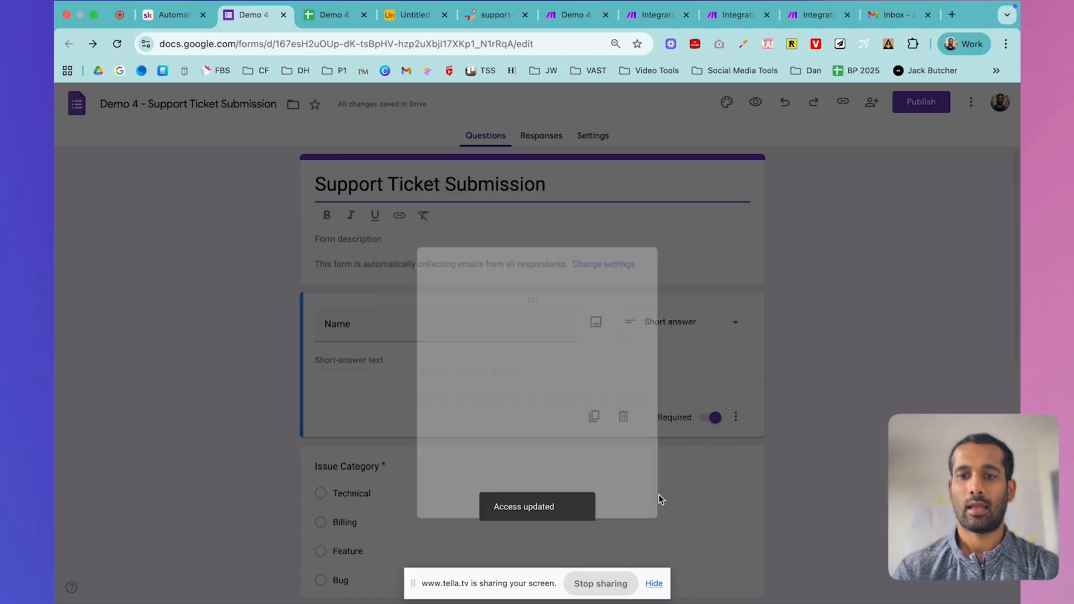
- Publish the form and copy its responder link into a new tab
click(641, 283)
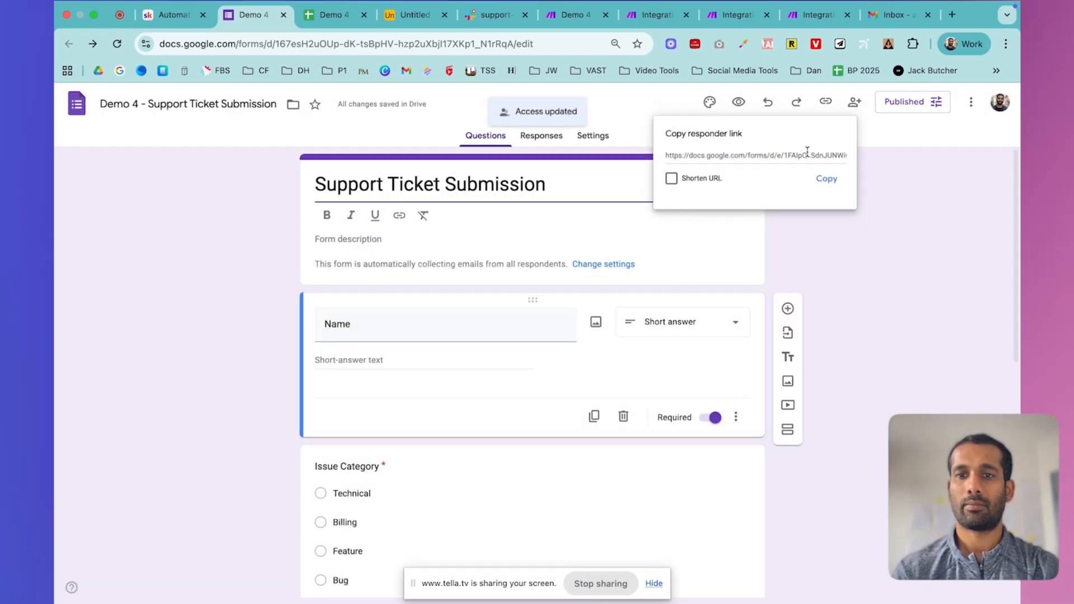
click(824, 178)
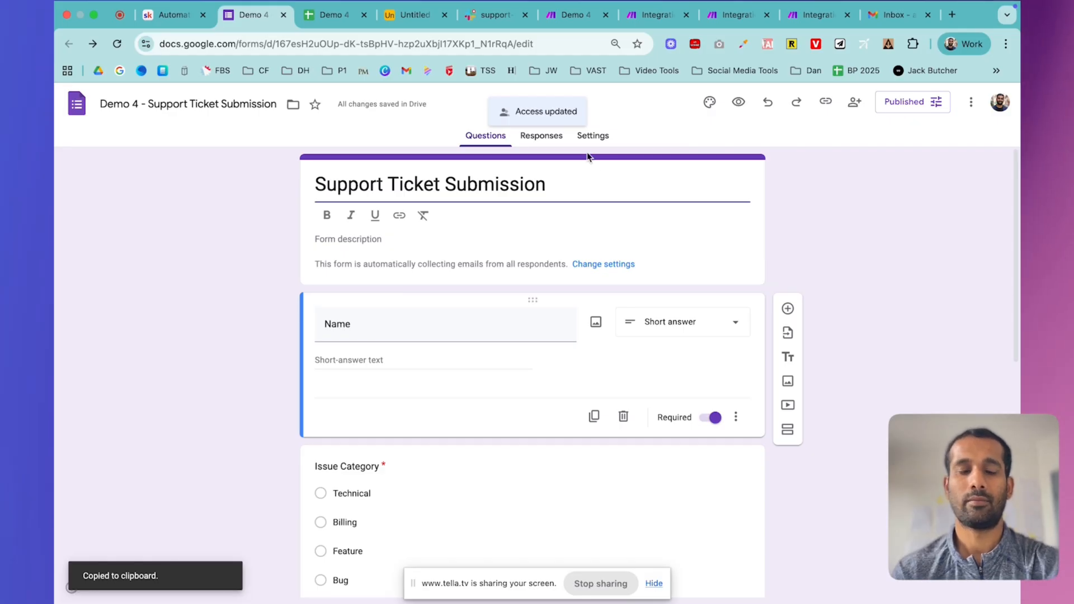
key(super+t)
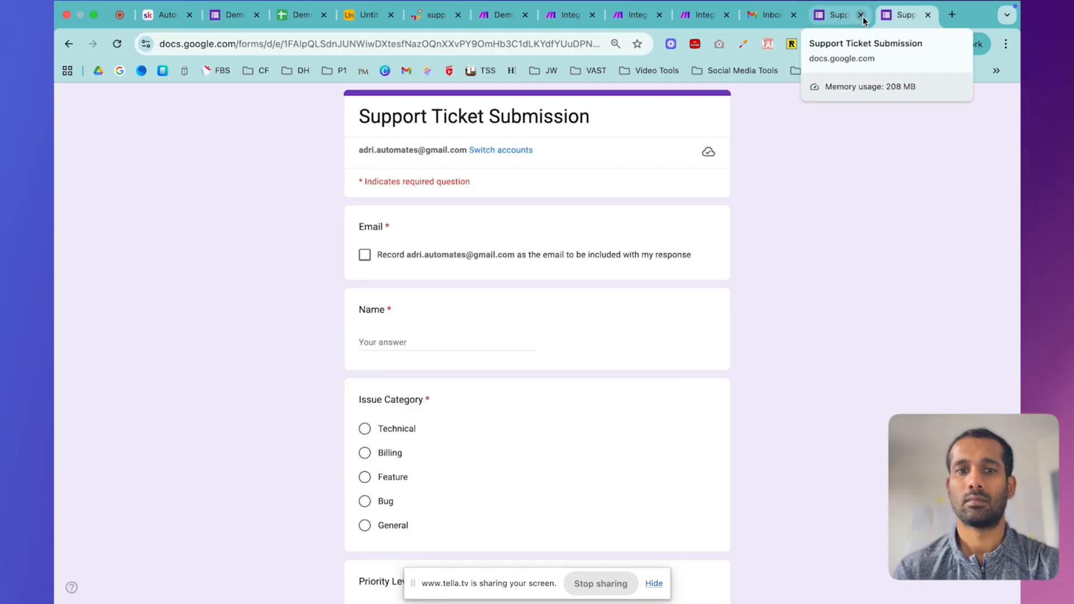
- Tick the record-email box and enter the respondent's name
click(365, 255)
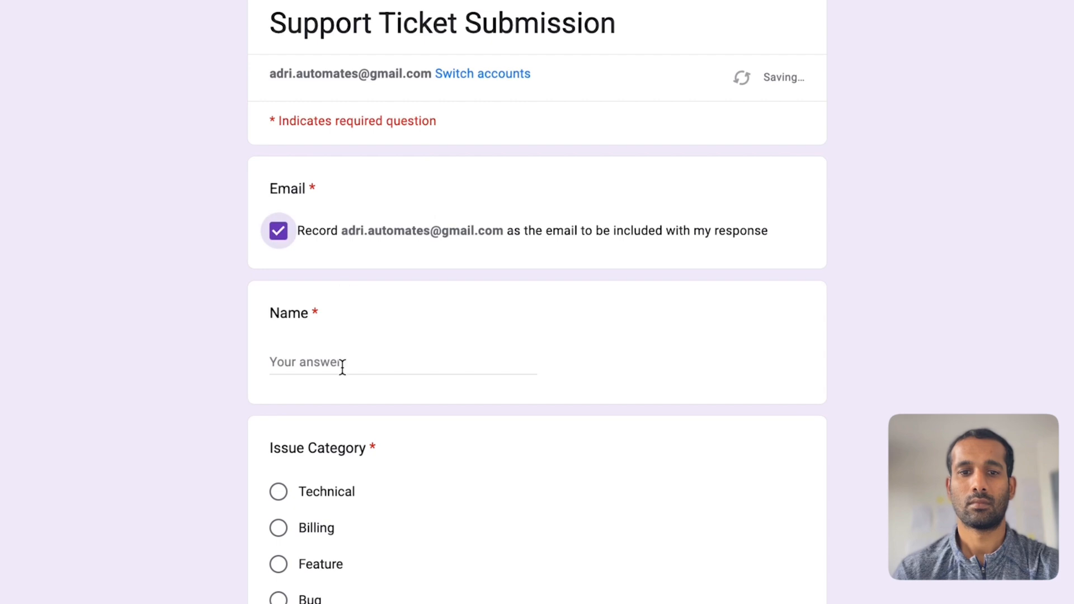
click(342, 367)
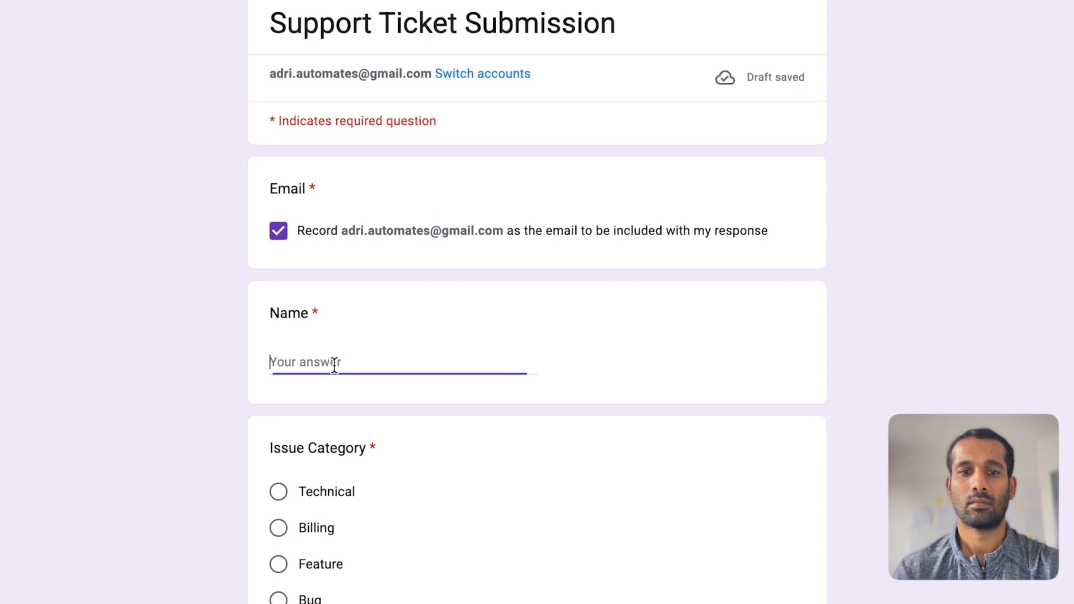
text(Adrian)
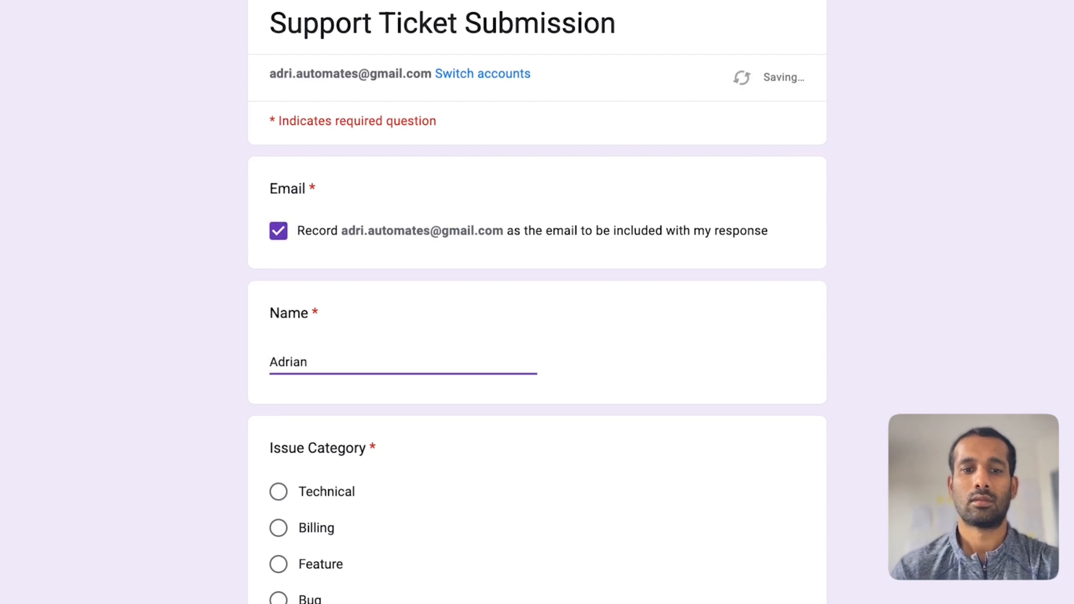
scroll(537, 302, down, 3)
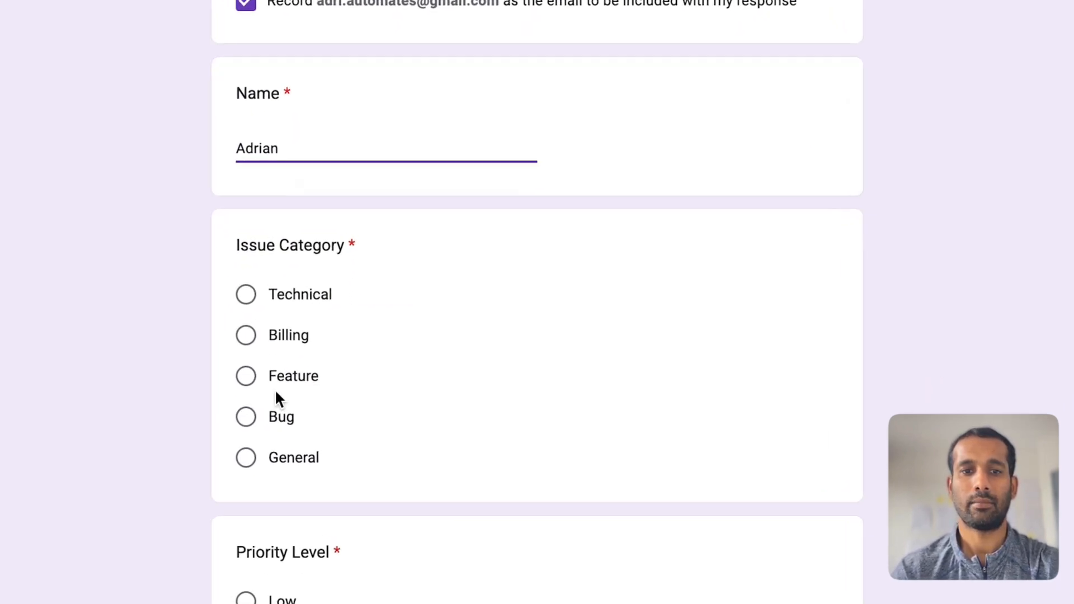
- Choose Technical, Low and Free, describe 'I cannot log into my account', and submit
click(242, 297)
scroll(371, 354, down, 5)
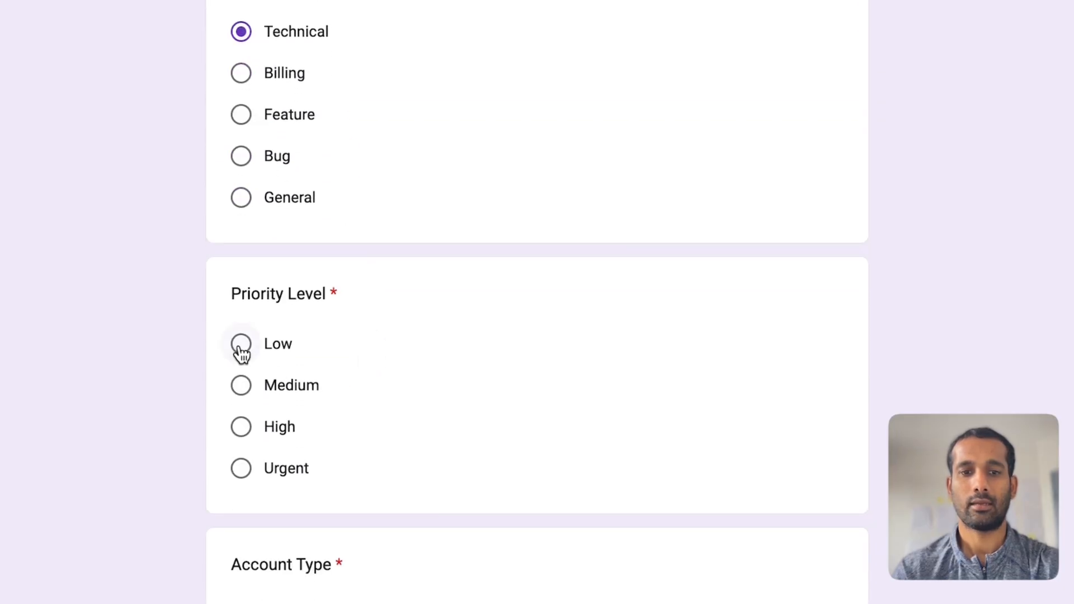
click(241, 350)
scroll(241, 352, down, 5)
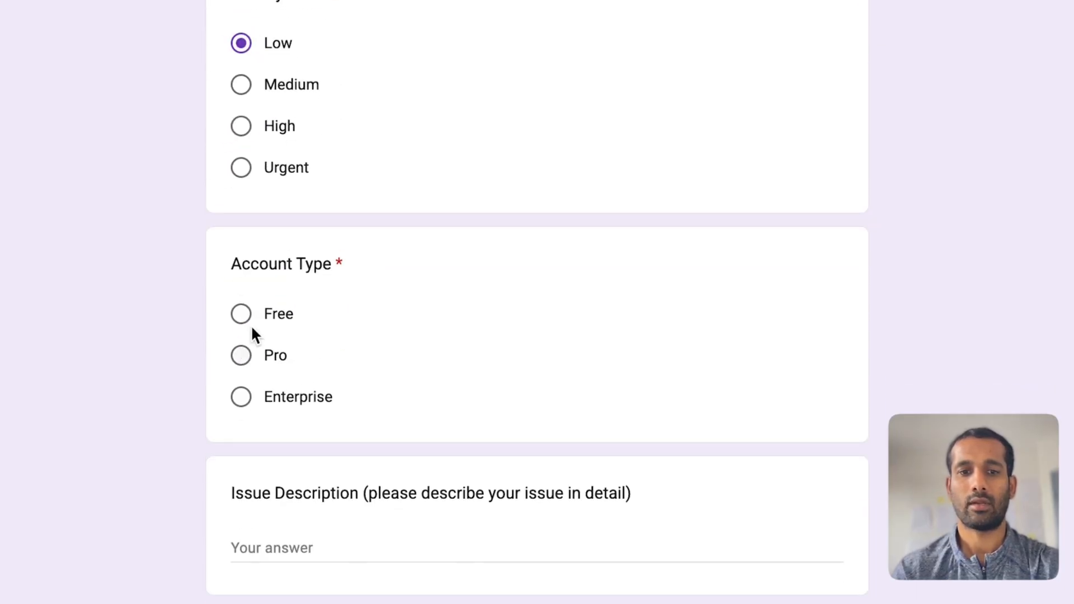
click(241, 312)
scroll(280, 391, down, 3)
click(296, 404)
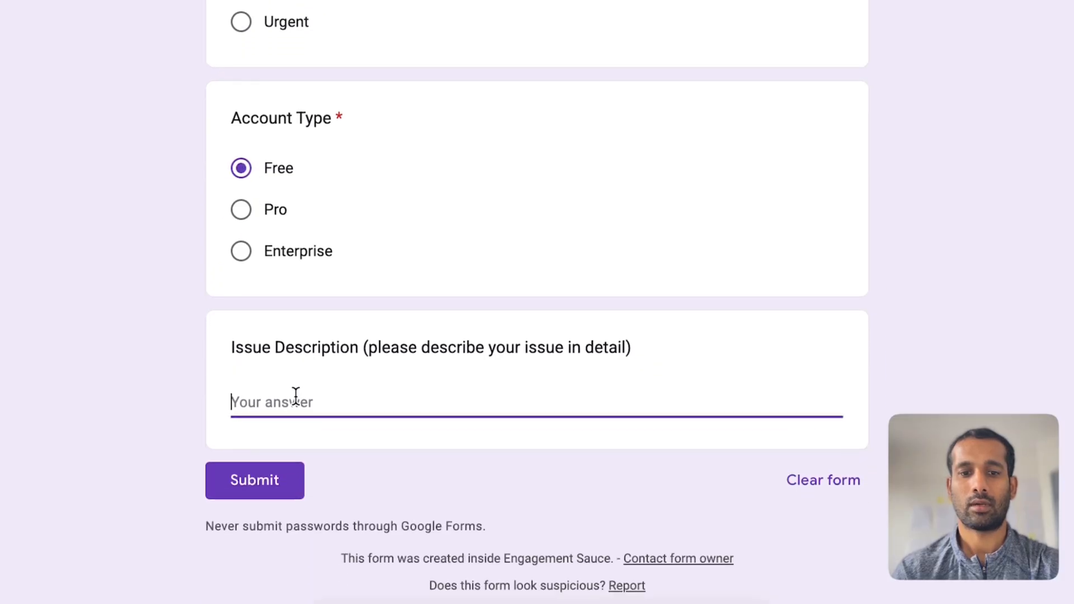
text(I cannot log in)
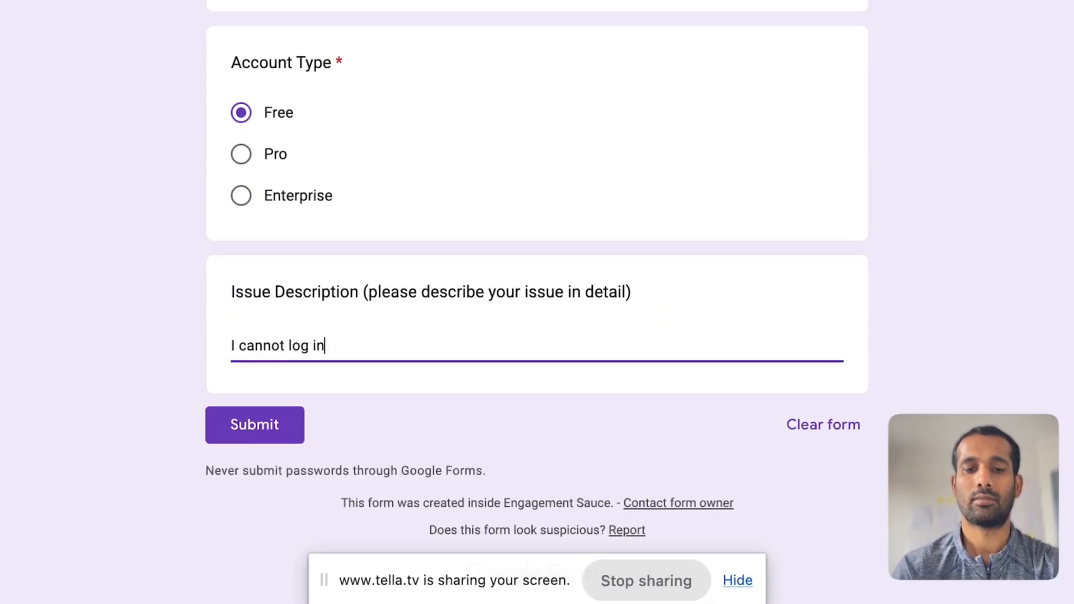
text(to my account)
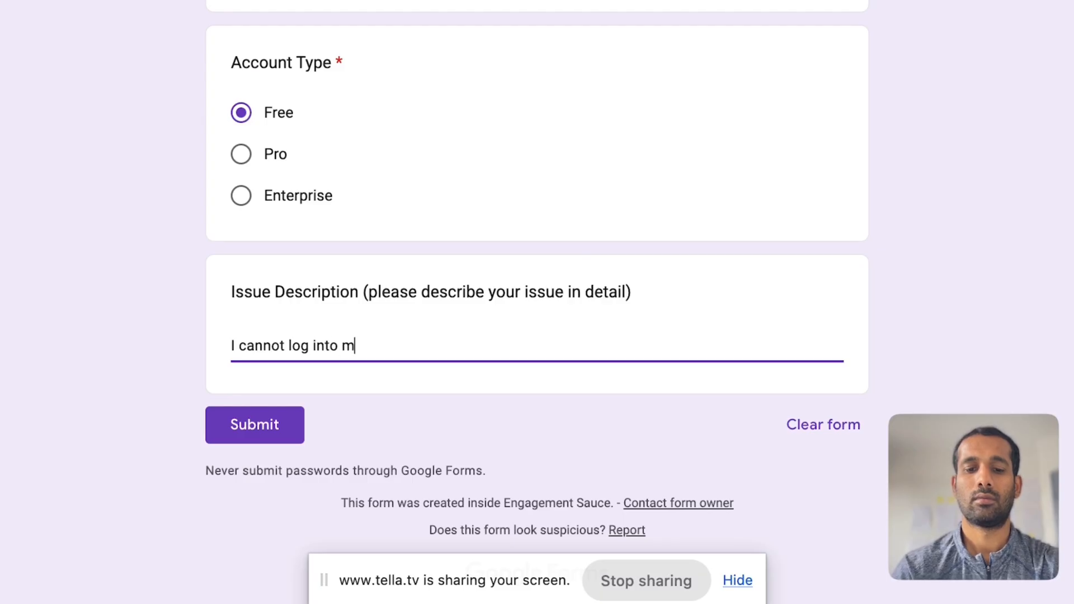
click(246, 427)
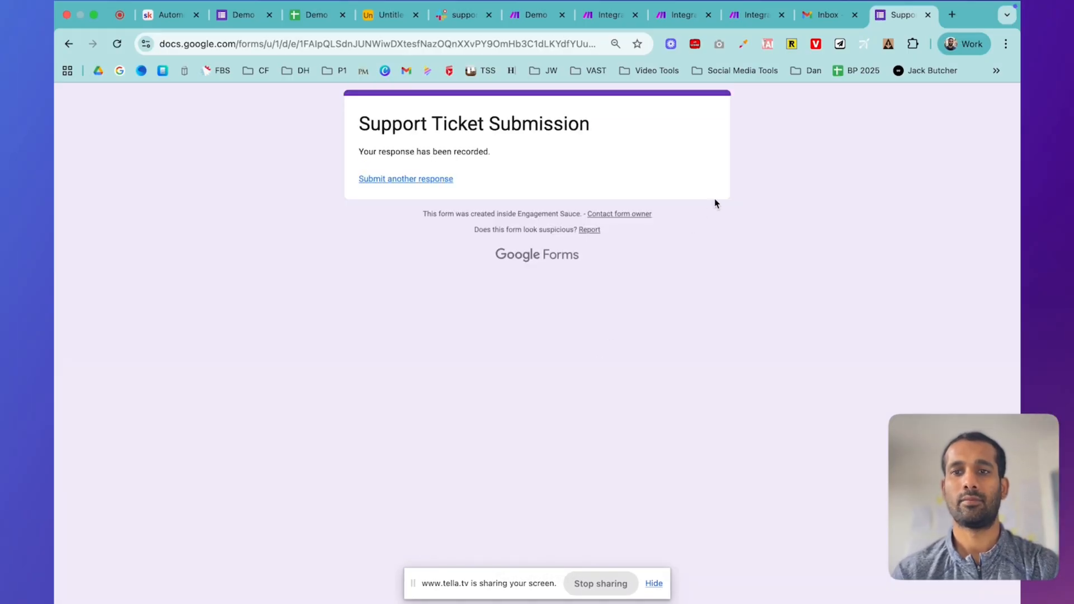
- Close the submission confirmation page and view the form's Responses summary showing 1 response
drag(881, 15, 308, 35)
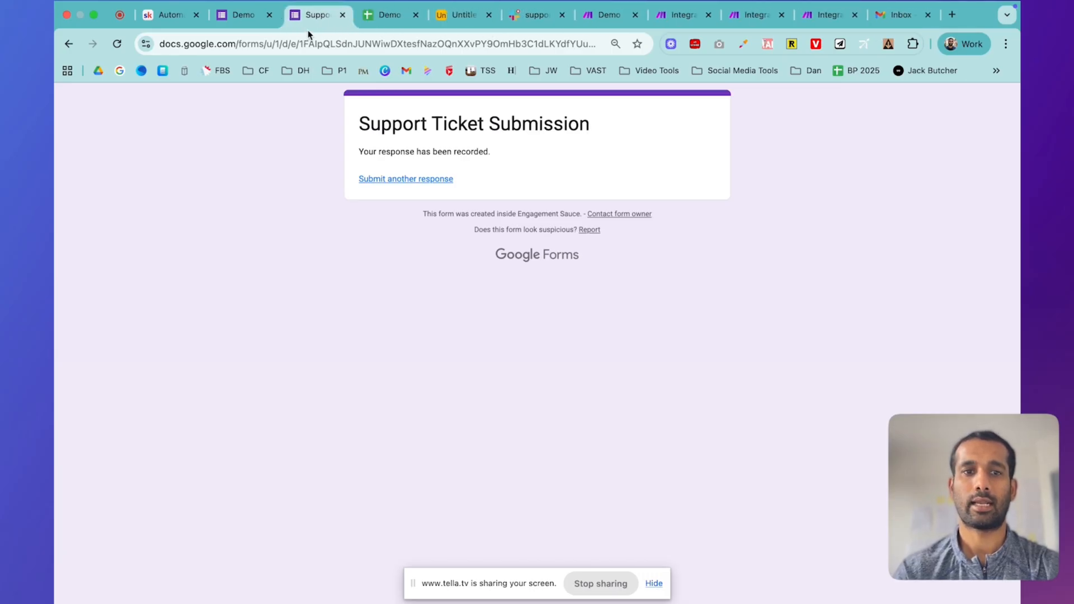
click(245, 22)
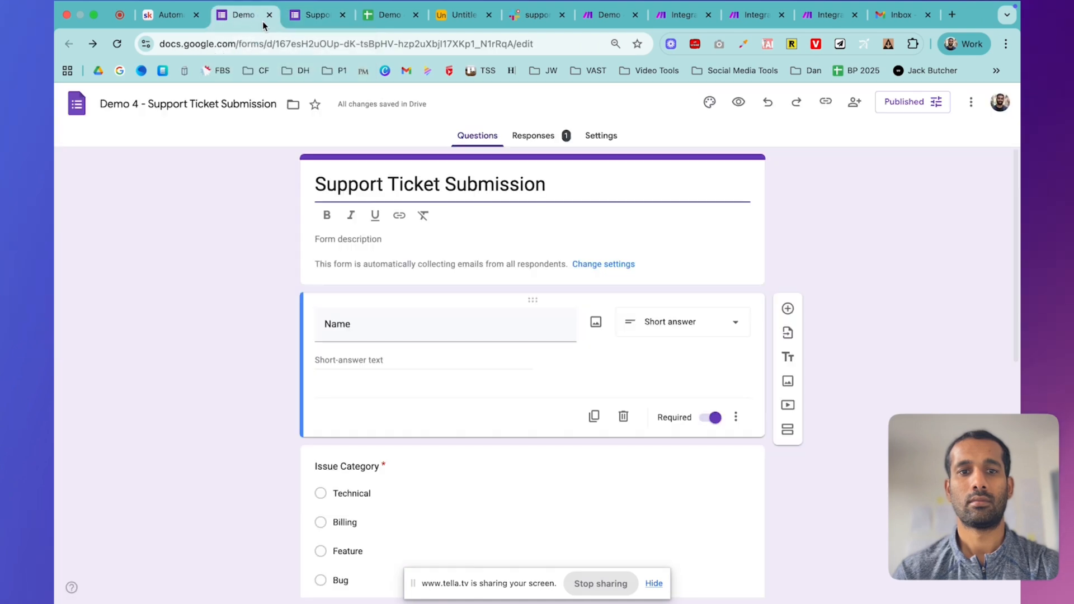
click(342, 15)
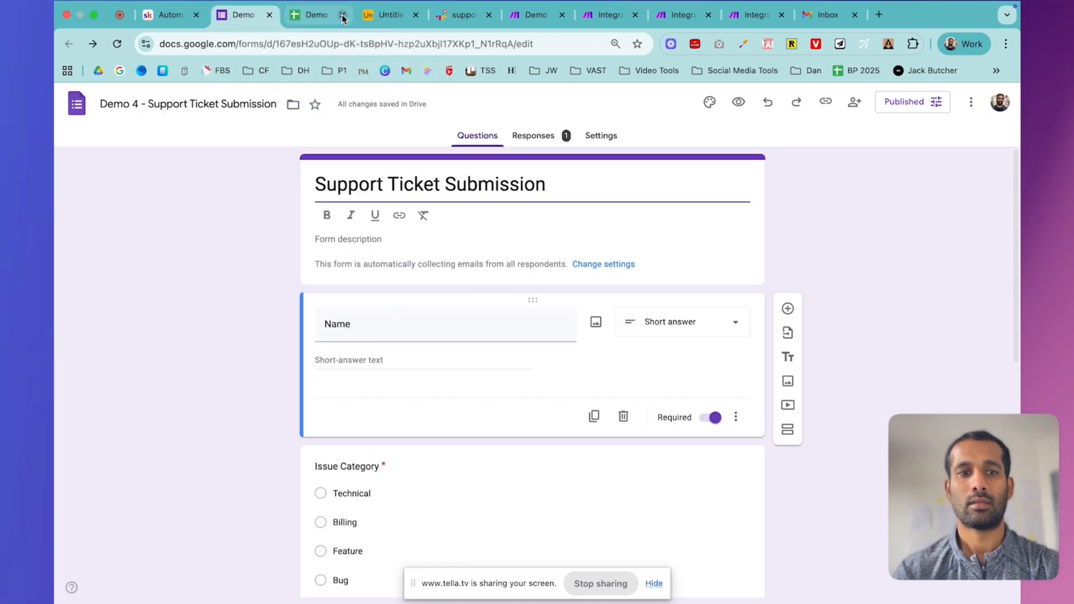
click(534, 135)
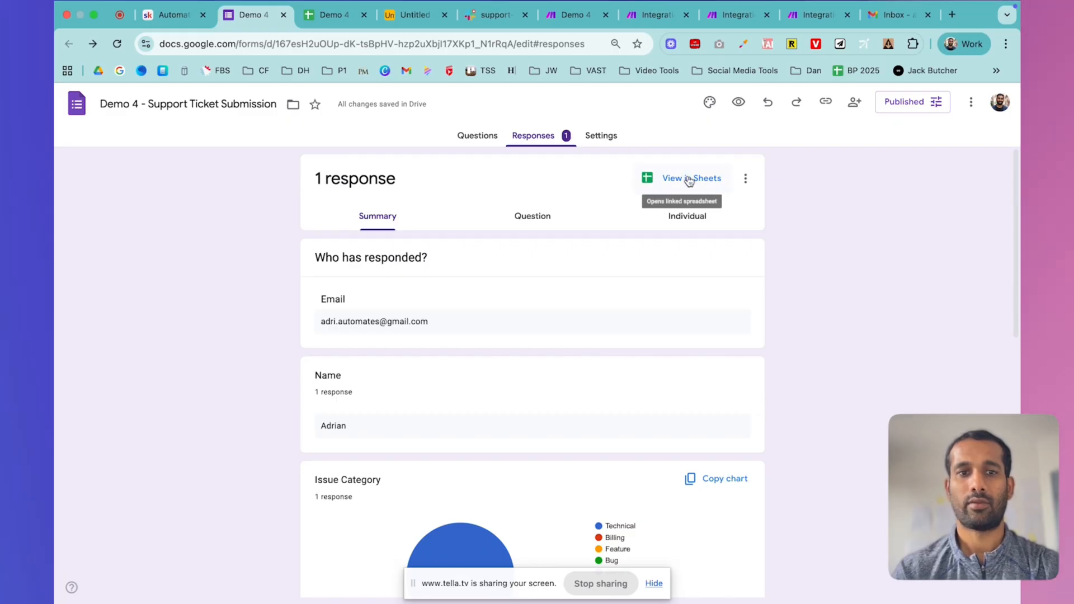
- Open the linked responses spreadsheet and auto-fit column B to show the full email
click(326, 13)
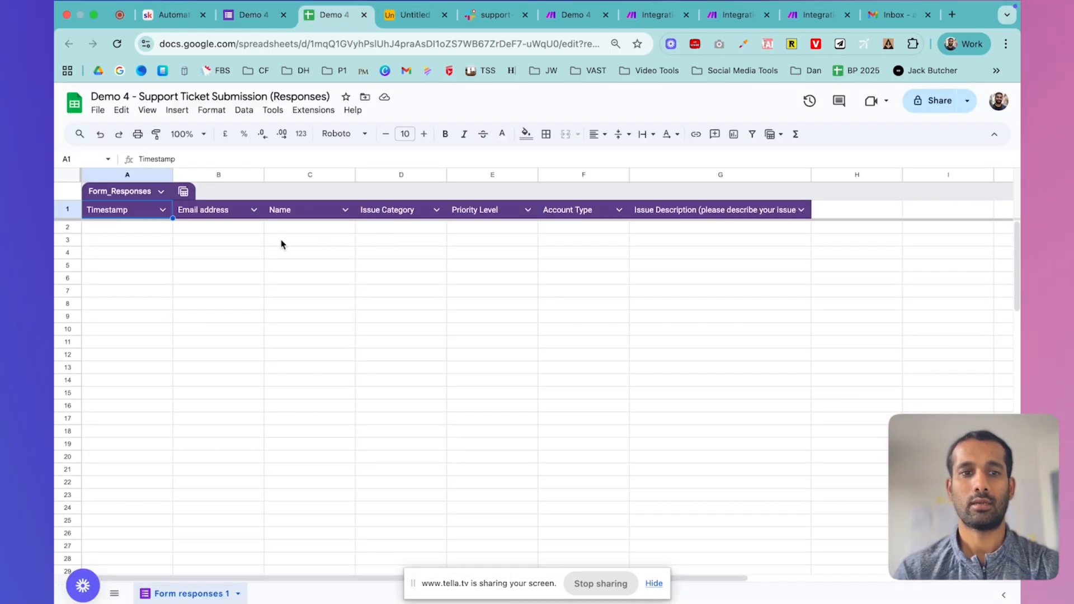
double_click(262, 175)
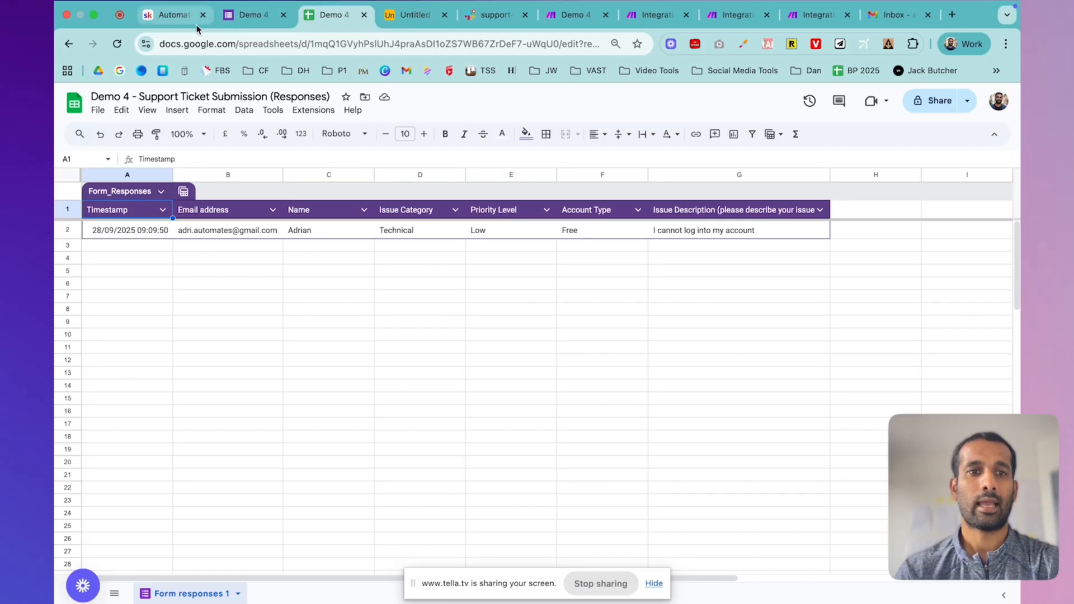
- Save the Customer Support Ticket Router scenario in Make
click(573, 22)
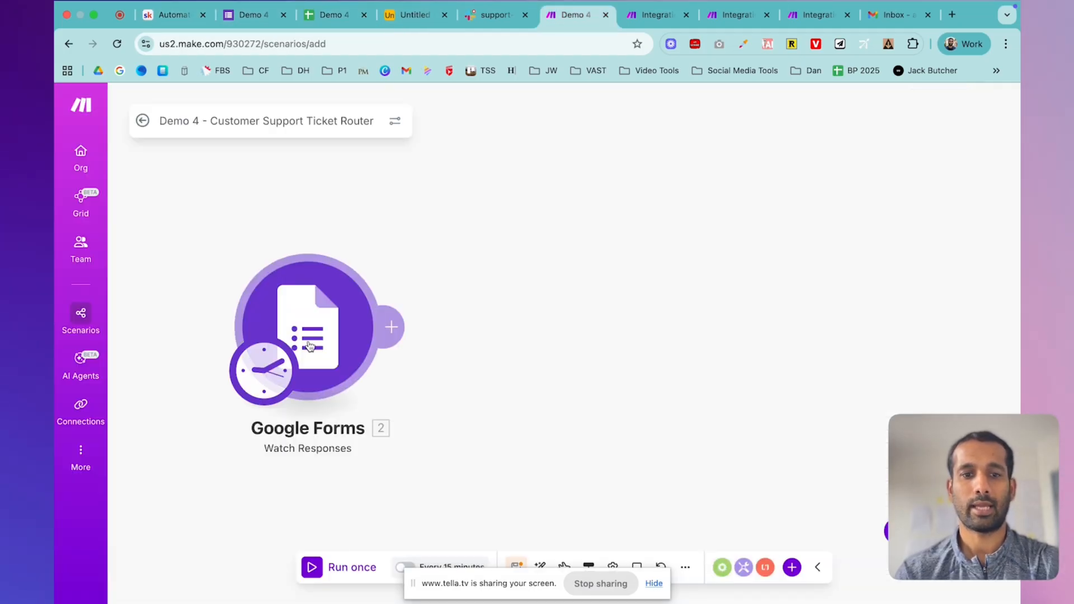
click(654, 583)
click(653, 583)
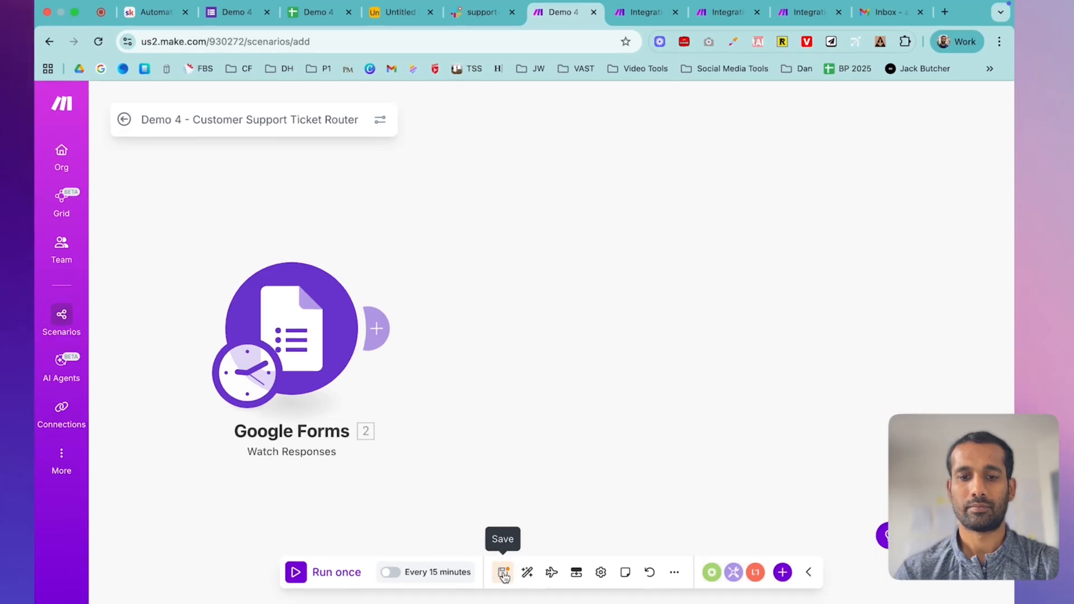
click(504, 573)
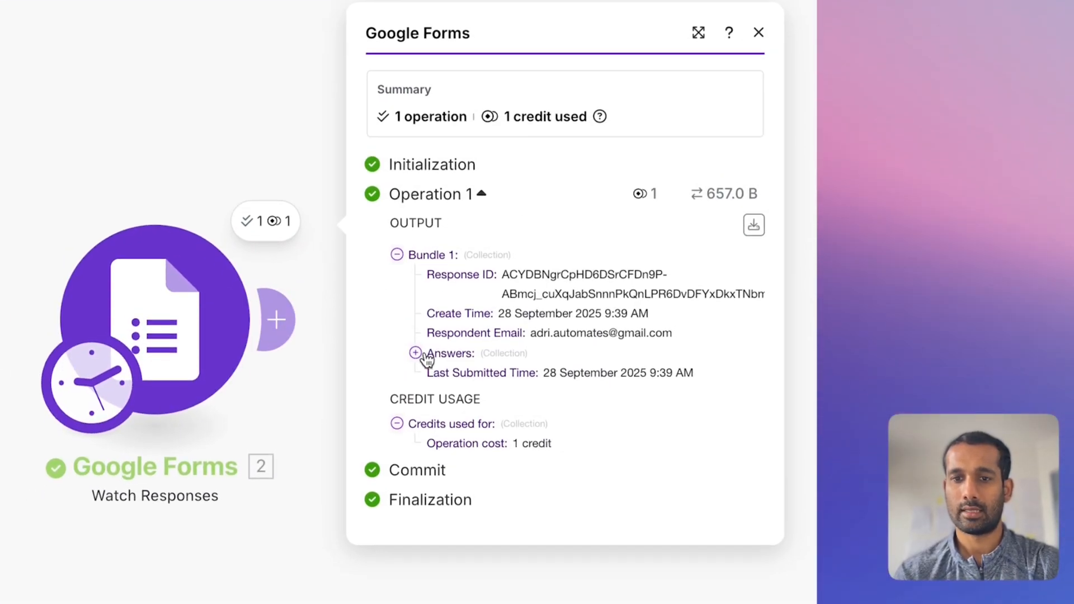
- Inspect the trigger output down to Answers > Name > textAnswers > answers > 1
click(415, 385)
click(434, 286)
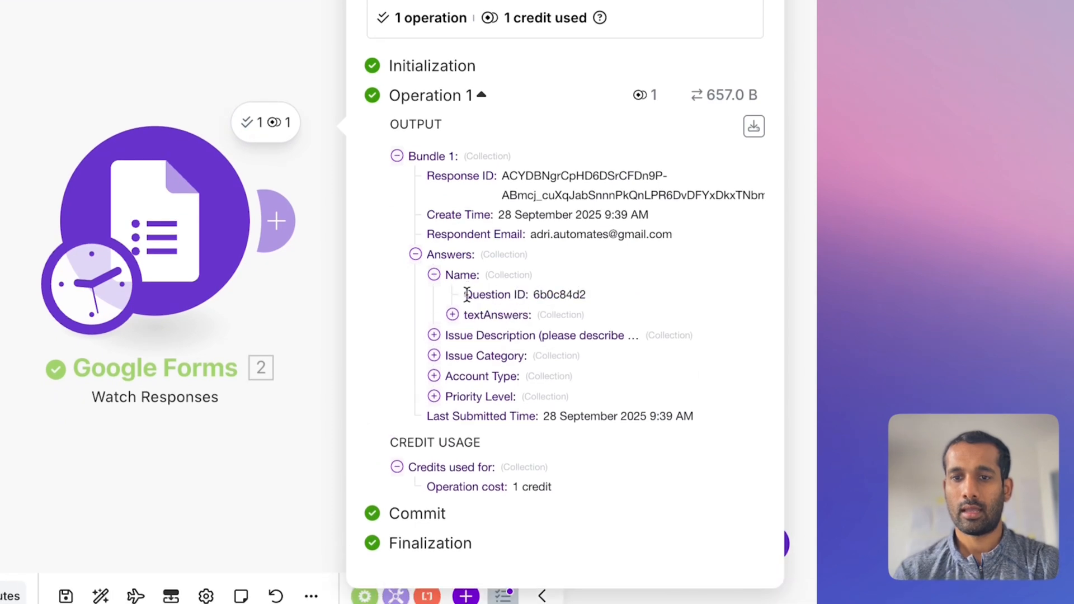
click(453, 326)
click(484, 338)
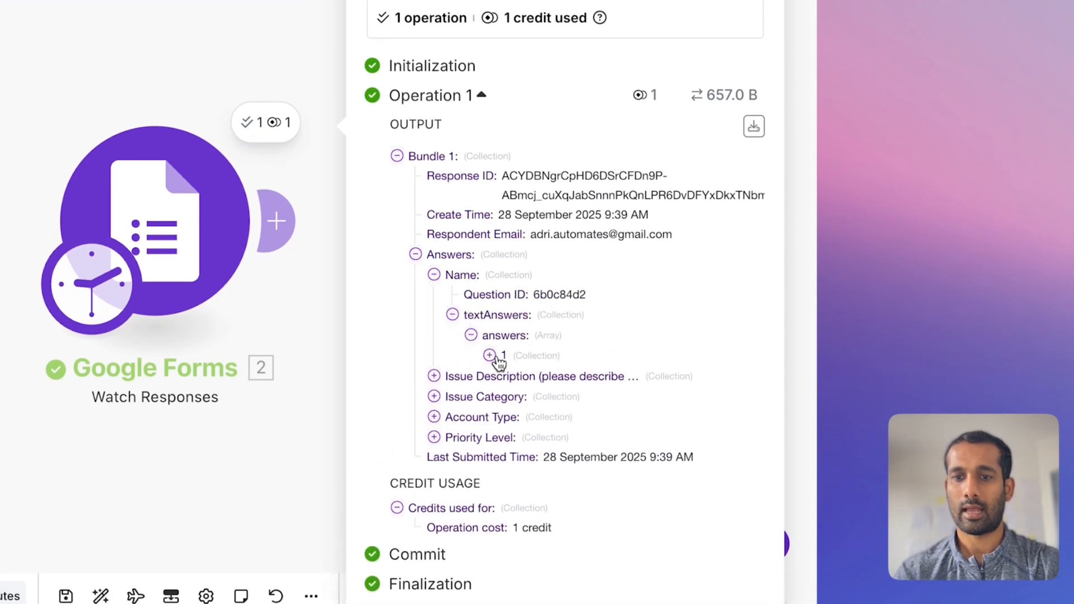
click(495, 358)
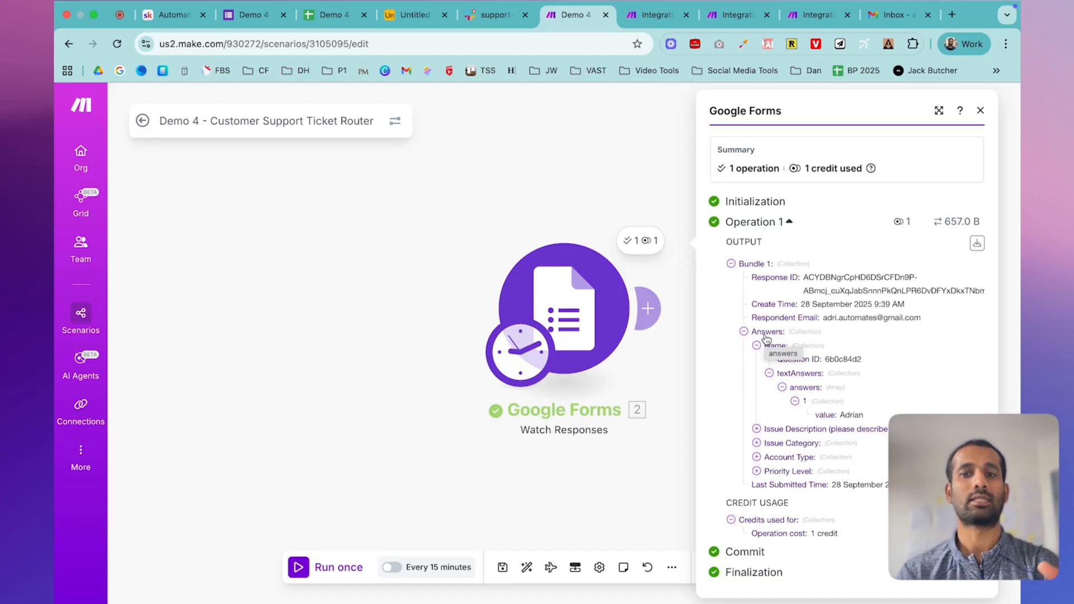
click(980, 112)
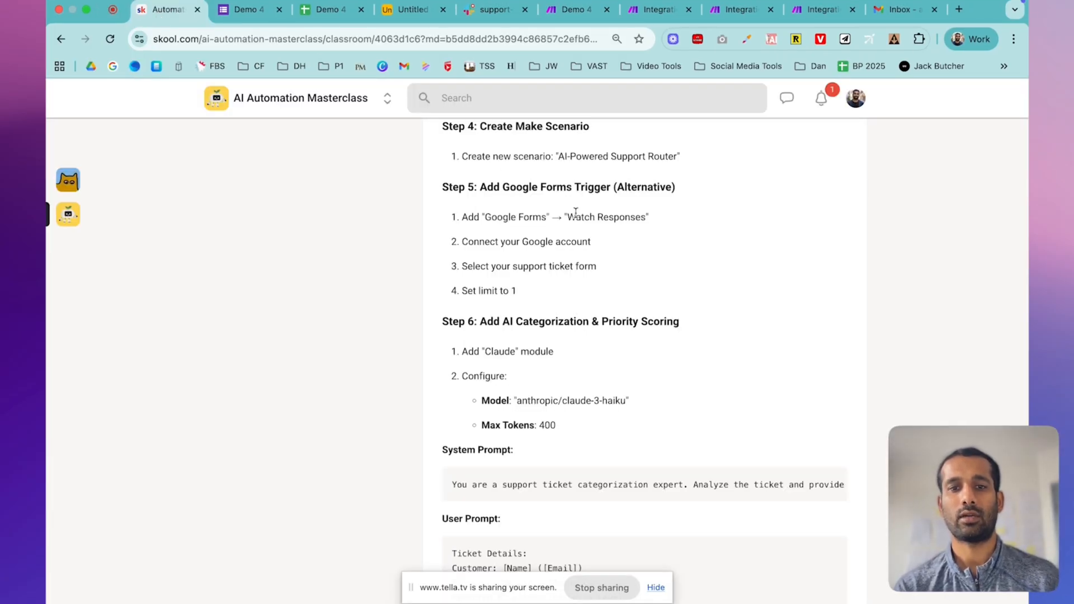
scroll(576, 215, down, 1)
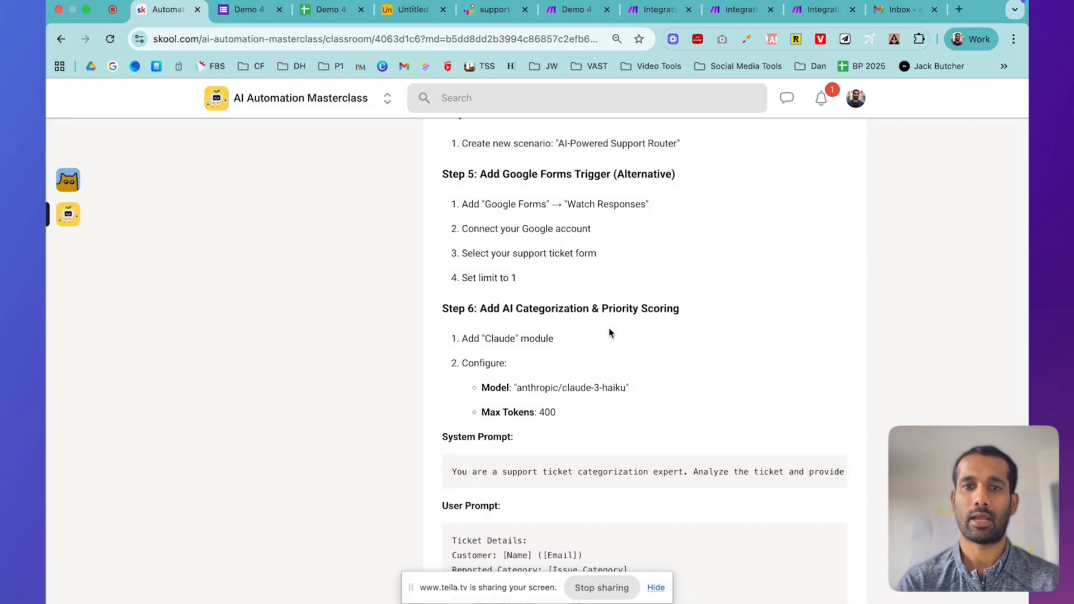
scroll(634, 330, down, 2)
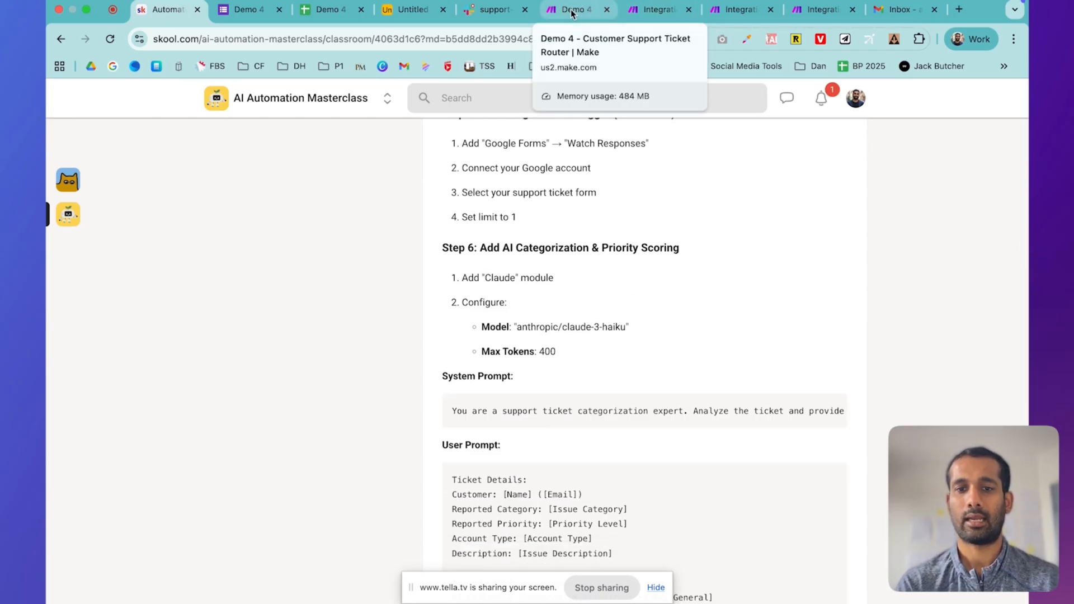
- Add an Anthropic Claude Create a Prompt module using Claude Haiku 3 with 400 max tokens
click(571, 12)
click(646, 308)
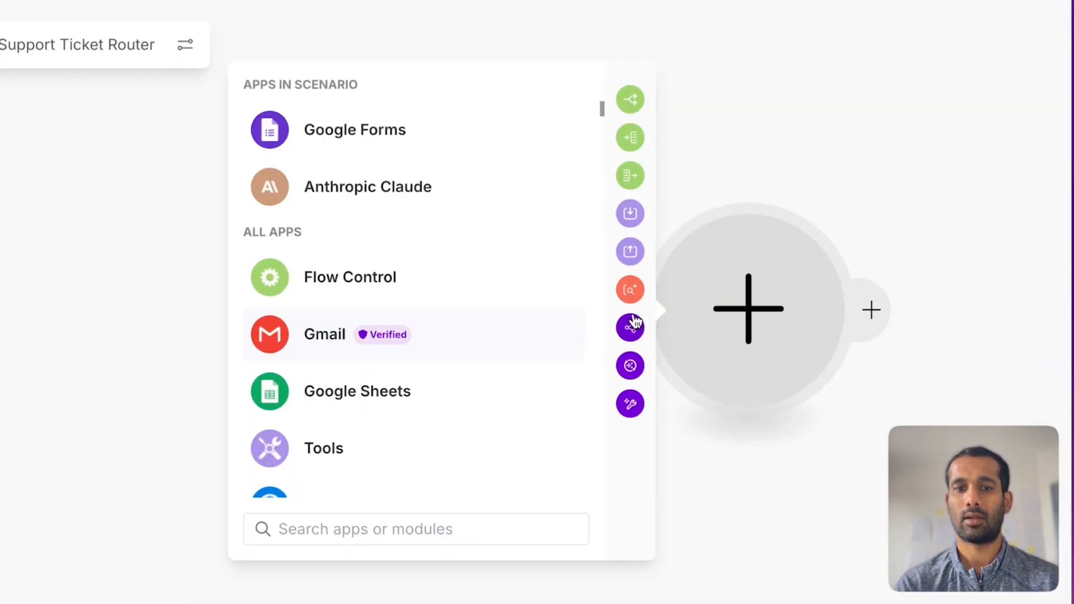
click(384, 180)
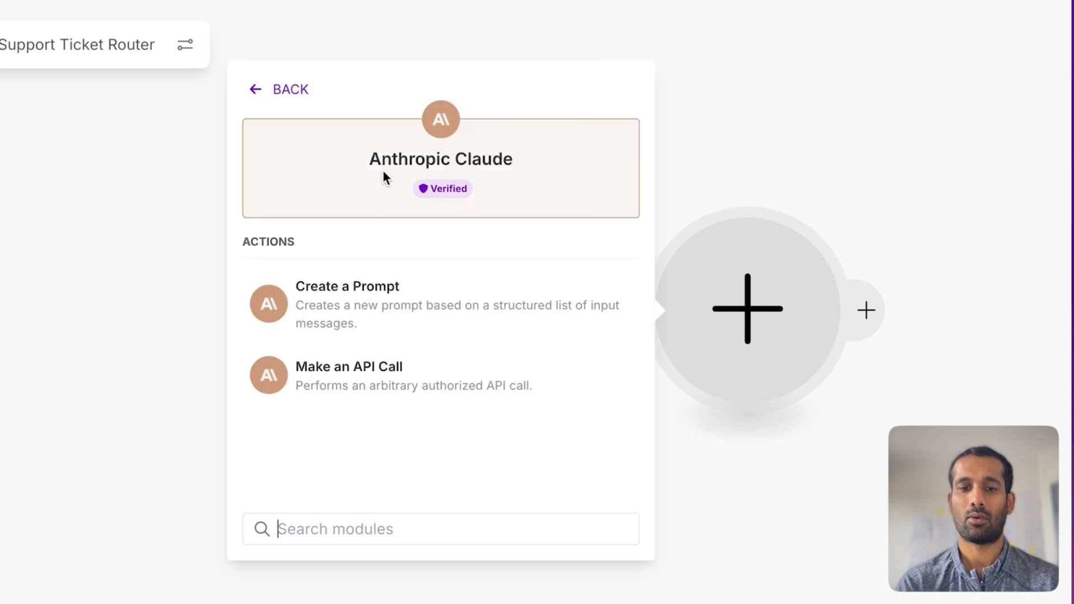
click(360, 330)
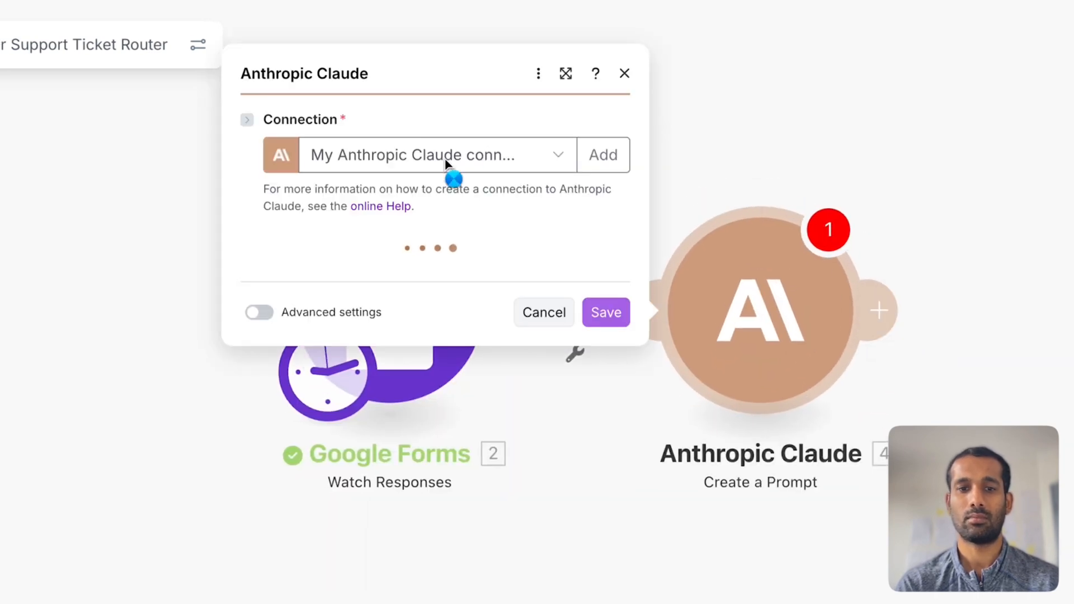
click(401, 253)
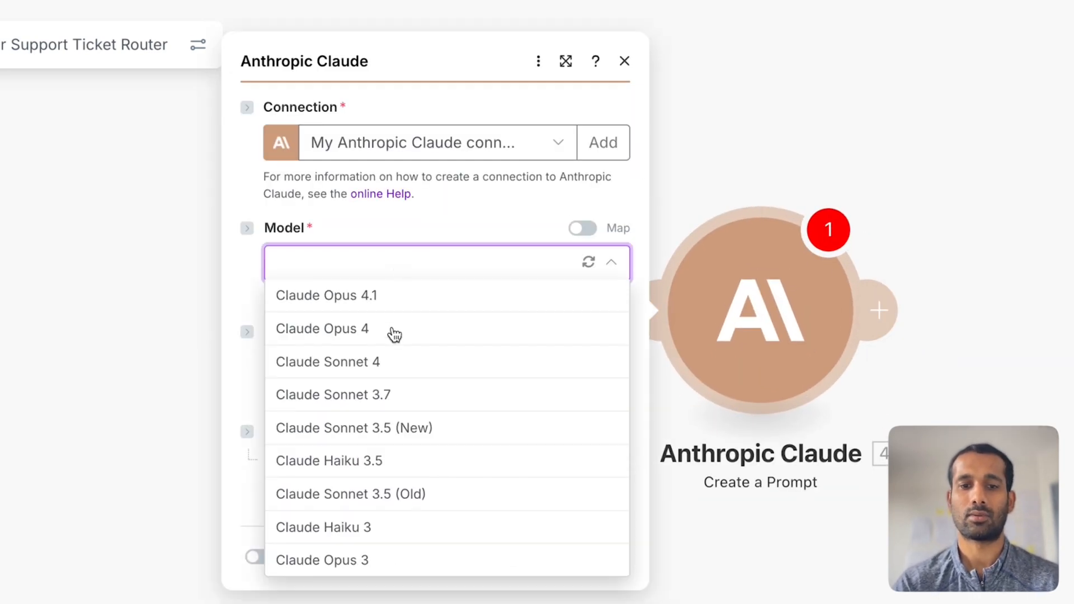
click(399, 524)
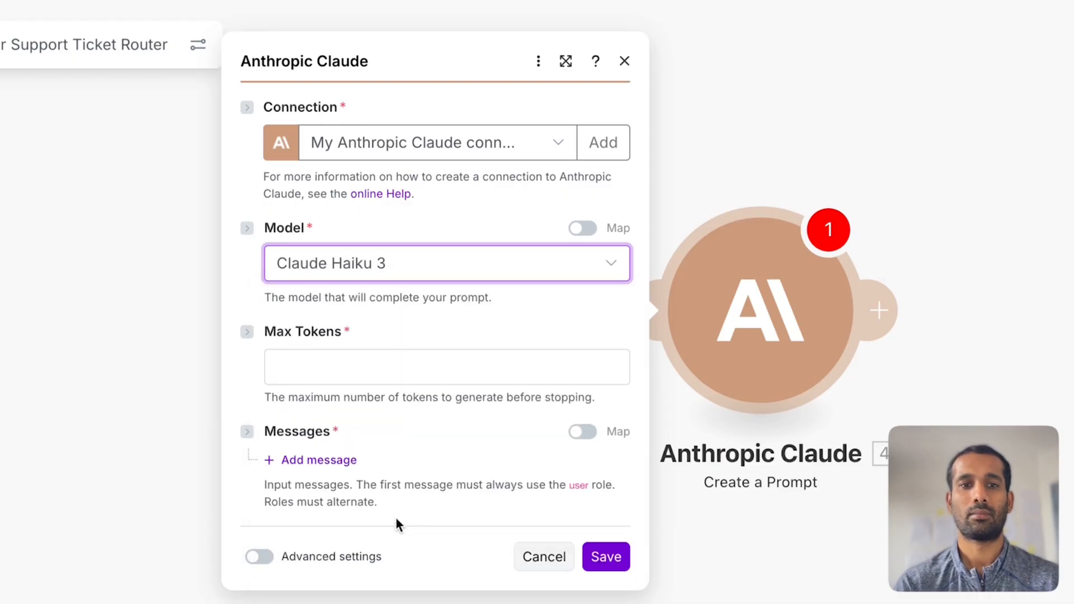
click(470, 367)
text(40)
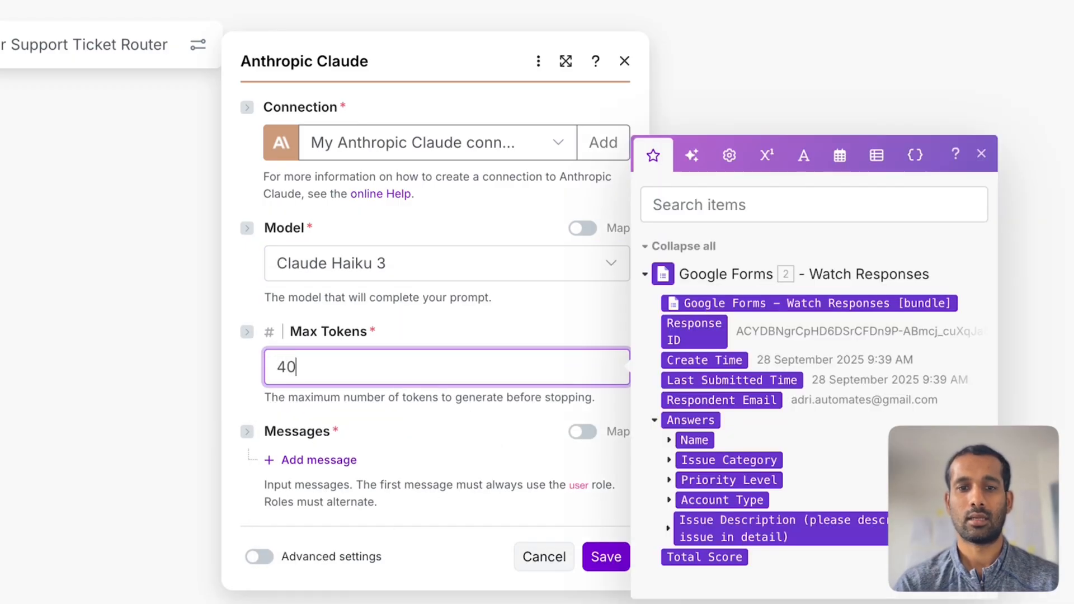
click(441, 439)
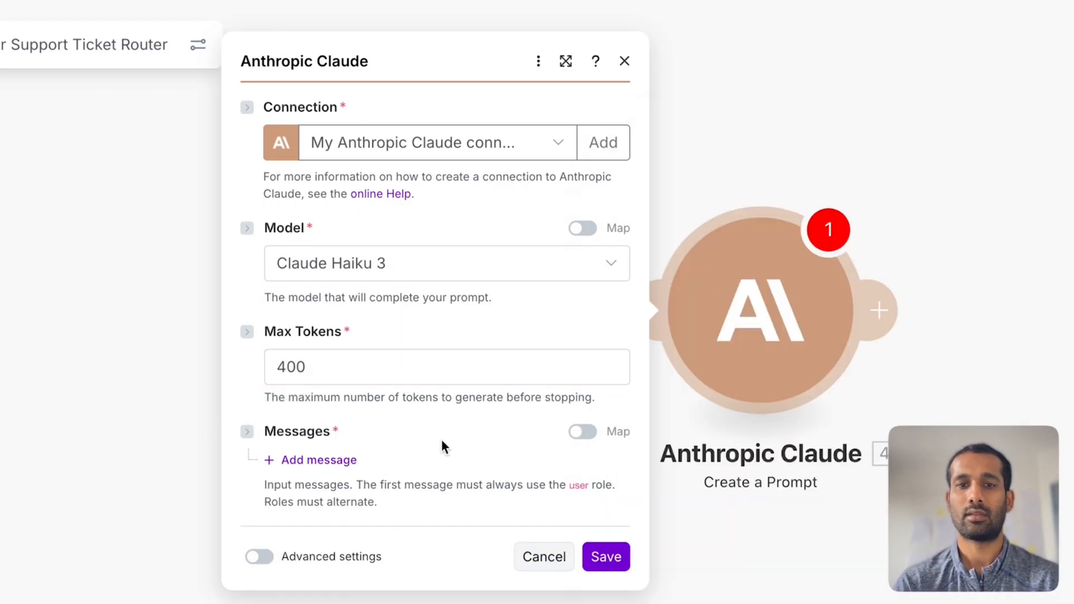
- Add Message 1 as Assistant, pasting the categorization system prompt from the lesson
click(340, 461)
click(168, 10)
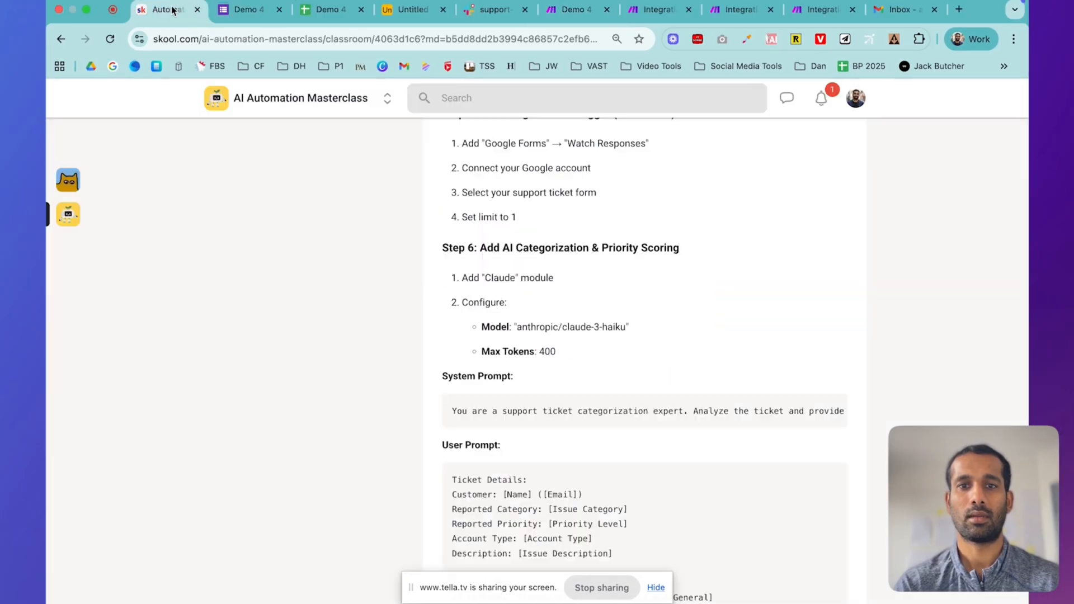
triple_click(544, 411)
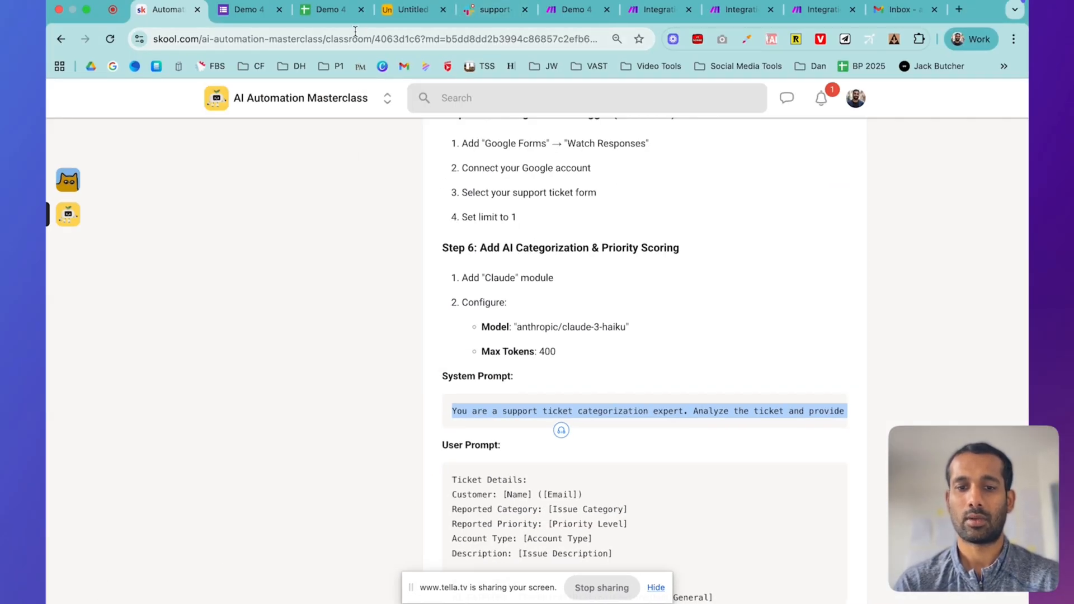
click(576, 19)
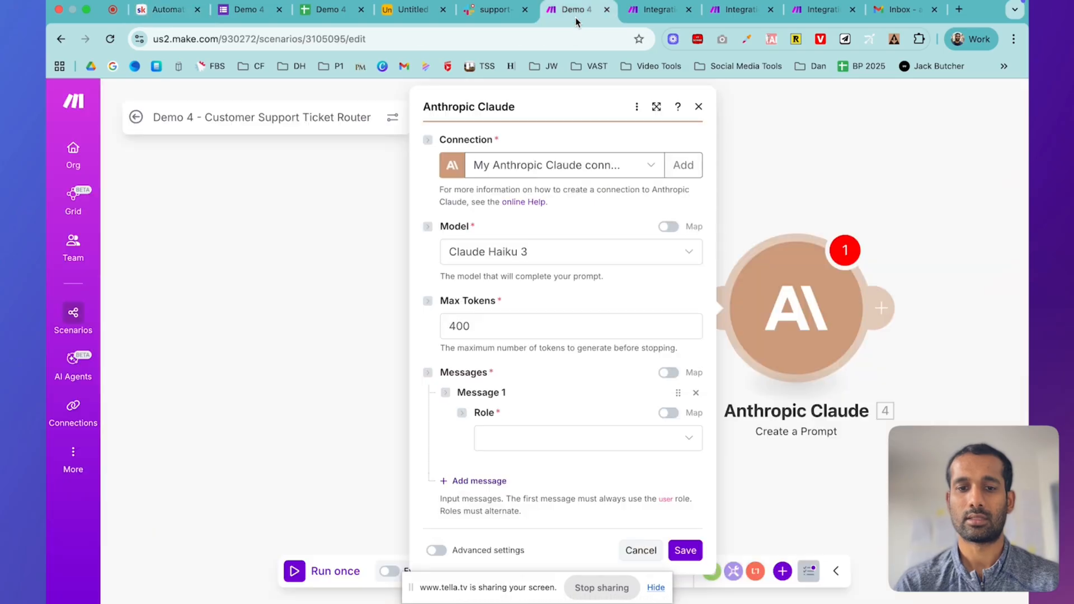
click(546, 438)
click(532, 460)
click(520, 492)
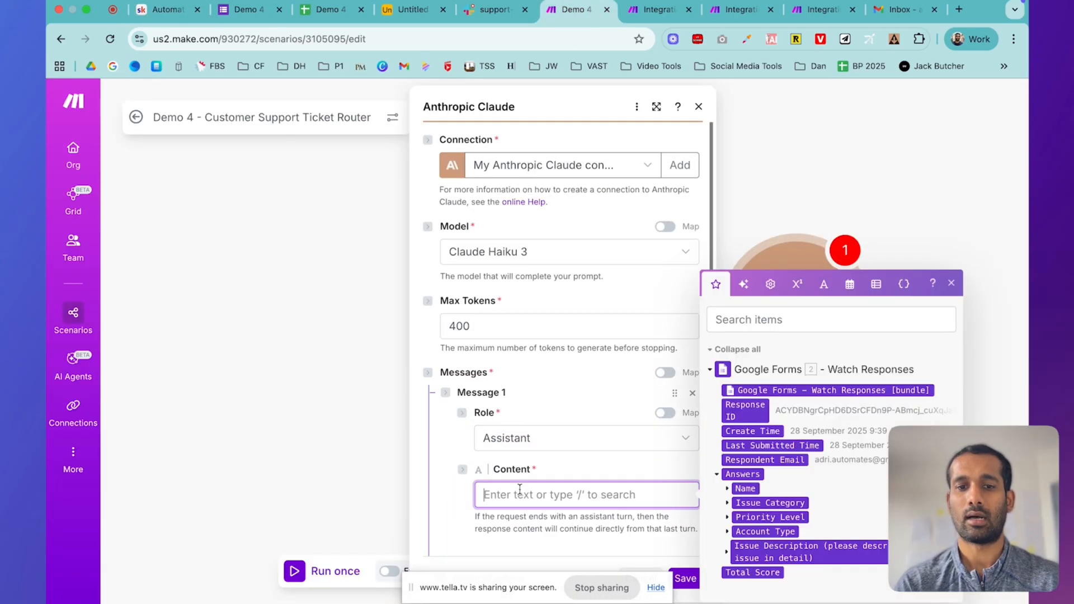
text(You are a support ticket categorization expert. Analyze the ticket and provide categorization, priority scoring, and team assignment.)
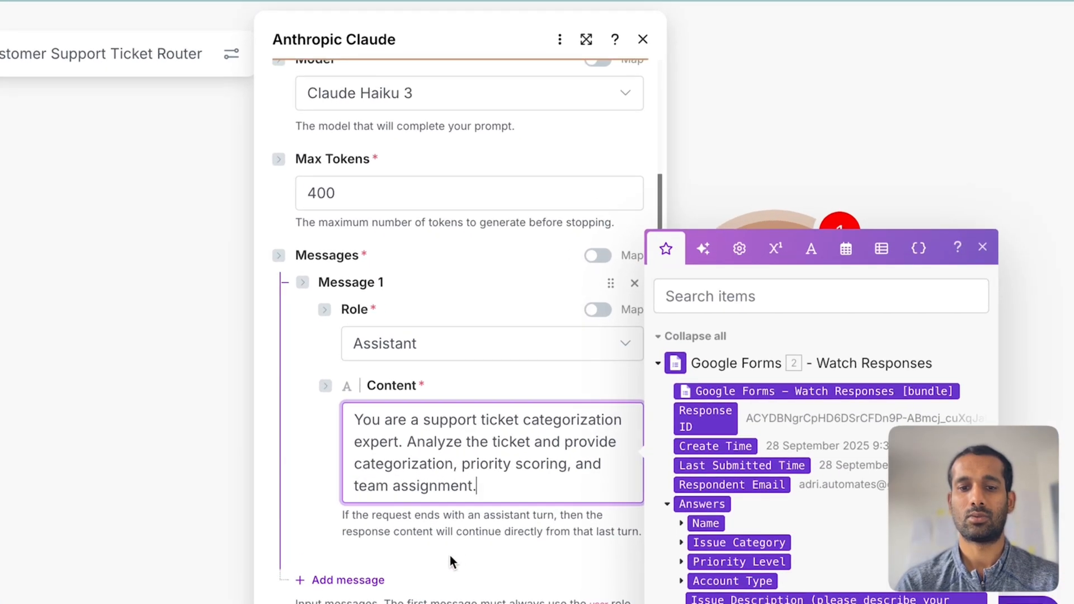
click(551, 494)
- Add a second prompt message with the User role
click(372, 582)
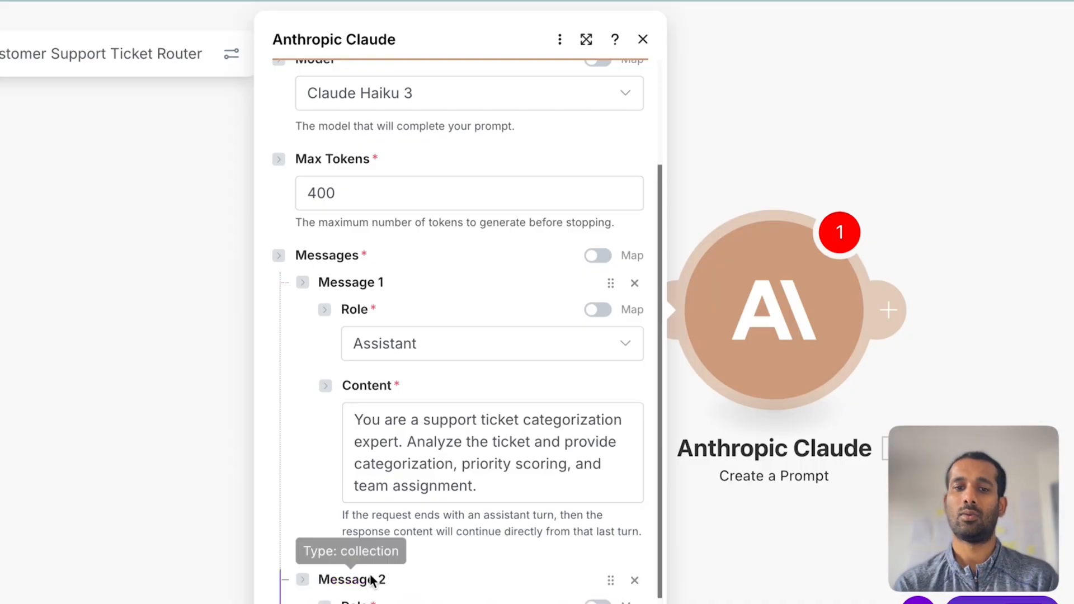
scroll(503, 503, down, 3)
click(452, 472)
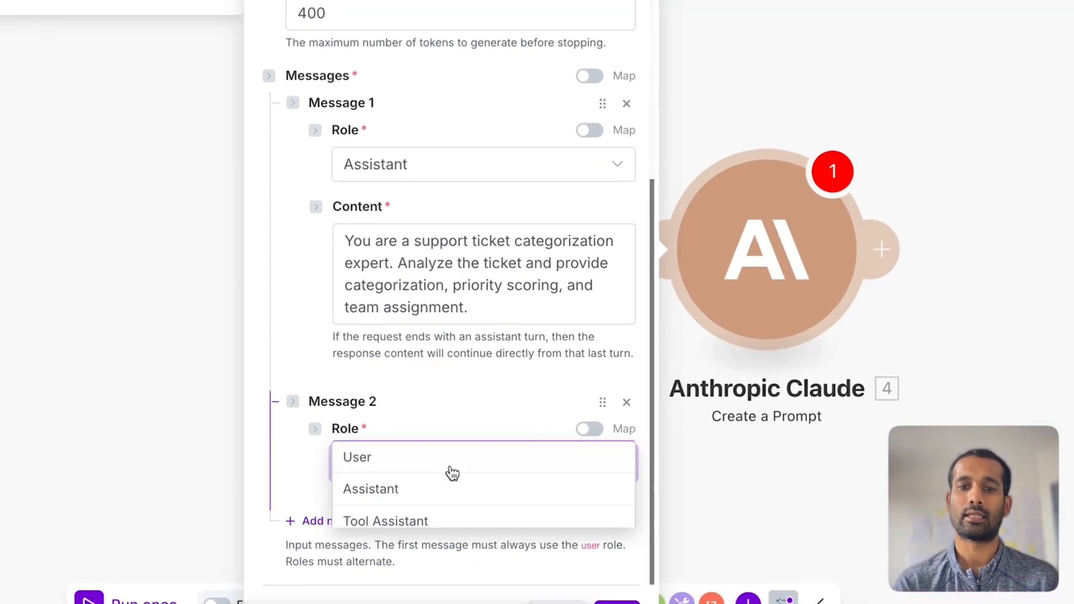
click(391, 465)
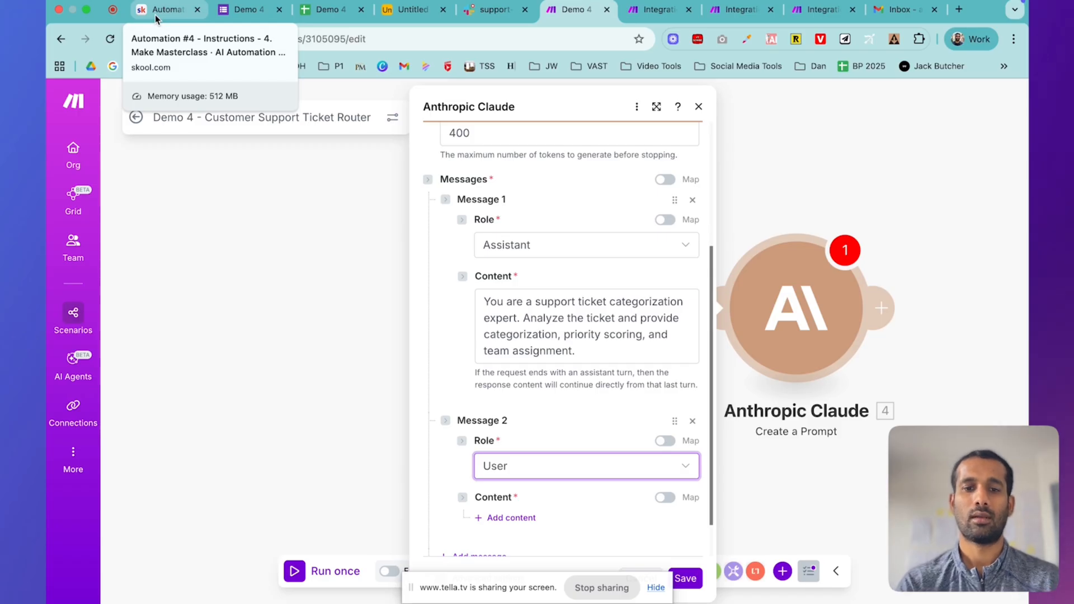
scroll(431, 288, down, 2)
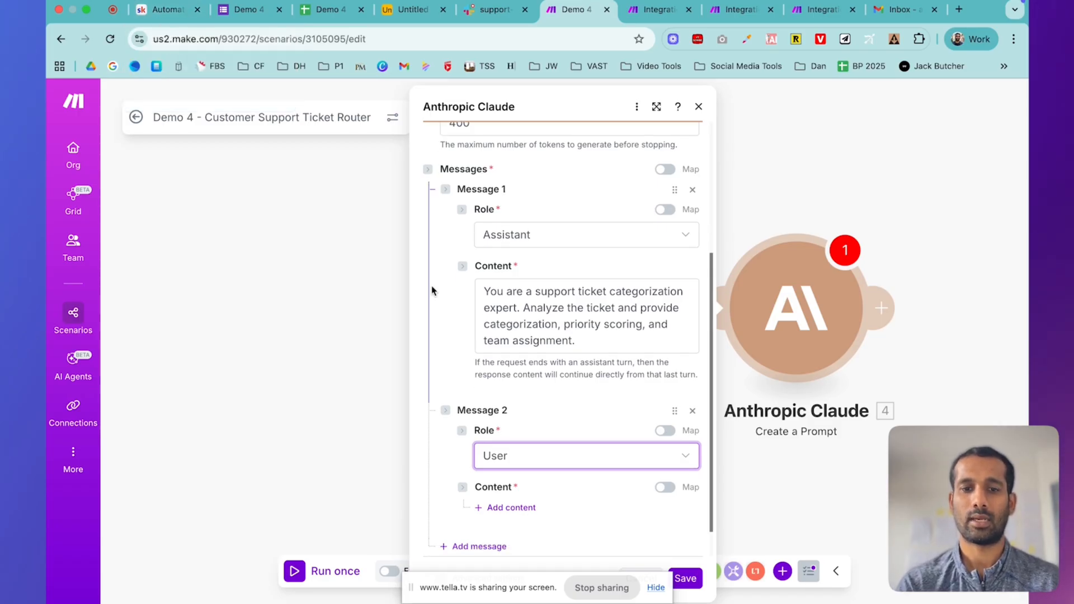
- Copy the user prompt template from the course page and paste it as a new Text block in Message 2
click(176, 18)
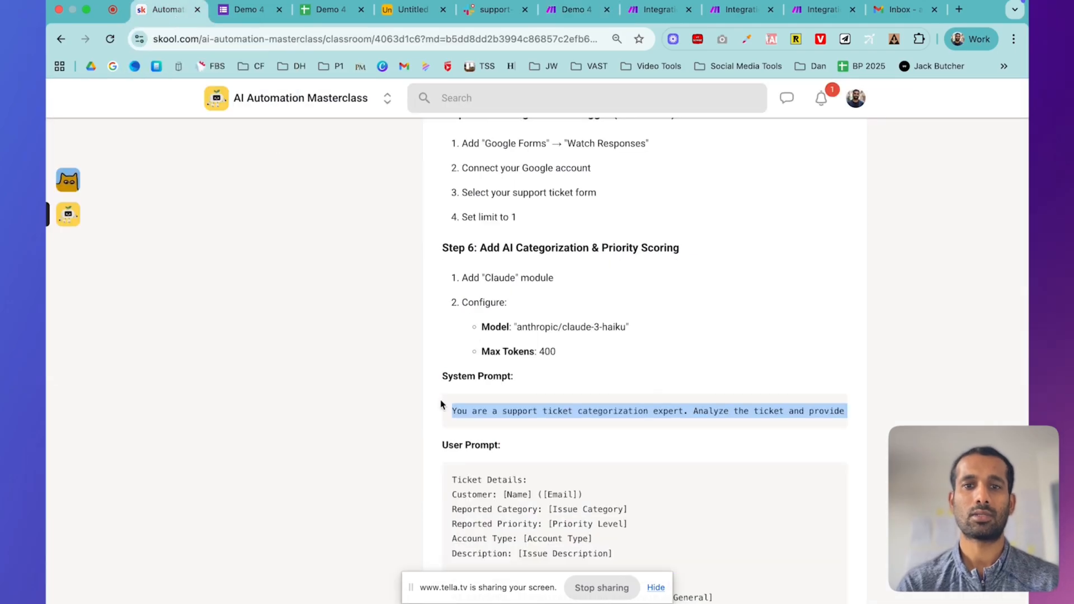
scroll(550, 444, down, 4)
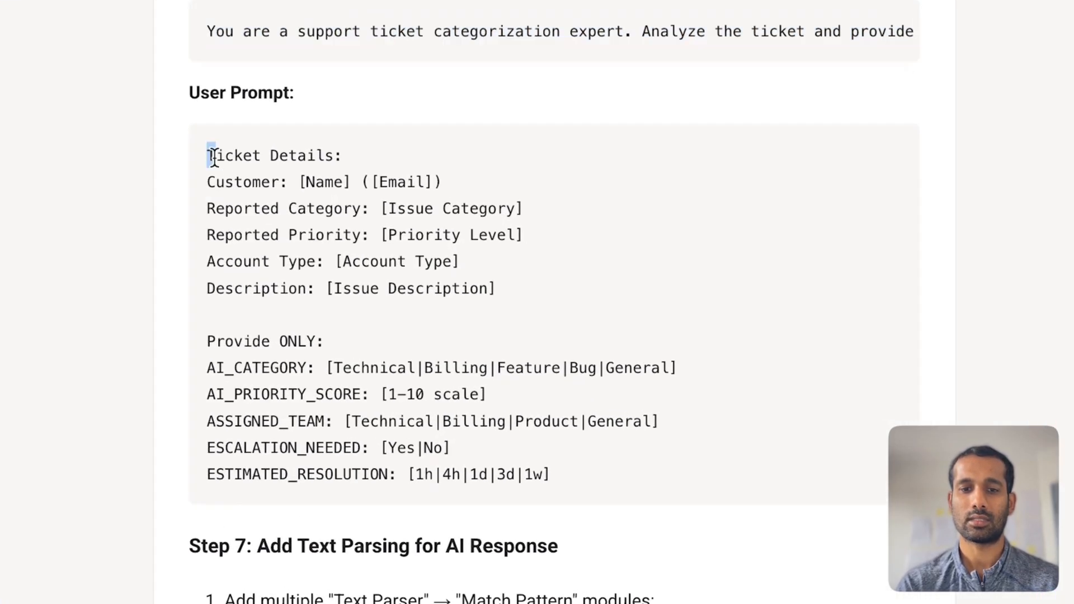
drag(452, 264, 721, 470)
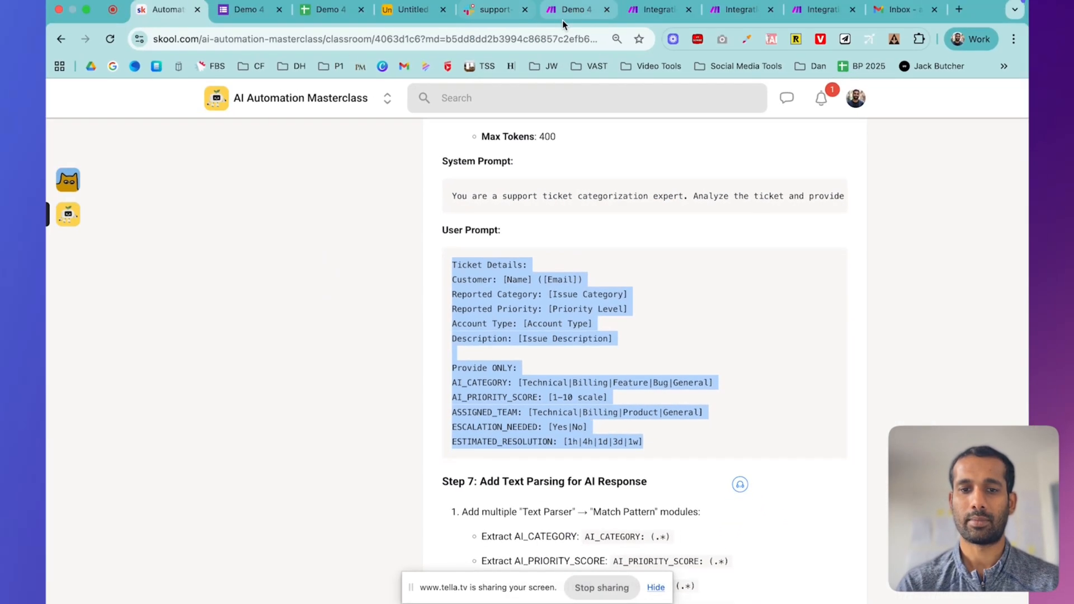
click(568, 10)
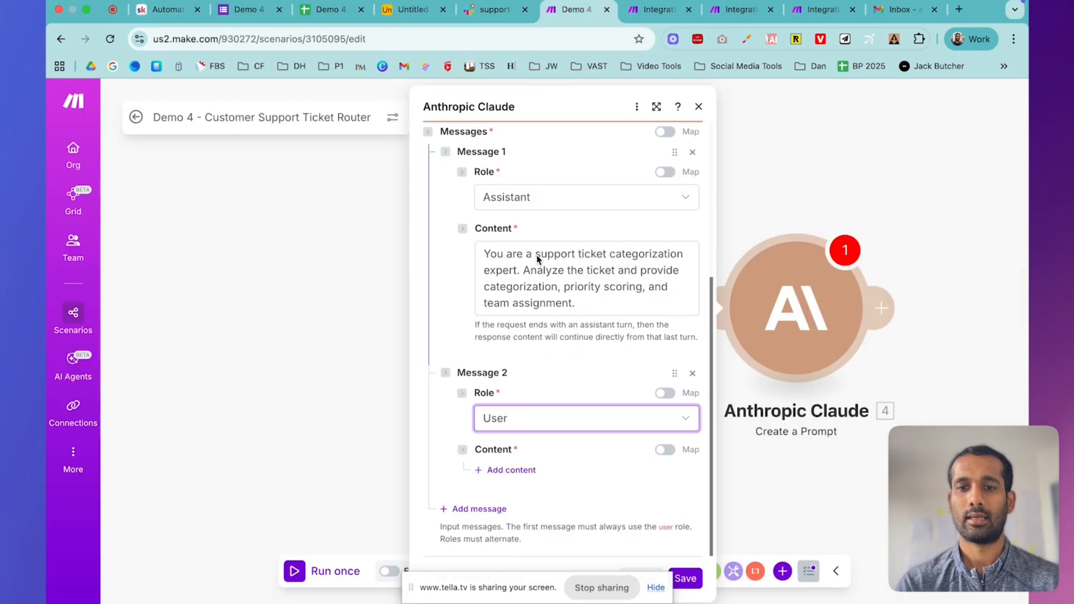
click(521, 471)
click(554, 513)
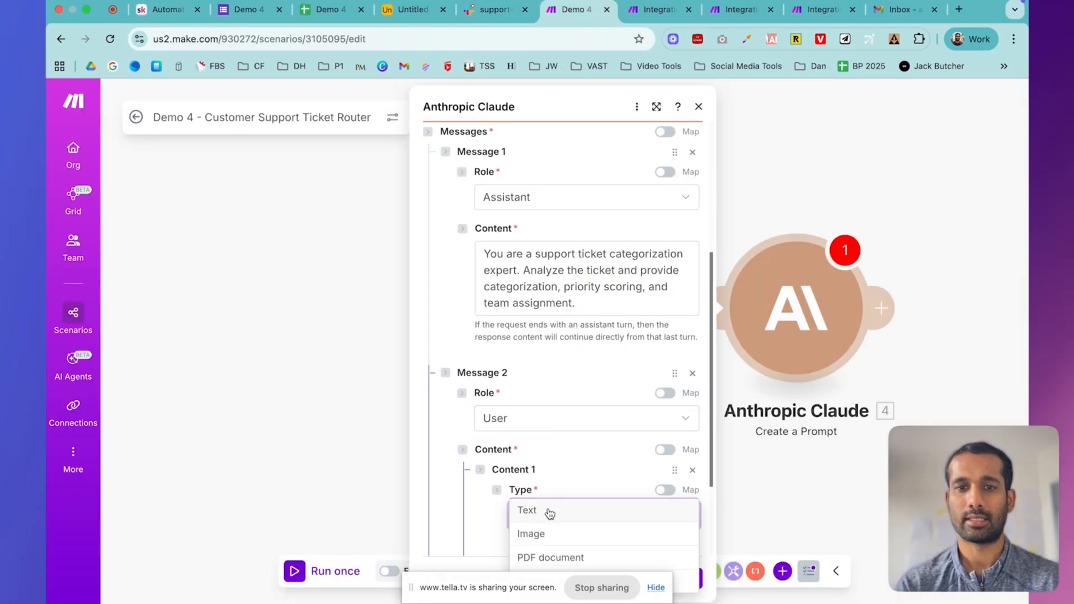
click(550, 511)
scroll(549, 510, down, 4)
click(557, 395)
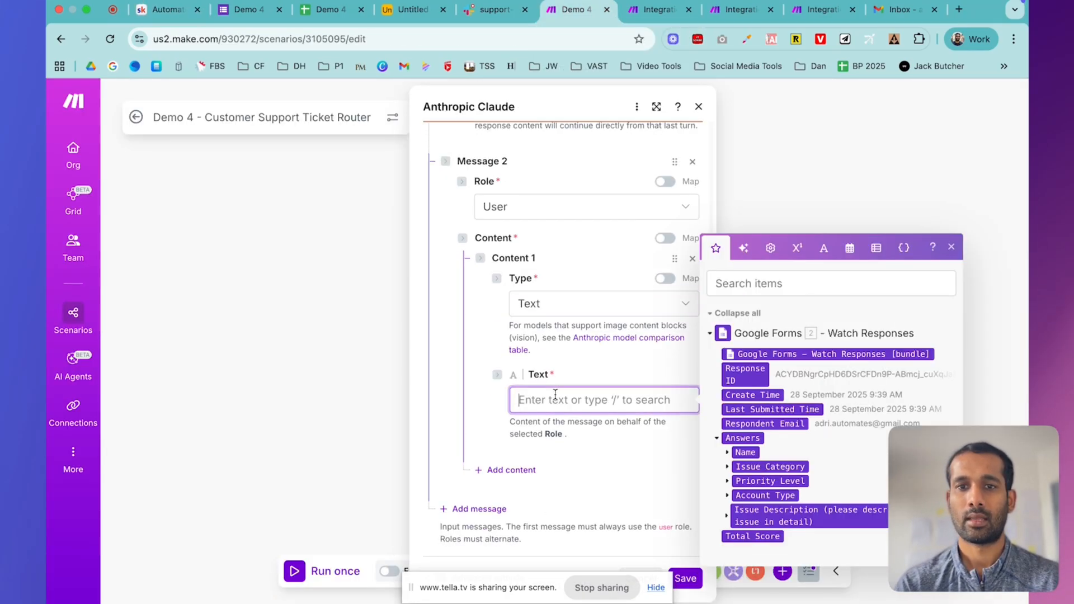
key(super+v)
scroll(632, 416, up, 2)
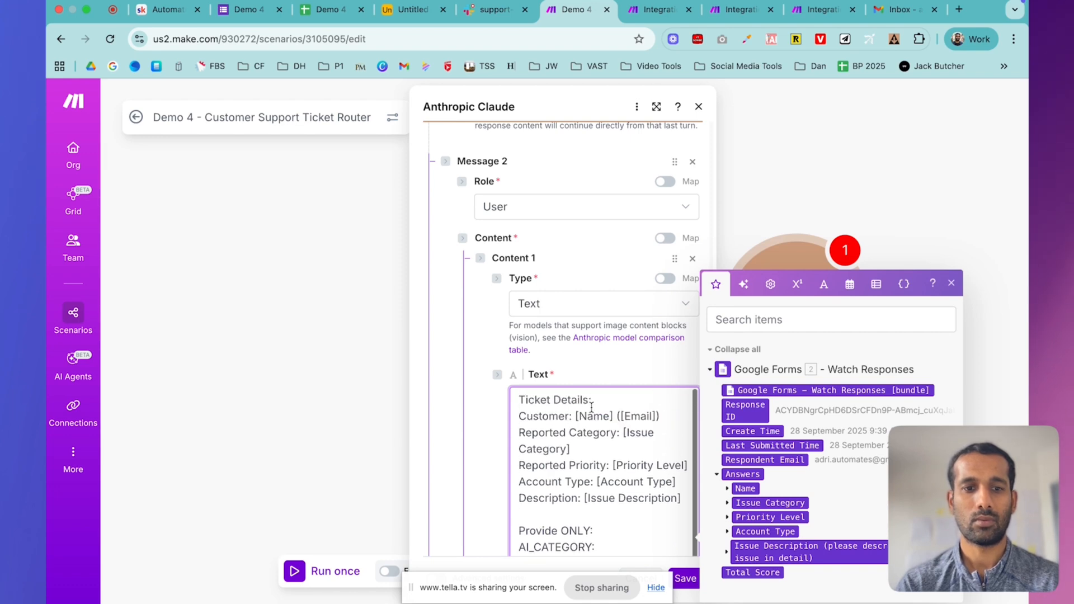
- Replace the [Name] and email placeholders with the form's Name answer and Respondent Email
click(656, 107)
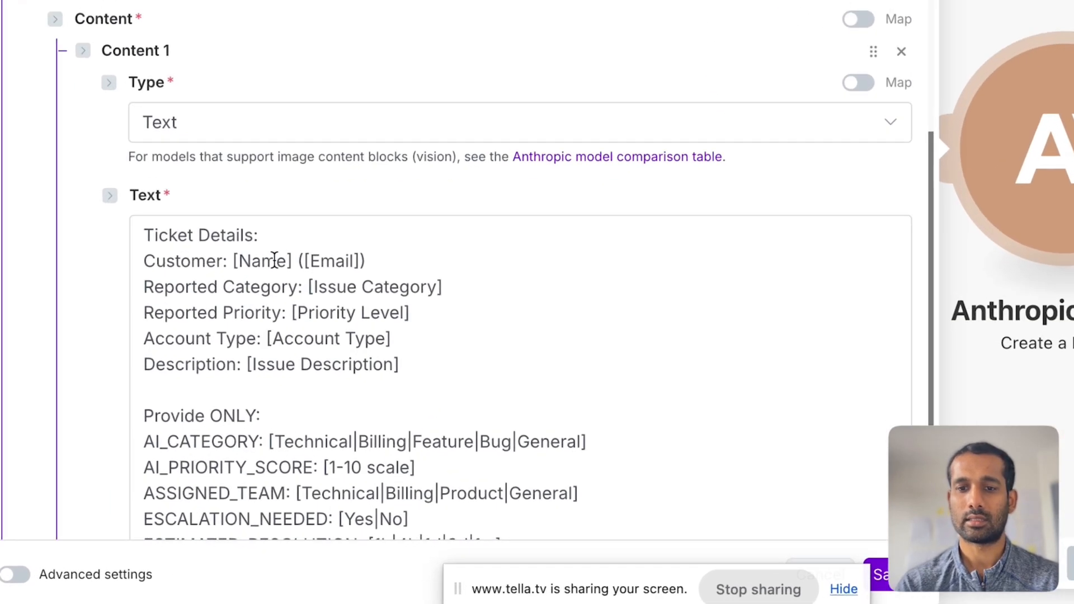
drag(59, 257, 122, 257)
key(BackSpace)
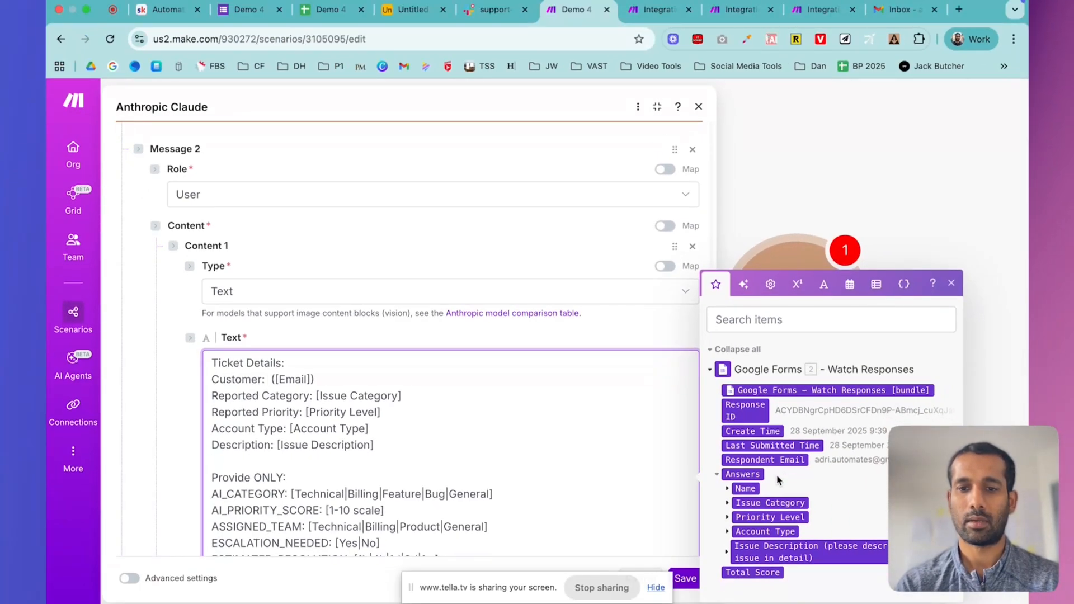
click(732, 491)
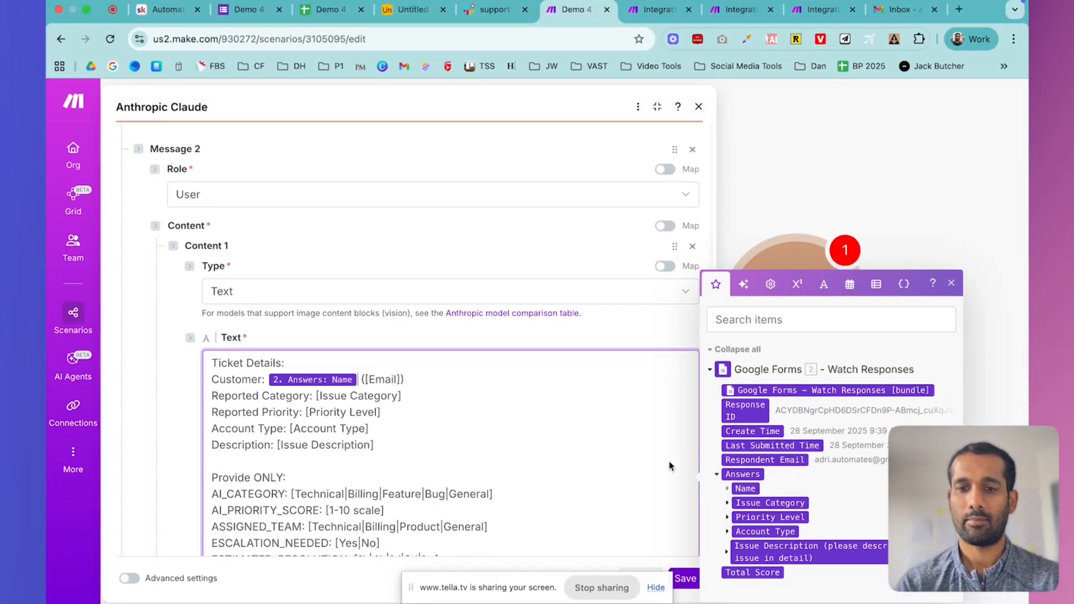
key(BackSpace)
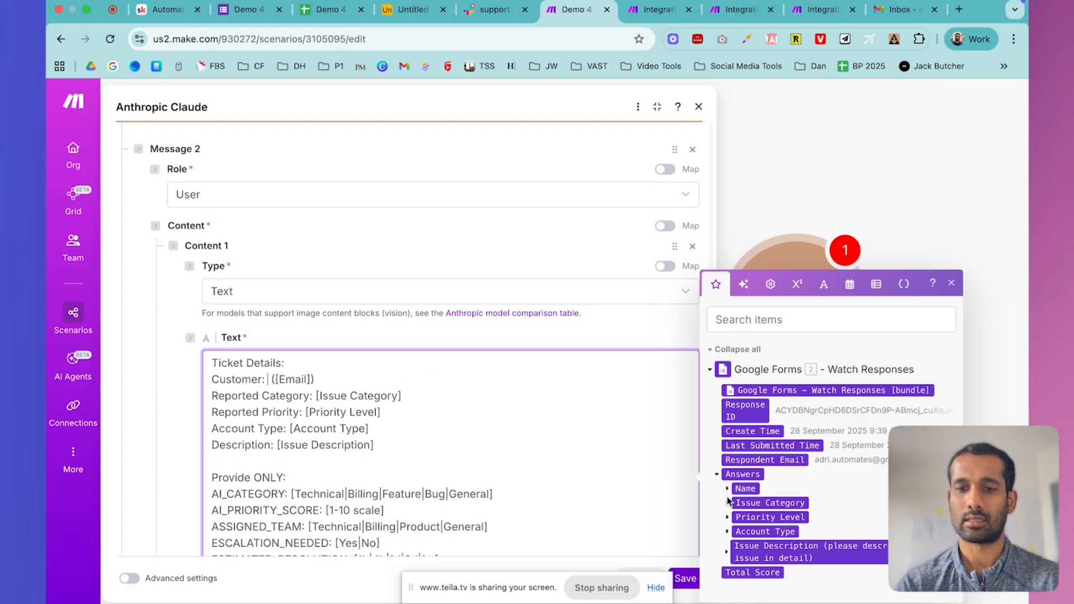
click(728, 490)
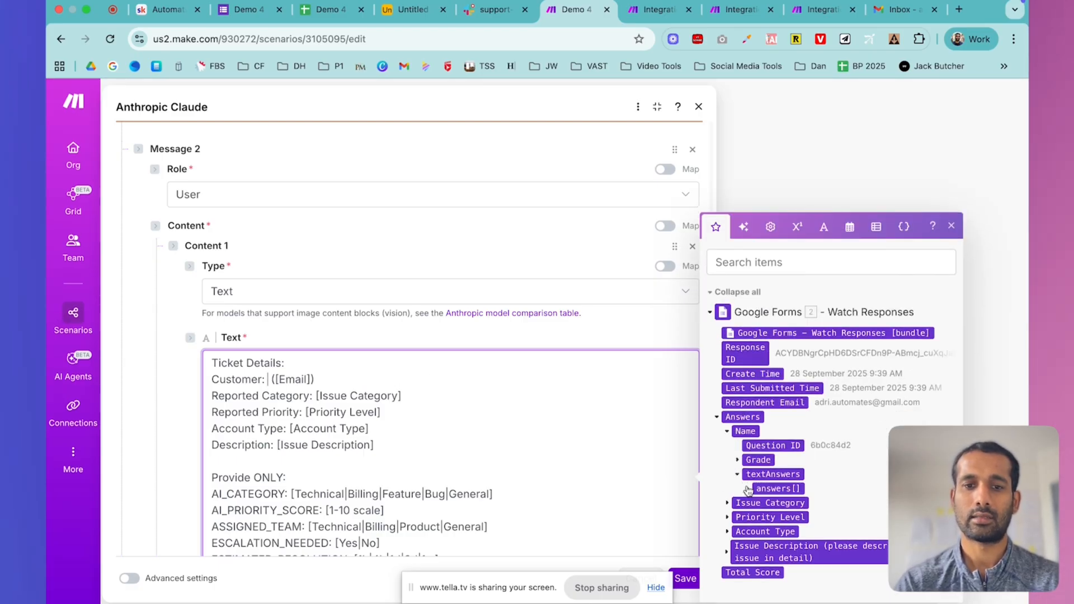
click(737, 489)
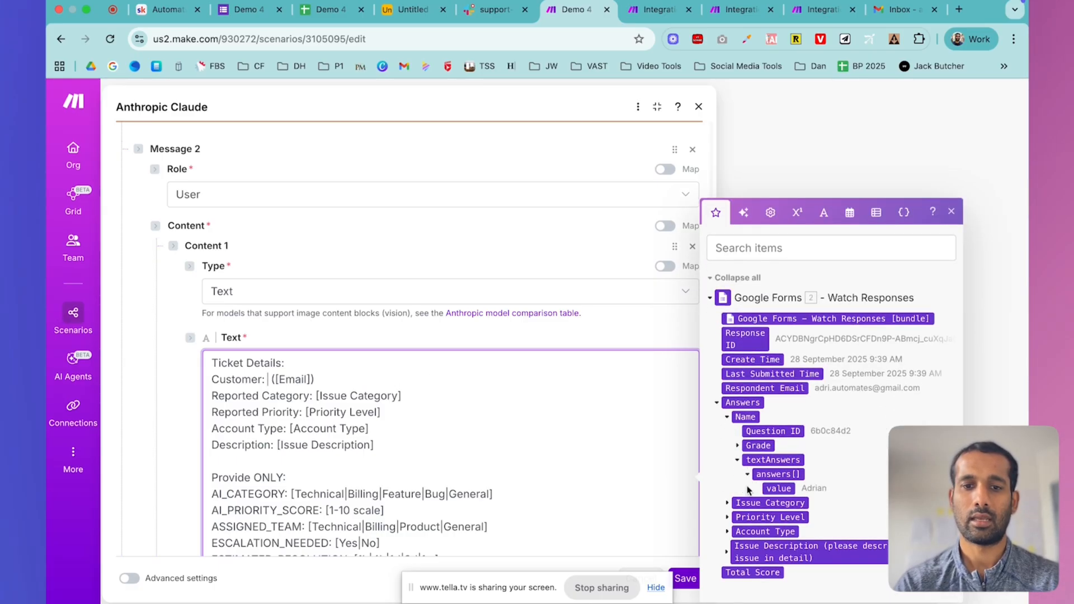
click(777, 488)
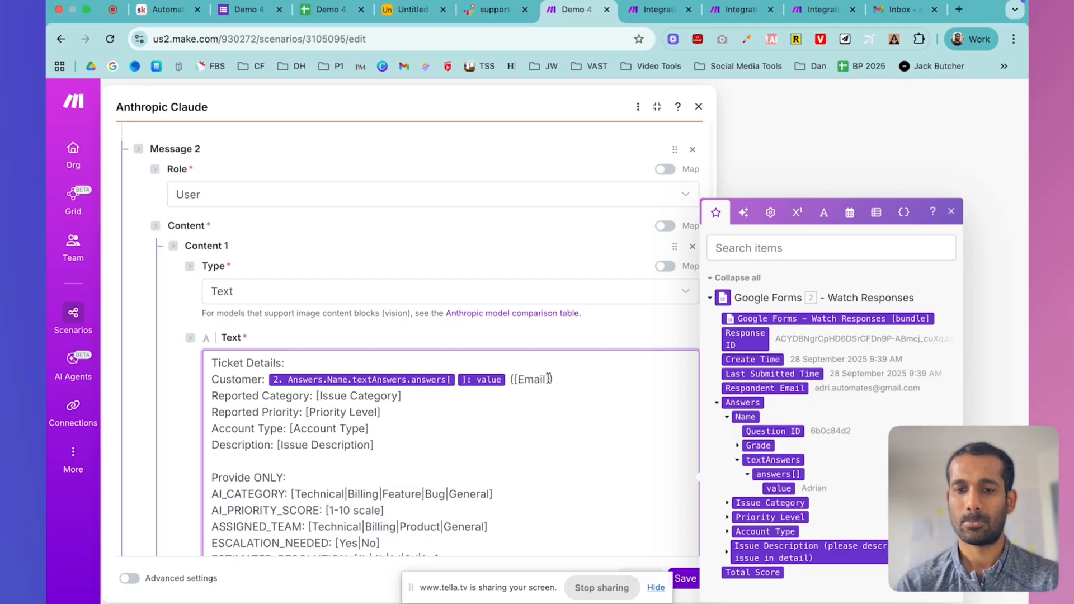
key(BackSpace)
key(BackSpace)
key(BackSpace)
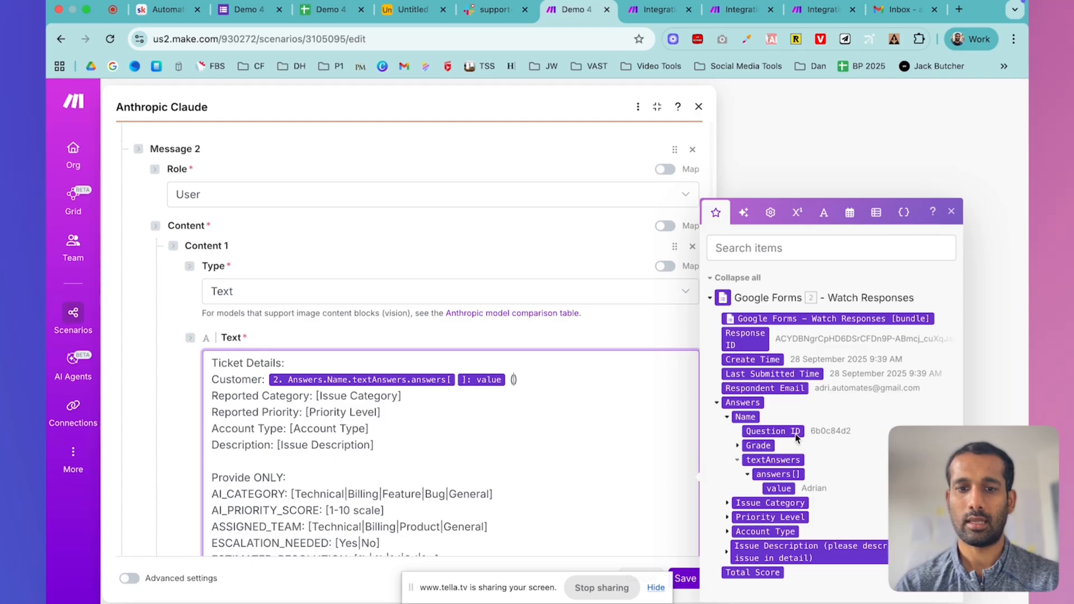
click(758, 385)
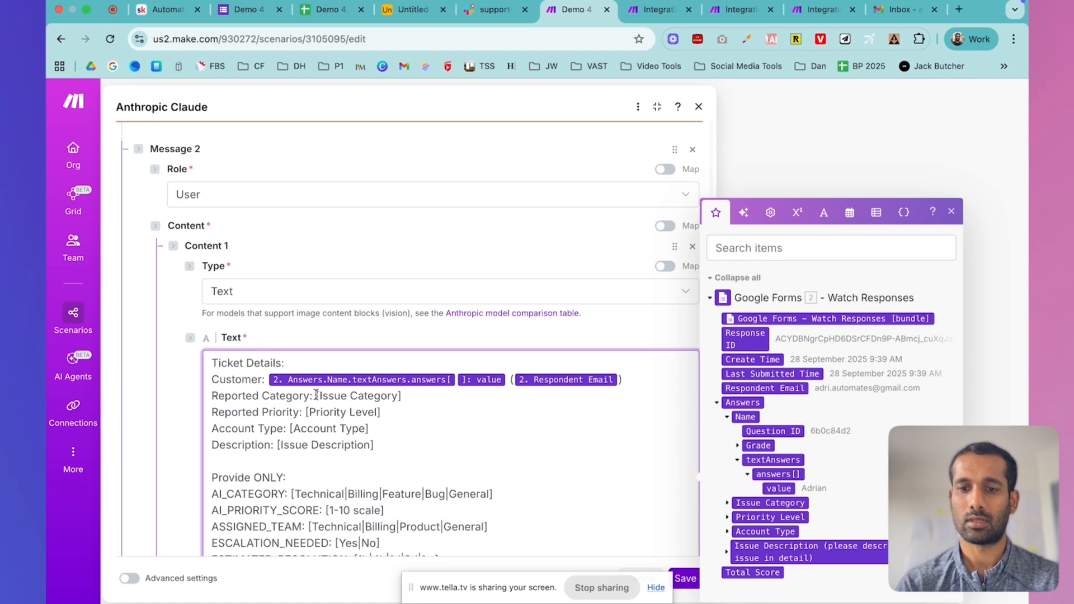
- Map the Issue Category and Priority Level answers into Reported Category and Reported Priority
drag(316, 396, 408, 396)
key(BackSpace)
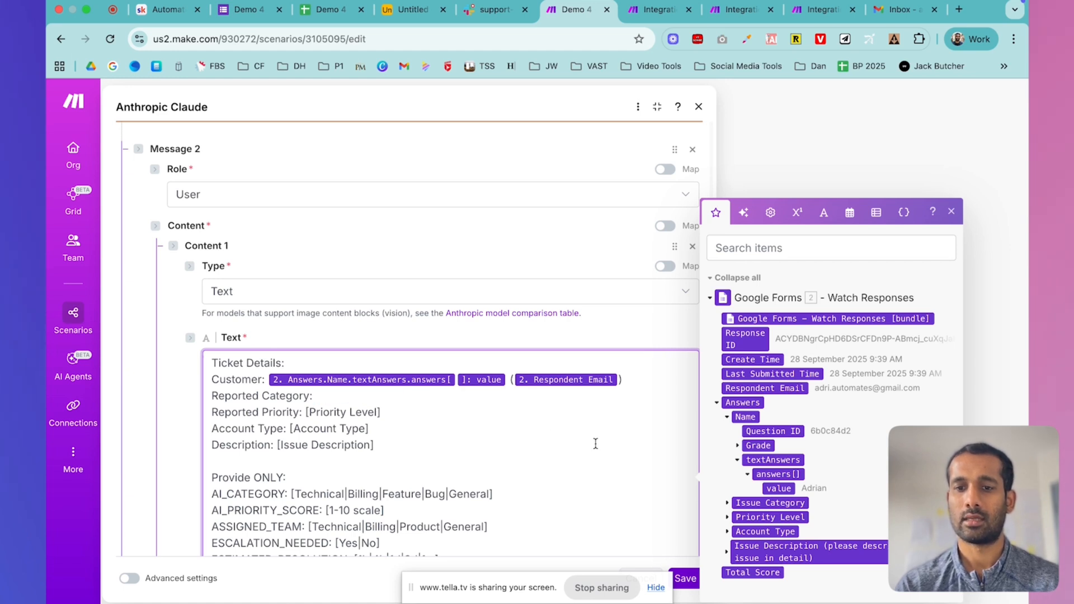
click(728, 504)
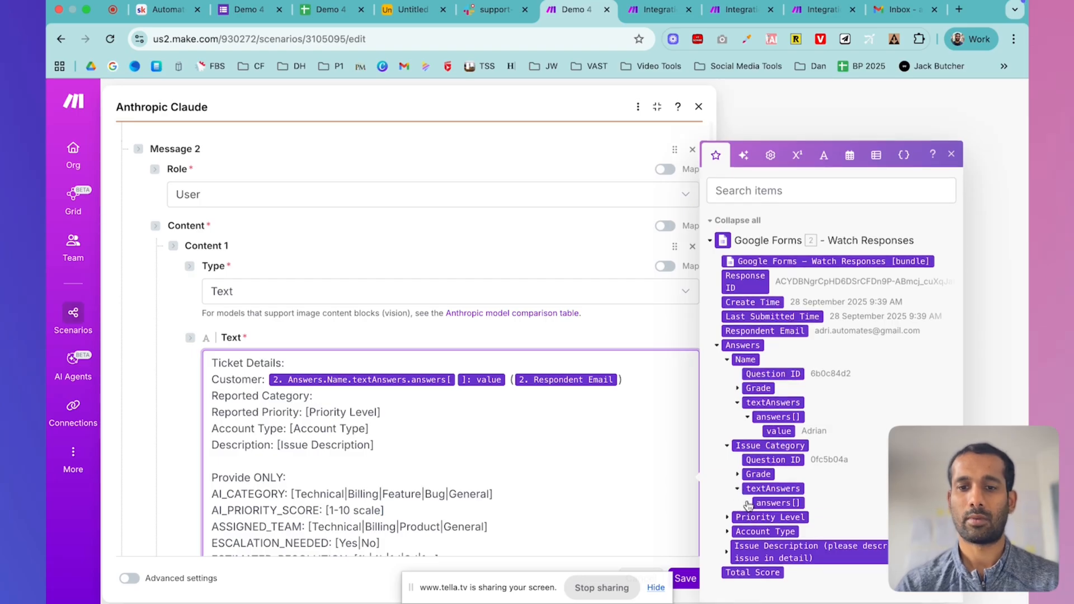
click(747, 503)
click(778, 503)
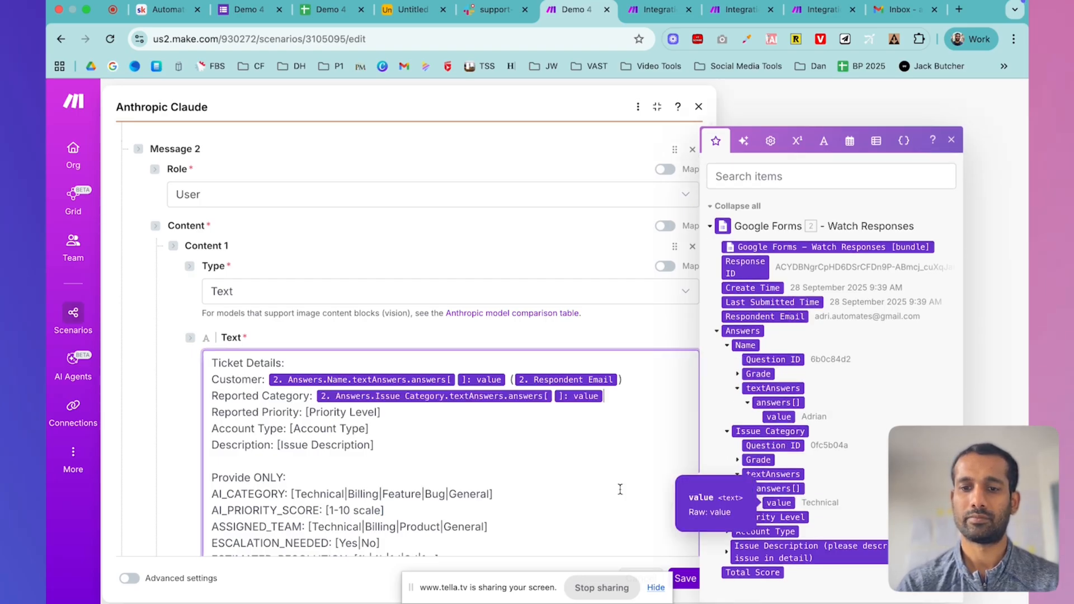
drag(306, 412, 411, 418)
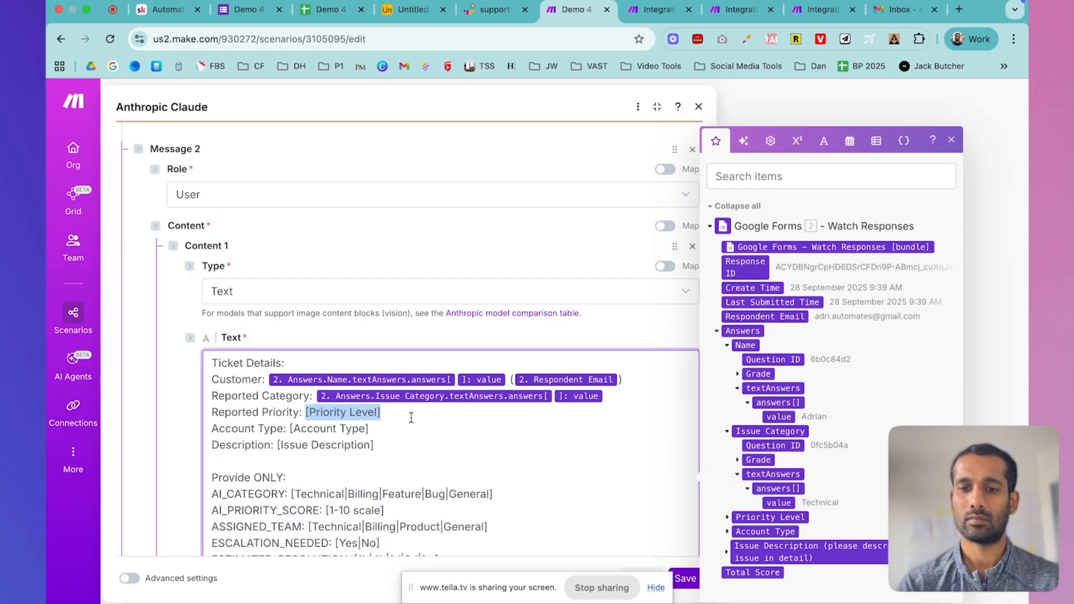
key(BackSpace)
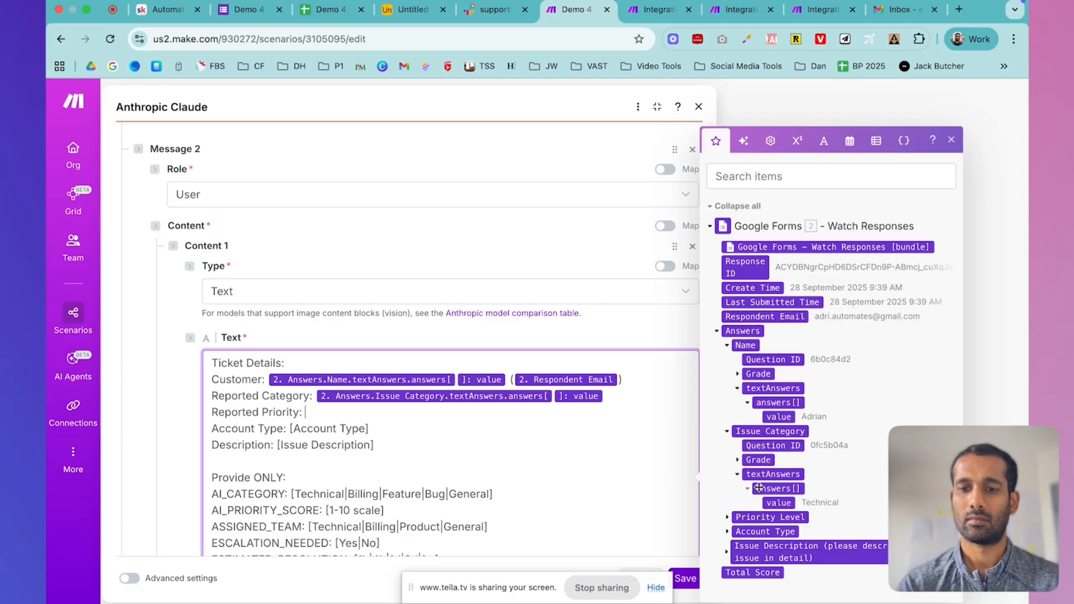
click(727, 518)
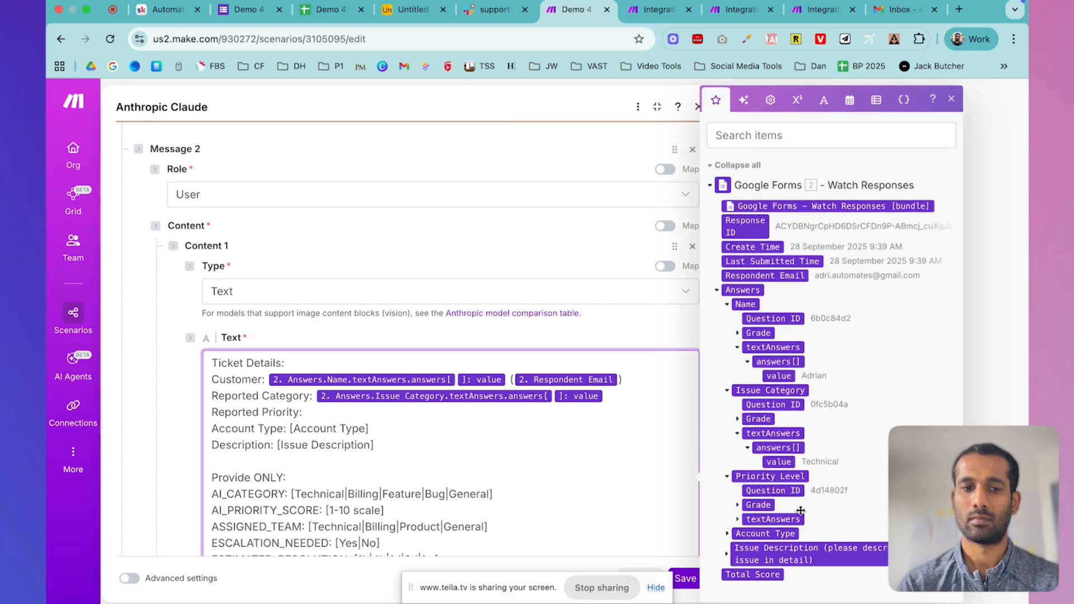
click(737, 520)
click(748, 534)
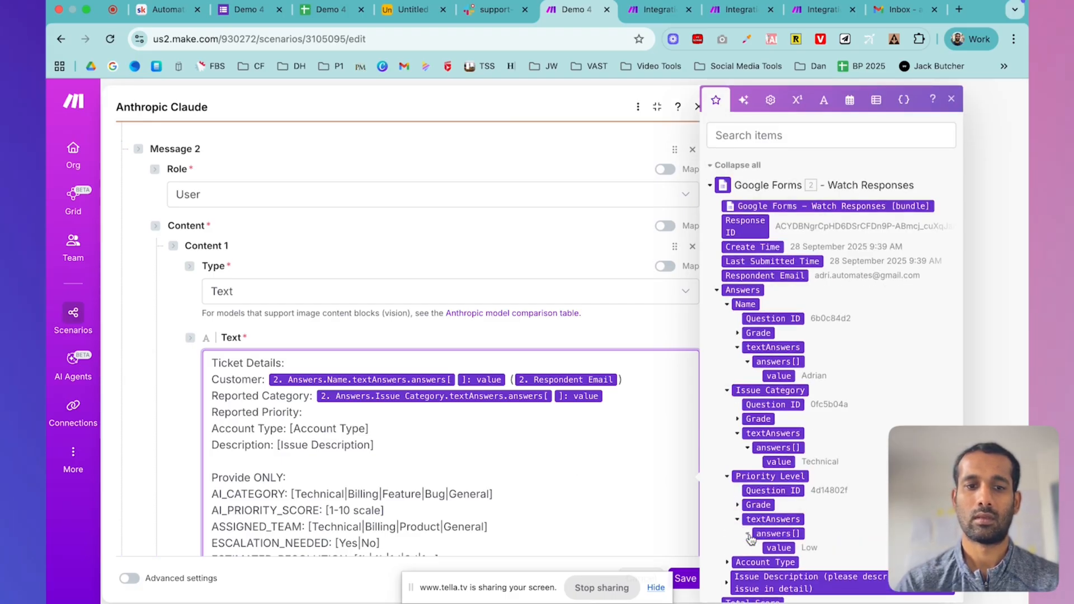
click(774, 517)
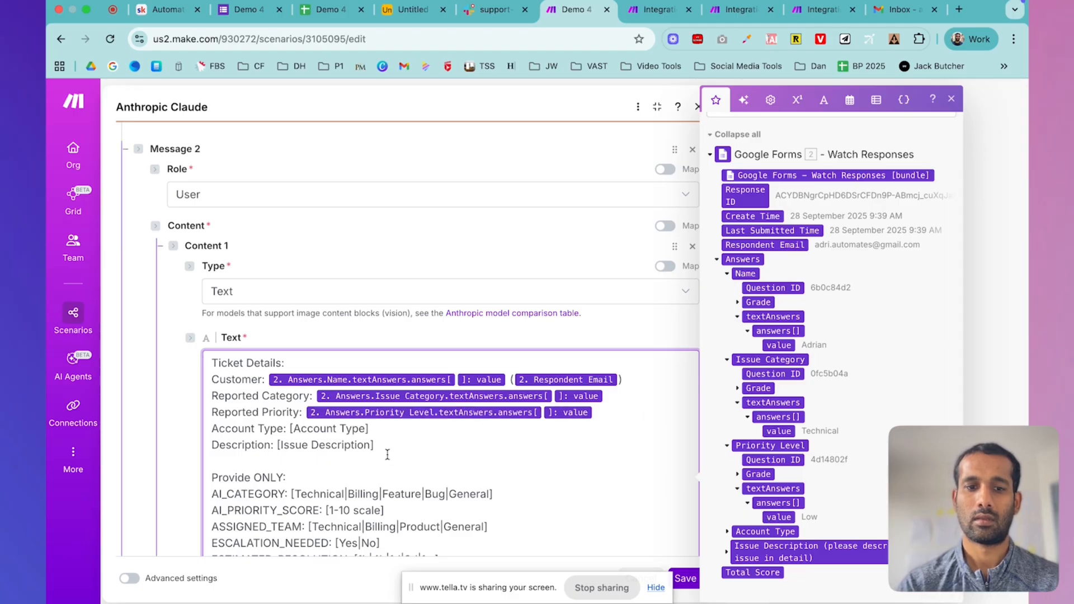
- Remove the [Account Type] and [Issue Description] placeholders and insert the Account Type answer
drag(290, 428, 385, 428)
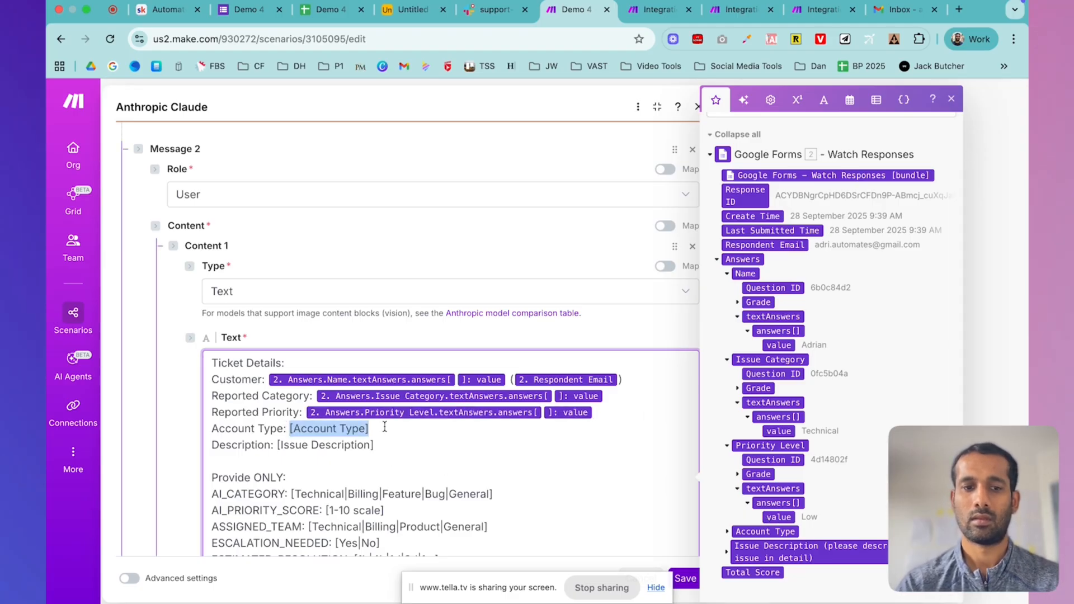
key(BackSpace)
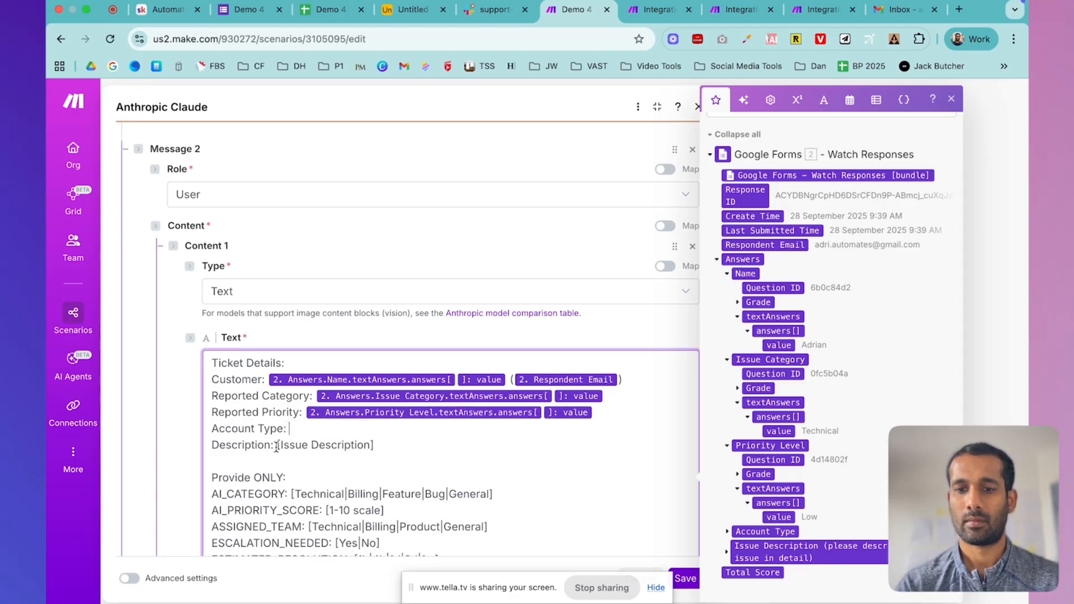
drag(277, 446, 454, 453)
key(BackSpace)
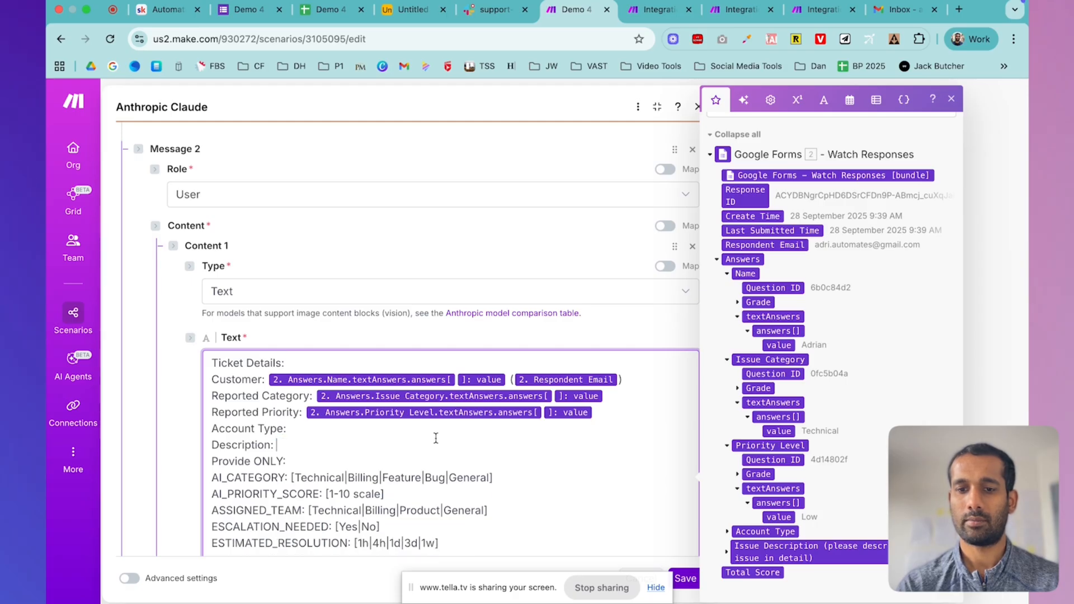
key(Return)
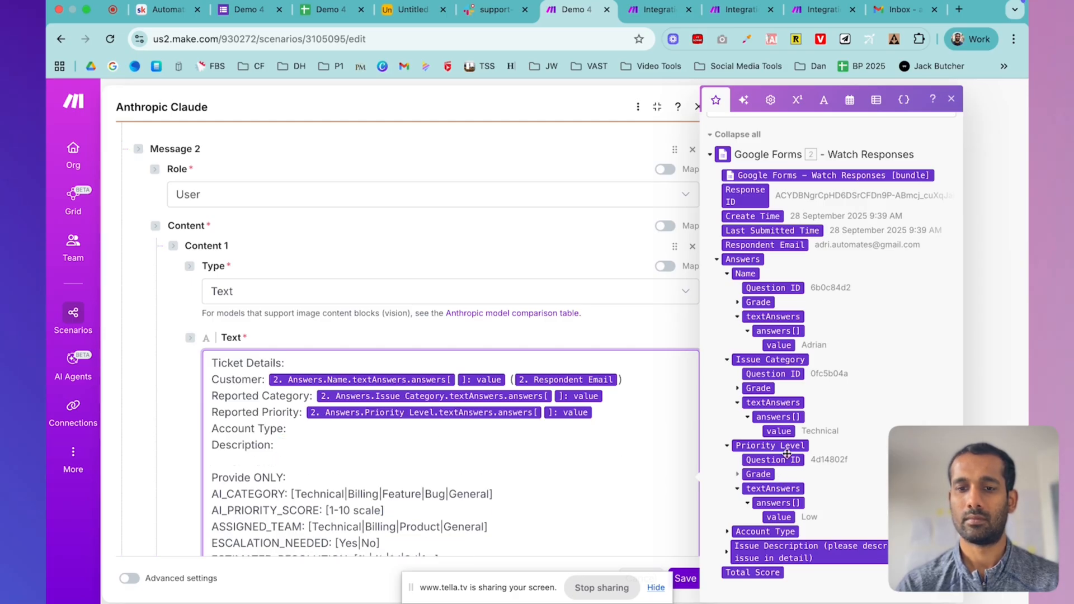
click(727, 531)
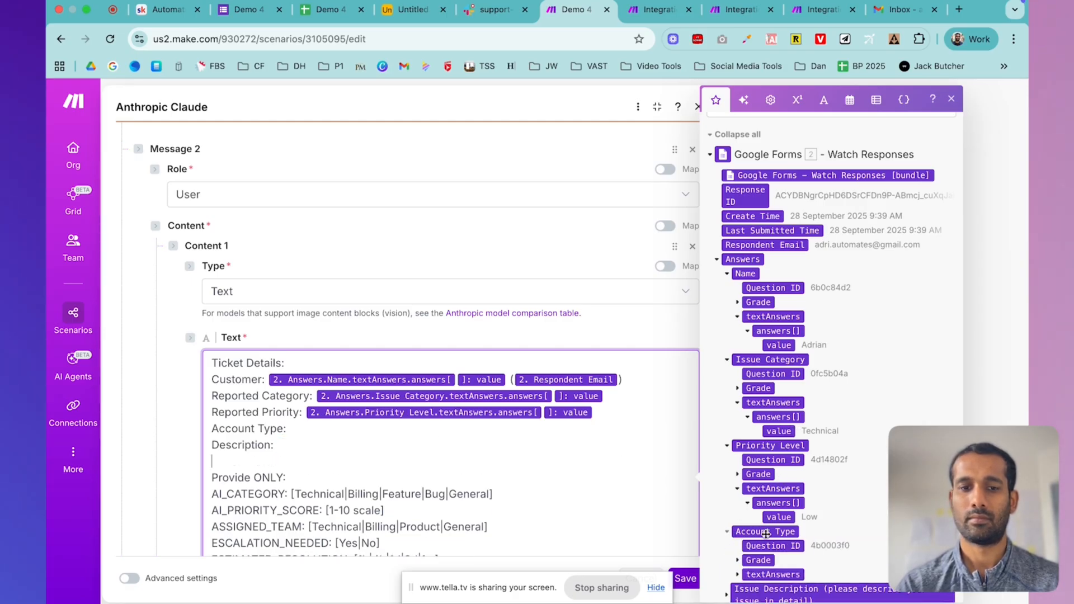
scroll(728, 535, down, 1)
click(738, 532)
scroll(738, 535, down, 1)
click(783, 533)
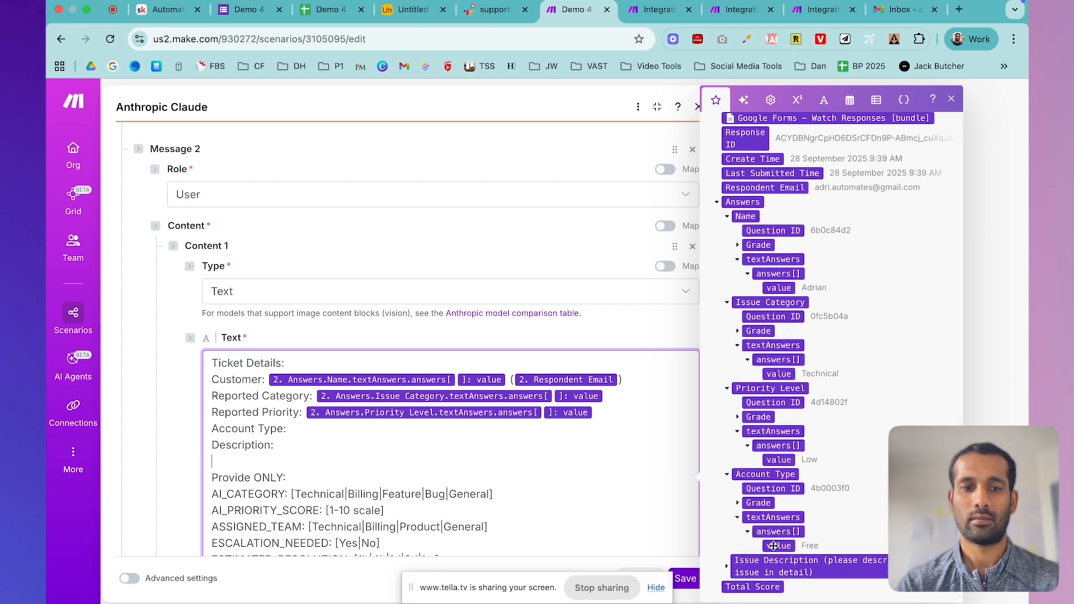
click(778, 545)
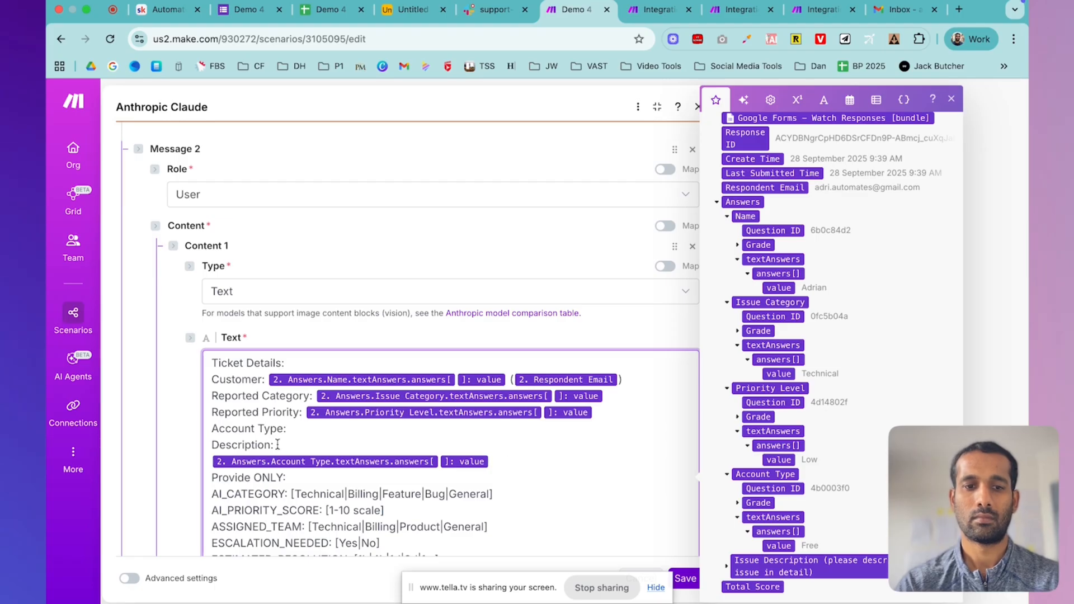
- Restore the 'Description:' line and map the Issue Description answer after it
drag(276, 444, 205, 443)
key(BackSpace)
key(BackSpace)
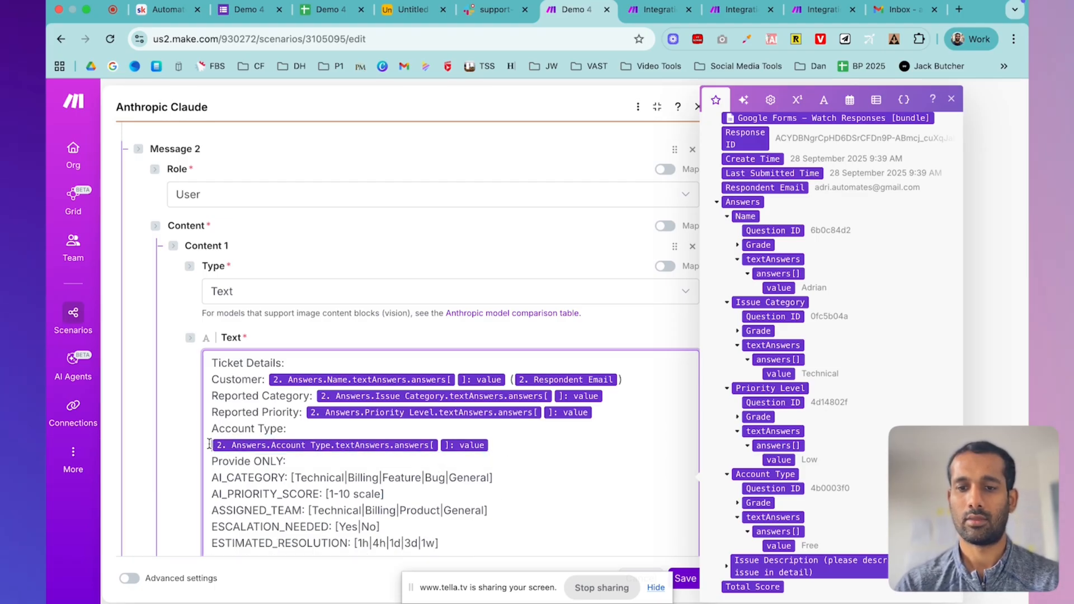
key(BackSpace)
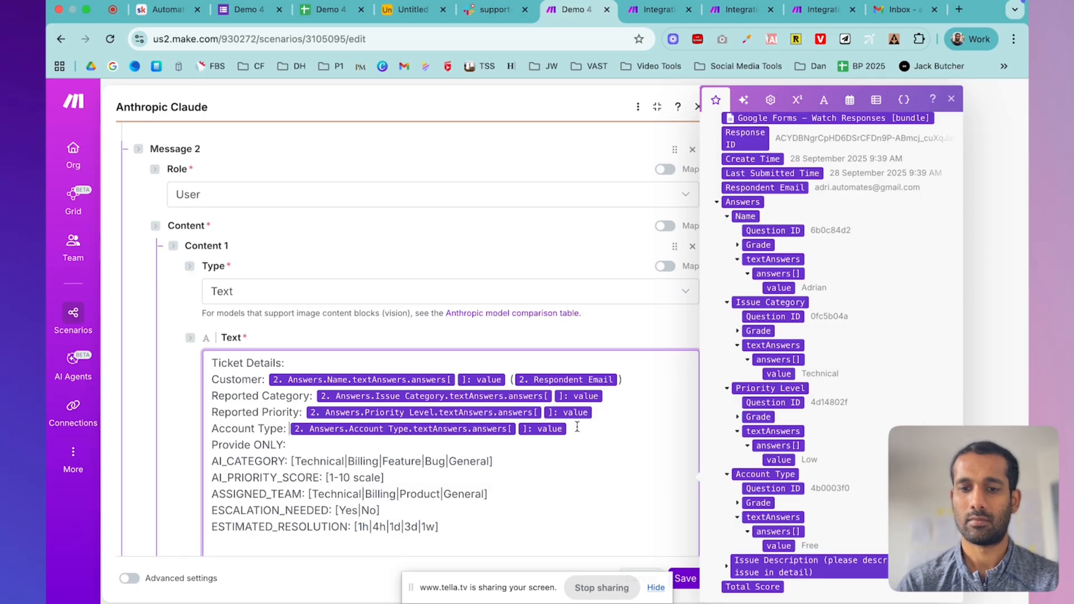
key(Return)
text(Description:)
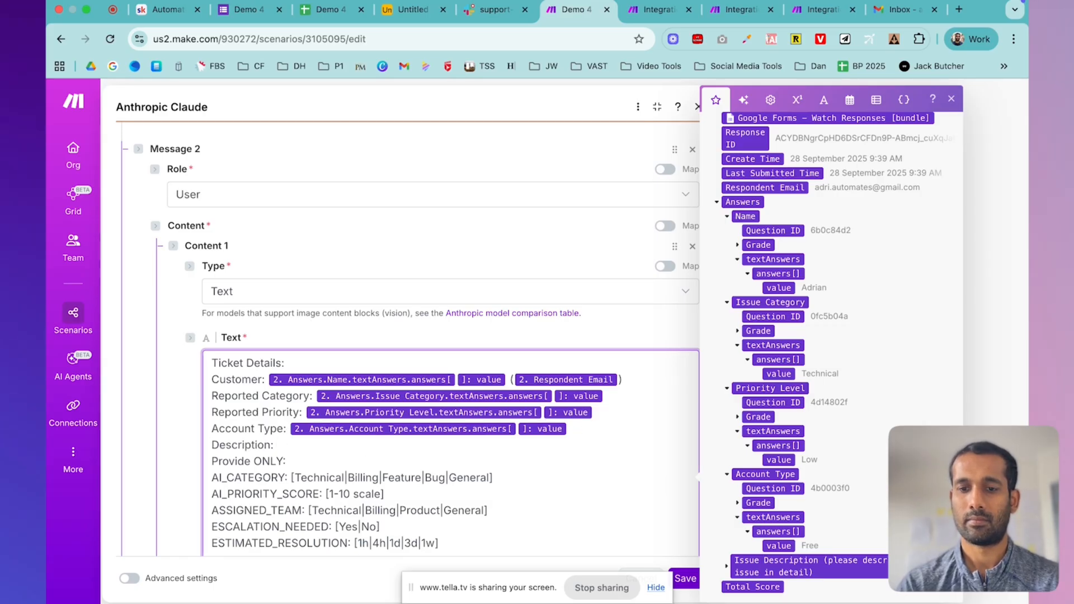
scroll(777, 487, down, 1)
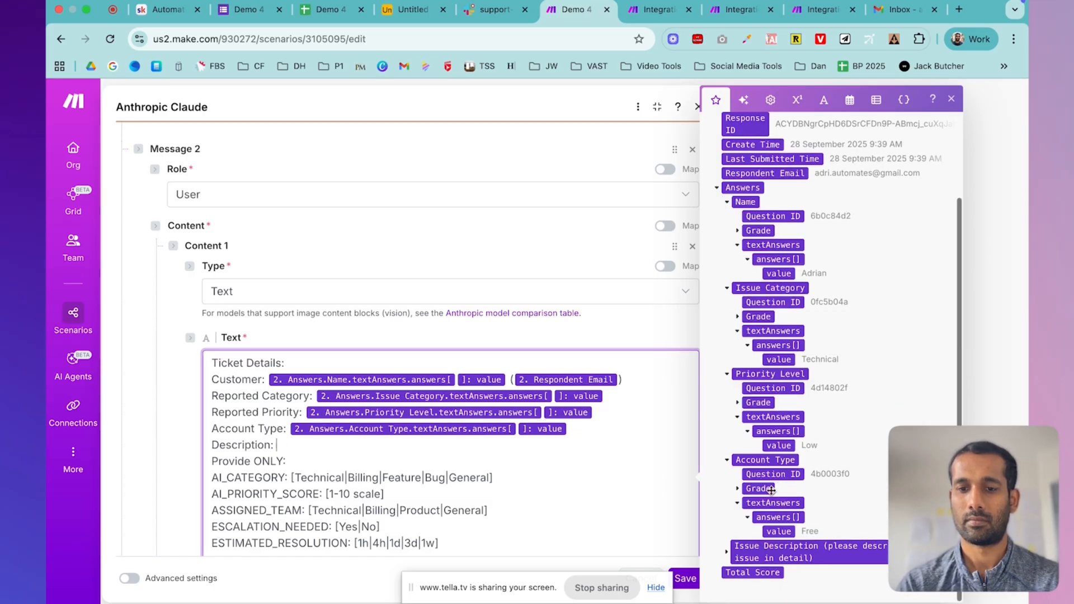
click(726, 554)
scroll(727, 553, down, 2)
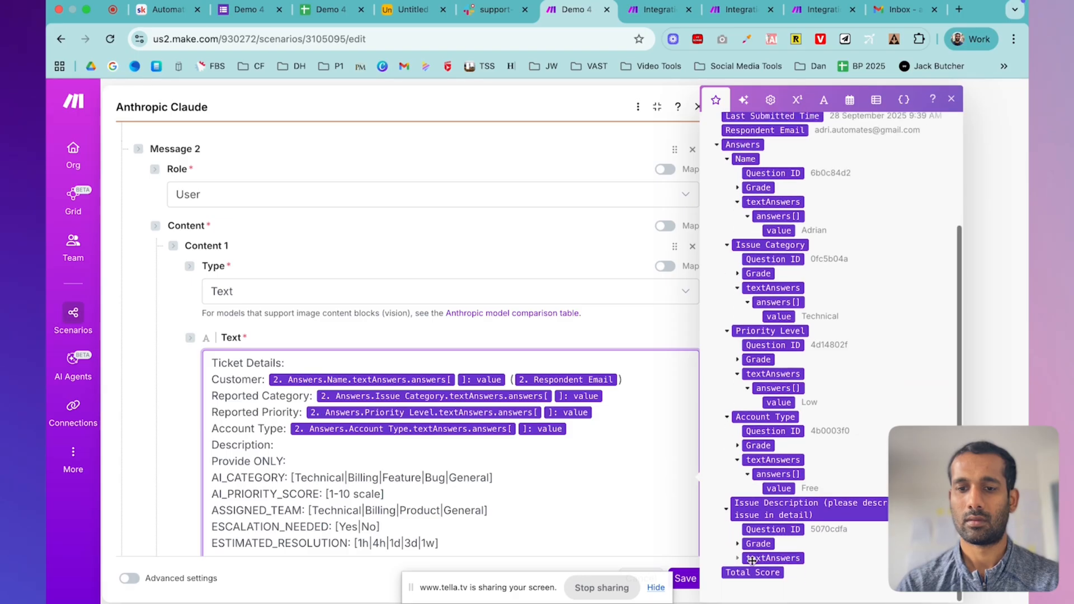
click(740, 559)
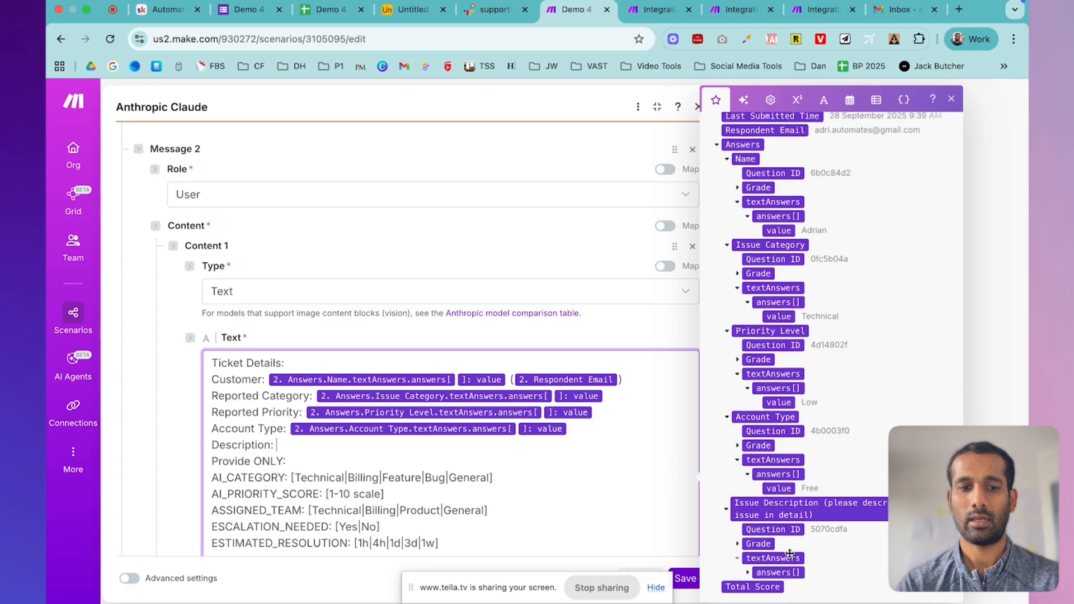
click(747, 572)
scroll(791, 563, down, 2)
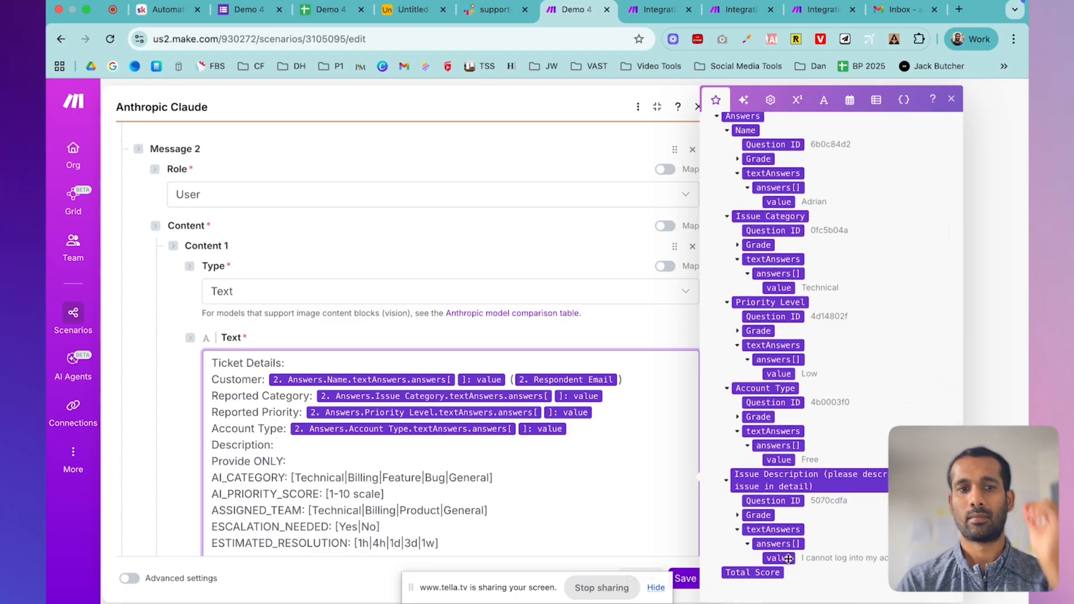
click(780, 558)
- Add a blank line before 'Provide ONLY', close the Claude module, and save the scenario
click(469, 494)
click(300, 474)
key(Return)
scroll(399, 475, down, 4)
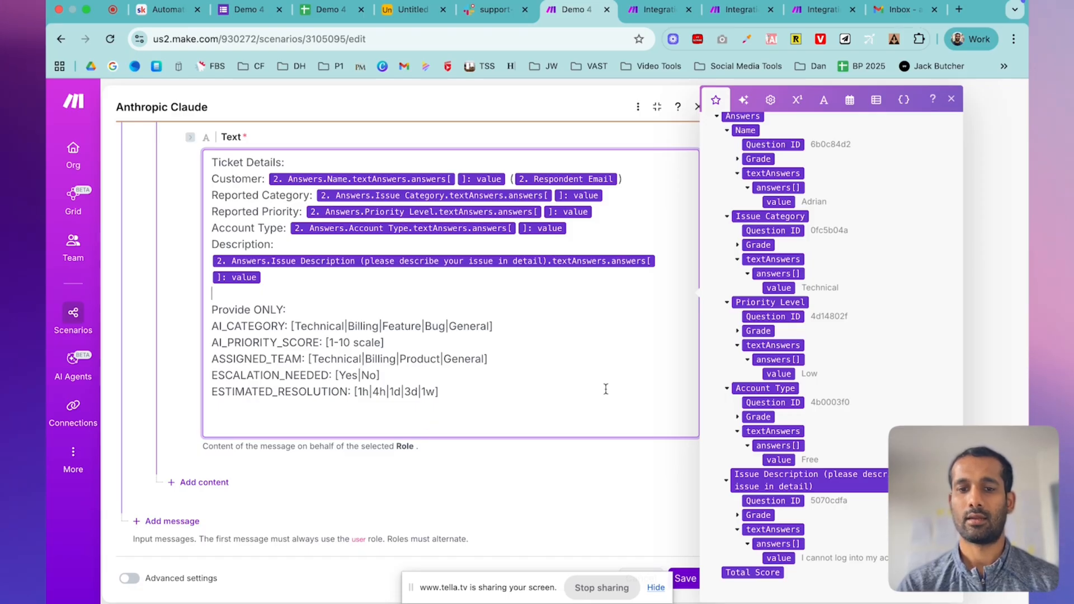
click(554, 492)
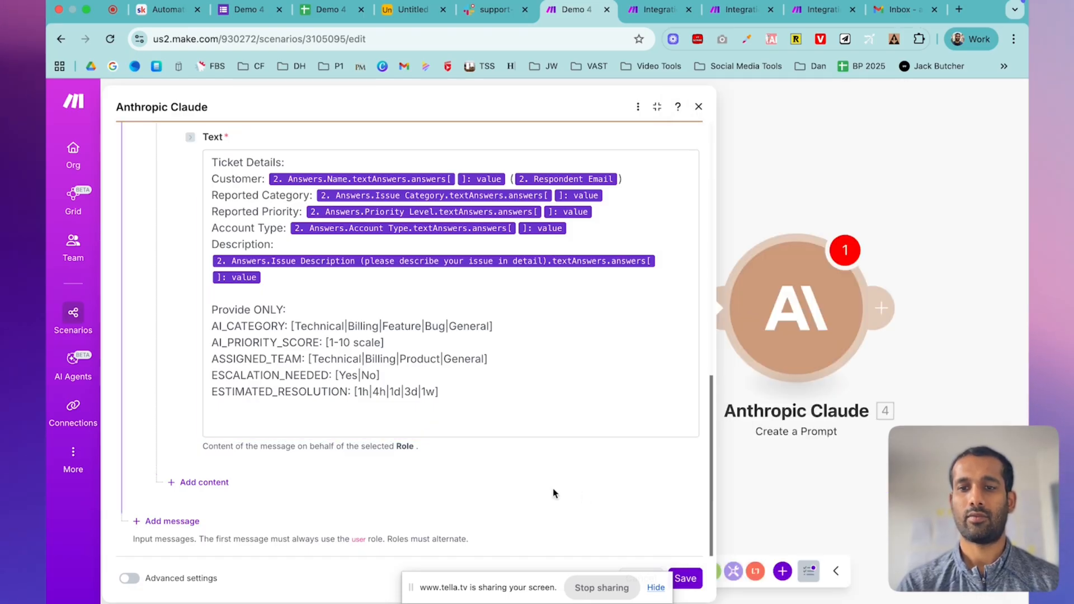
click(693, 577)
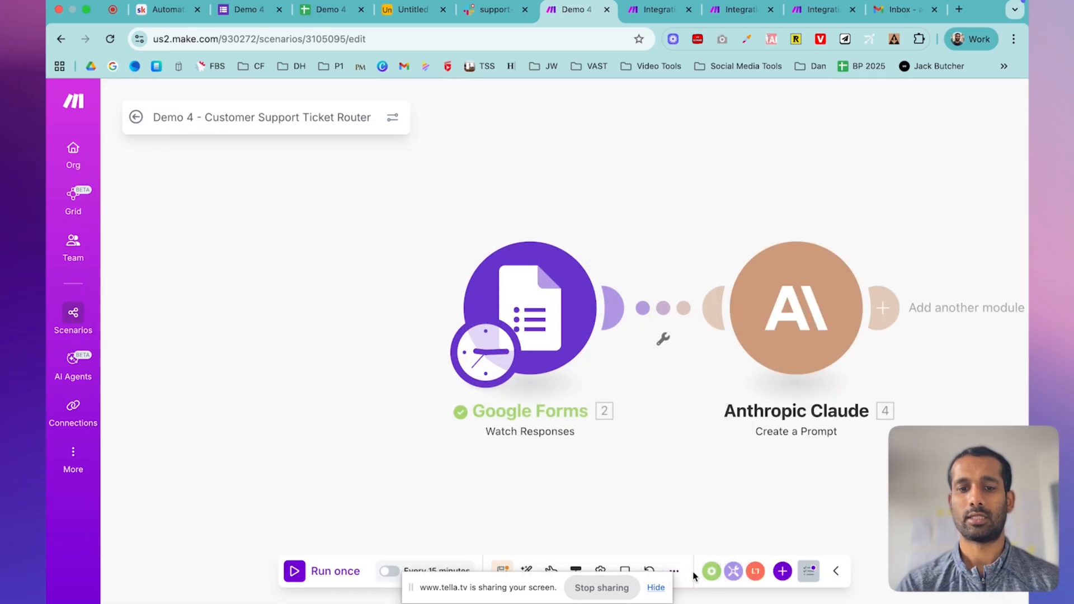
click(655, 588)
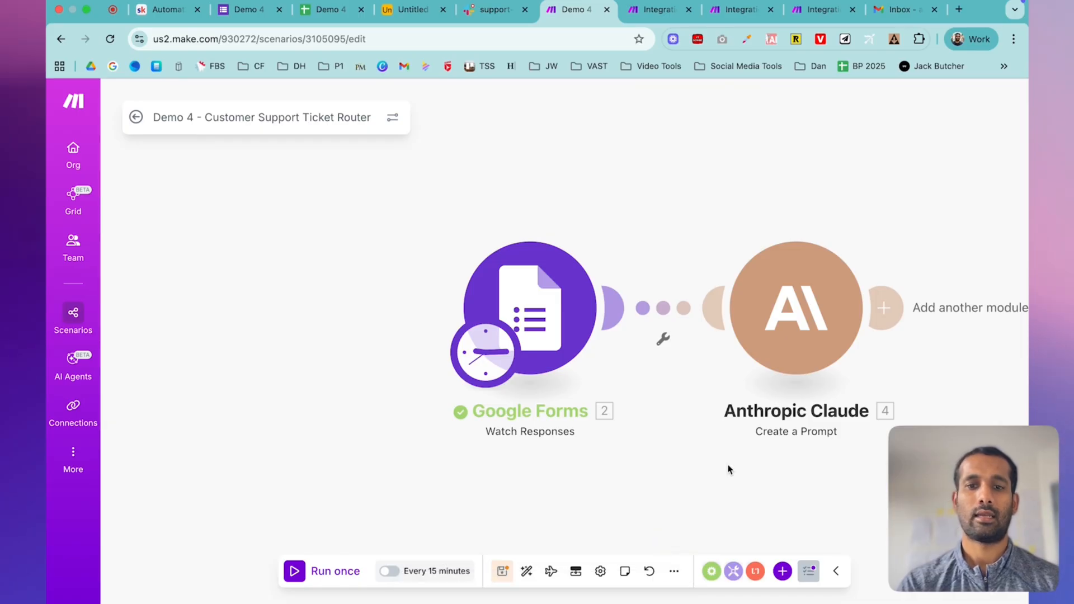
click(503, 572)
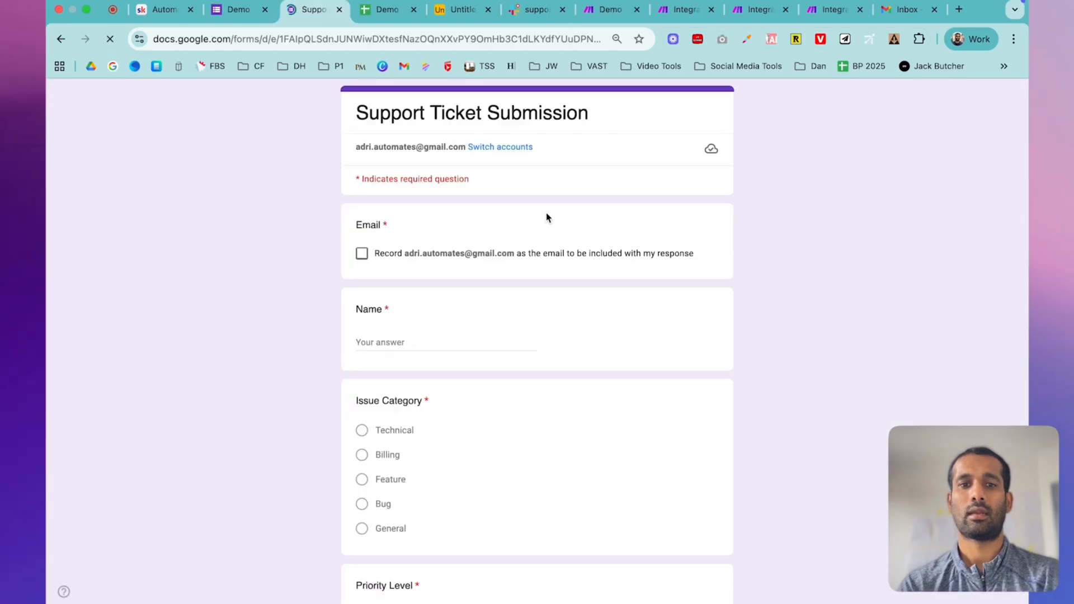
- Record the account email, enter the respondent's name, and choose Billing, Medium priority and Pro account
click(362, 254)
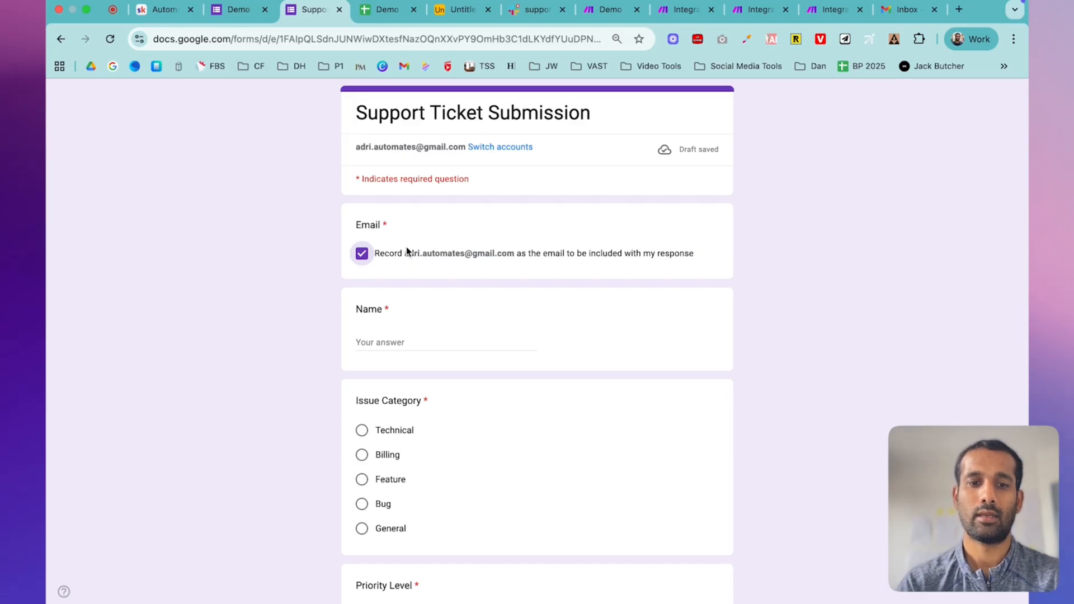
click(387, 342)
text(Adrian)
key(Tab)
click(362, 455)
scroll(484, 459, down, 6)
click(362, 283)
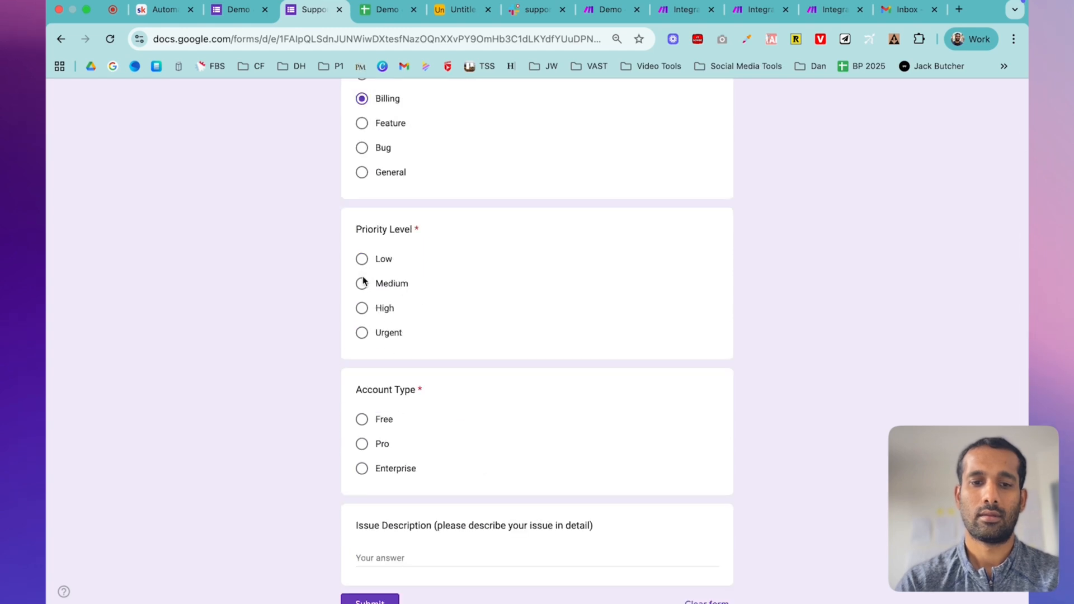
click(362, 443)
- Describe the double-billed subscription issue, submit the form, and check row 3 of the responses sheet
click(386, 556)
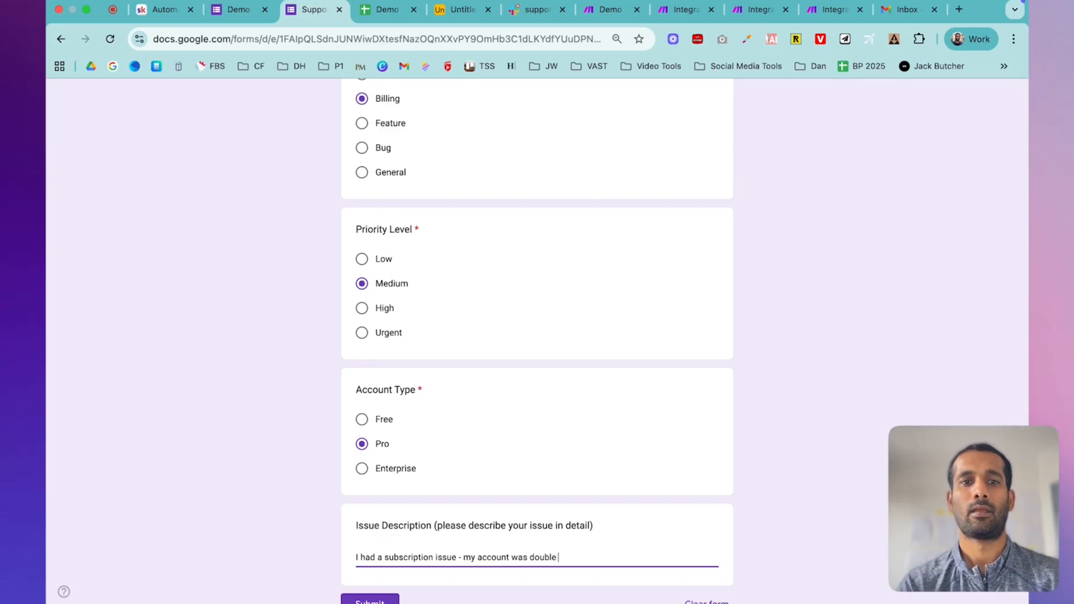
text(ed)
scroll(369, 492, down, 3)
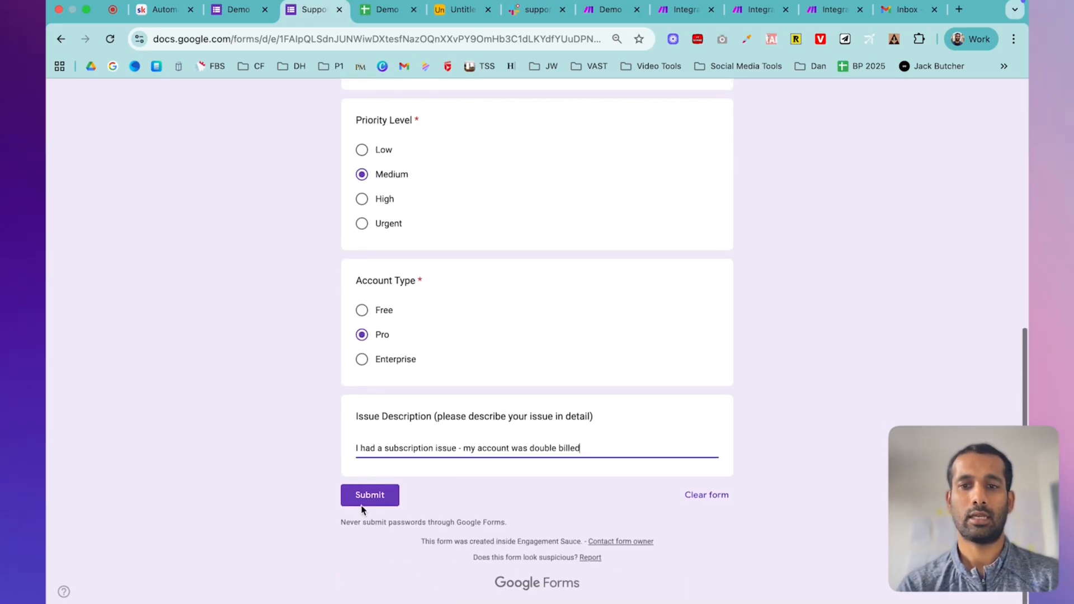
click(374, 497)
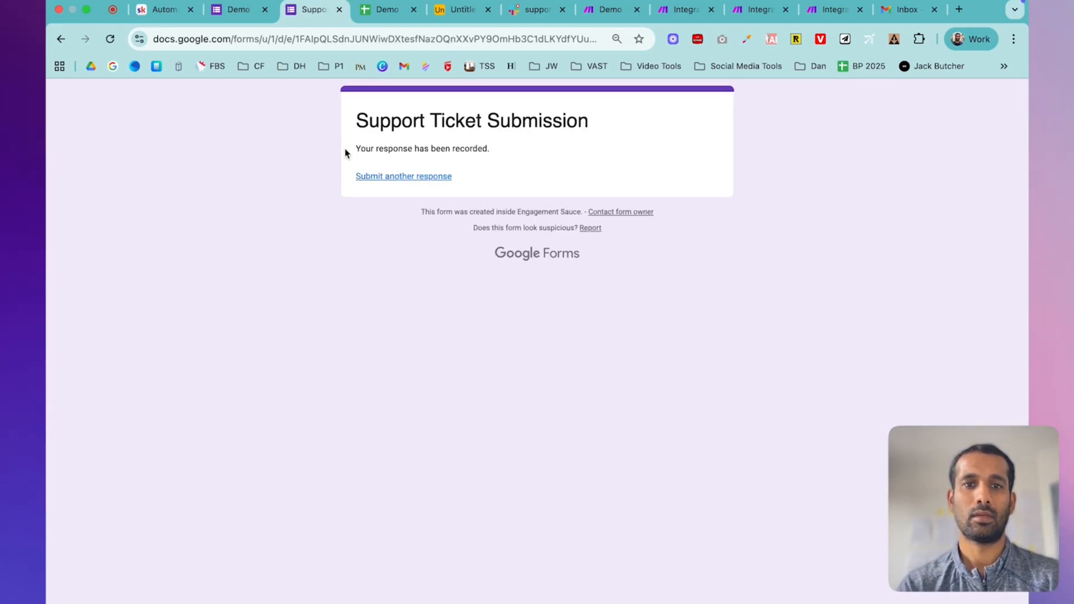
click(373, 13)
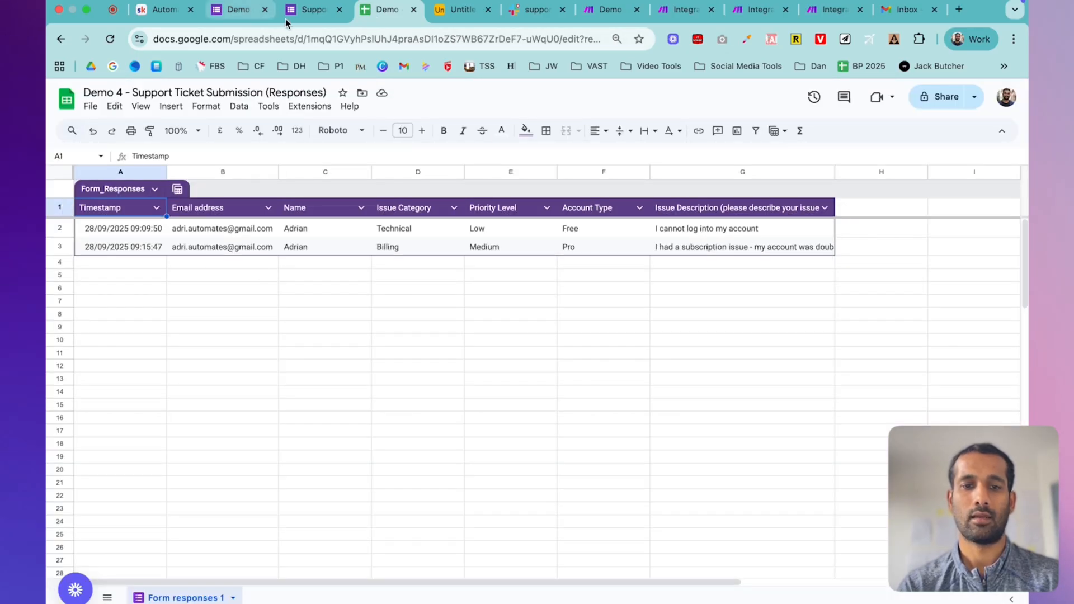
- Run the scenario once and inspect Claude's output showing Billing category and priority score 7
click(610, 11)
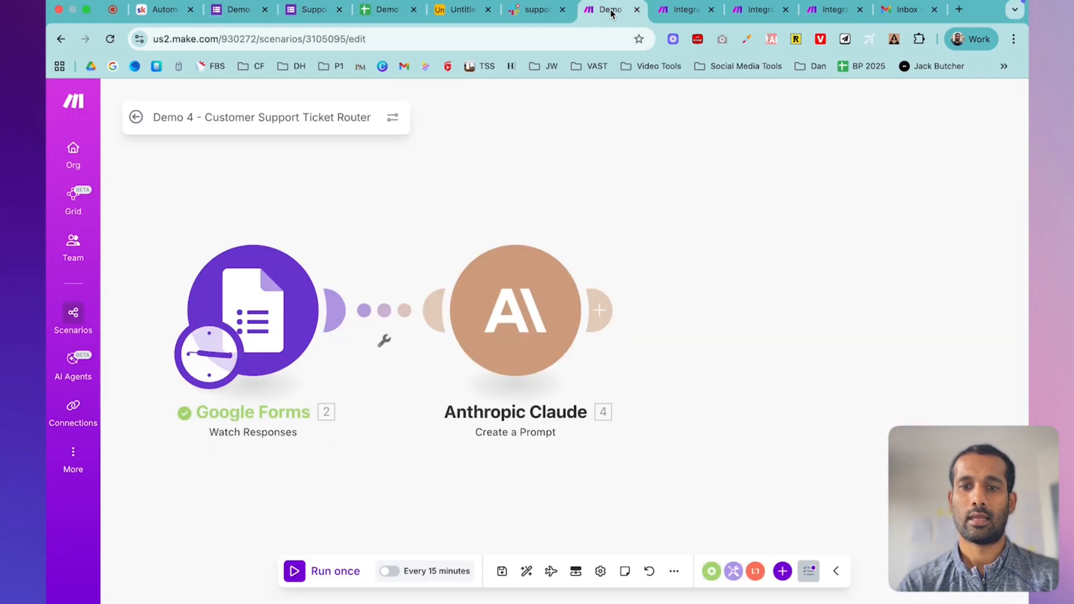
click(320, 572)
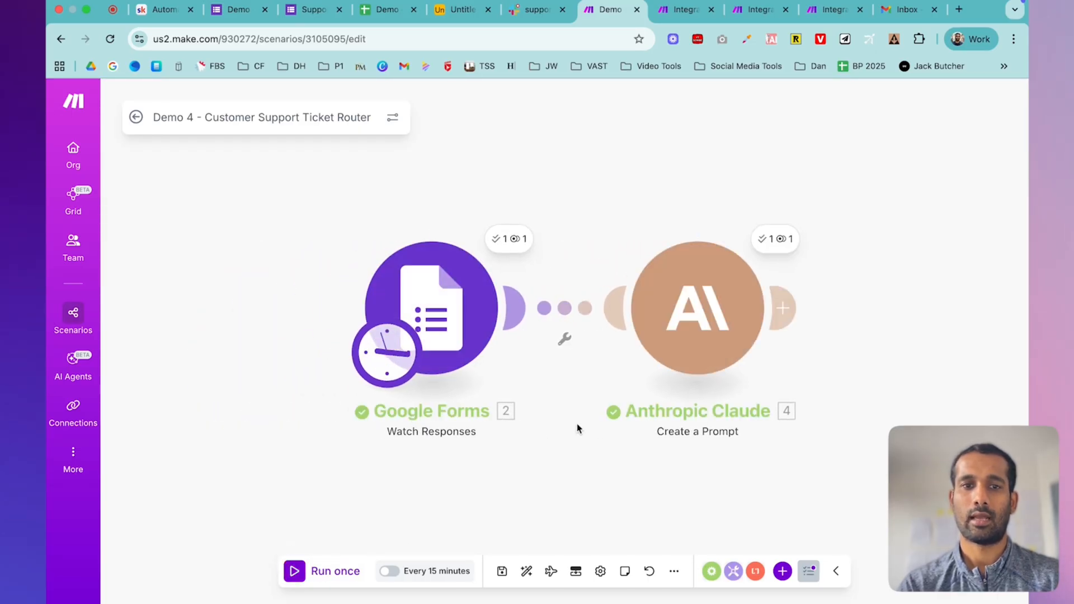
click(708, 330)
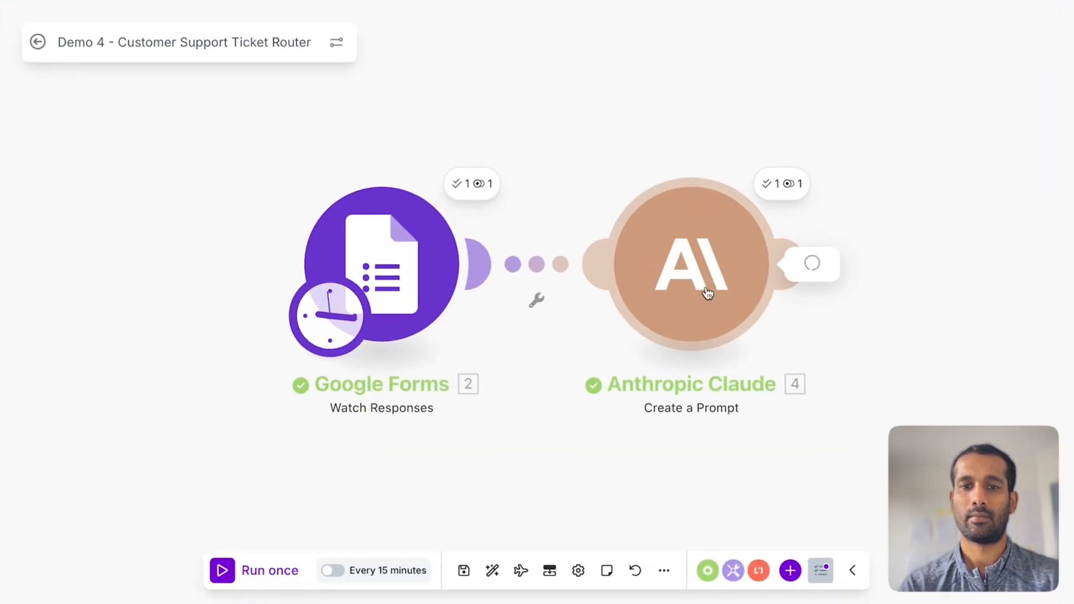
click(783, 184)
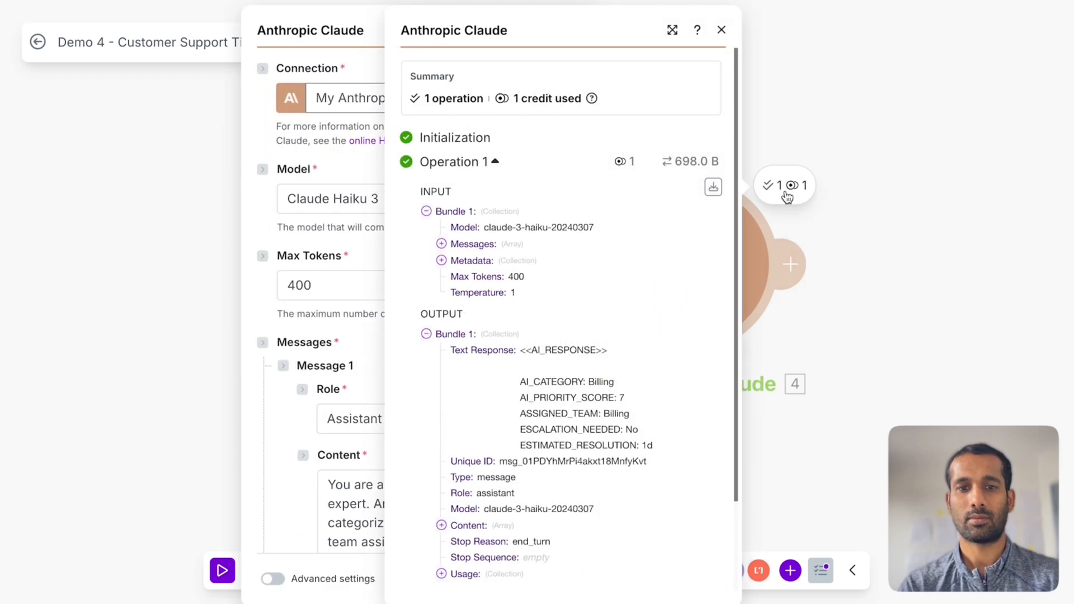
click(932, 63)
click(778, 186)
scroll(588, 285, down, 3)
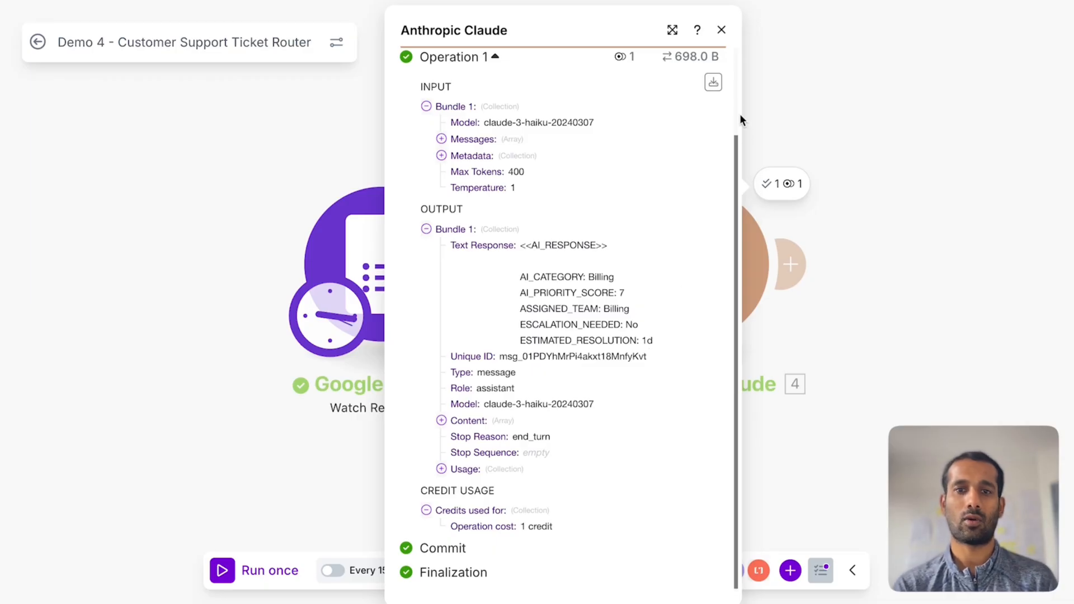
click(722, 32)
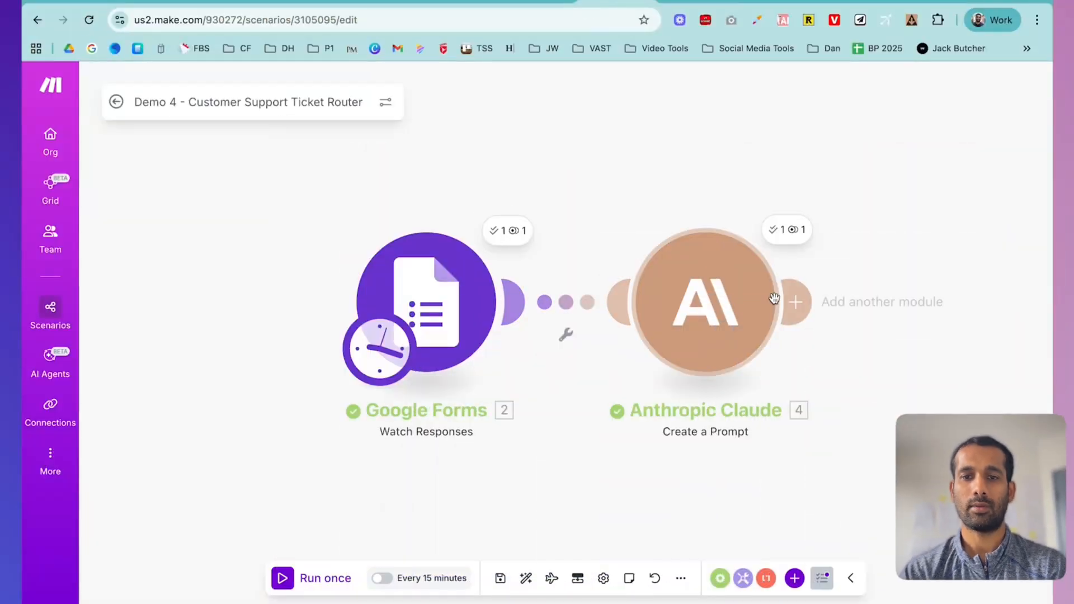
- Add a Text parser Match pattern module after the Claude module
click(800, 302)
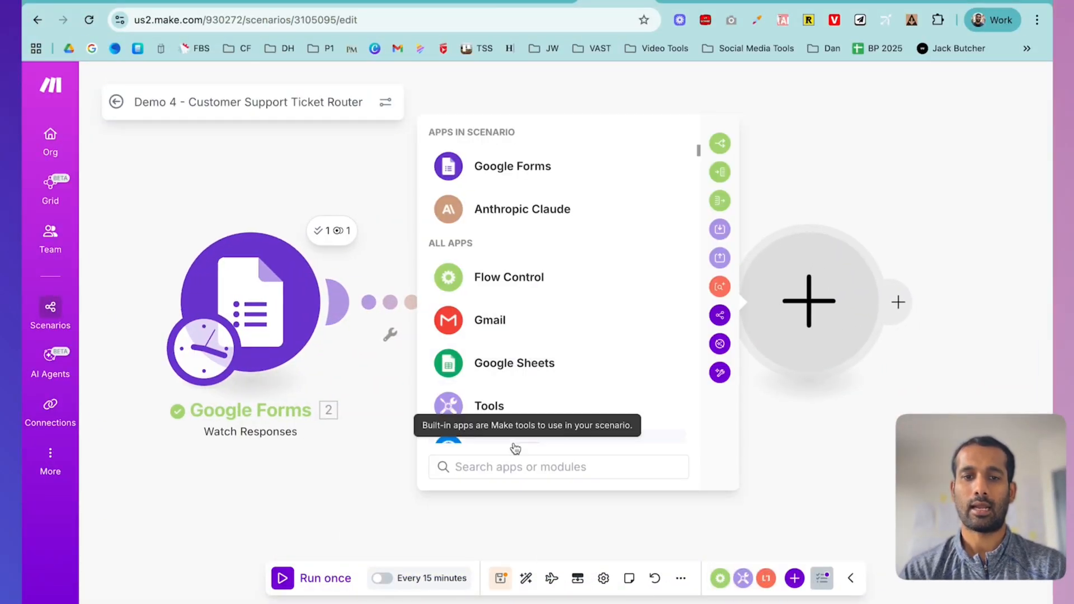
text(text)
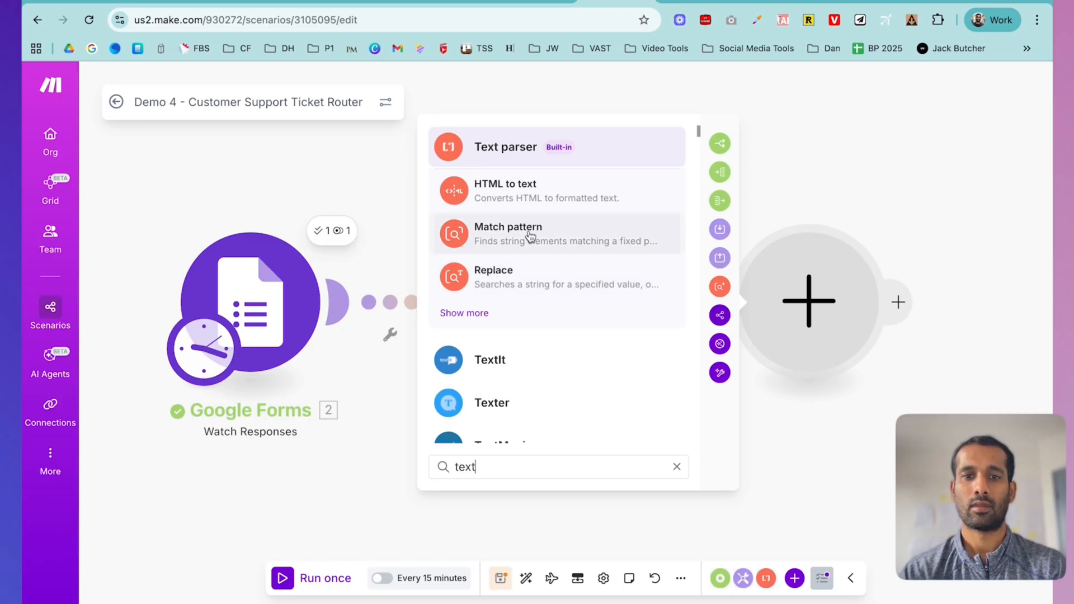
click(542, 147)
scroll(551, 377, down, 5)
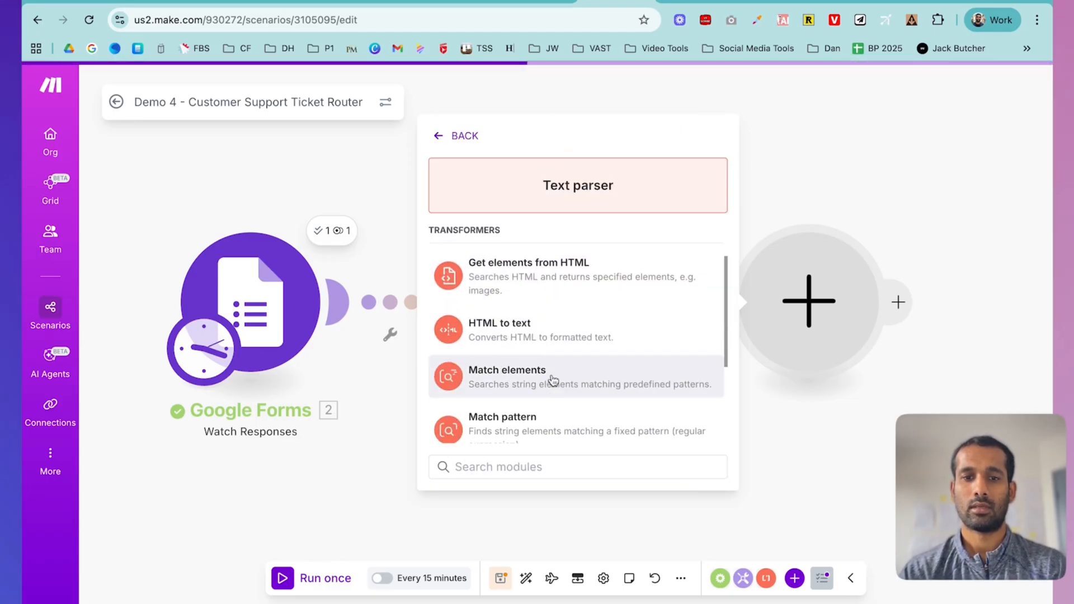
click(550, 286)
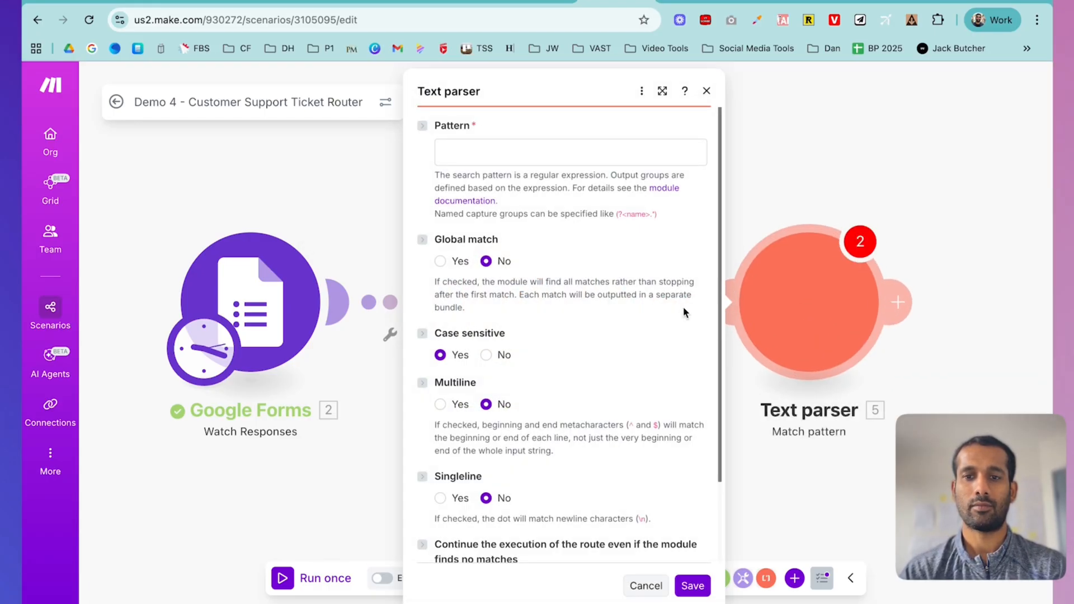
- Paste the AI_CATEGORY: (.*) pattern, make it case-insensitive, and map Claude's Text Response
click(472, 152)
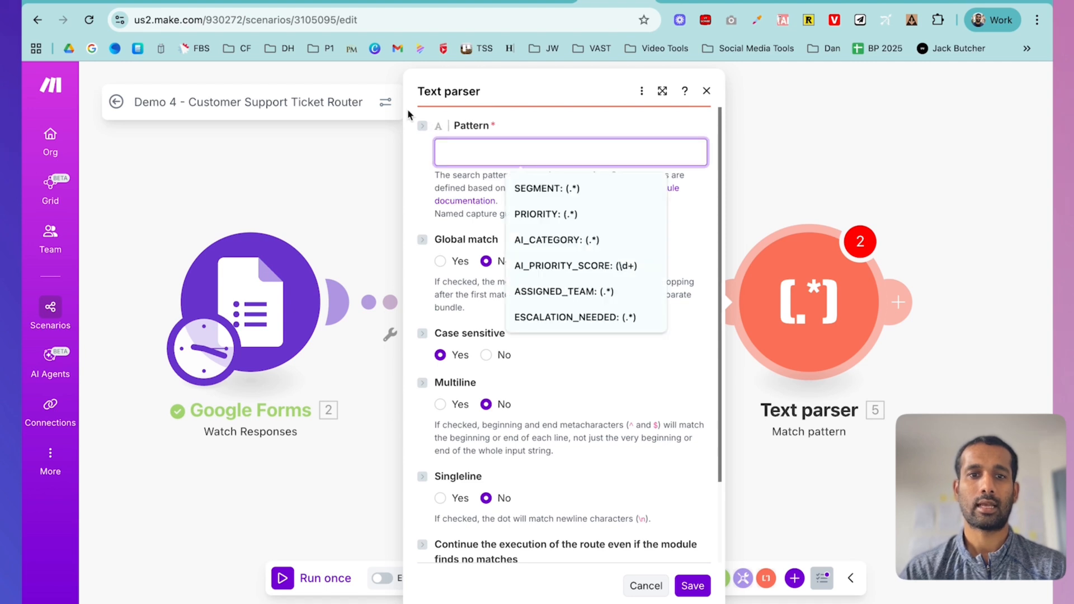
click(162, 1)
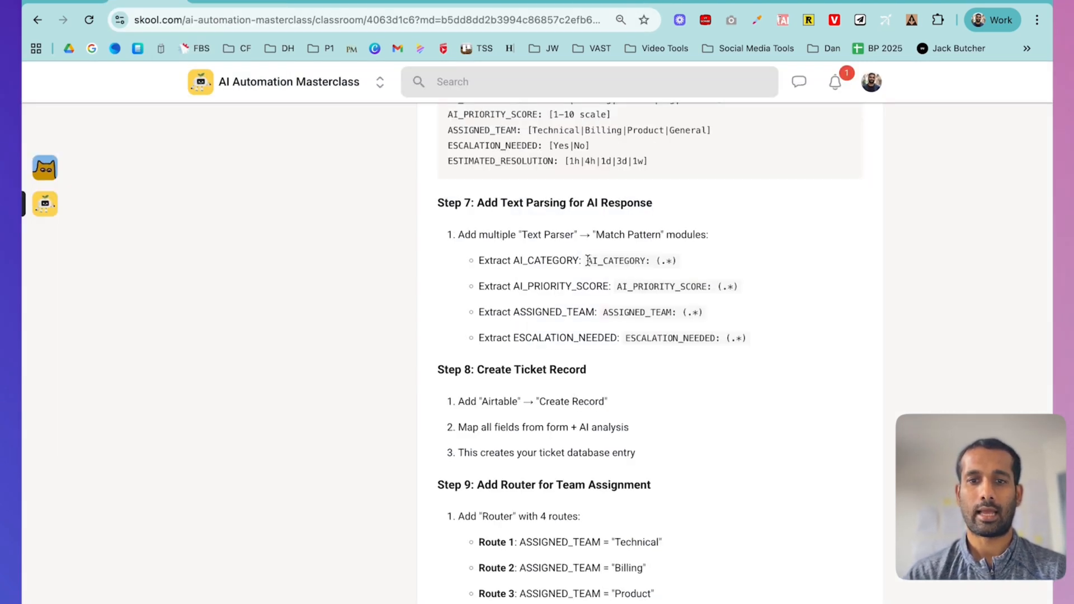
drag(587, 261, 682, 269)
key(ctrl+c)
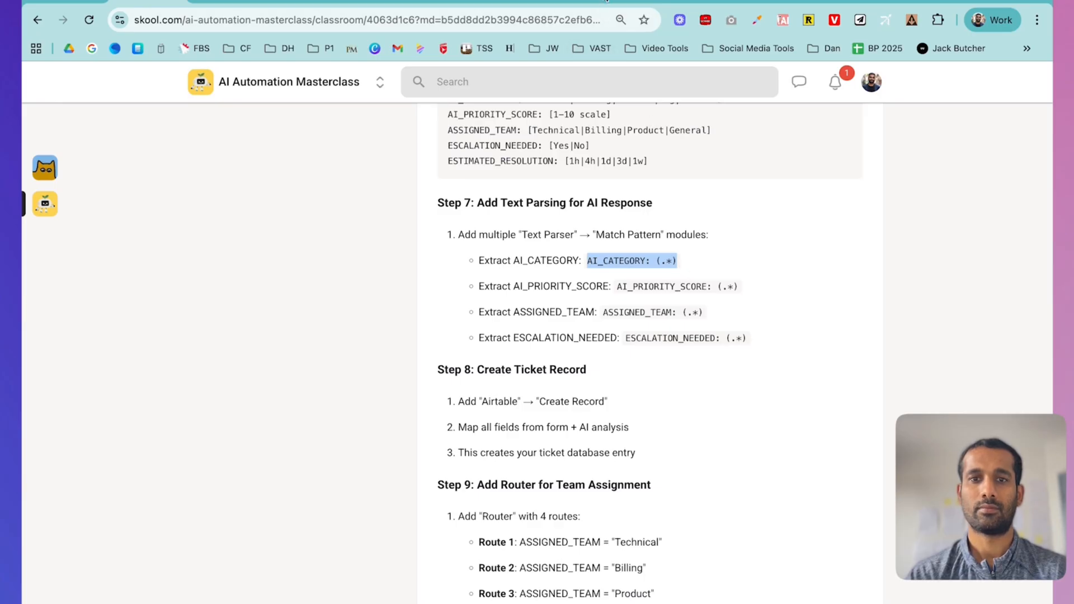
click(606, 1)
key(ctrl+v)
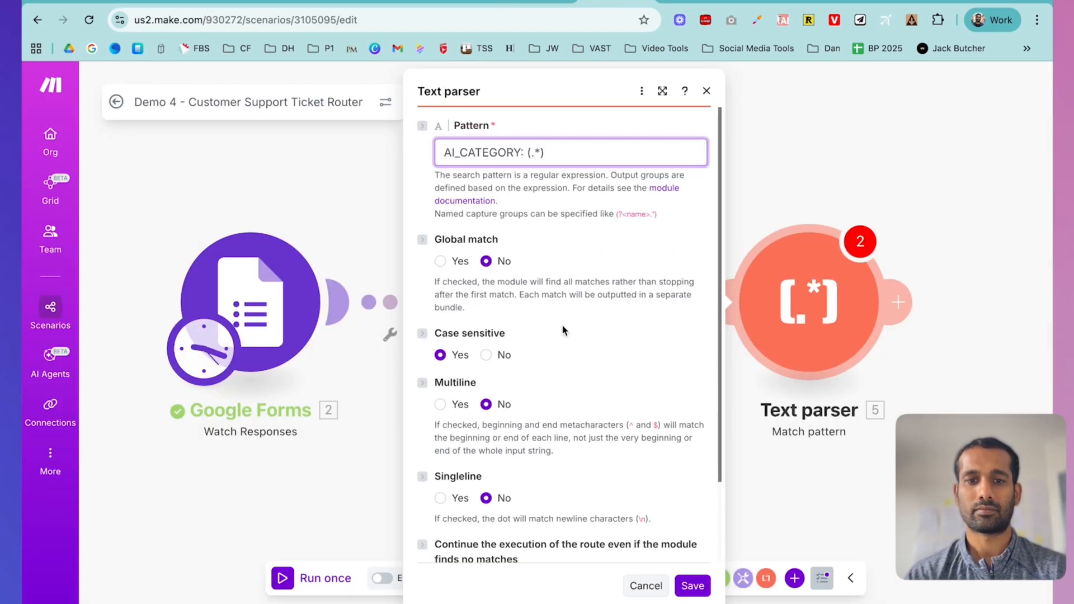
scroll(562, 324, down, 2)
click(486, 257)
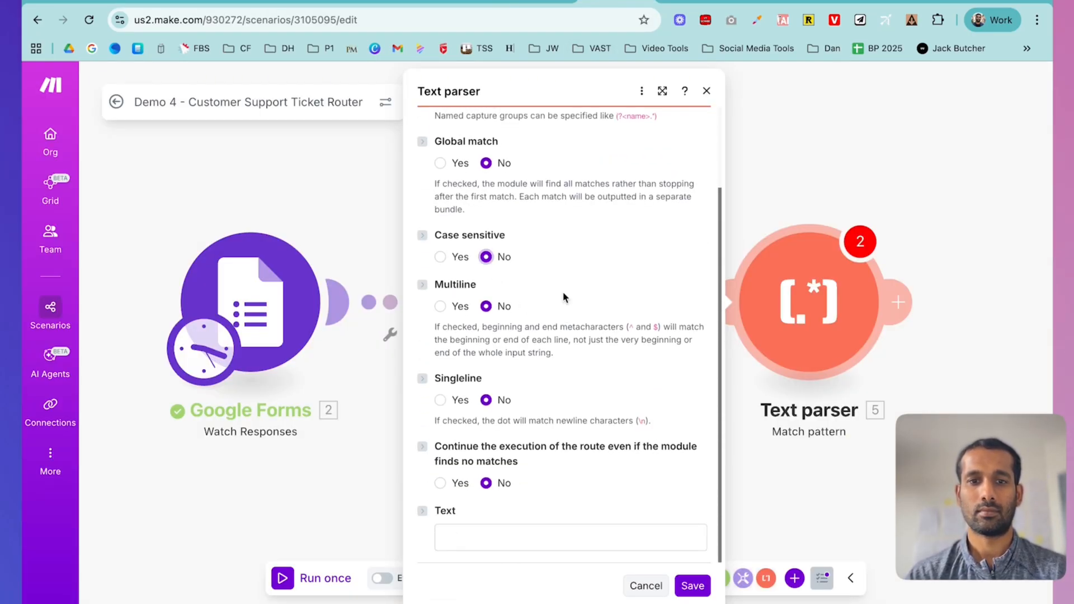
click(518, 534)
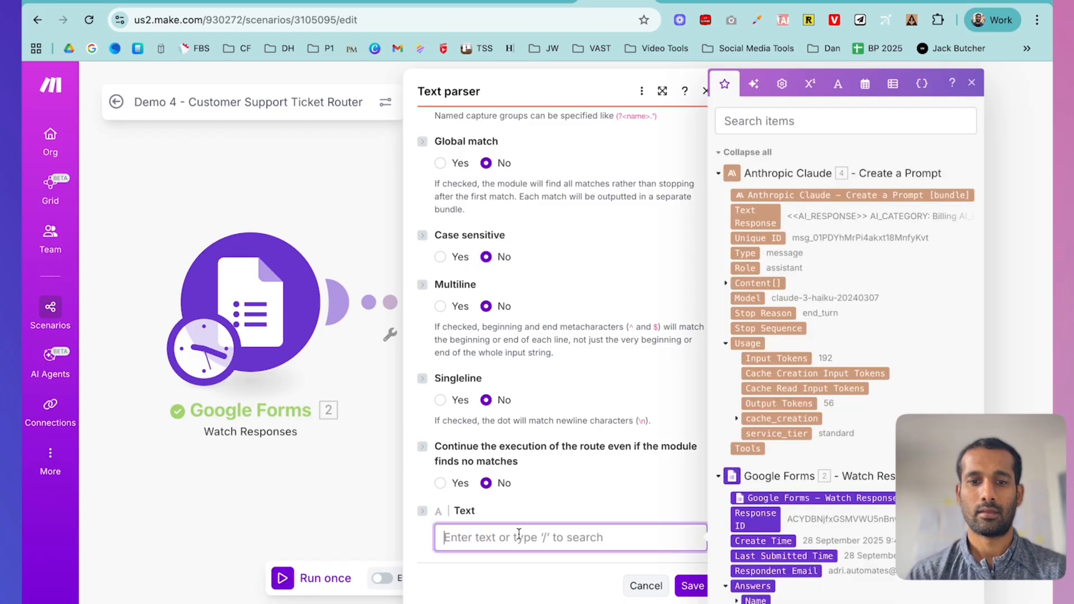
click(754, 217)
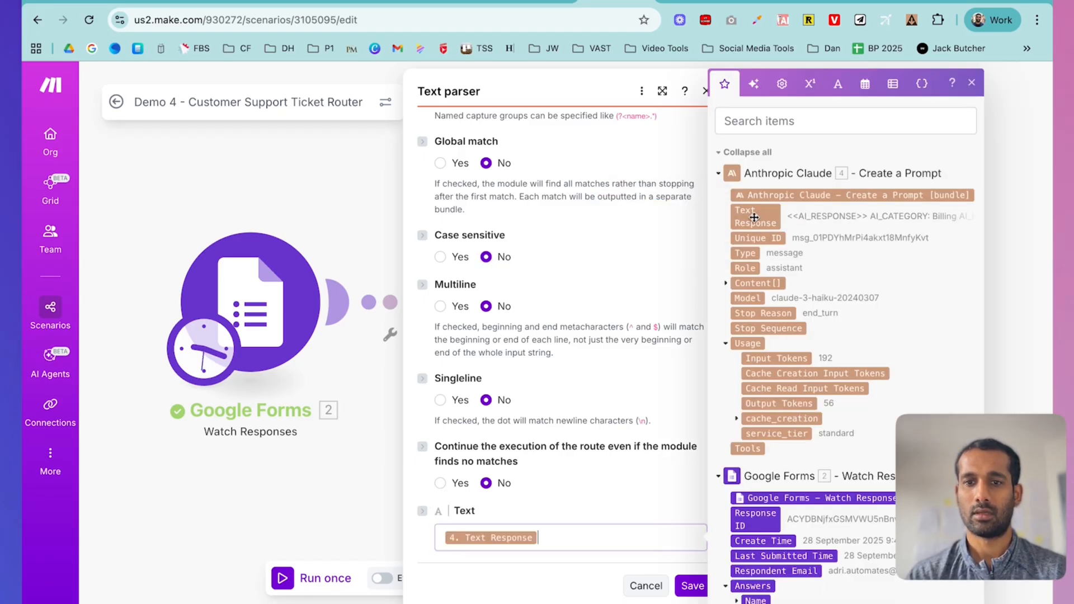
- Save the first Text parser's settings and dismiss its warning message
click(692, 587)
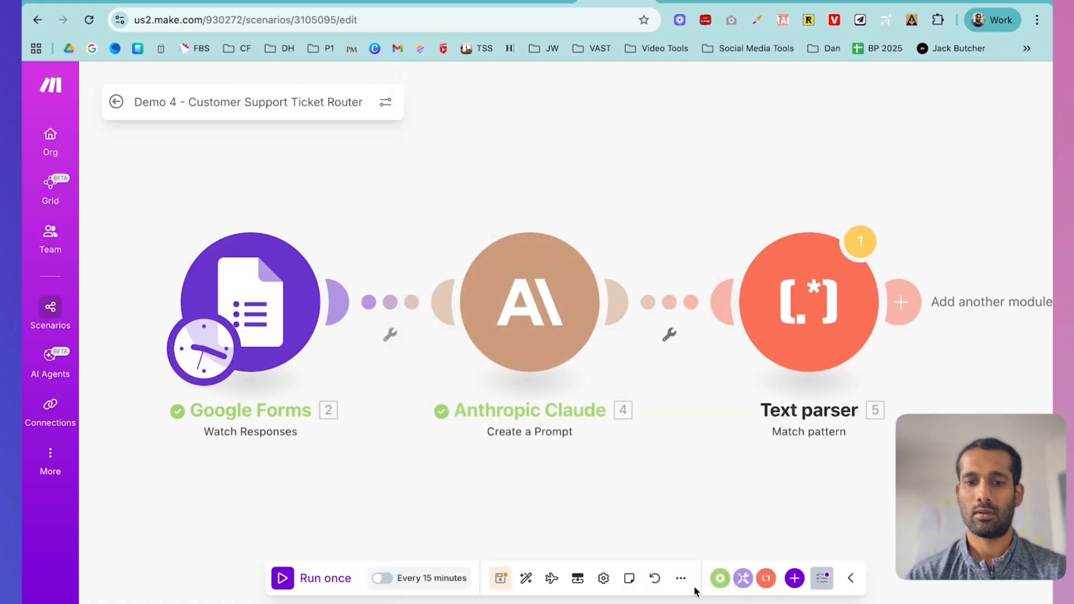
scroll(727, 331, right, 3)
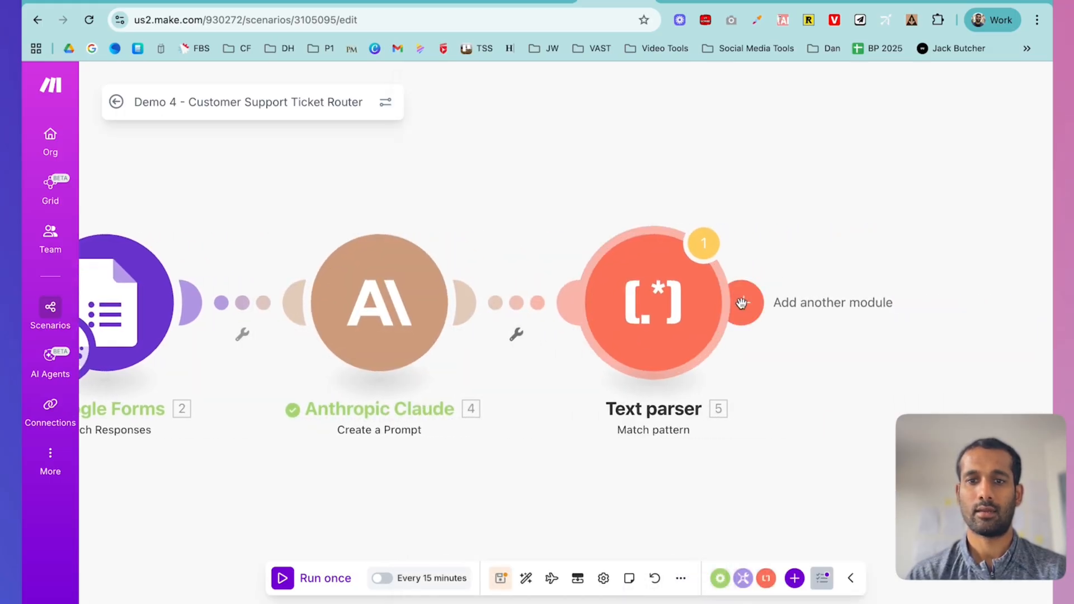
click(703, 242)
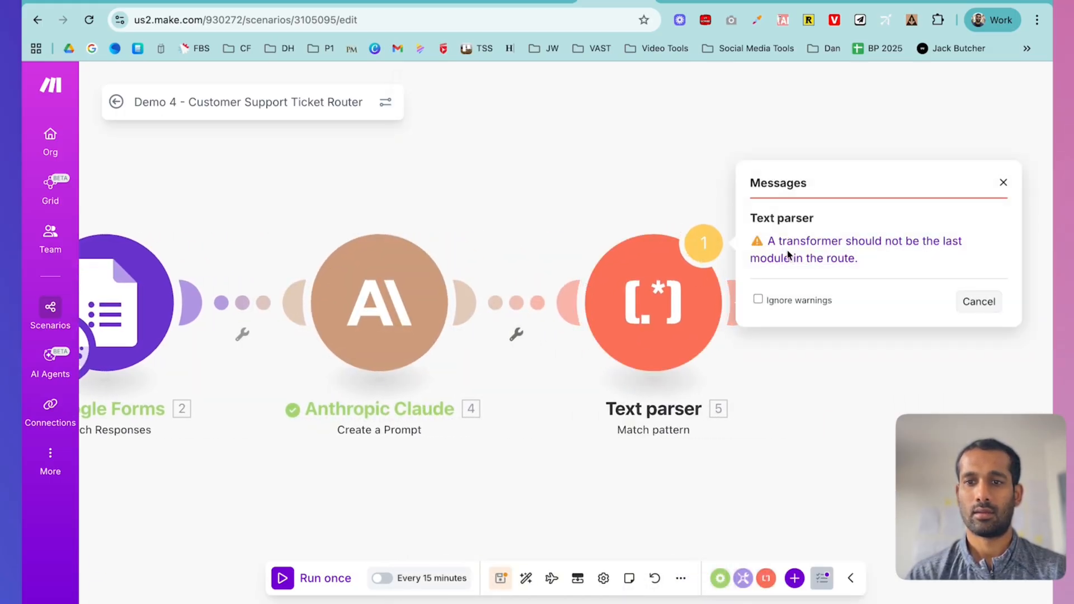
click(815, 443)
- Copy the AI_PRIORITY_SCORE pattern and add another Text parser Match pattern module
click(744, 305)
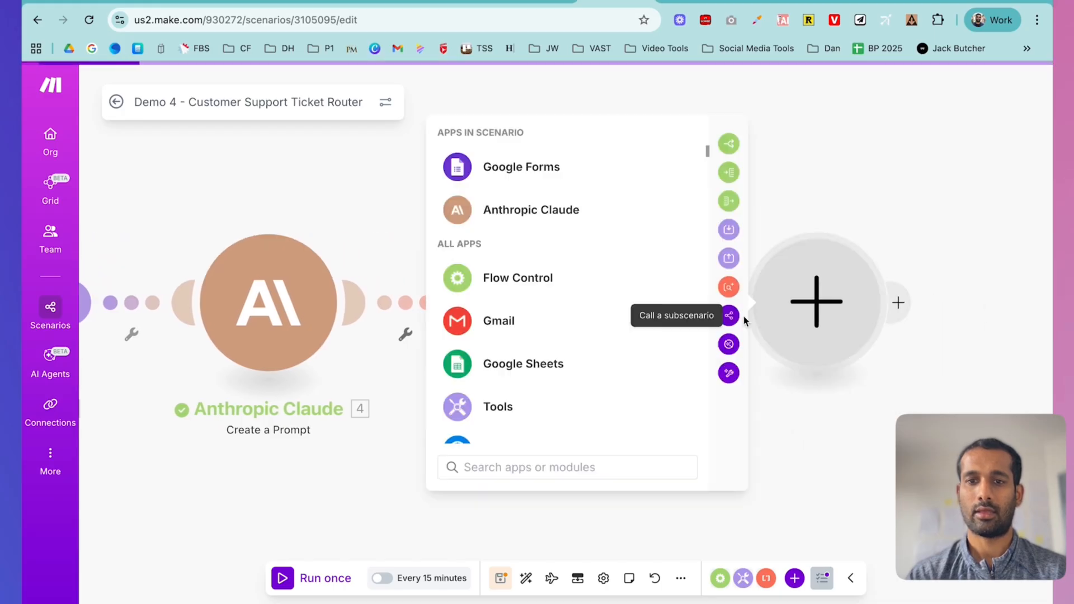
click(137, 2)
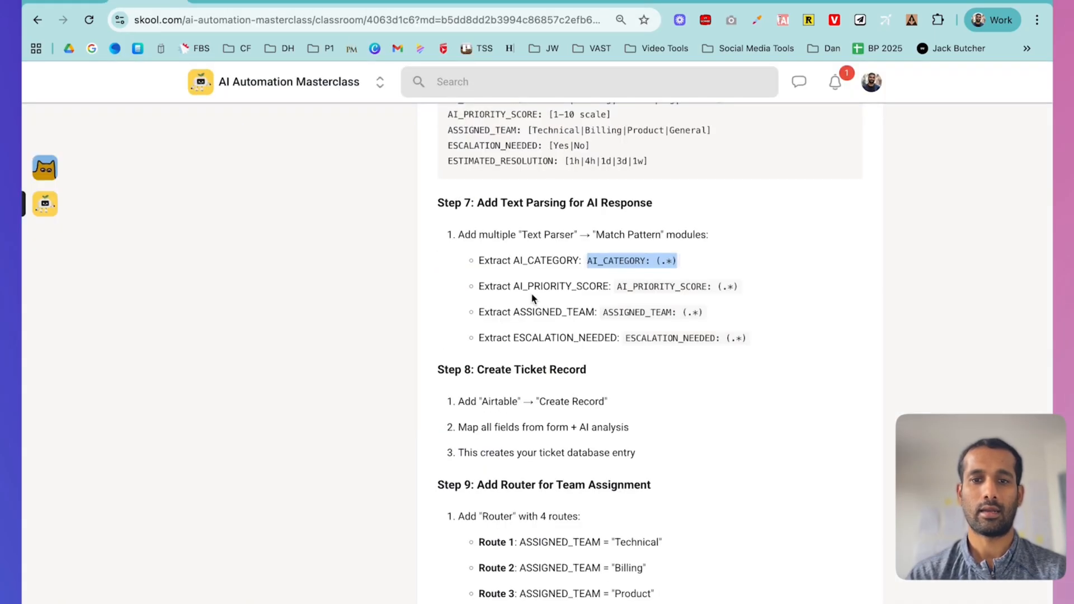
drag(616, 286, 741, 289)
key(ctrl+c)
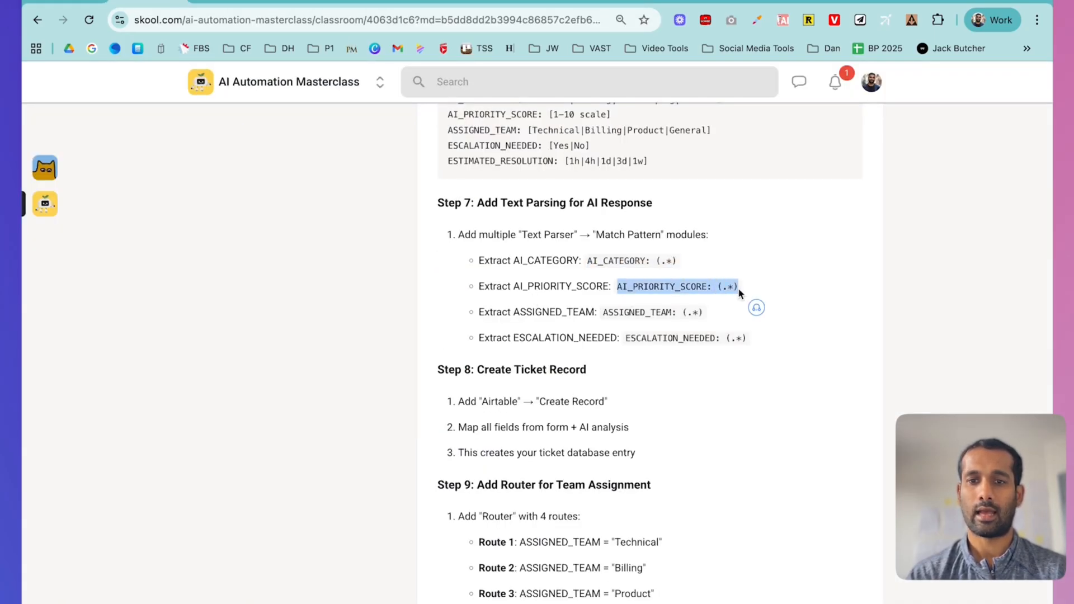
click(606, 5)
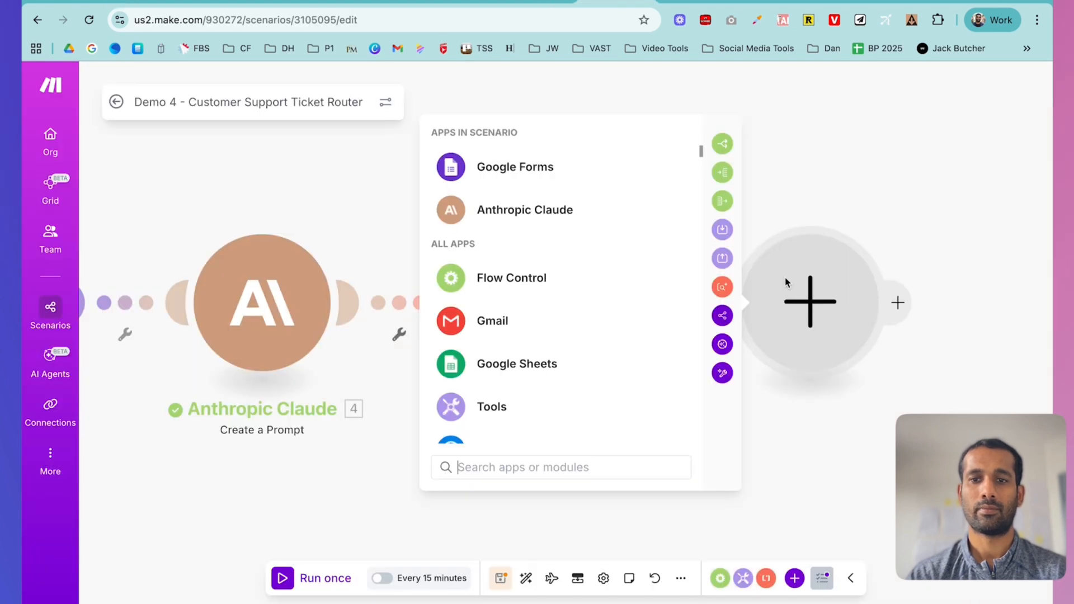
text(text)
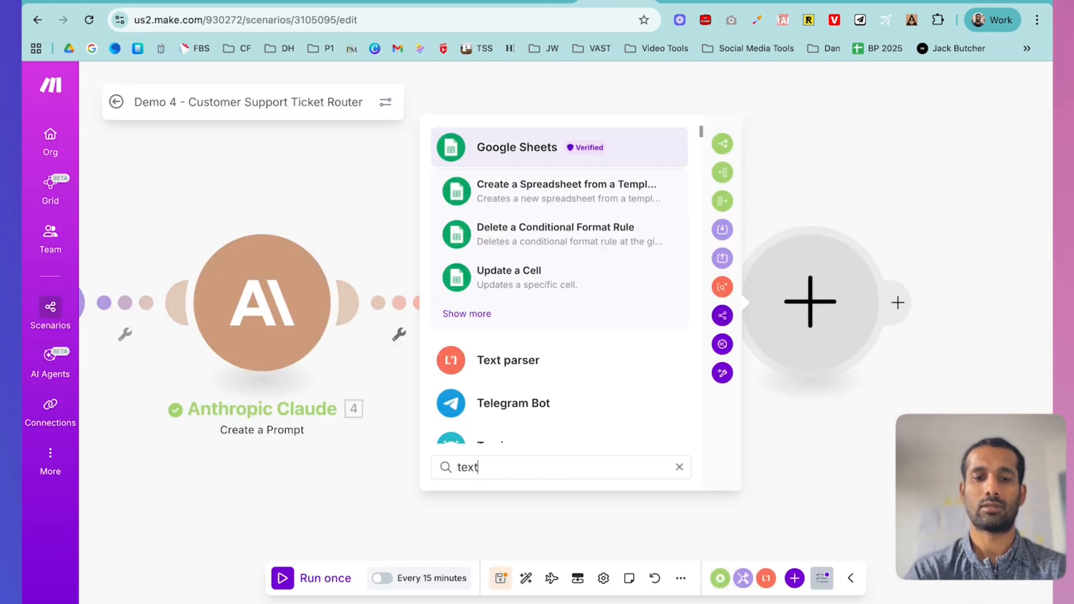
click(511, 278)
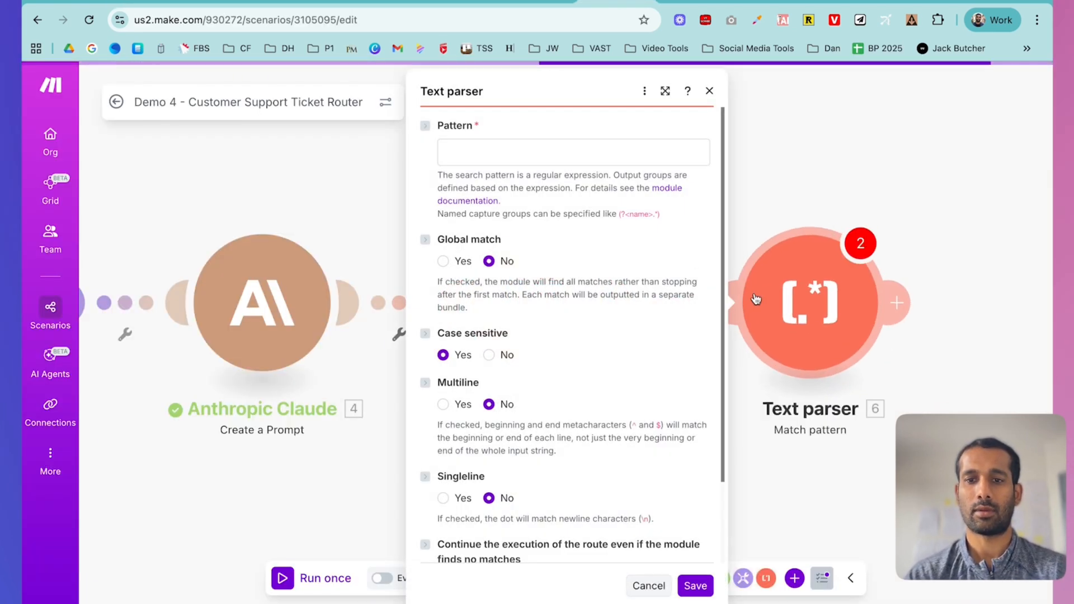
- Paste AI_PRIORITY_SCORE: (.*), set it case-insensitive on Claude's Text Response, and save Text parser 6
click(511, 141)
key(ctrl+v)
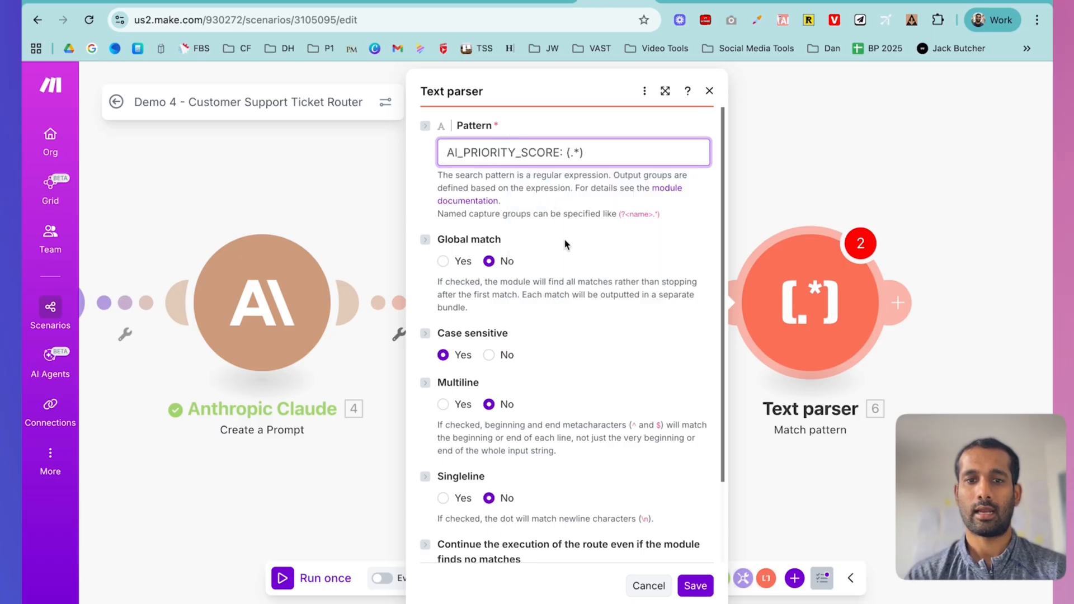
click(489, 355)
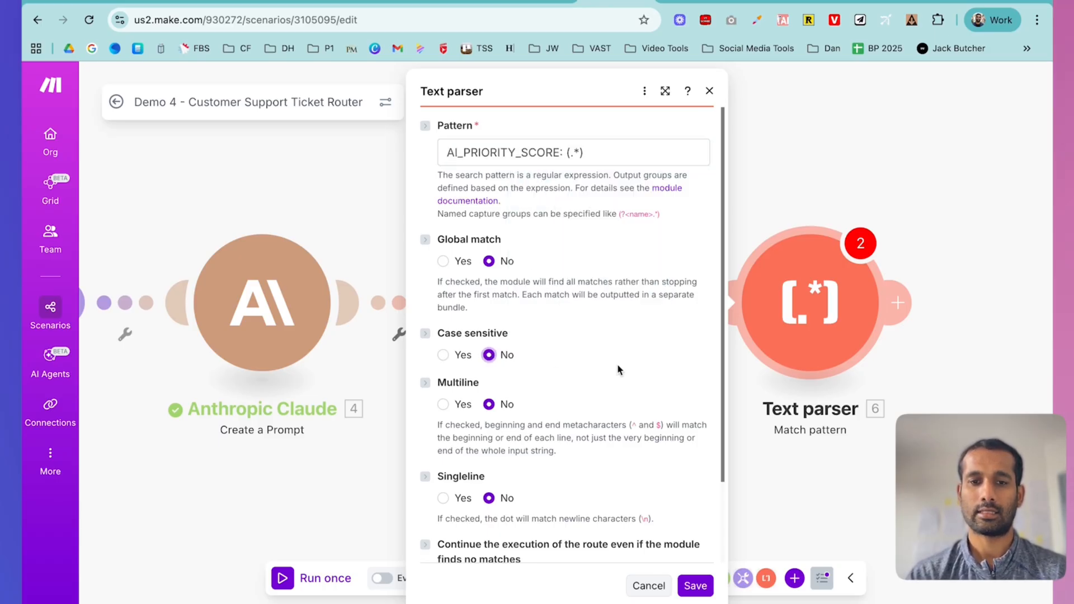
scroll(619, 370, down, 3)
click(480, 530)
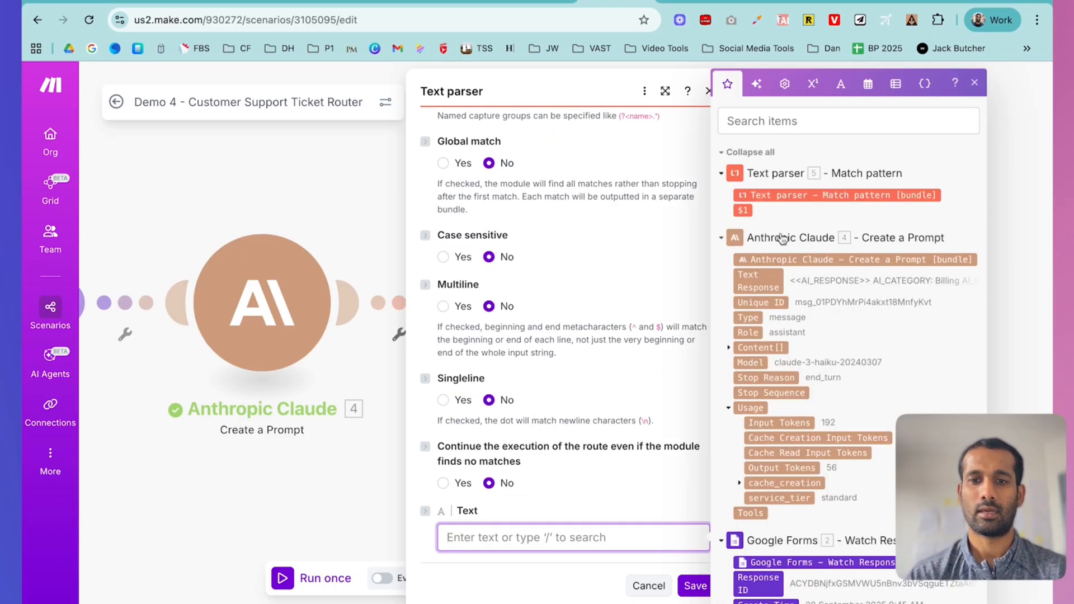
click(757, 281)
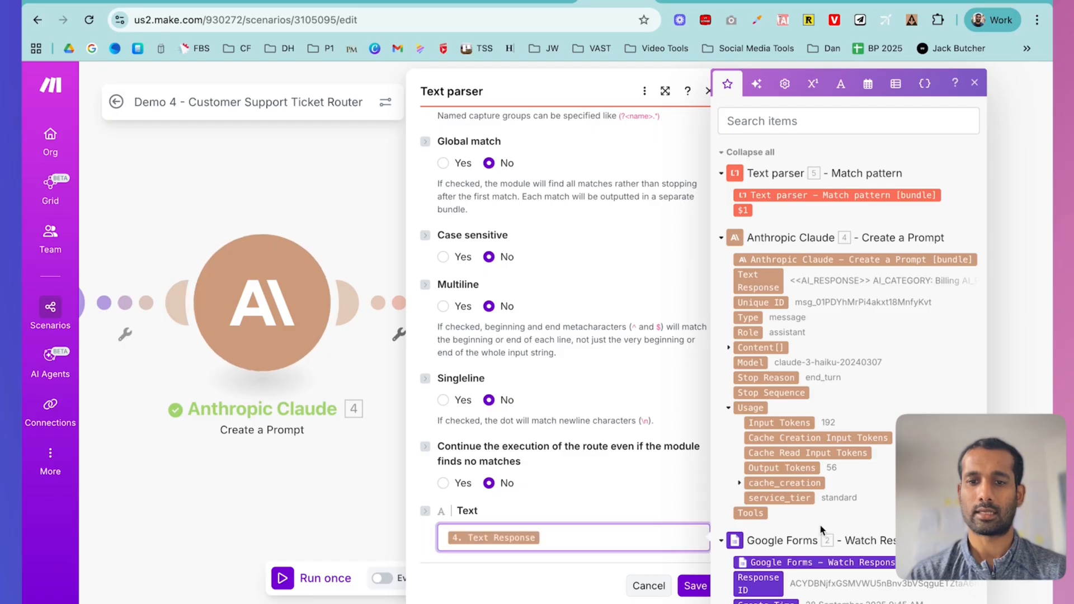
click(695, 586)
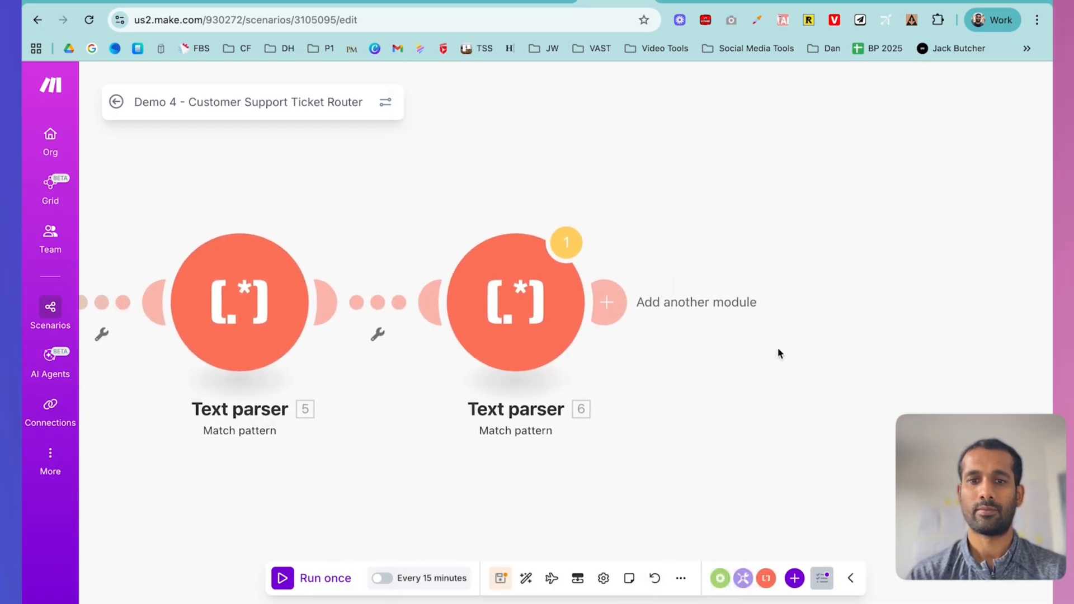
- Copy the ASSIGNED_TEAM: (.*) pattern and add a Text parser Match pattern module
click(152, 7)
drag(604, 313, 704, 317)
key(ctrl+c)
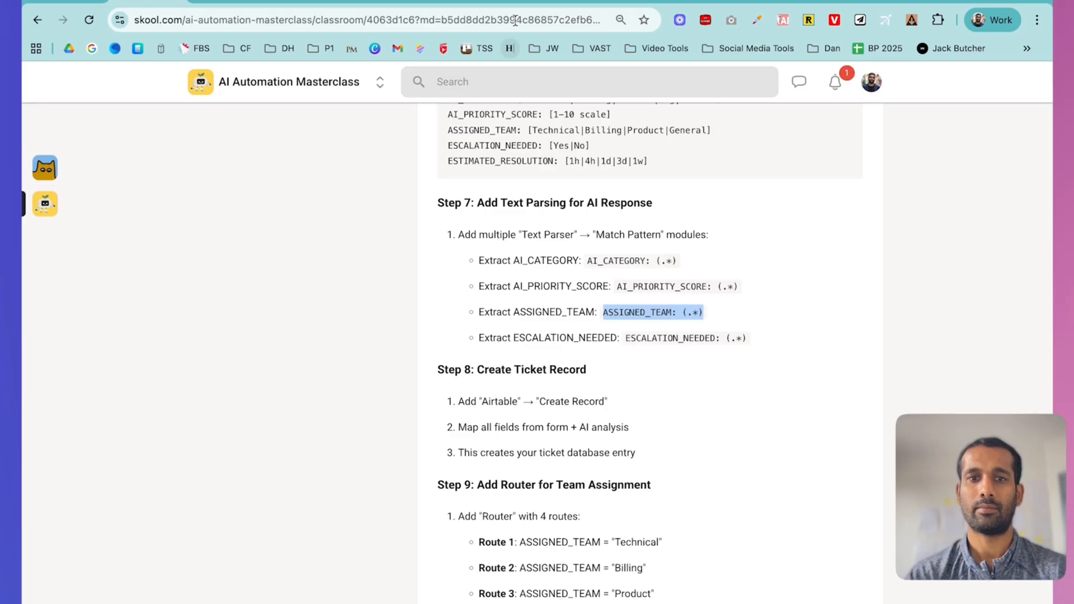
click(604, 4)
click(595, 299)
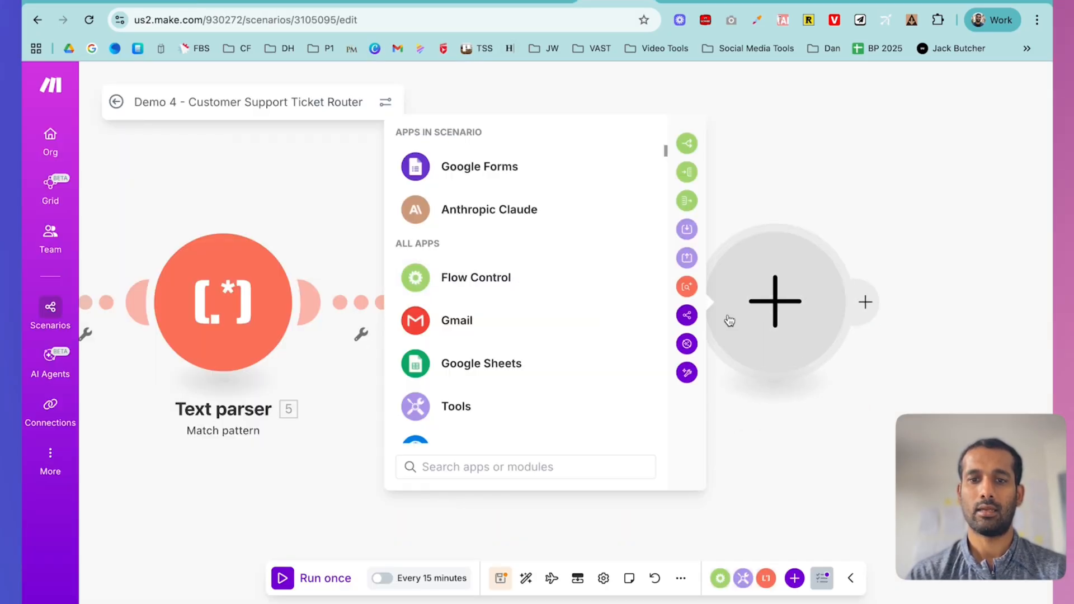
text(text)
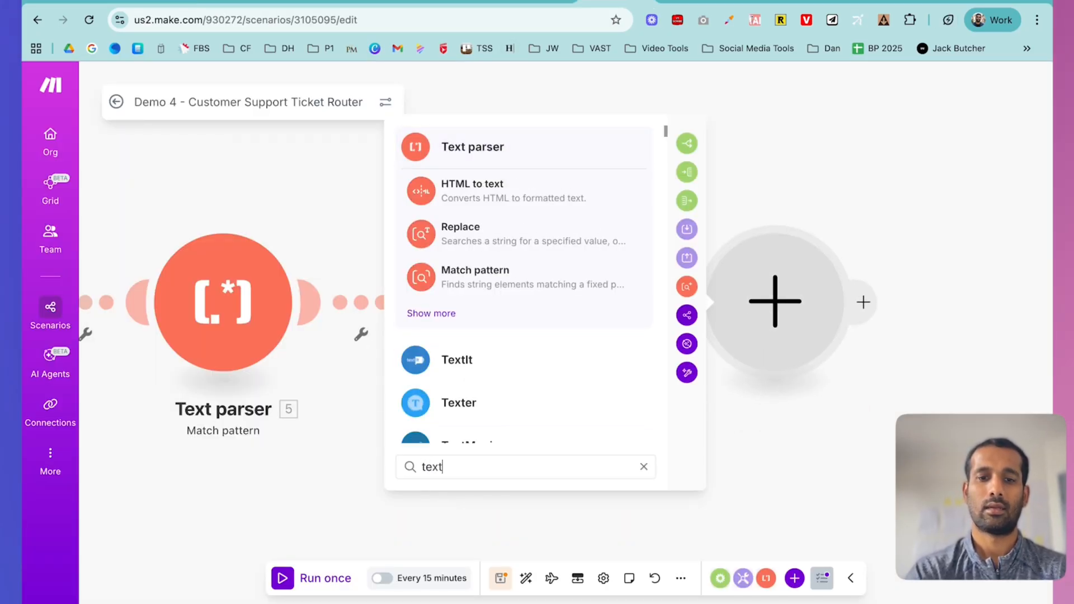
click(519, 278)
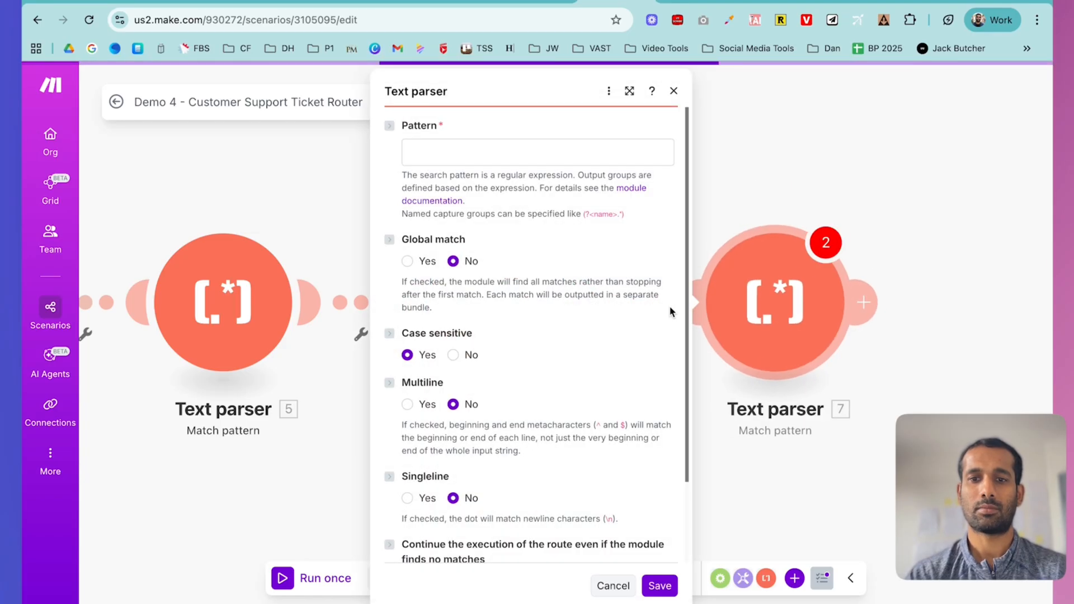
- Paste the pattern, set it case-insensitive on Claude's Text Response, and save Text parser 7
click(470, 146)
key(ctrl+v)
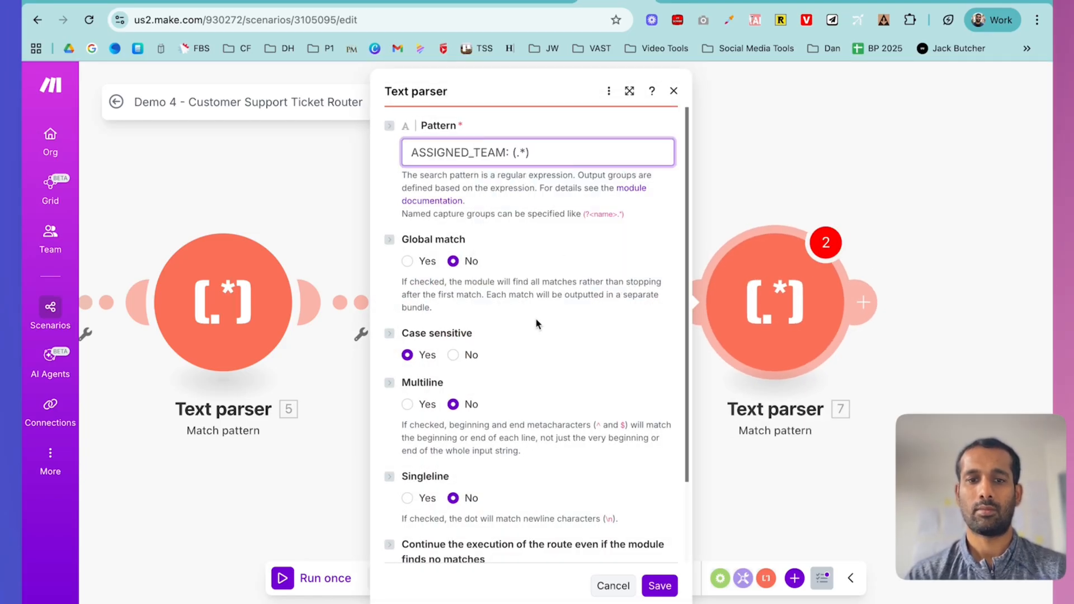
scroll(531, 335, down, 2)
click(453, 263)
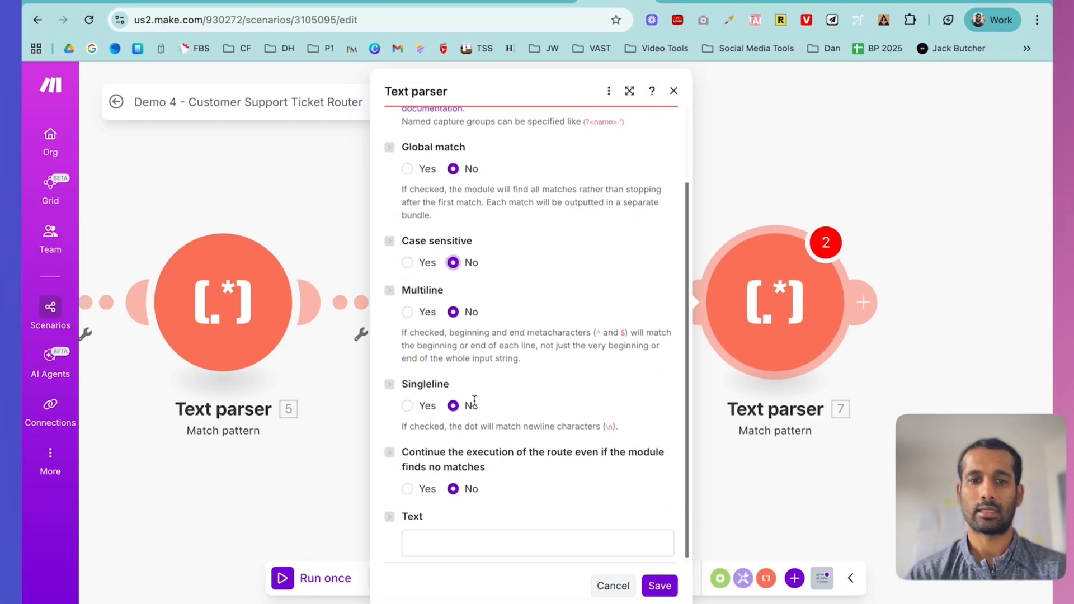
click(473, 546)
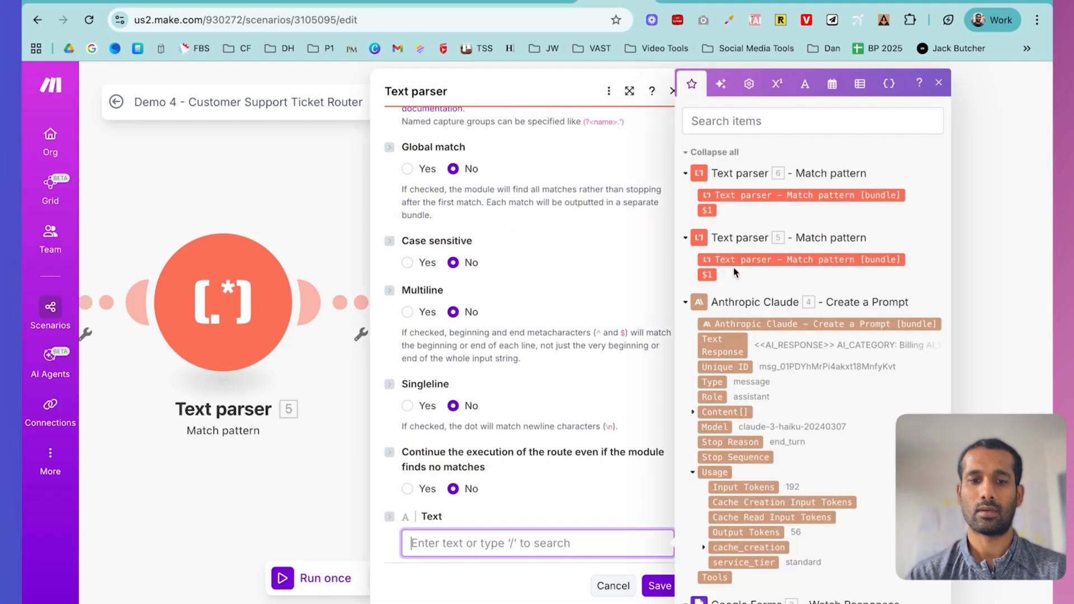
click(732, 349)
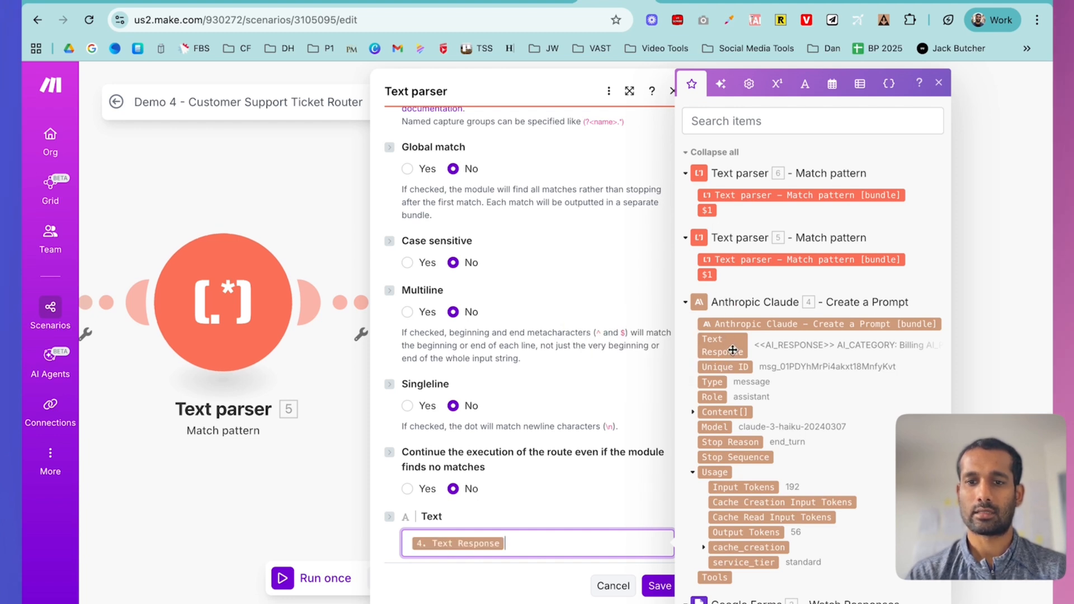
click(658, 585)
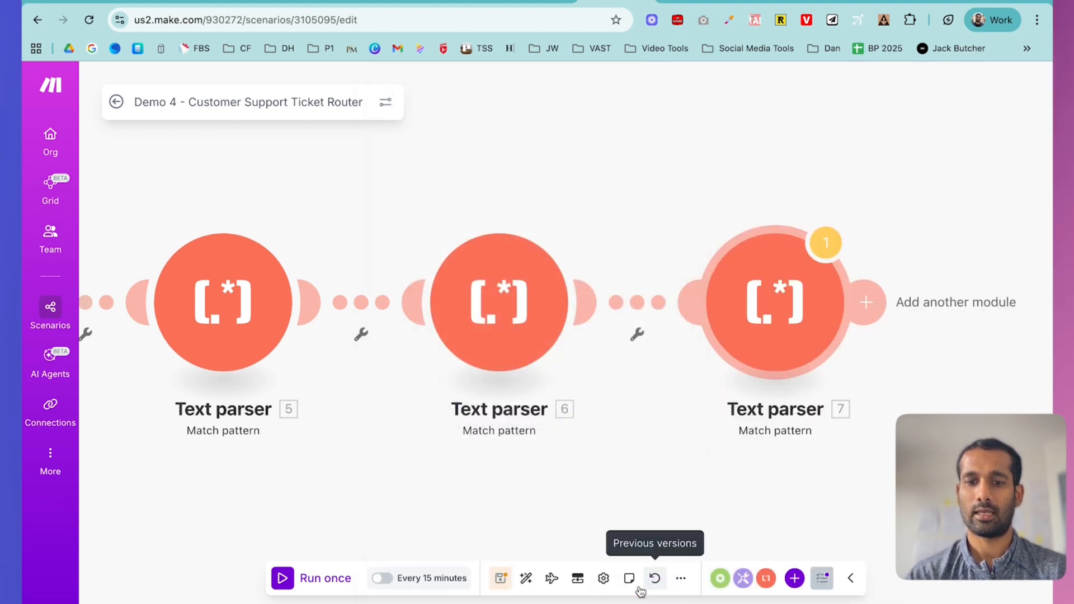
- Copy the ESCALATION_NEEDED: (.*) pattern from the lesson and save the scenario despite the warning
click(500, 580)
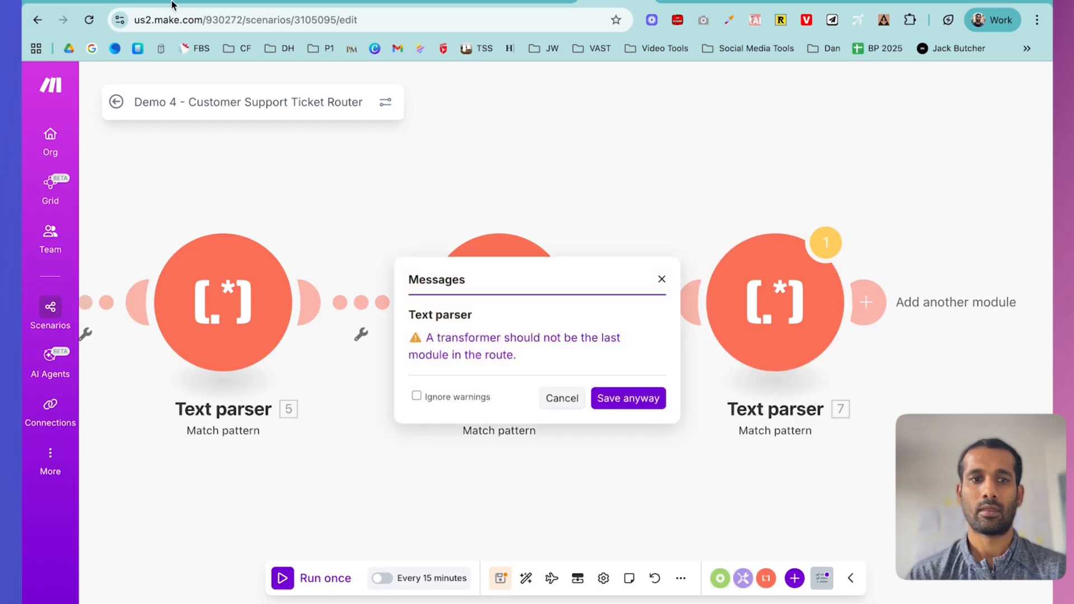
click(139, 1)
drag(626, 338, 746, 341)
key(super+c)
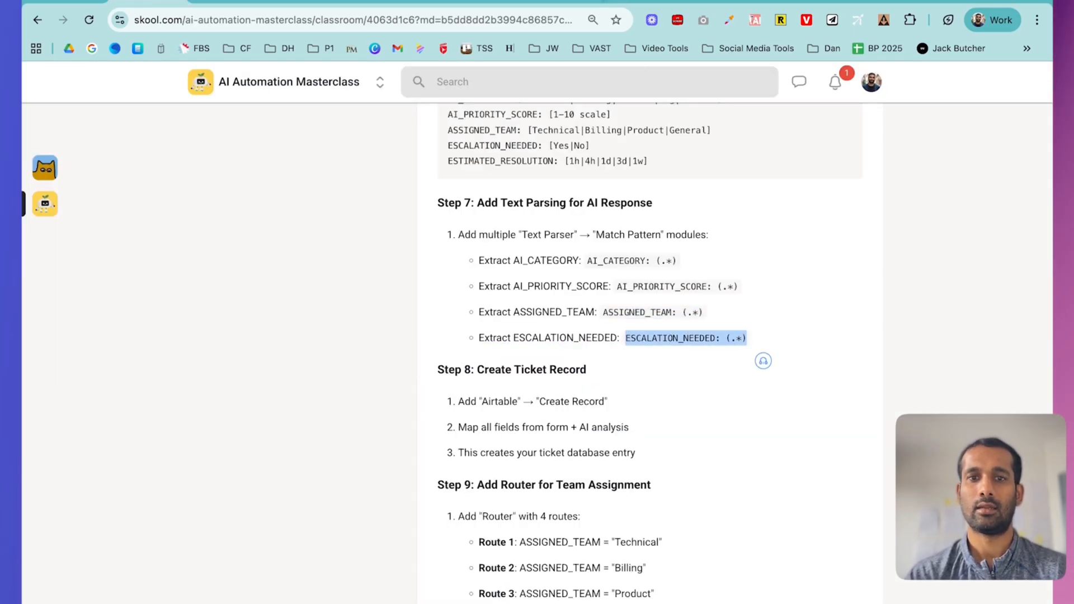
click(602, 5)
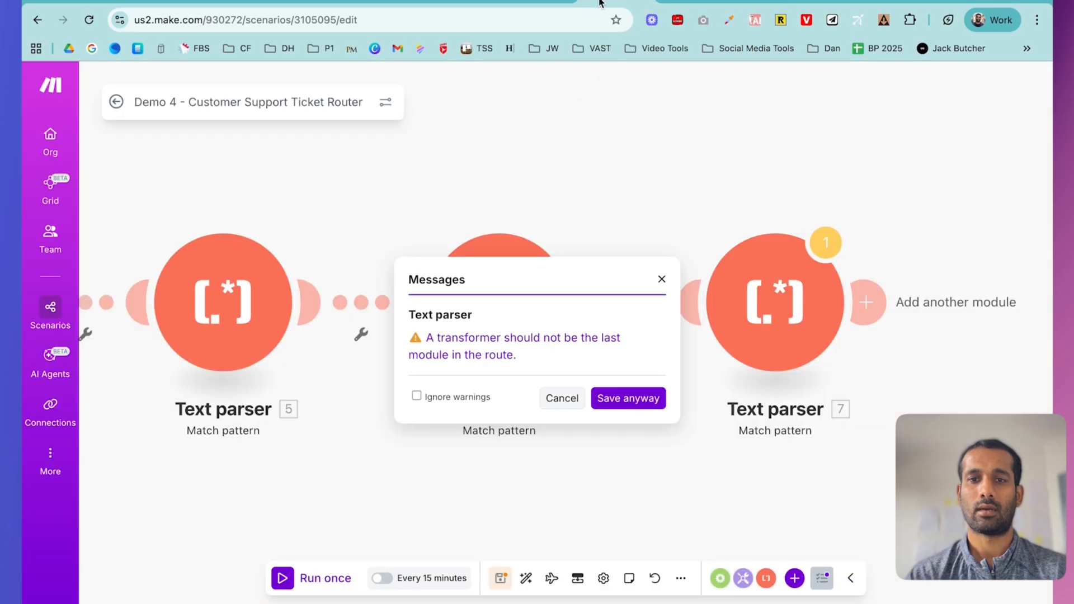
click(865, 303)
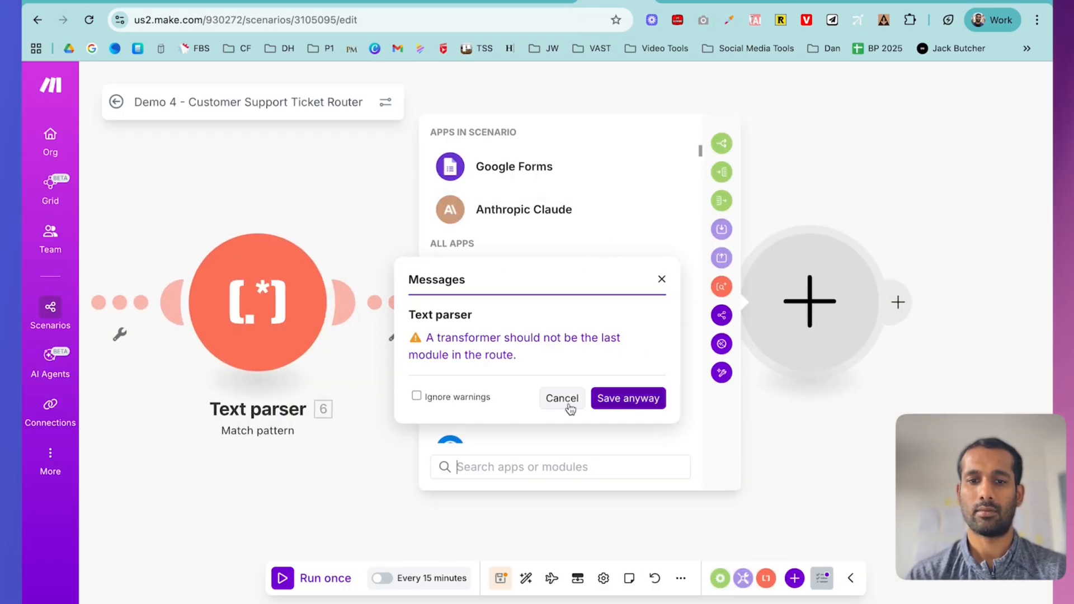
click(598, 401)
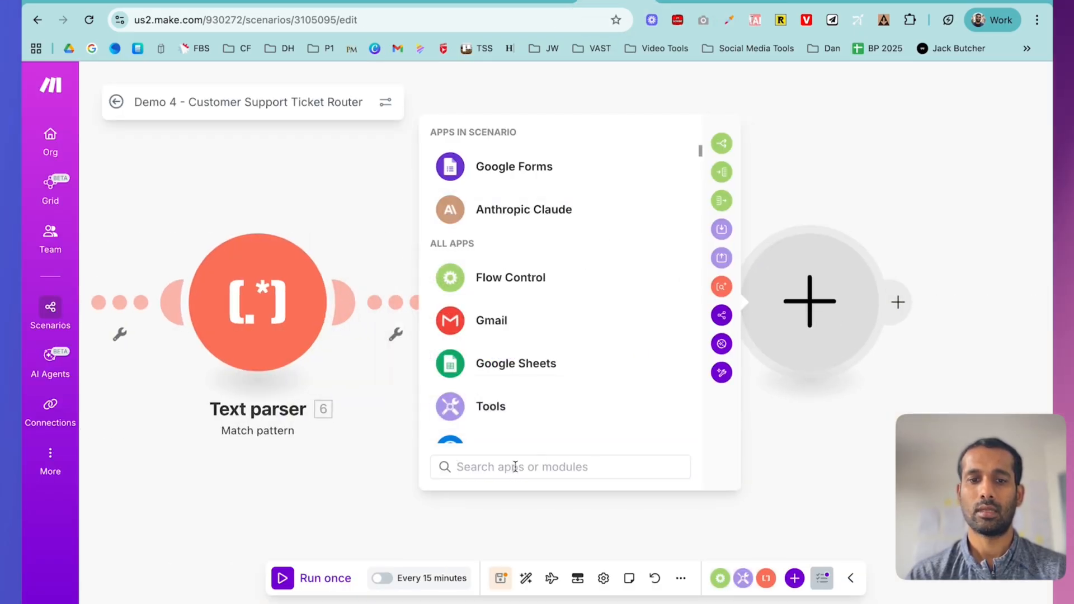
- Add Text parser 8 matching ESCALATION_NEEDED: (.*), case-insensitive, on Claude's Text Response
text(text)
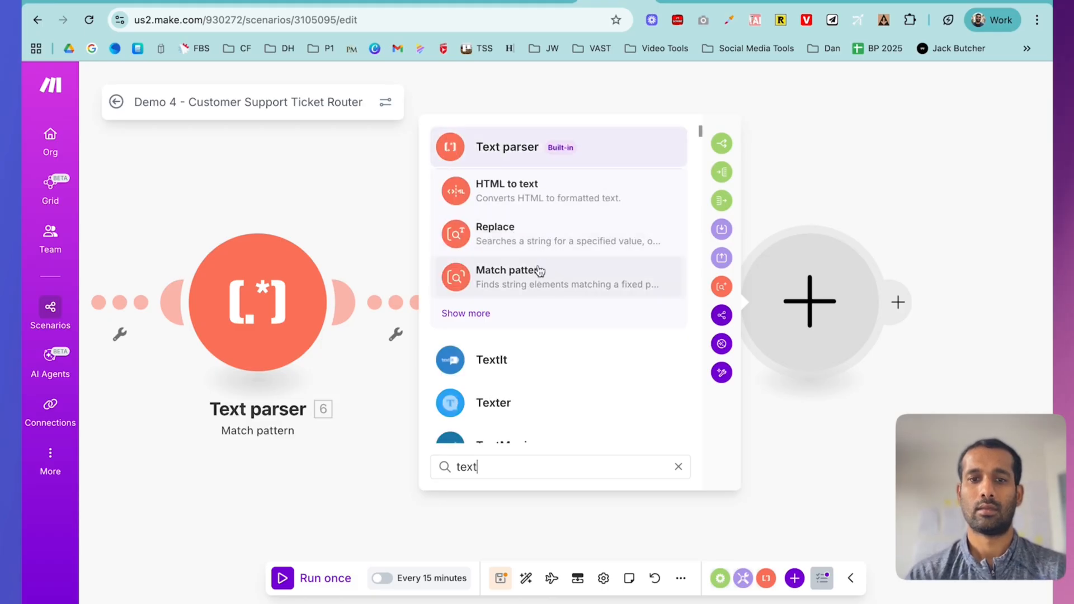
click(540, 270)
click(521, 145)
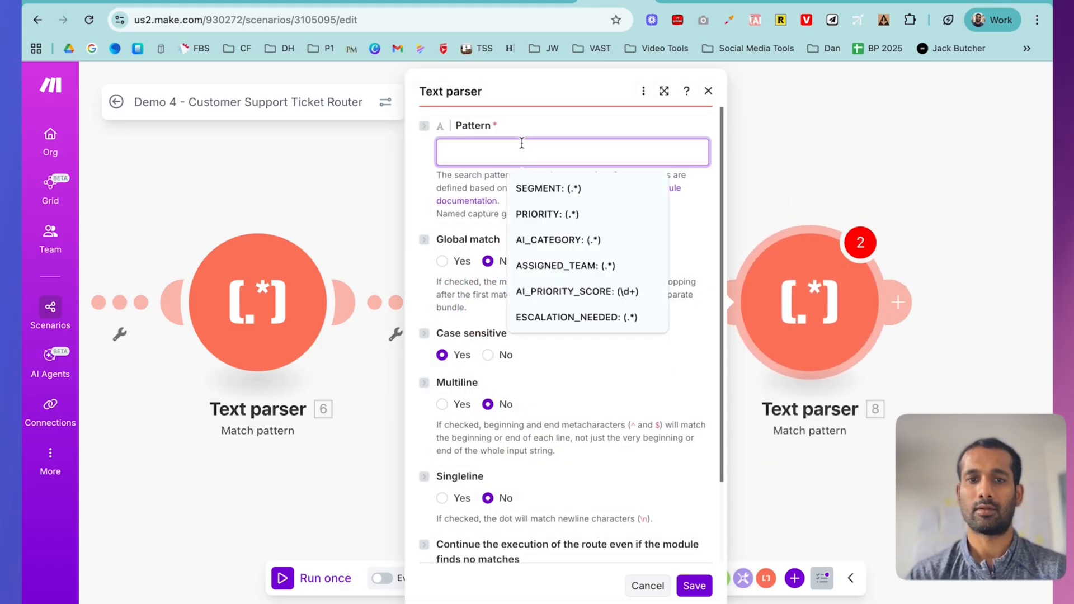
key(super+v)
click(490, 357)
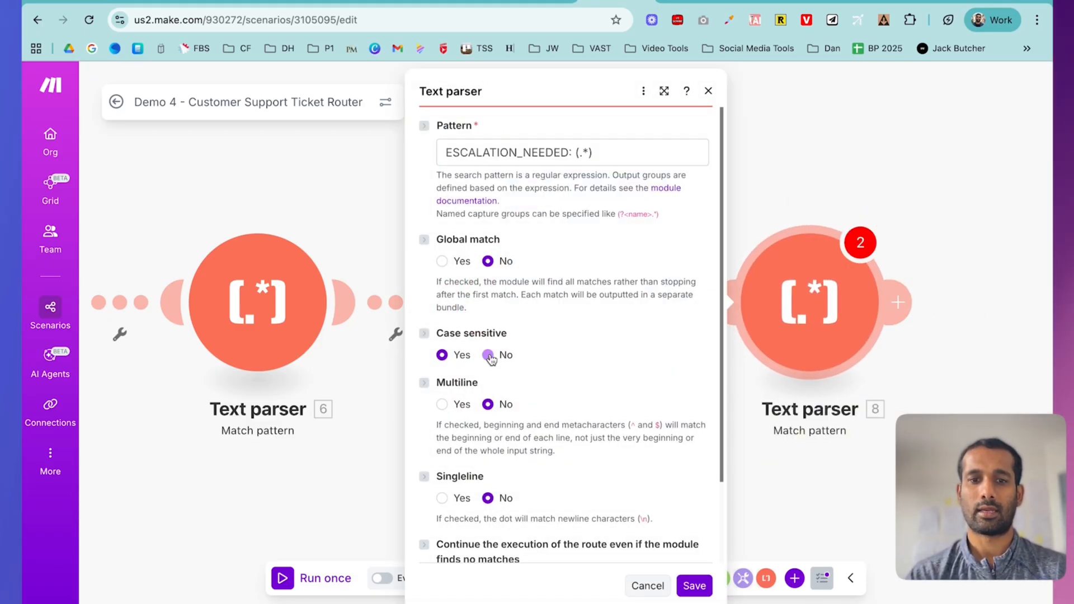
scroll(606, 342, down, 2)
click(460, 535)
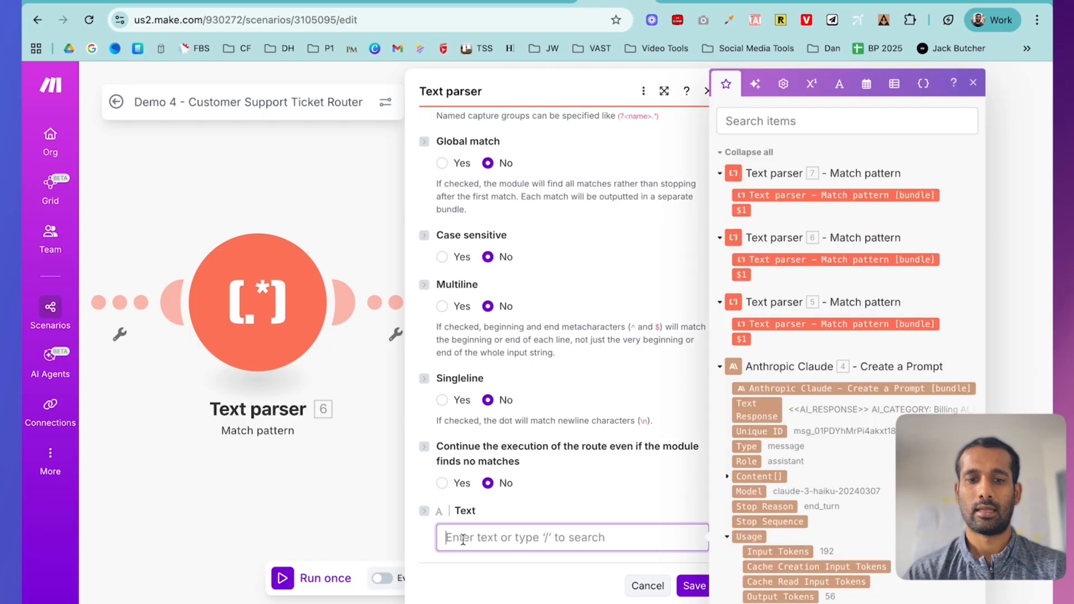
click(757, 411)
click(691, 588)
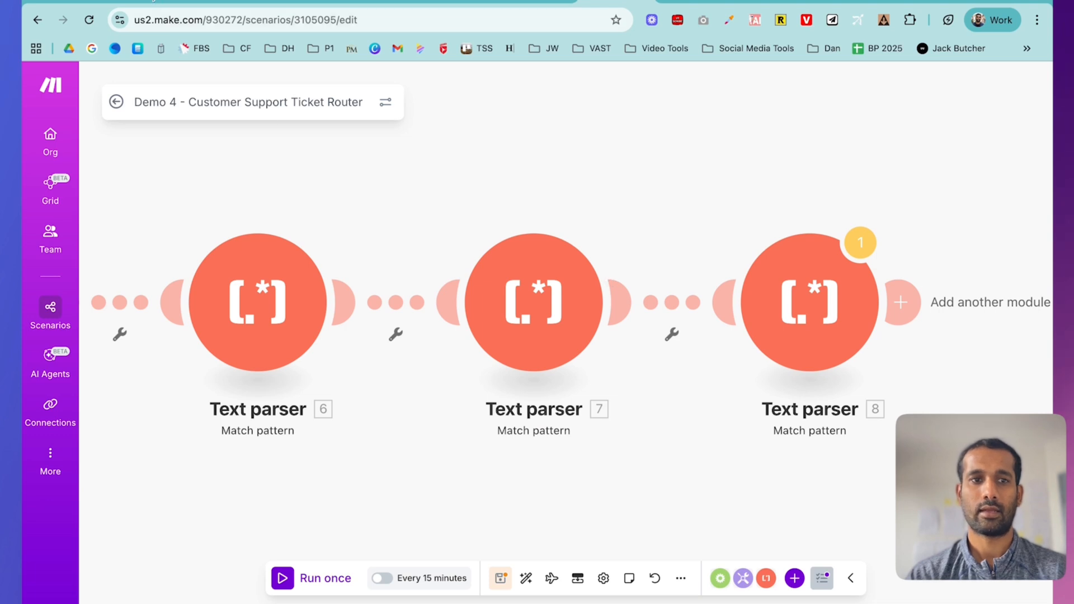
click(167, 4)
- Scroll the lesson to Step 8: Create Ticket Record, then add a module after Text parser 8
scroll(492, 307, down, 2)
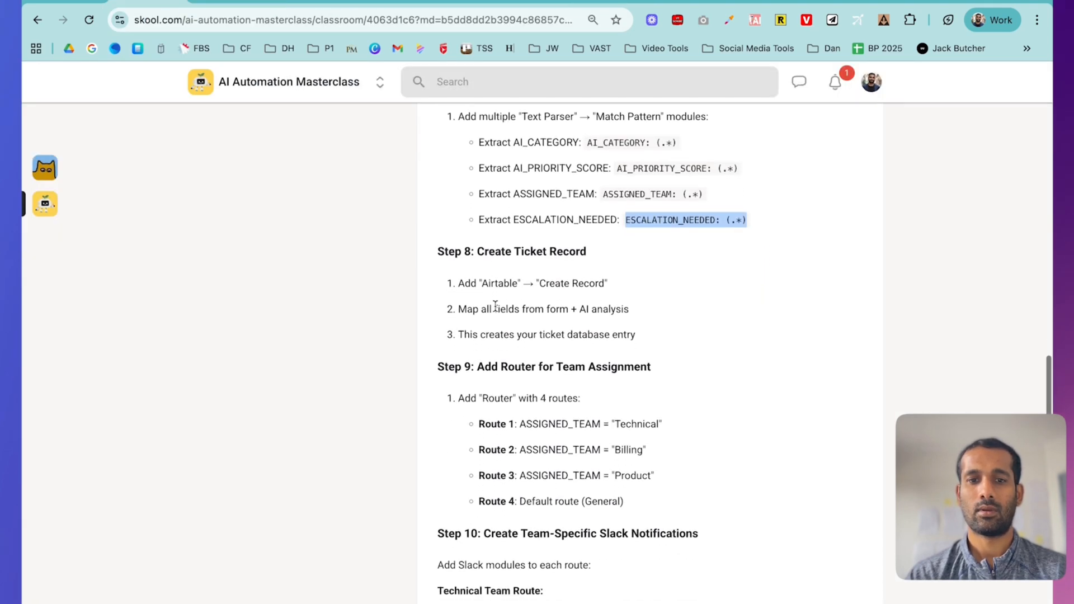
scroll(495, 306, down, 1)
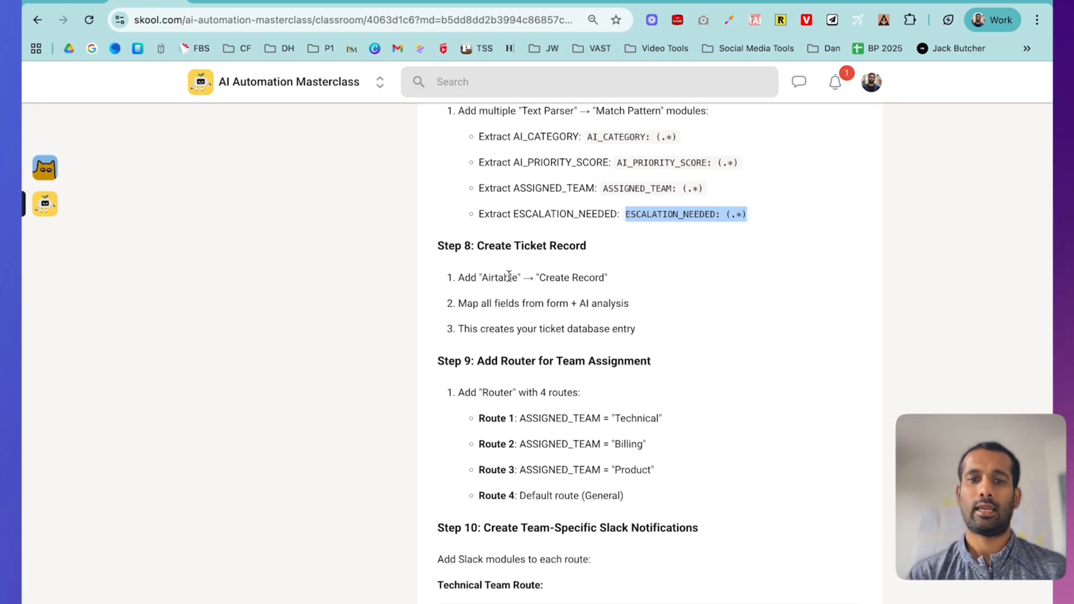
click(610, 5)
click(766, 302)
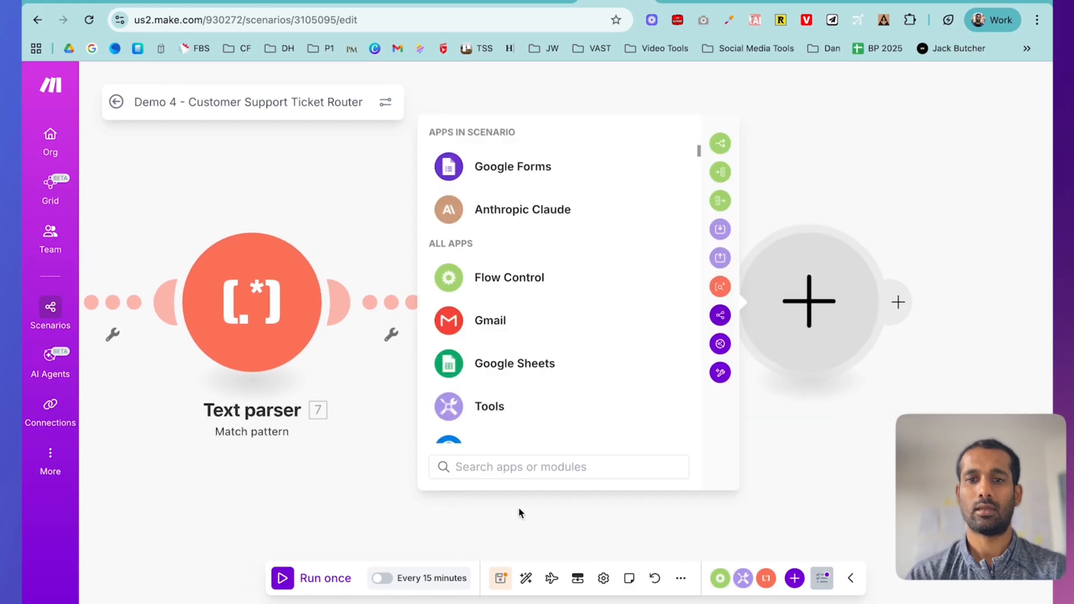
- Add an Airtable Create a Record module, keep the existing OAuth connection, and list the bases
text(air)
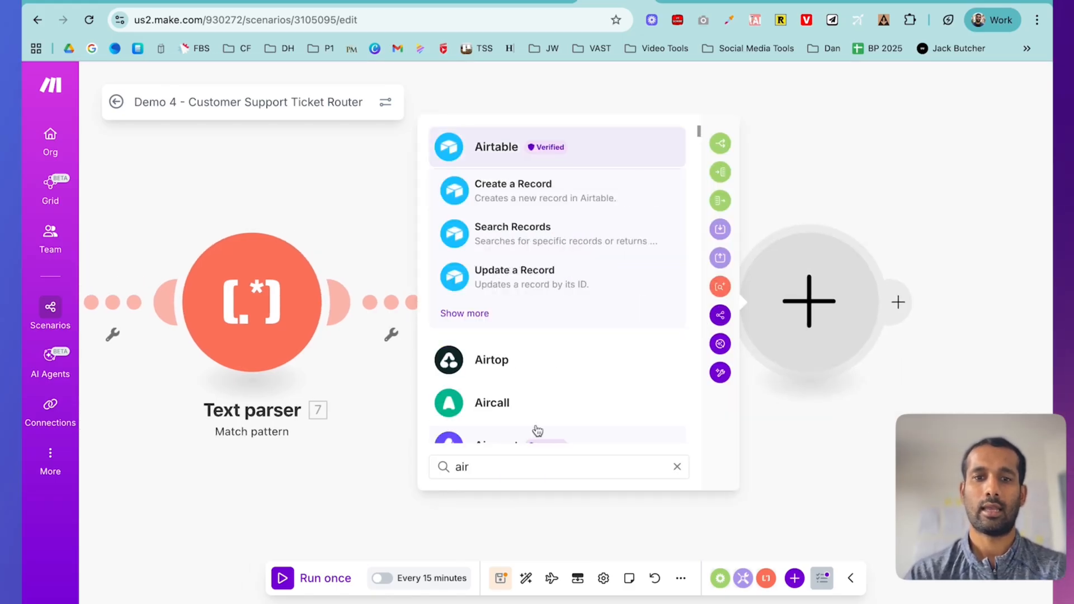
click(571, 199)
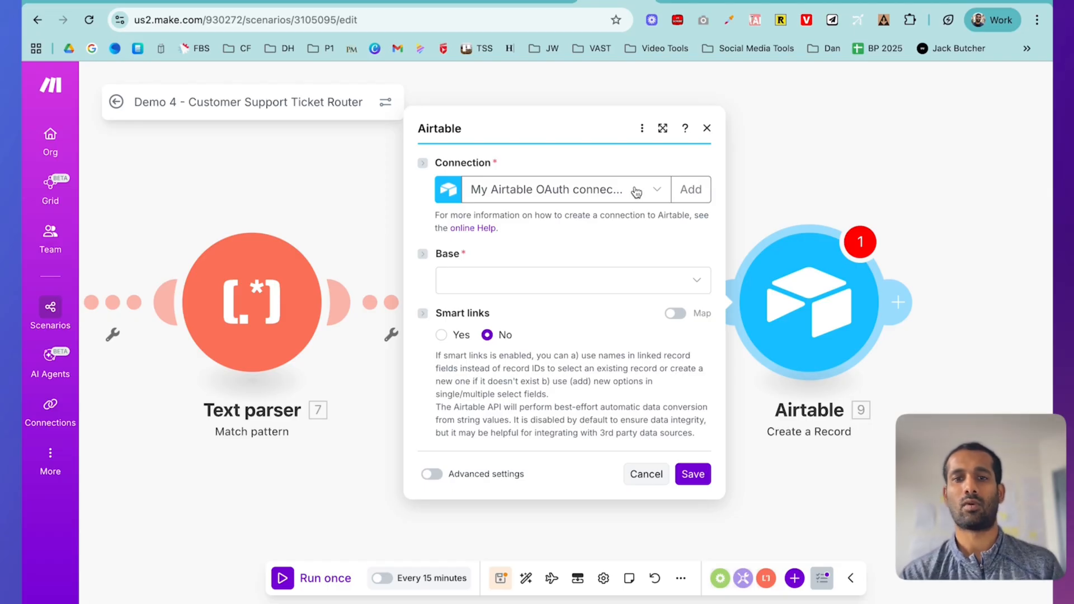
click(637, 192)
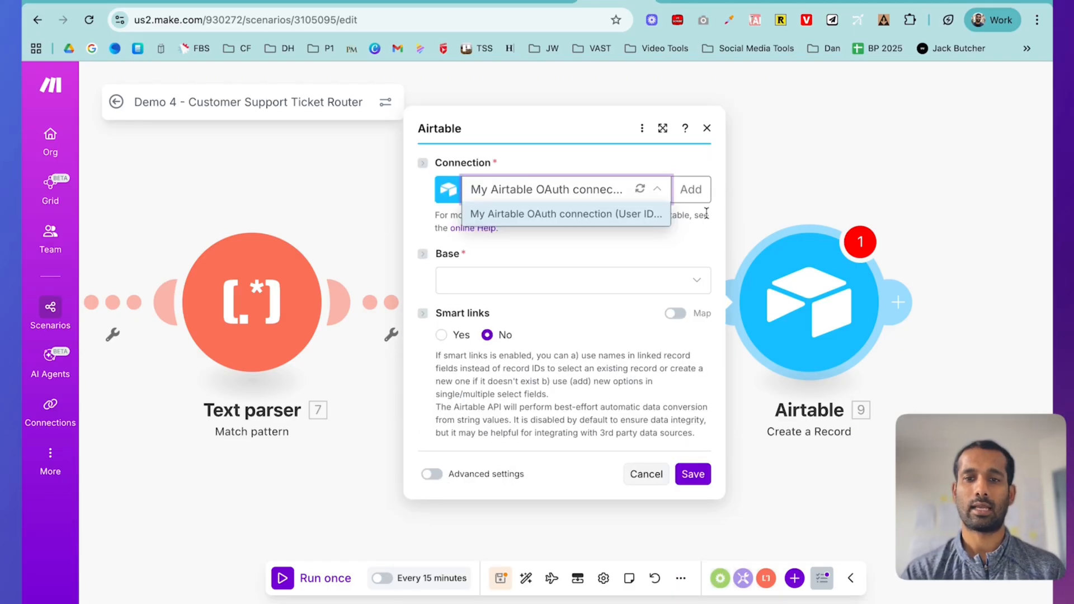
click(699, 229)
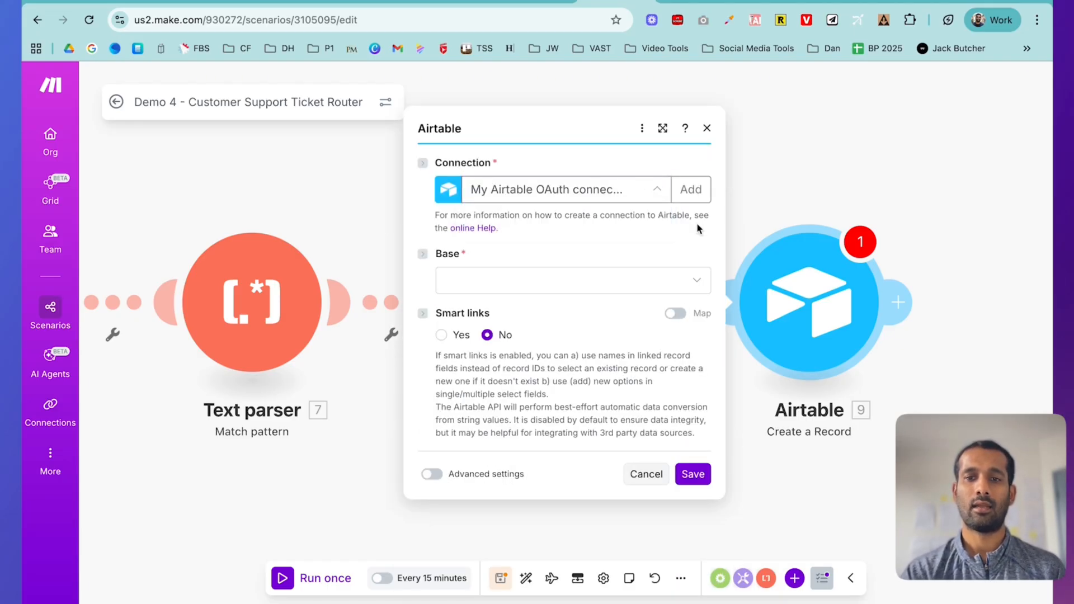
click(691, 193)
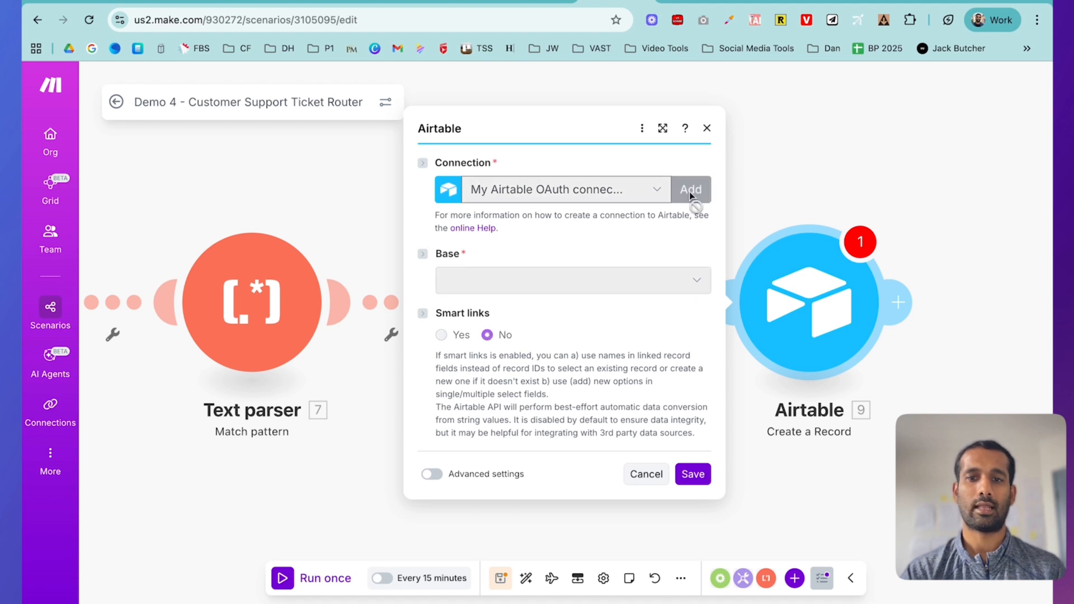
click(911, 203)
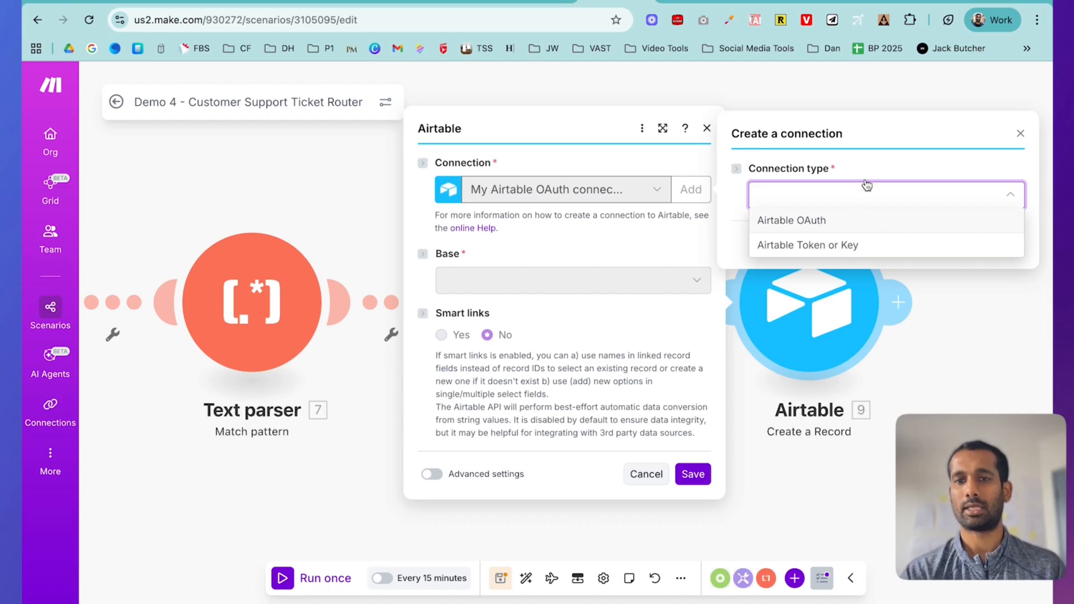
click(1020, 133)
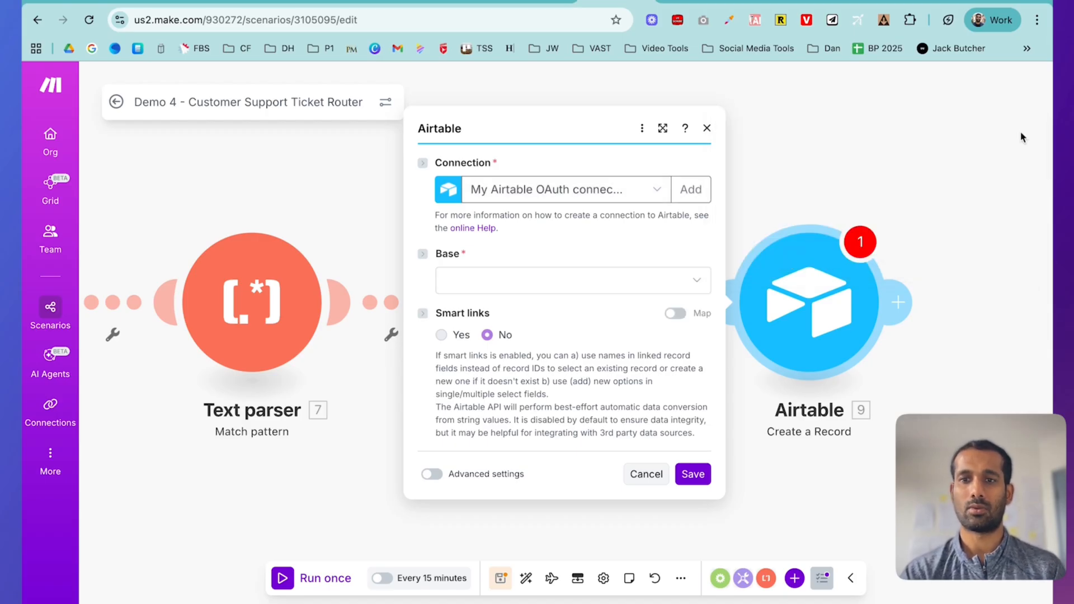
click(618, 292)
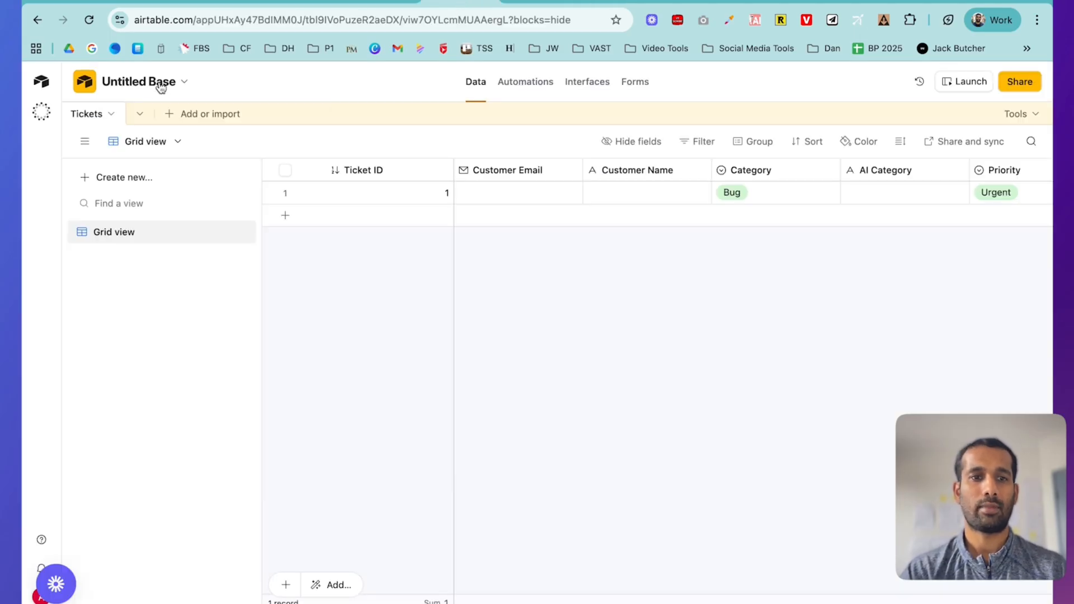
- Rename the untitled Airtable base to 'Demo 4 - Support Ticket Database Router'
click(151, 84)
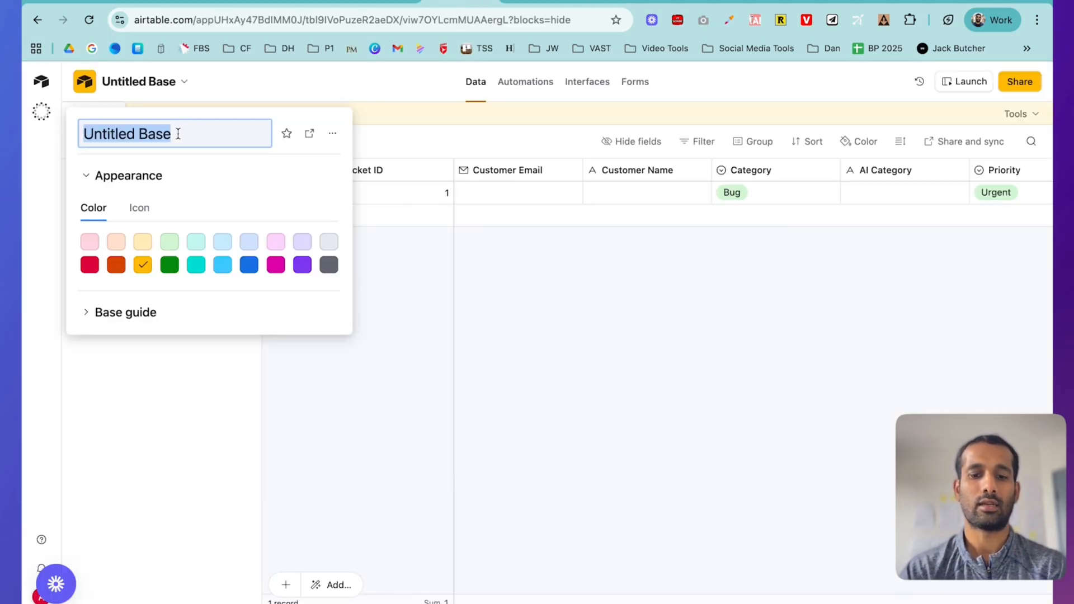
text(Demo 4 - Support T)
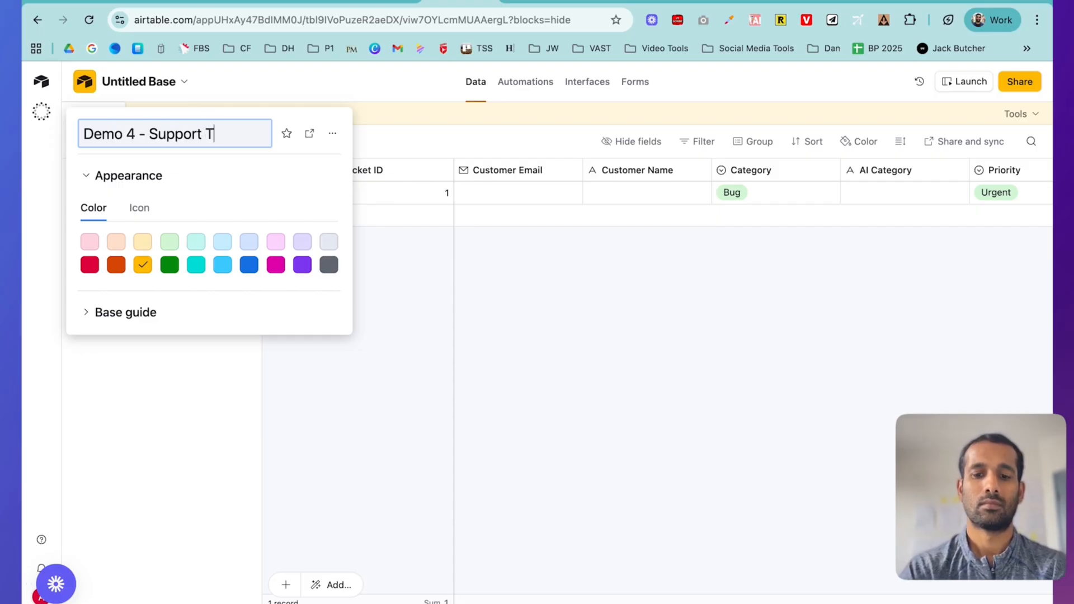
text(icket Data)
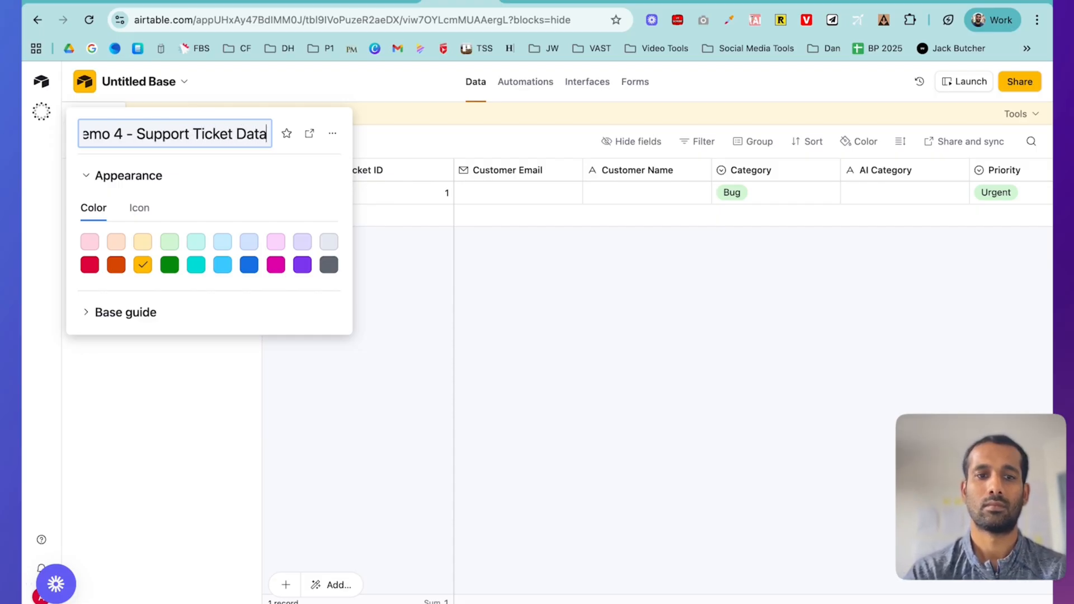
text(base Router)
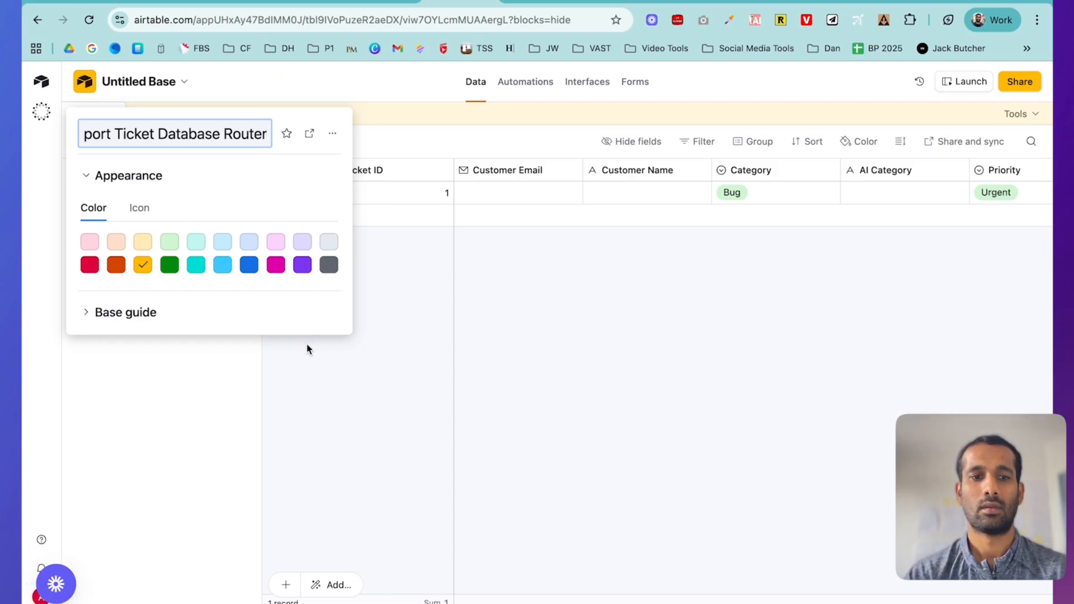
click(227, 402)
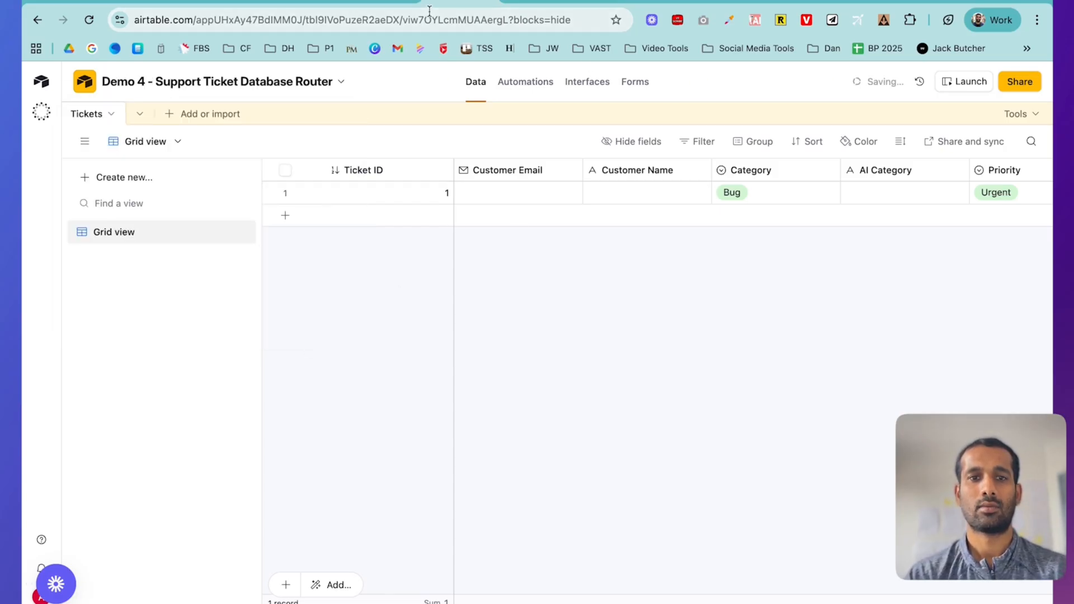
click(616, 7)
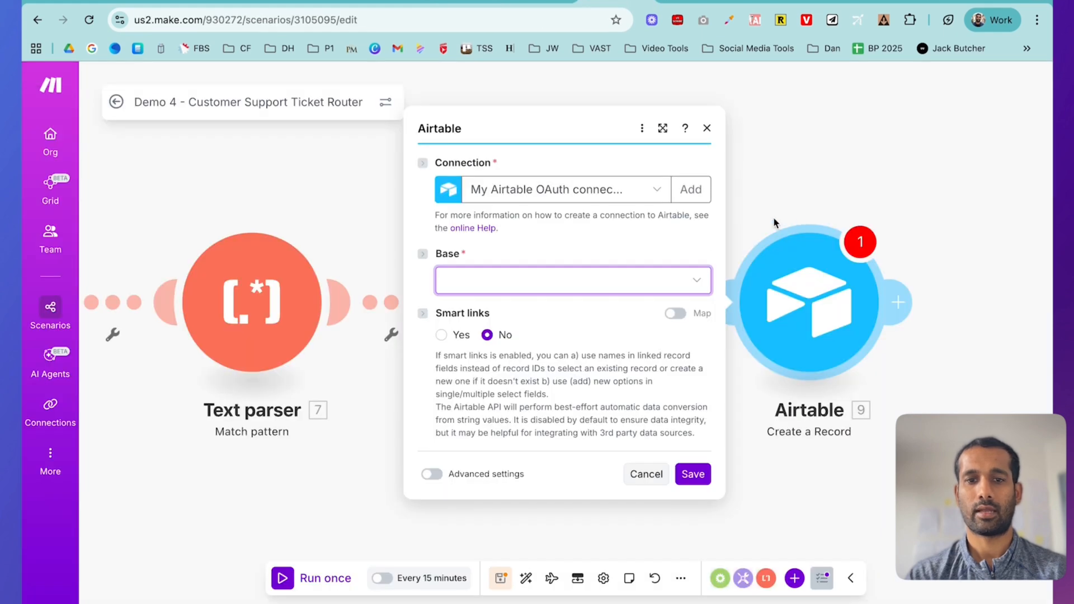
- Refresh the bases, pick Demo 4 - Support Ticket Database Router, and choose the Tickets table
click(682, 280)
click(681, 279)
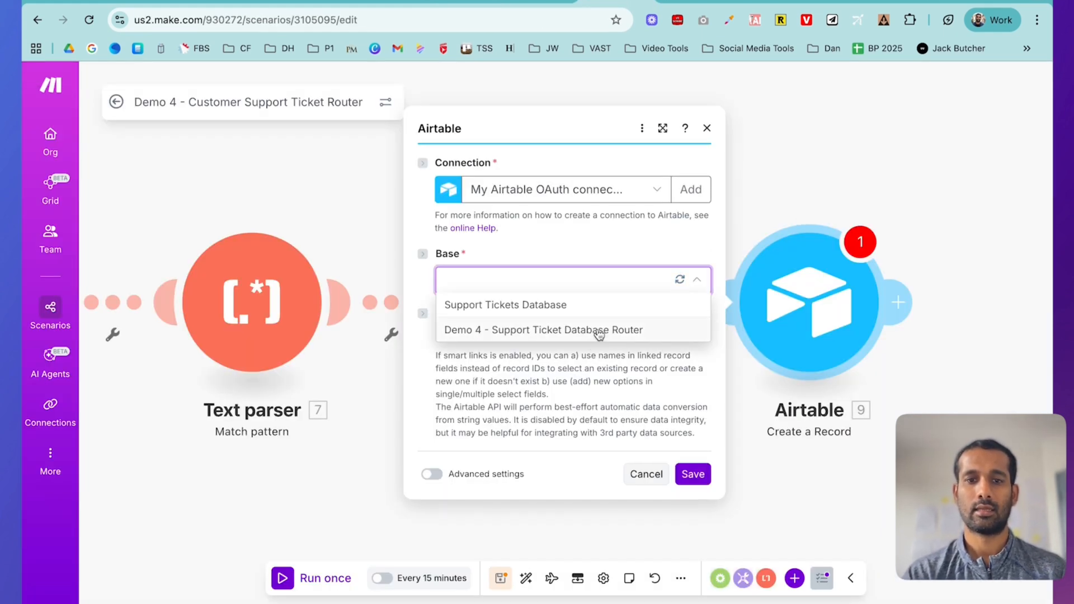
click(598, 330)
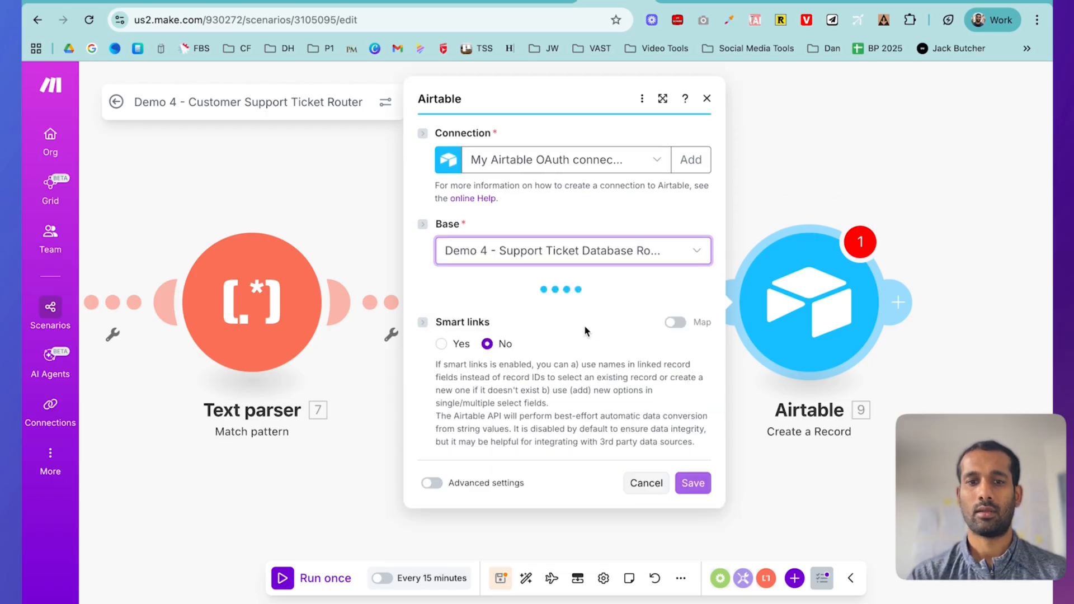
click(561, 309)
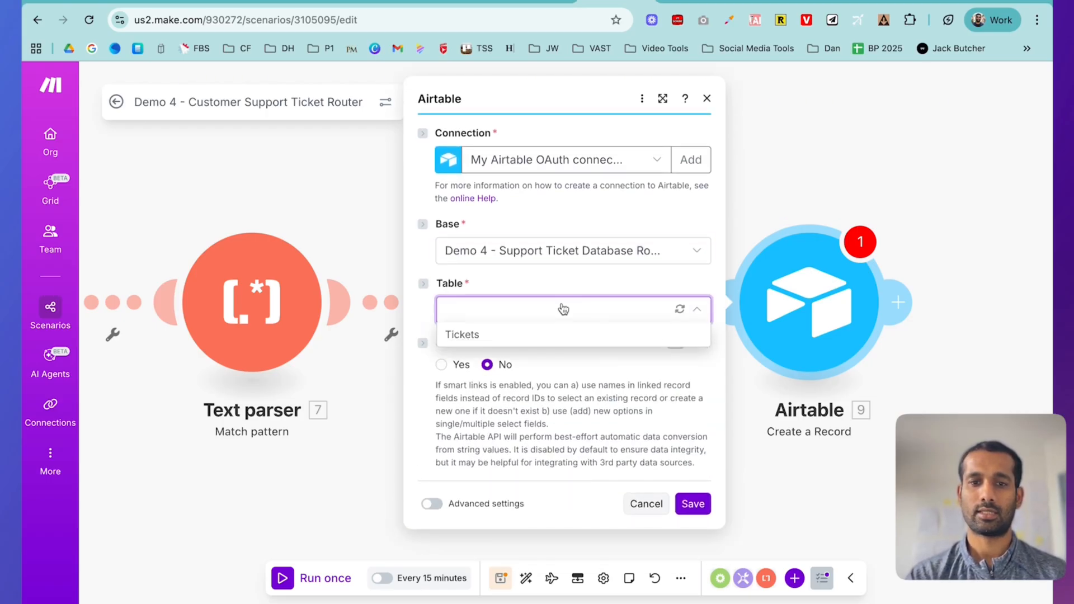
click(516, 333)
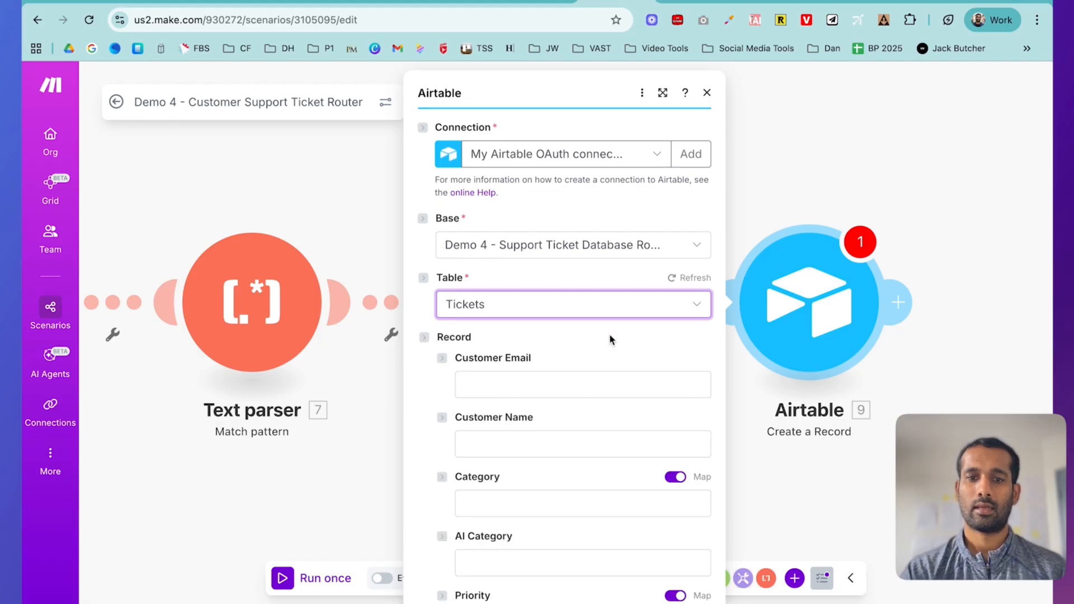
scroll(609, 339, down, 3)
scroll(609, 335, down, 3)
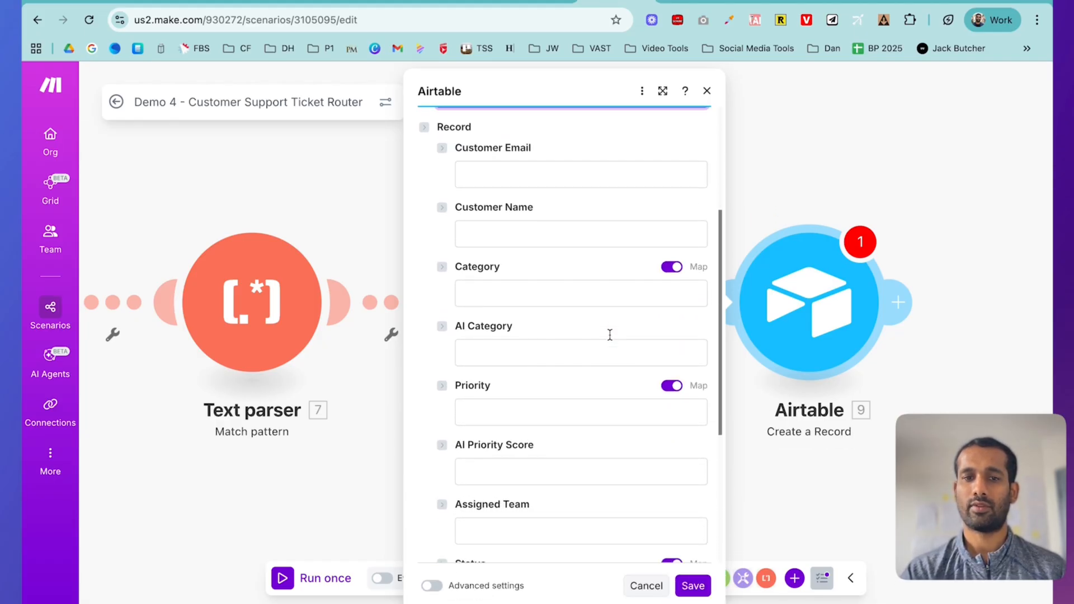
- Map Respondent Email into Customer Email and the Name answer value into Customer Name
click(531, 172)
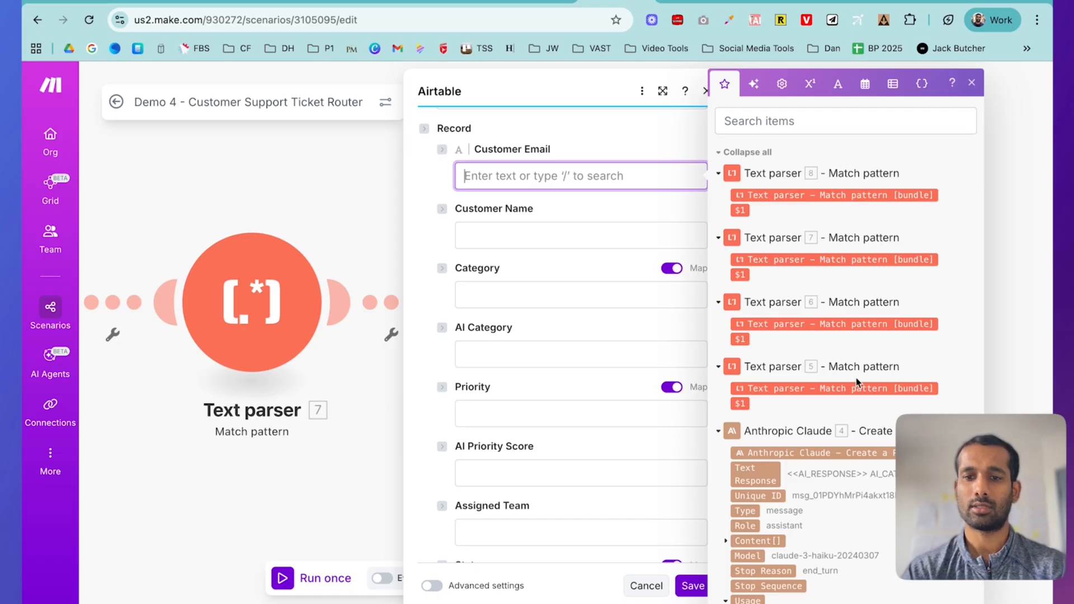
scroll(856, 378, down, 7)
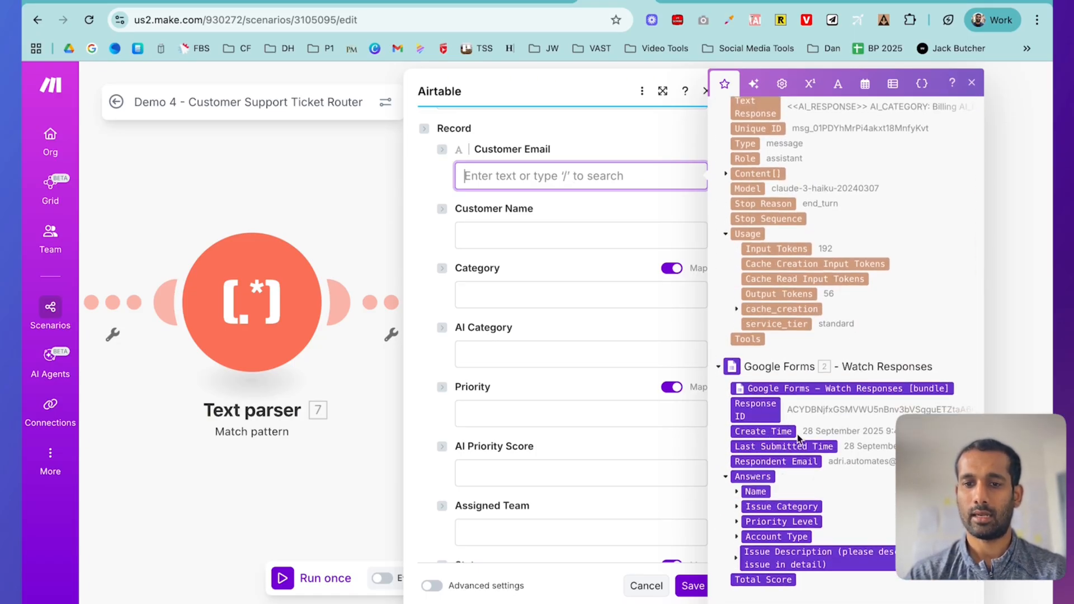
click(781, 461)
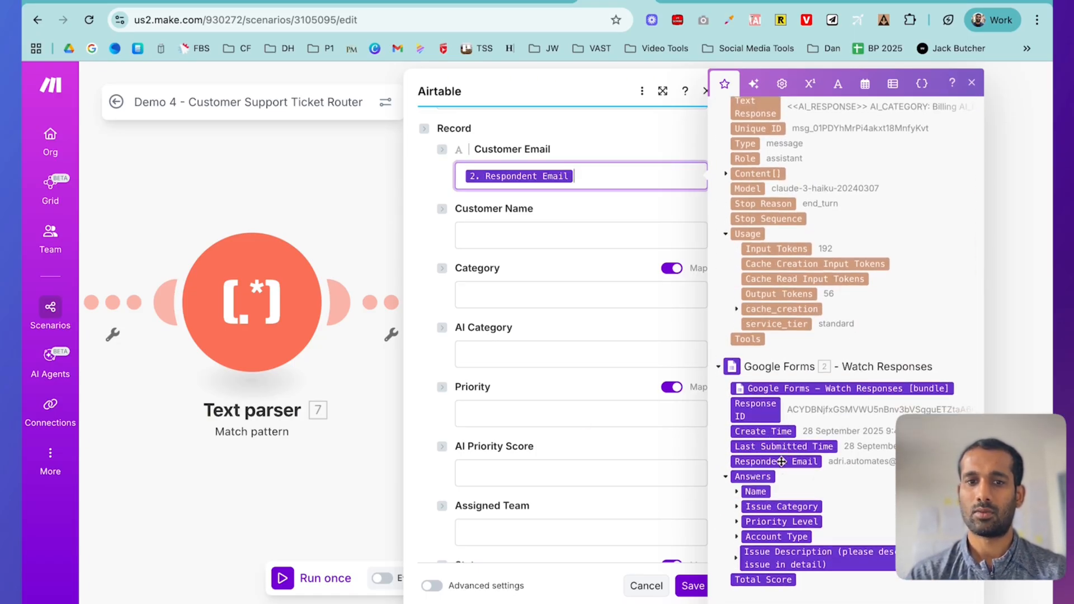
click(574, 242)
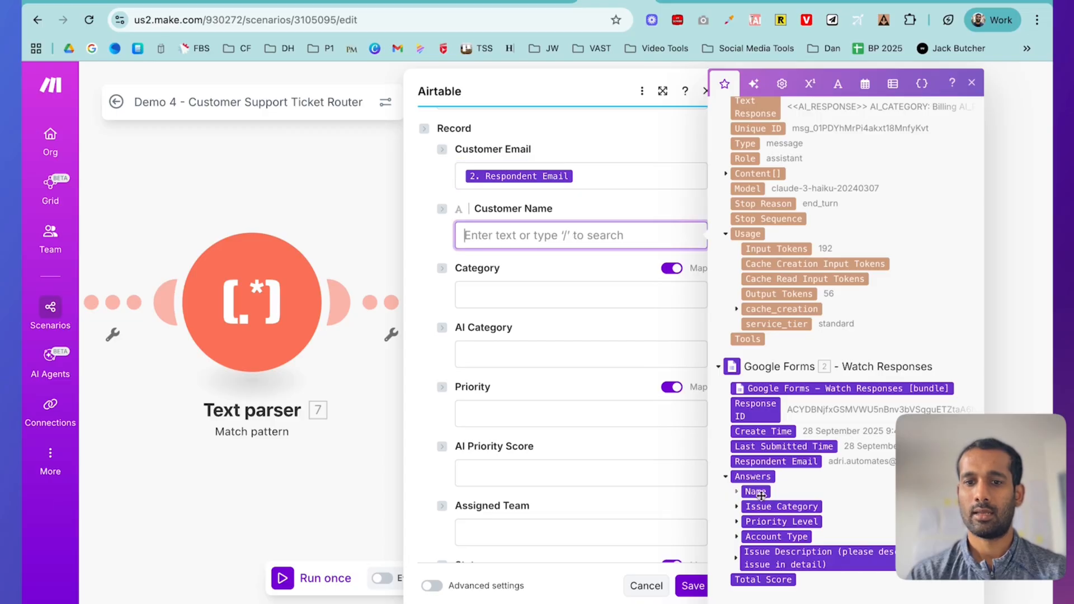
click(738, 492)
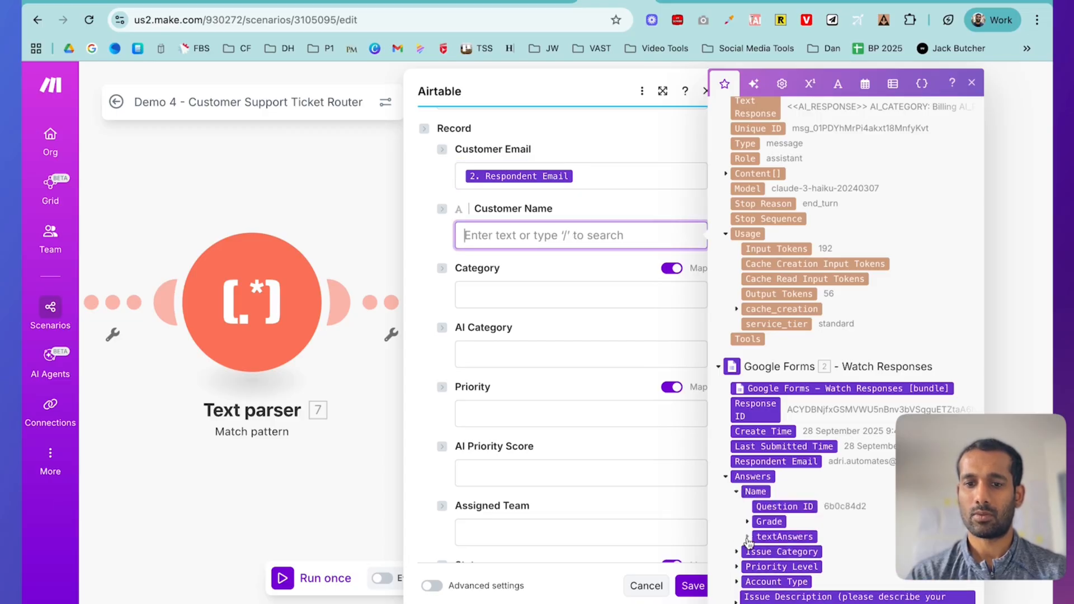
click(747, 537)
scroll(790, 528, down, 1)
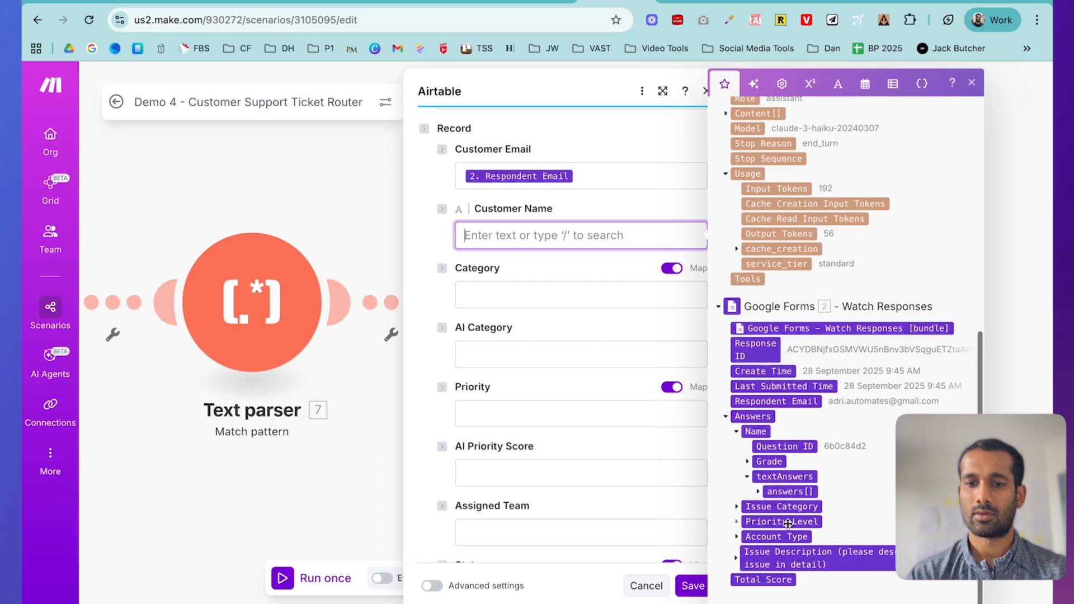
click(758, 493)
click(790, 507)
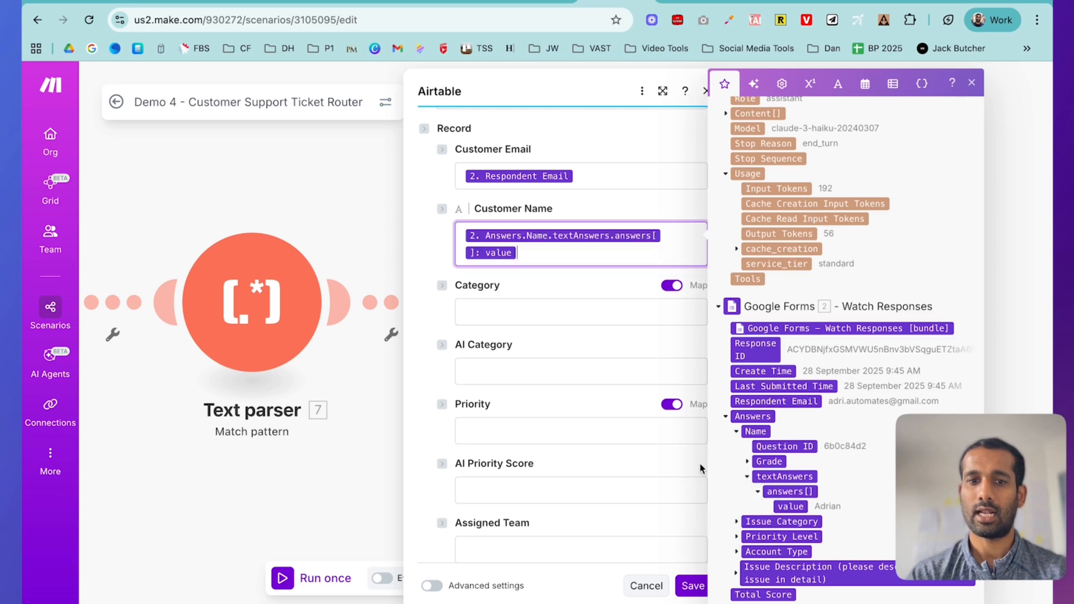
- Map the form's Issue Category answer value into the Category field
click(528, 316)
scroll(837, 472, down, 10)
click(737, 507)
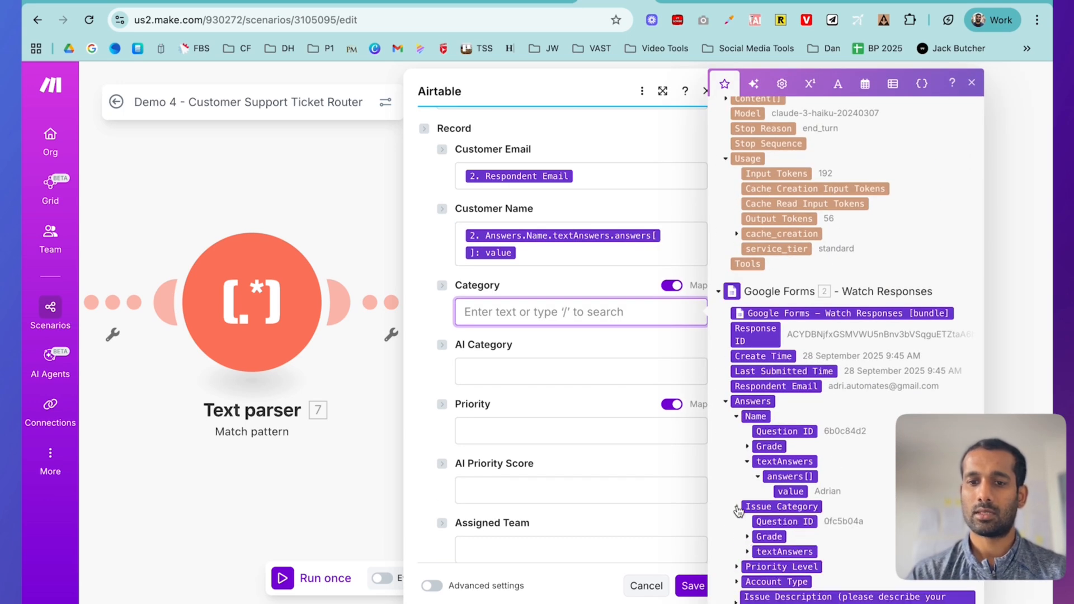
click(746, 553)
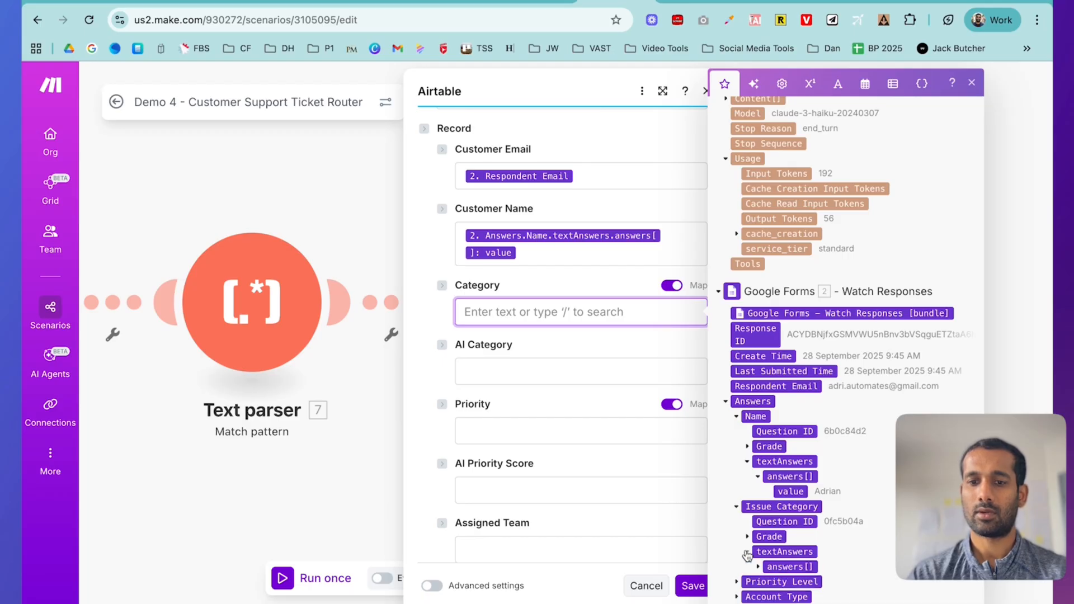
scroll(747, 554, down, 1)
click(760, 507)
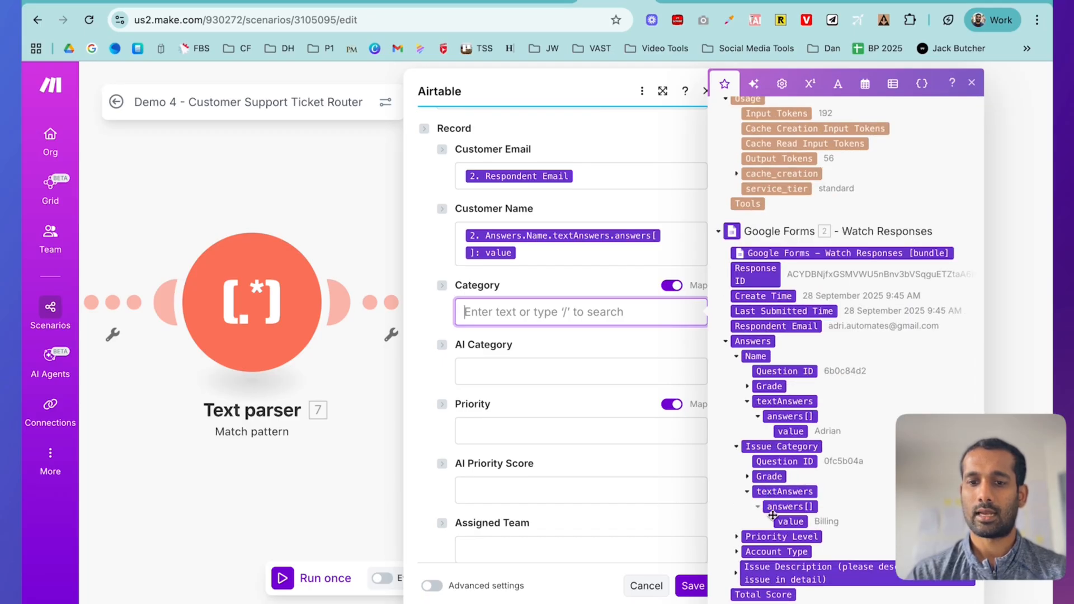
click(785, 523)
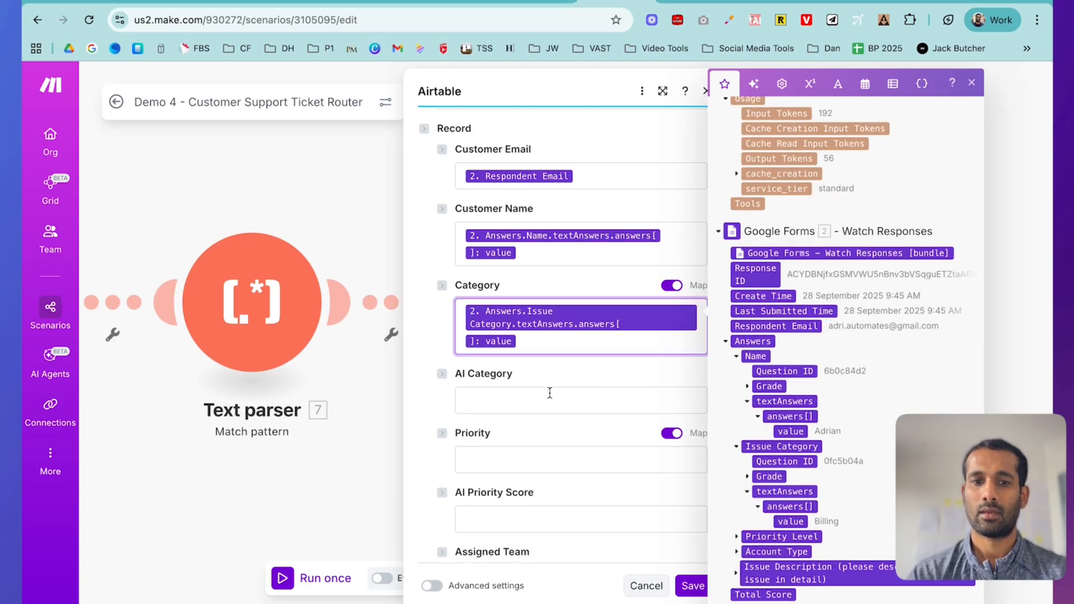
click(540, 400)
scroll(777, 361, up, 8)
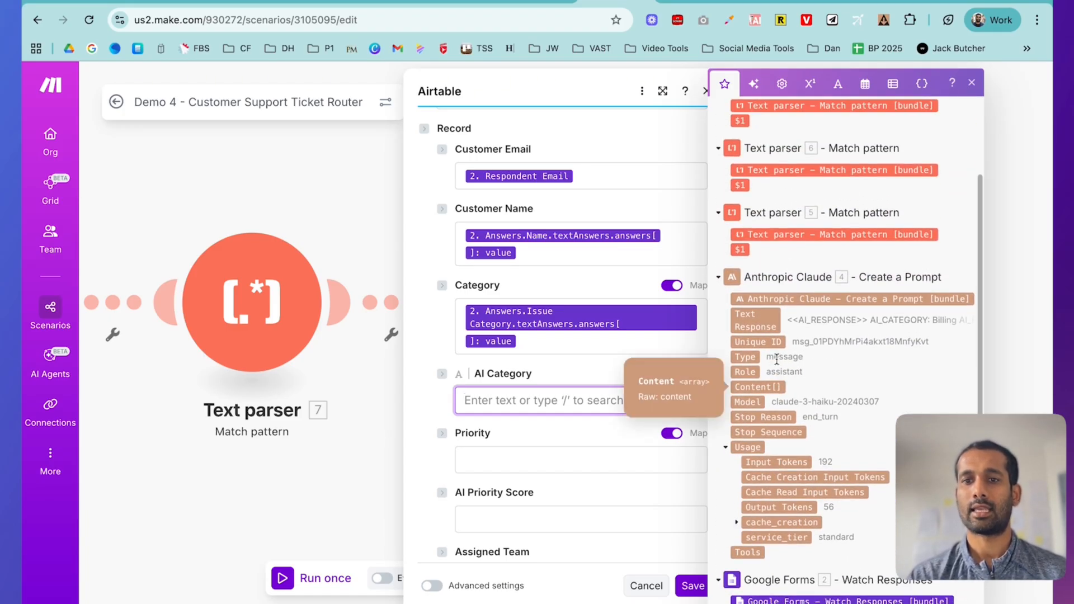
scroll(777, 359, up, 1)
scroll(777, 360, up, 3)
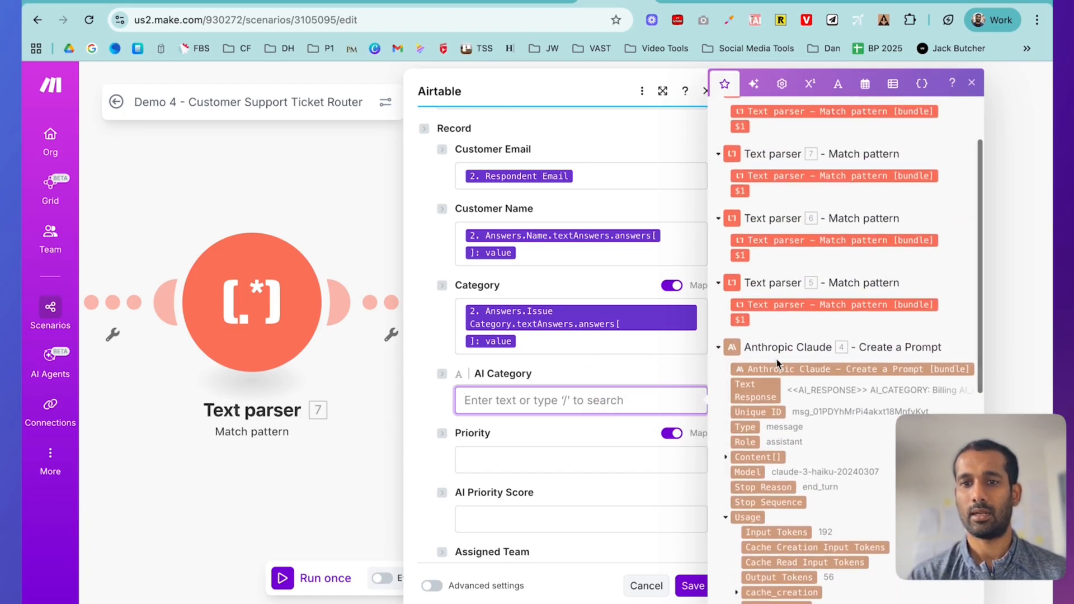
scroll(777, 361, up, 1)
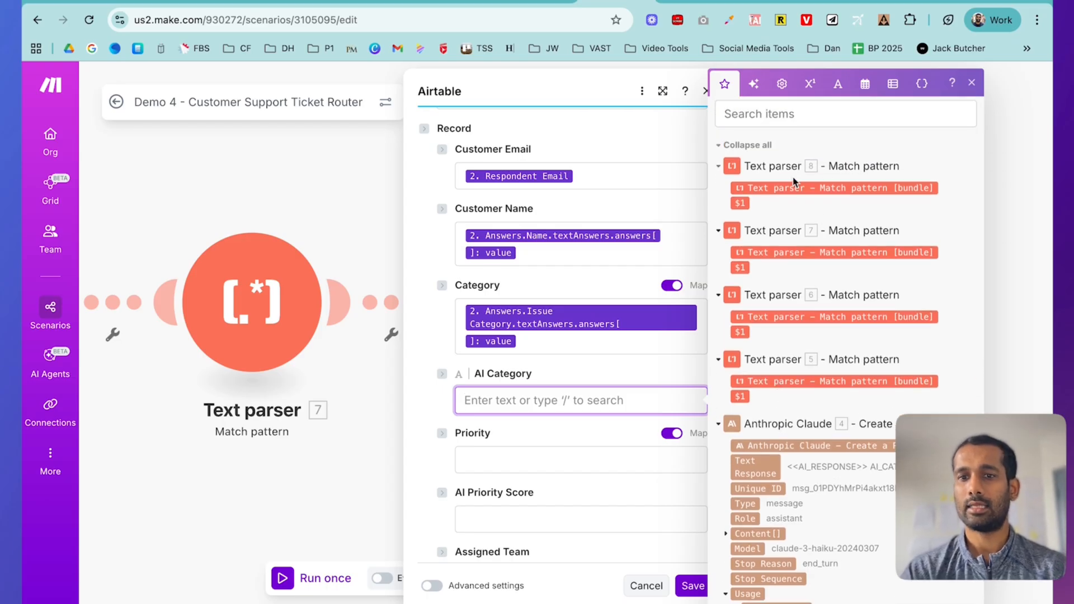
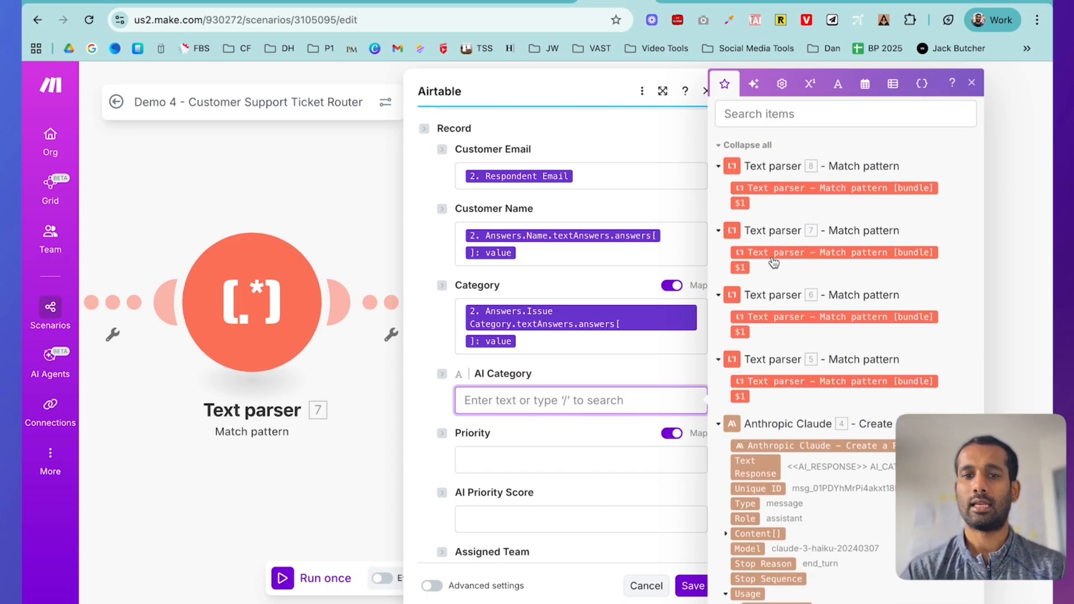
- Save the Airtable Create a Record module with email, name and category mapped
click(691, 588)
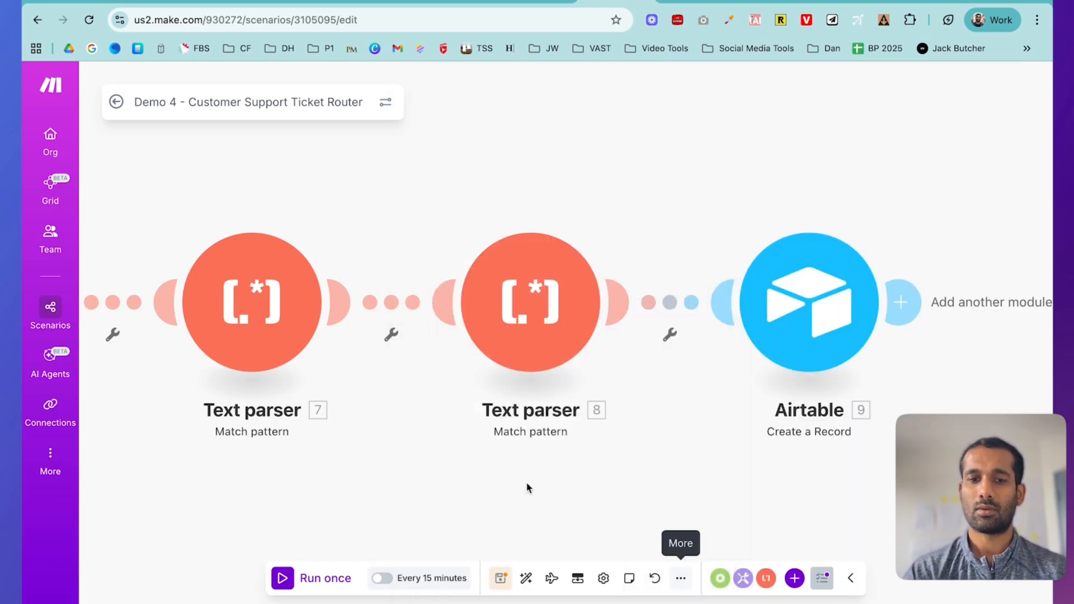
- Rename the first text parser to AI_CATEGORY, taken from its pattern
scroll(495, 453, left, 10)
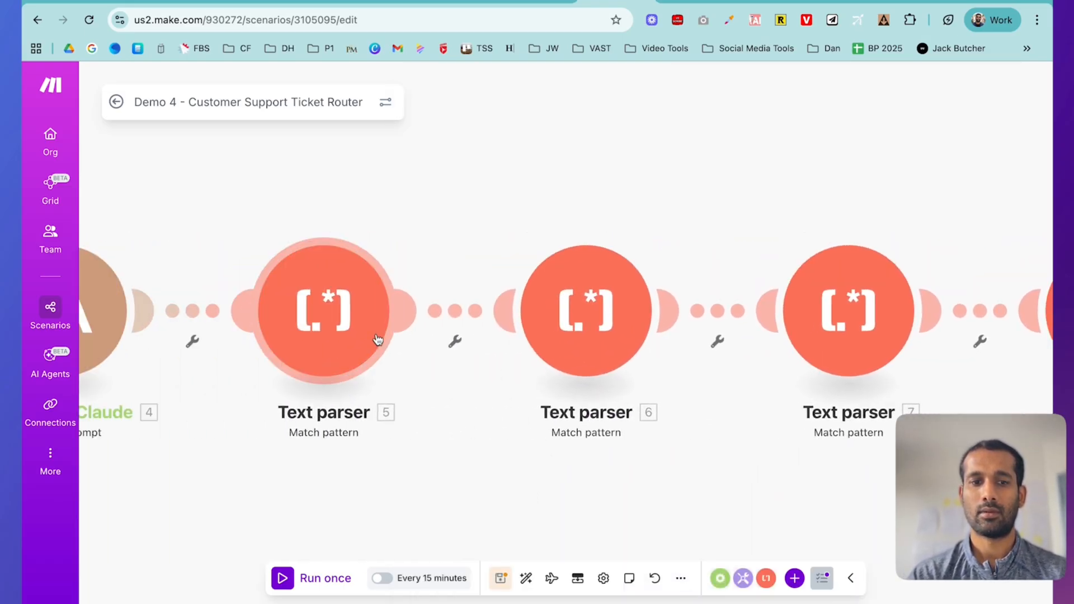
click(350, 328)
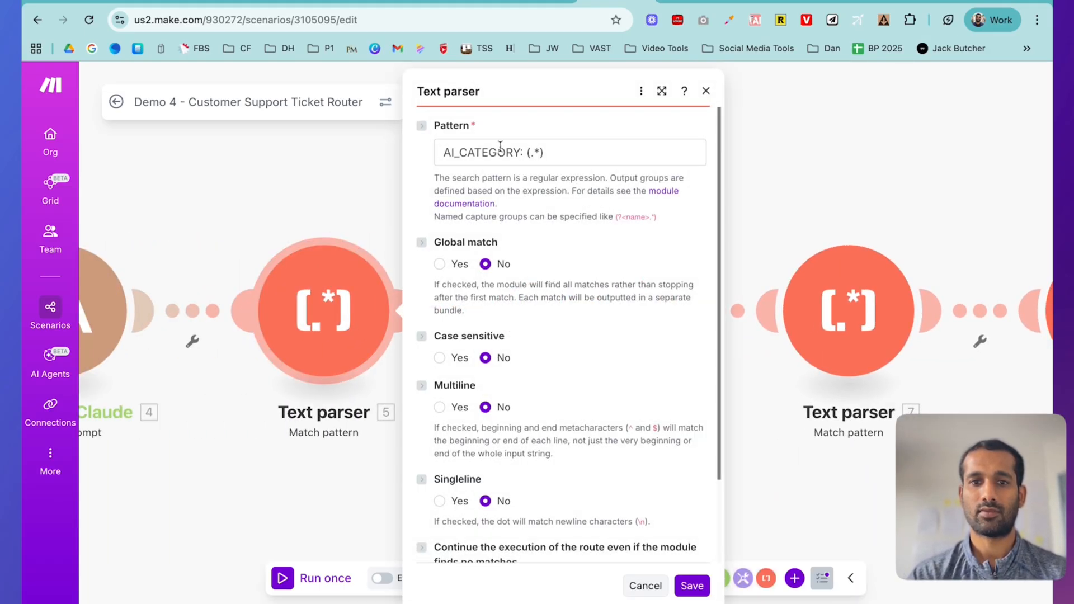
drag(444, 152, 514, 153)
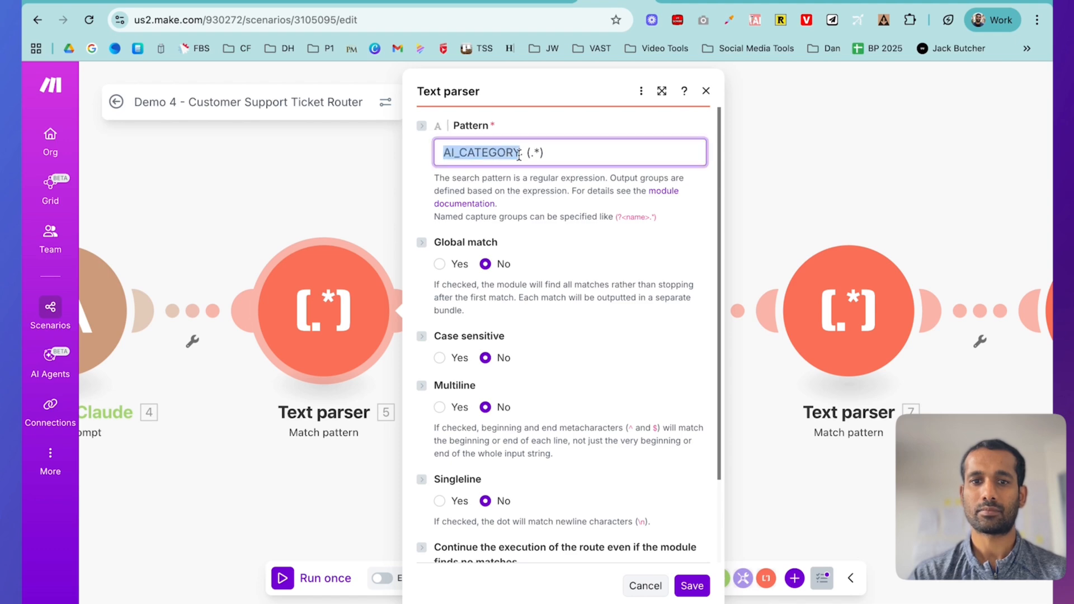
click(705, 93)
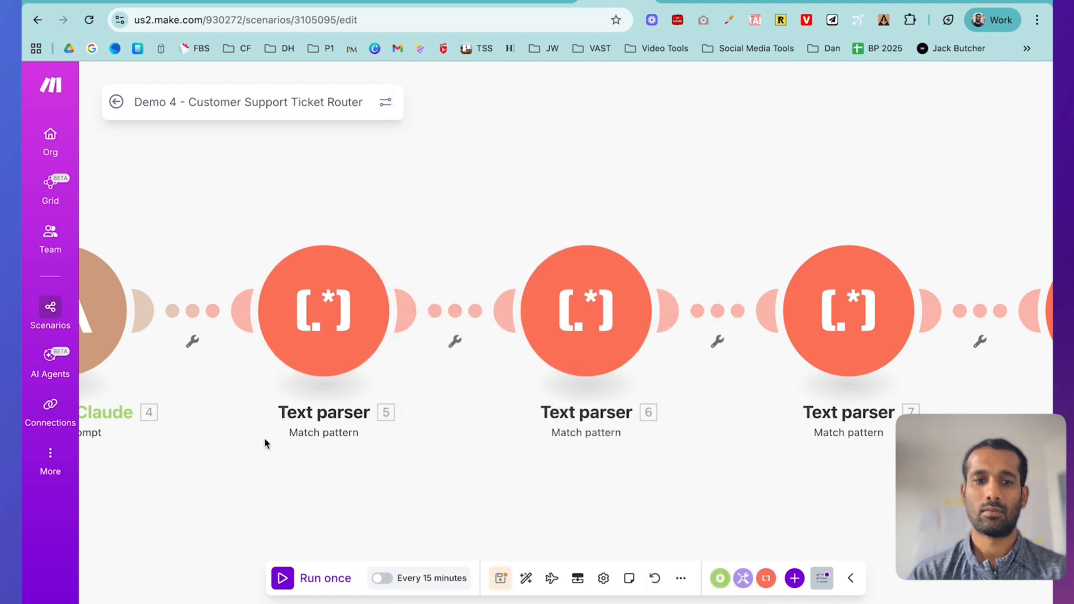
right_click(333, 305)
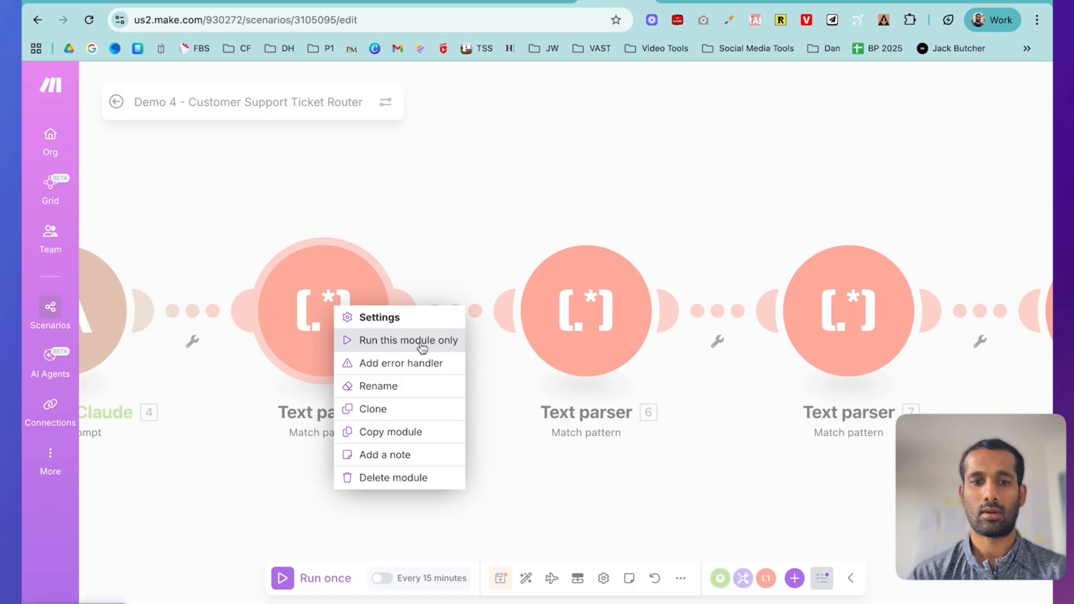
click(418, 386)
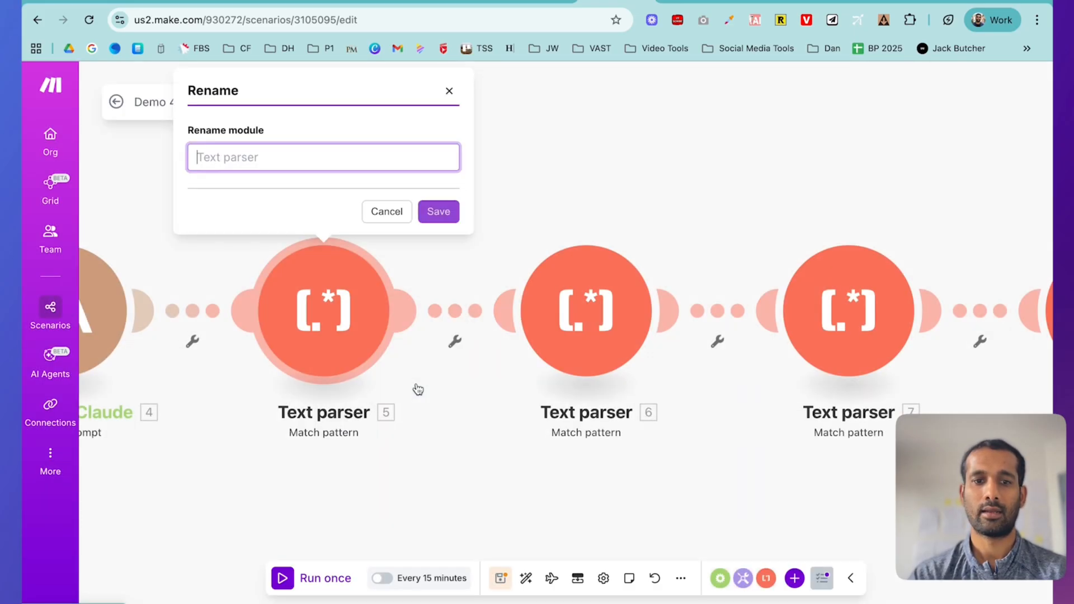
text(AI_CATEGORY)
click(437, 210)
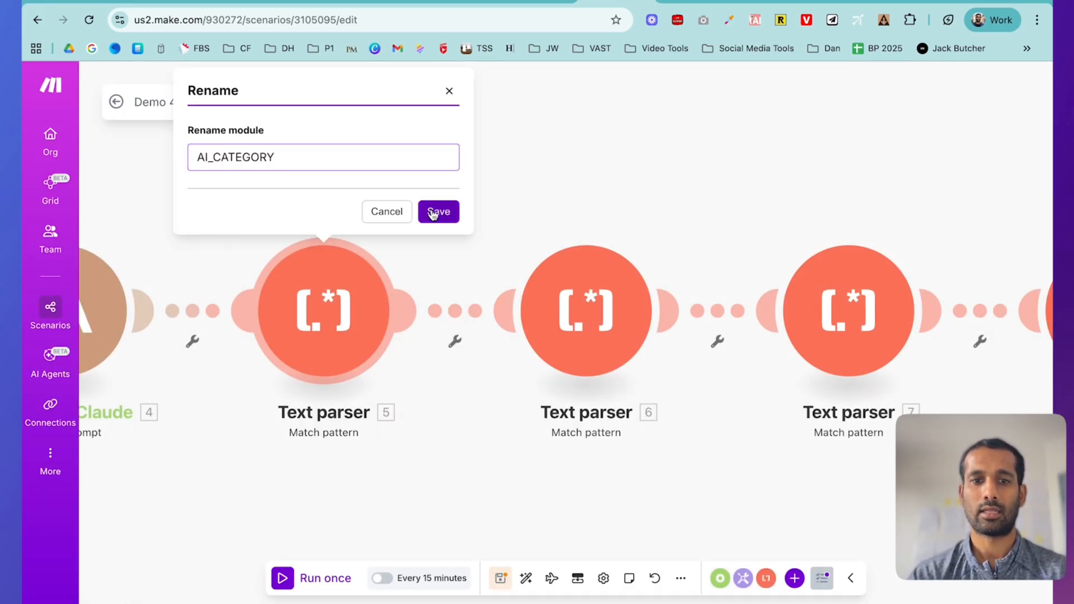
- Rename the second text parser to AI_PRIORITY_SCORE, copied from its pattern
click(591, 320)
drag(700, 154, 815, 158)
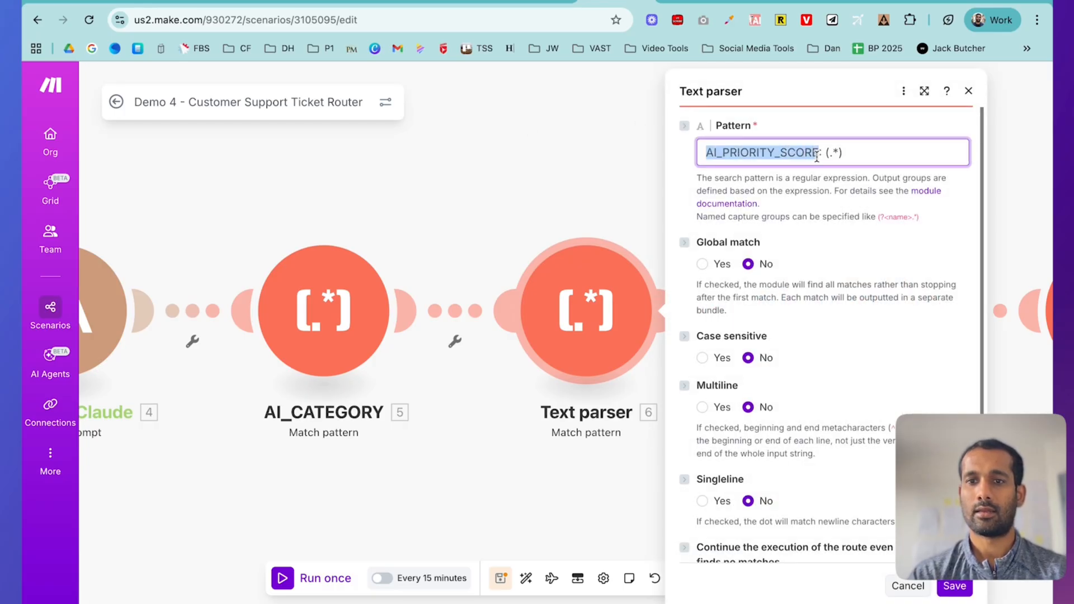
right_click(599, 311)
click(619, 390)
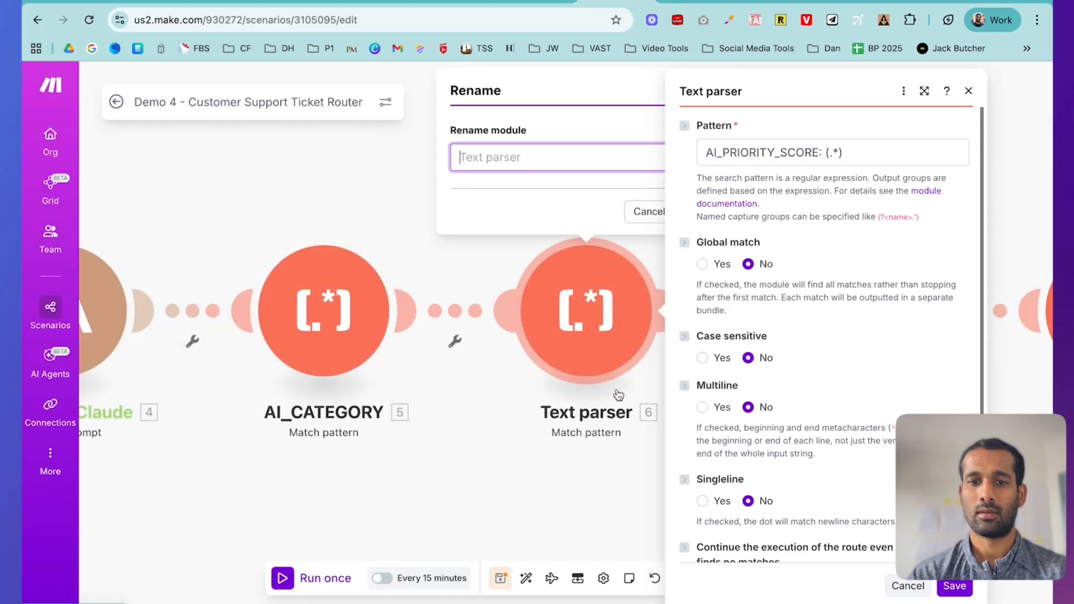
text(AI_PRIORITY_SCORE)
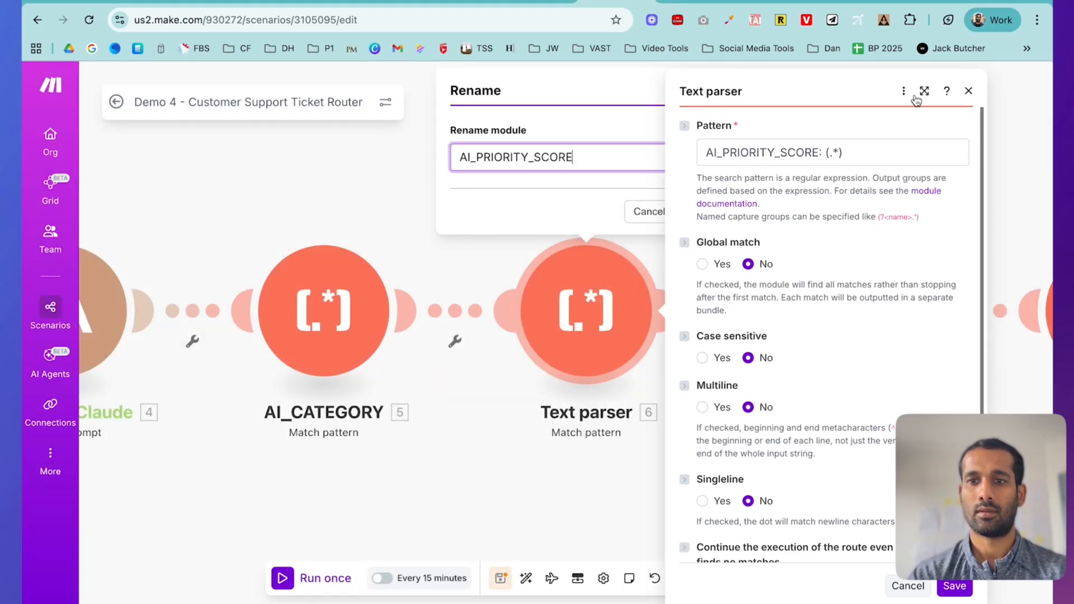
click(969, 91)
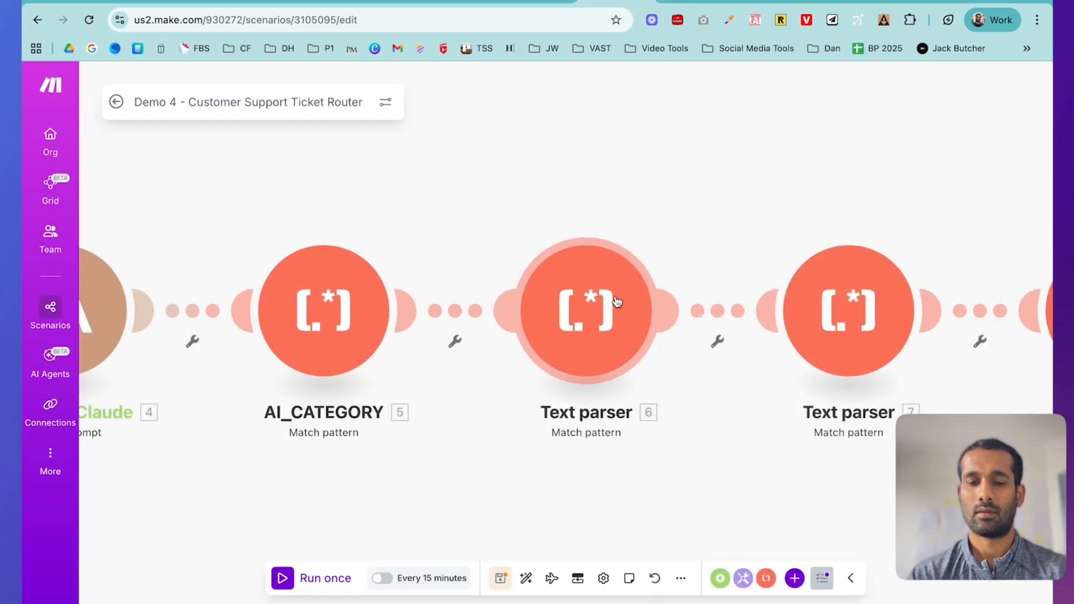
right_click(617, 302)
click(638, 376)
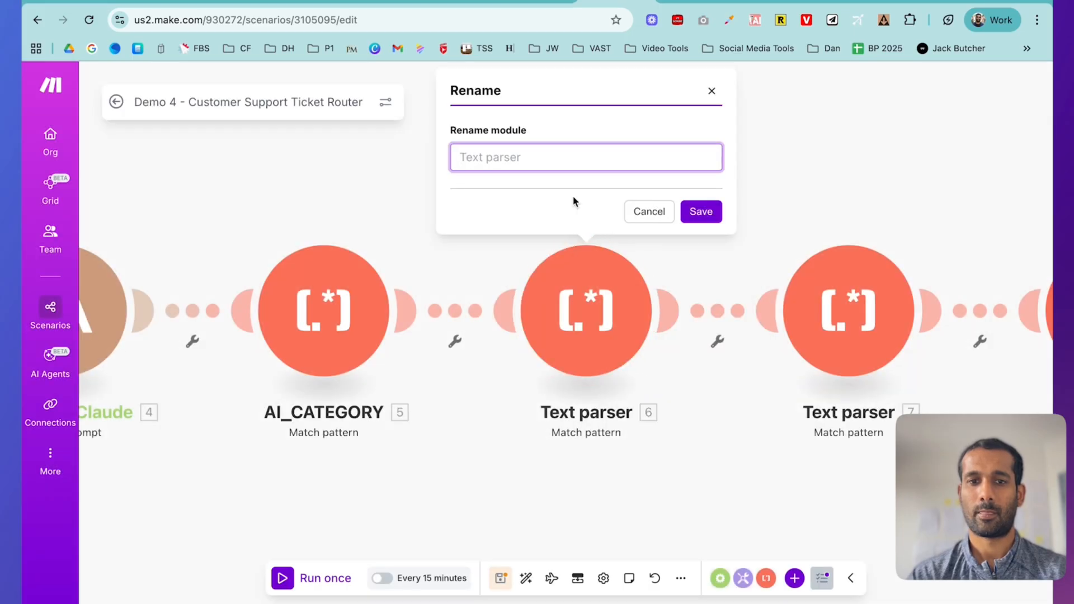
text(AI_PRIORITY_SCORE)
click(700, 212)
- Rename the third text parser to ASSIGNED_TEAM, copied from its pattern
scroll(698, 215, right, 5)
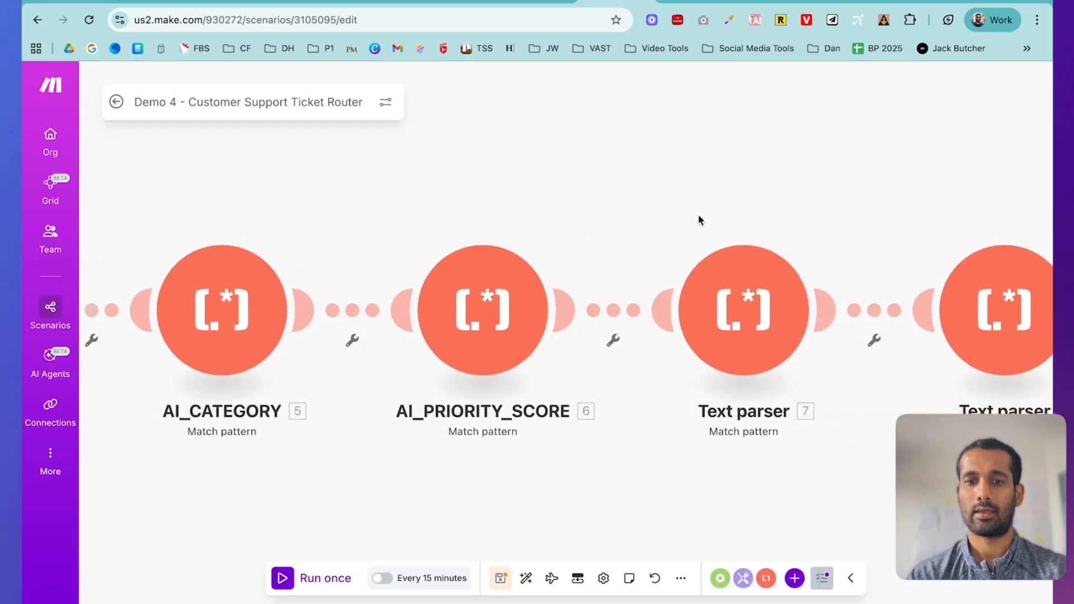
click(556, 310)
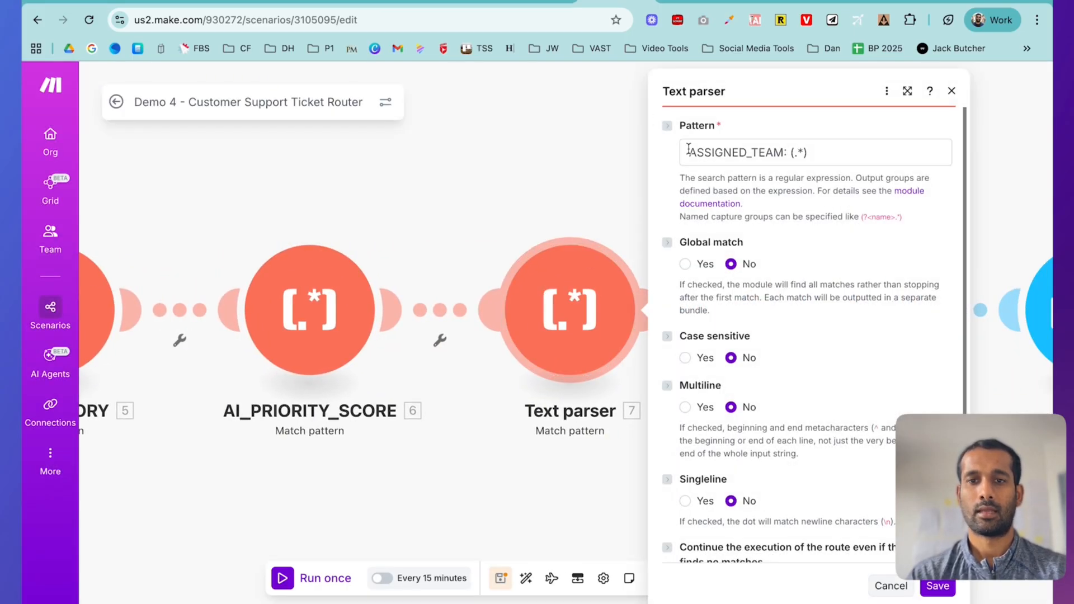
click(687, 150)
double_click(713, 151)
key(ctrl+c)
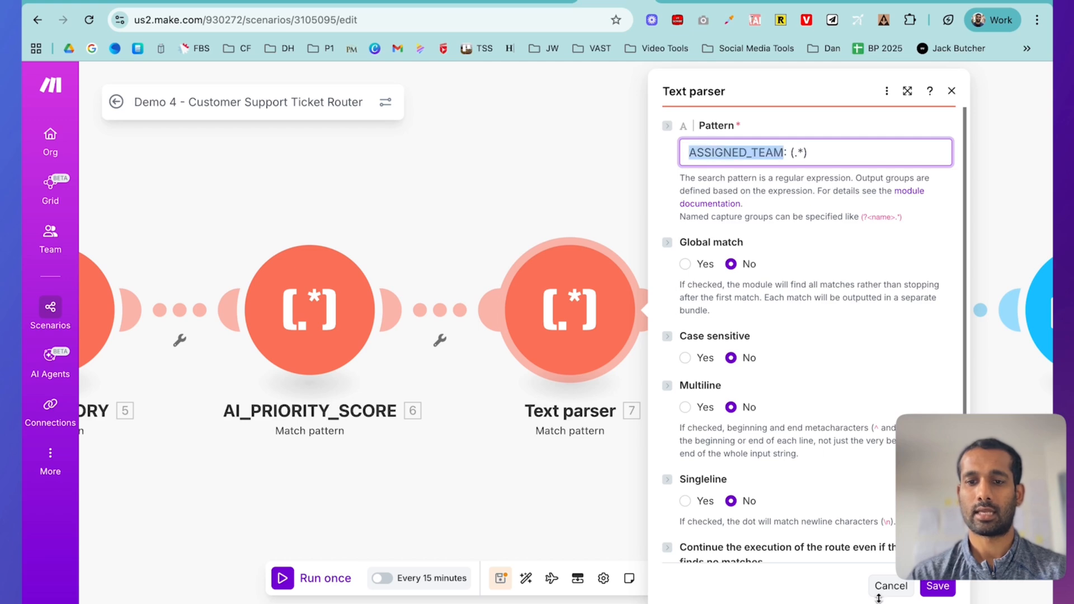
click(939, 593)
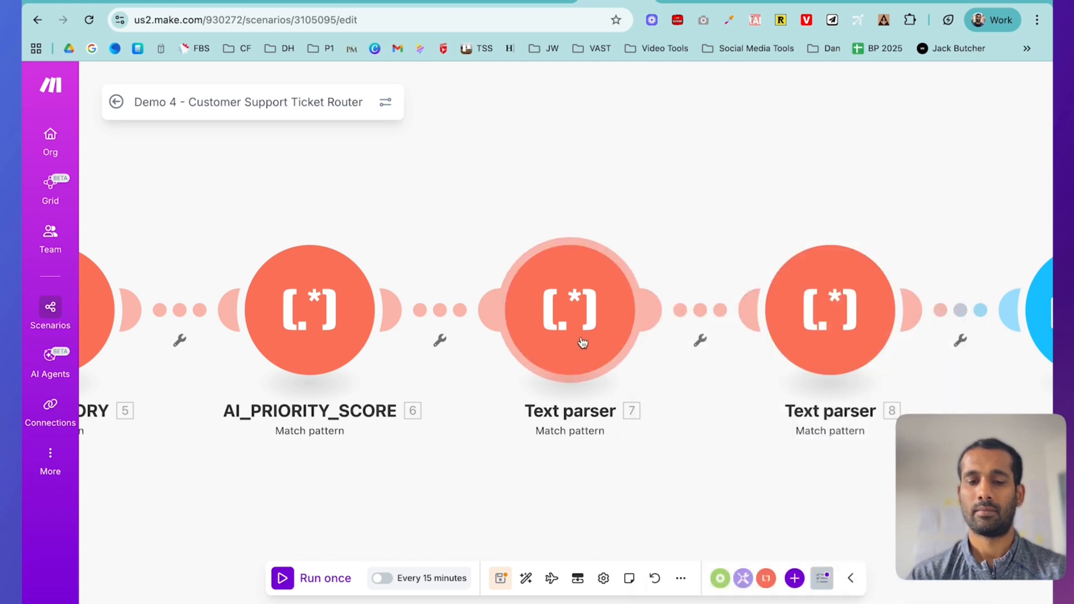
right_click(582, 343)
click(622, 420)
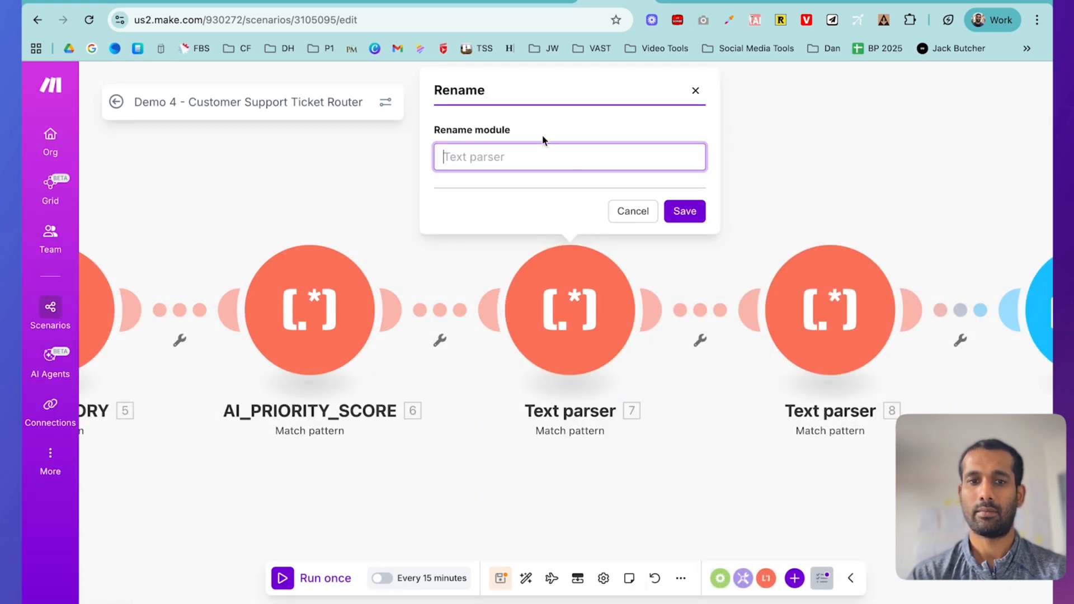
key(ctrl+v)
click(684, 211)
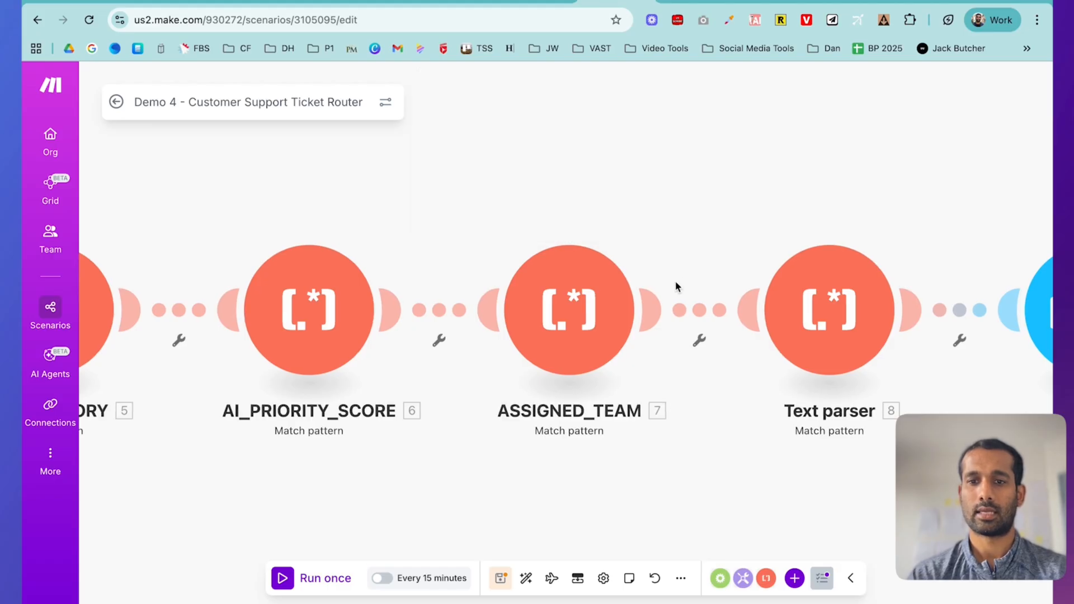
- Rename the fourth text parser to ESCALATION_NEEDED, copied from its pattern
scroll(676, 285, right, 5)
click(573, 309)
click(697, 154)
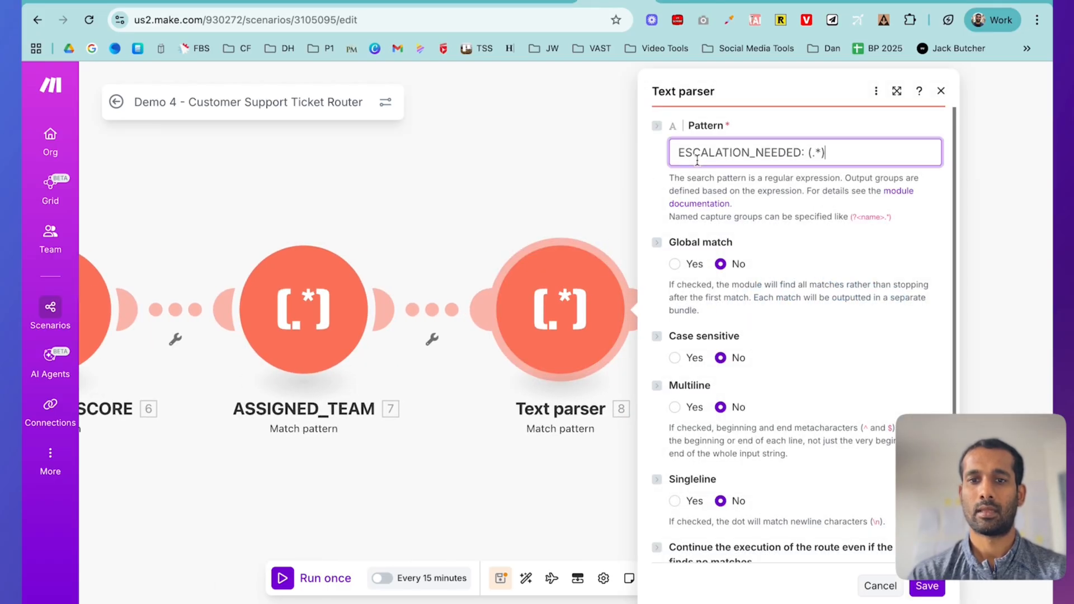
double_click(702, 153)
key(ctrl+c)
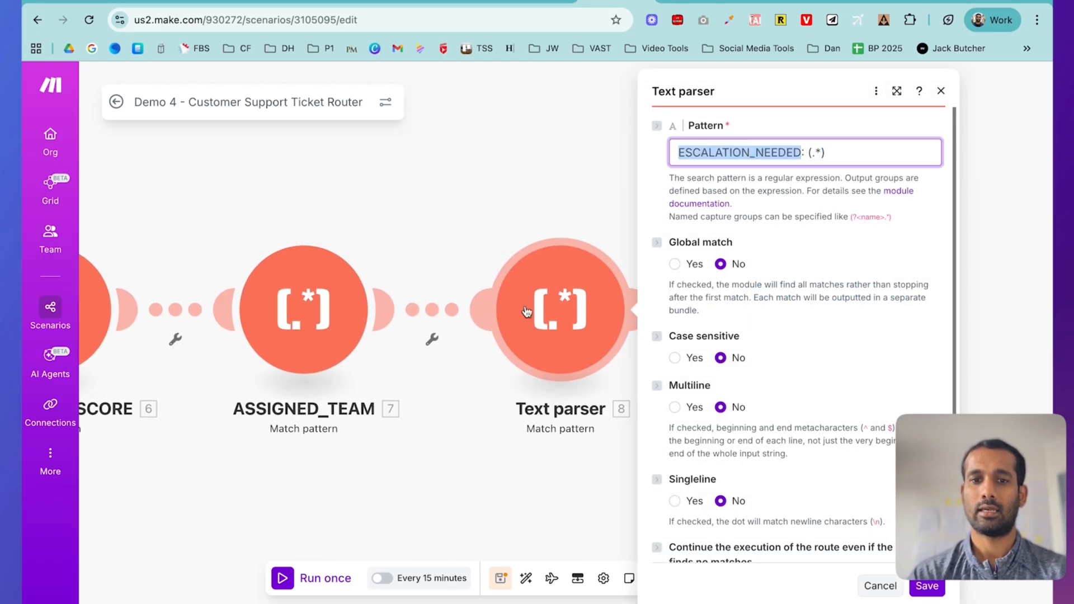
right_click(553, 310)
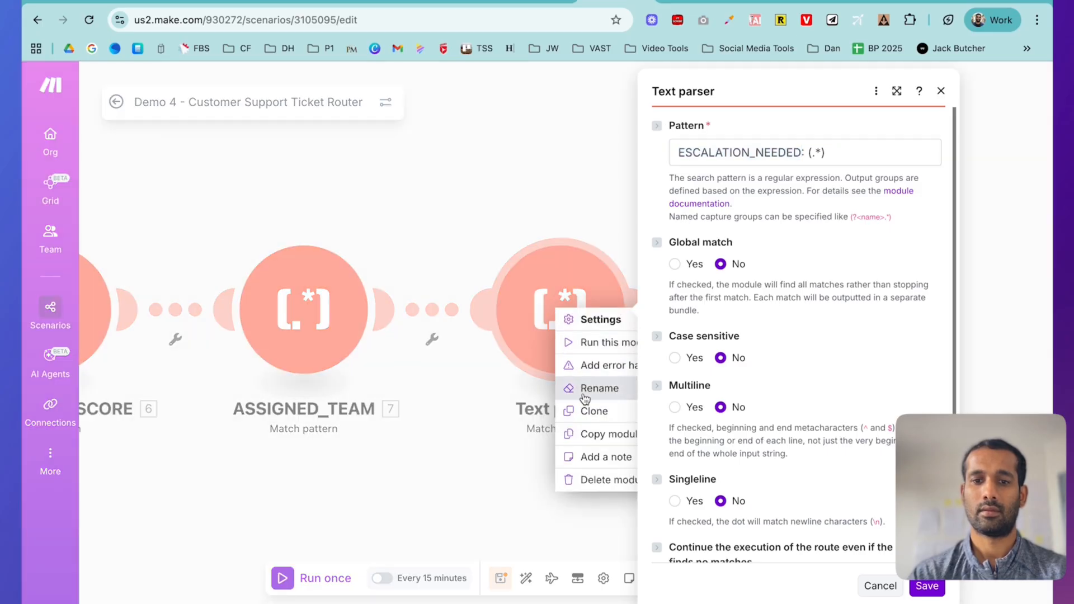
click(885, 590)
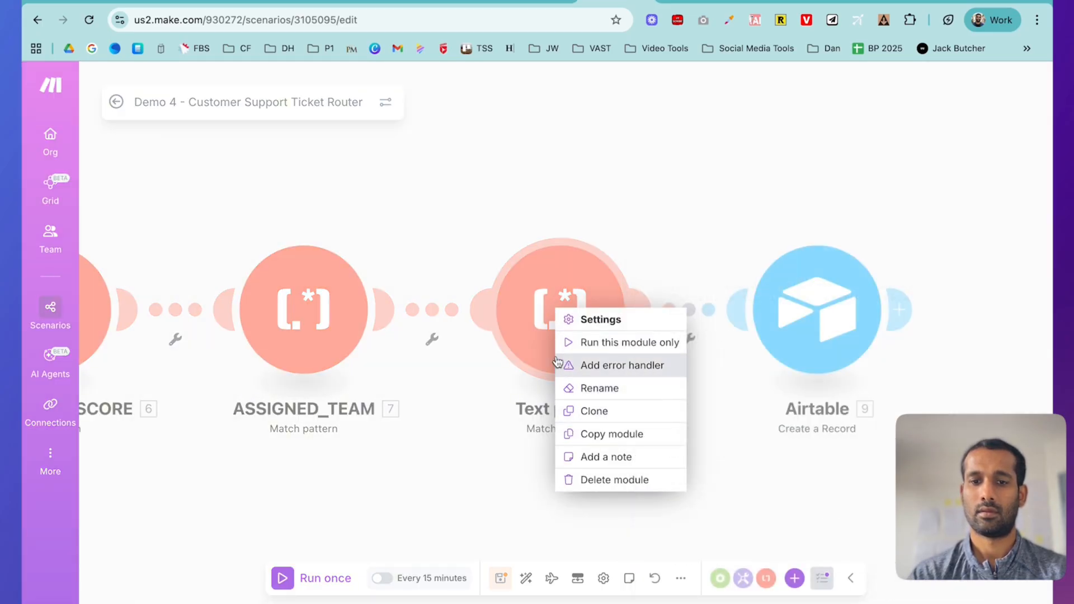
click(607, 386)
key(ctrl+v)
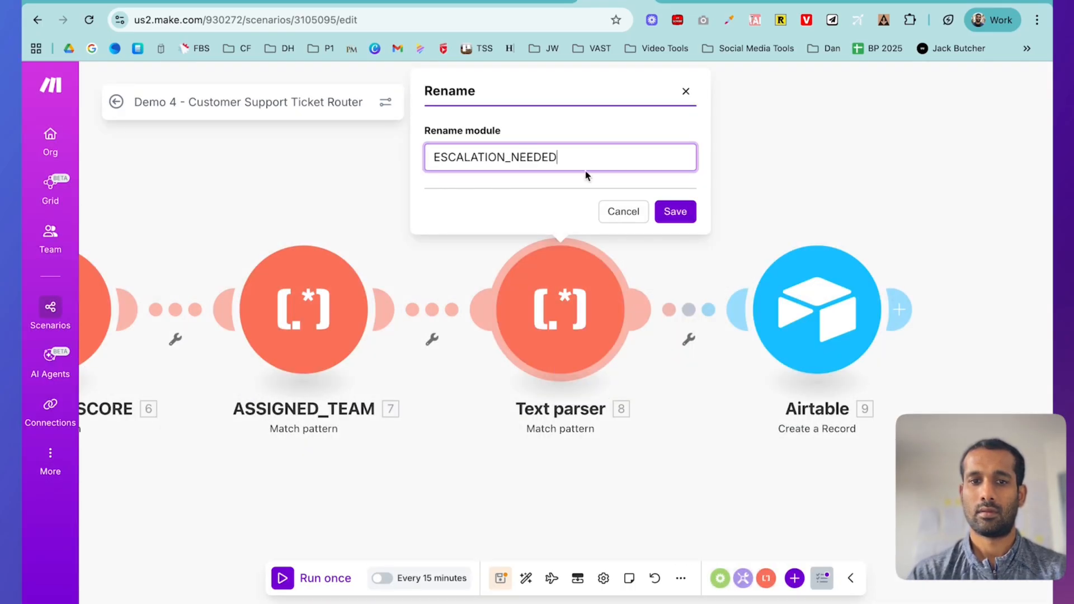
click(674, 211)
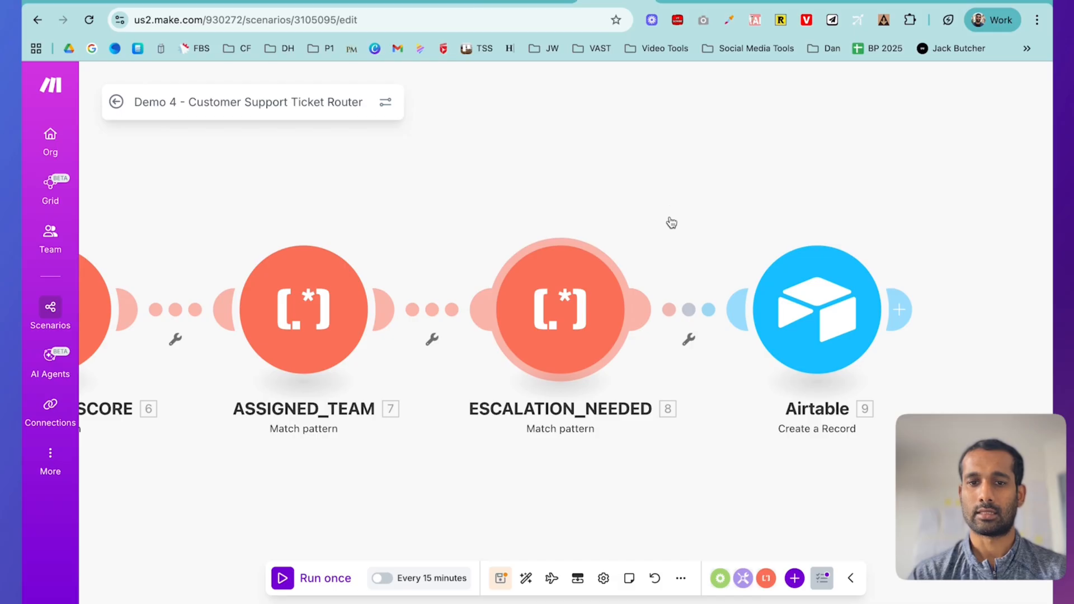
- Map the AI_CATEGORY parser result into the Airtable AI Category field
click(826, 312)
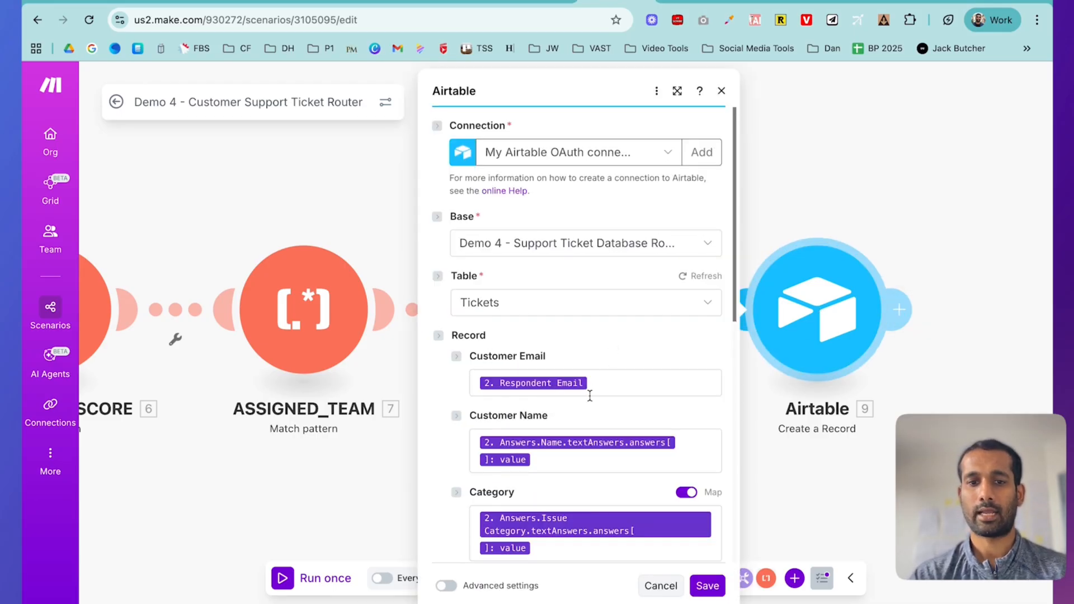
scroll(588, 385, down, 3)
scroll(589, 396, down, 3)
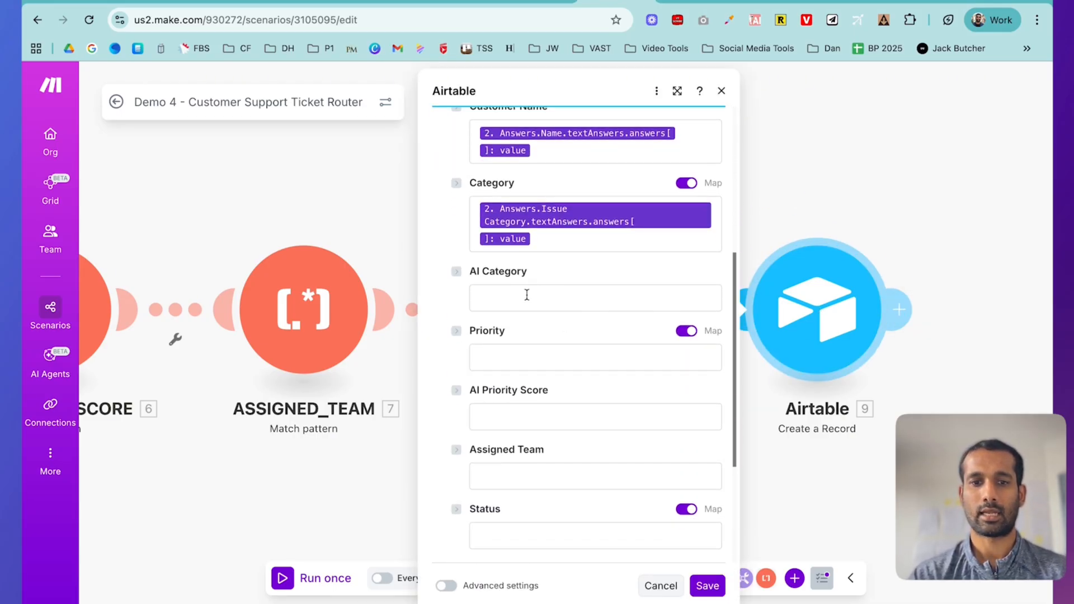
click(526, 296)
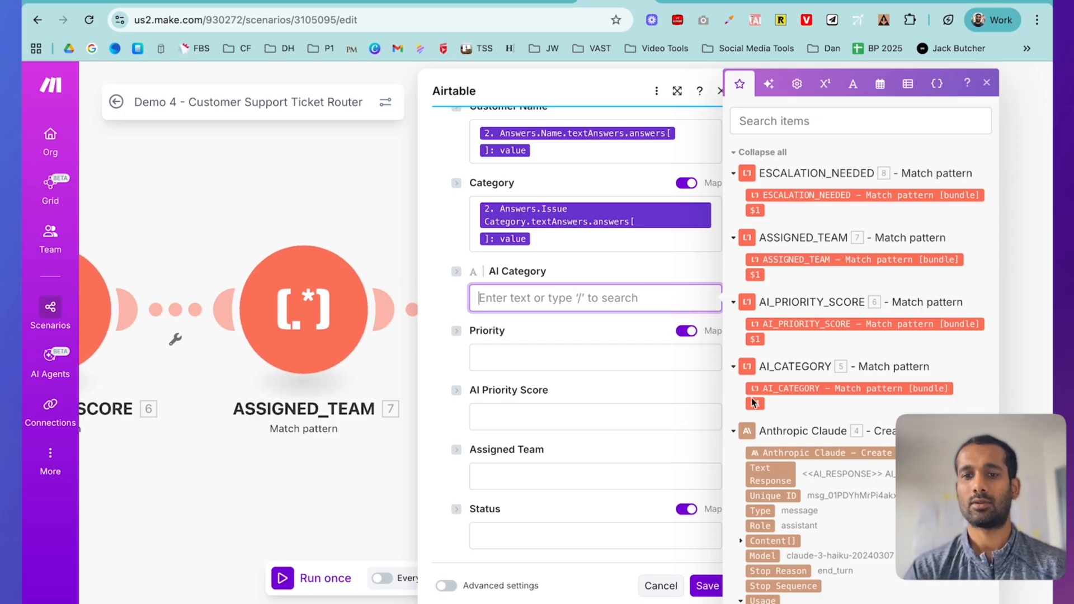
mouse_move(754, 406)
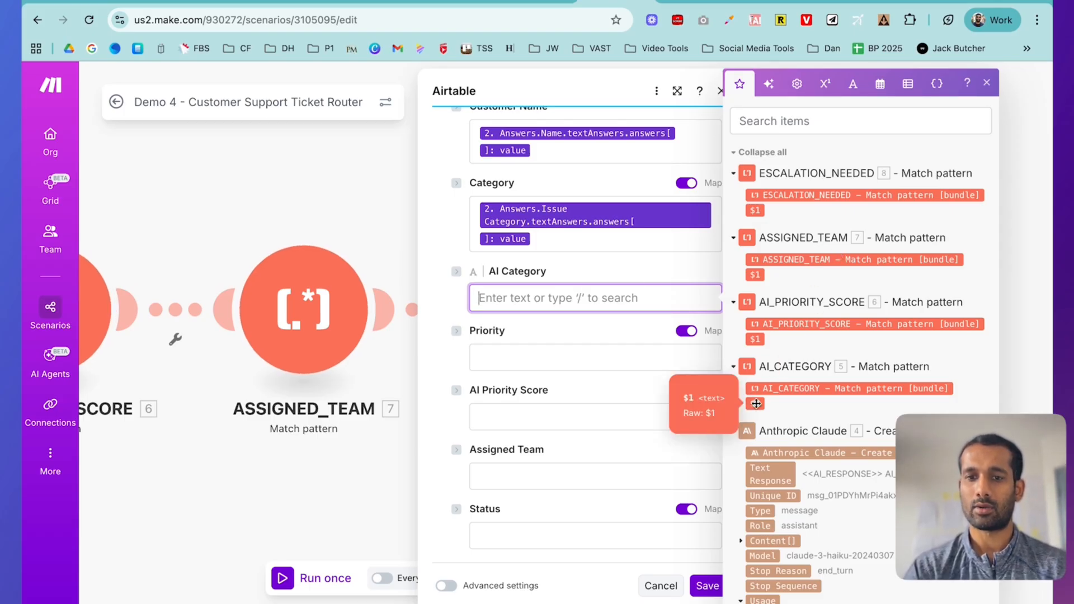
click(756, 403)
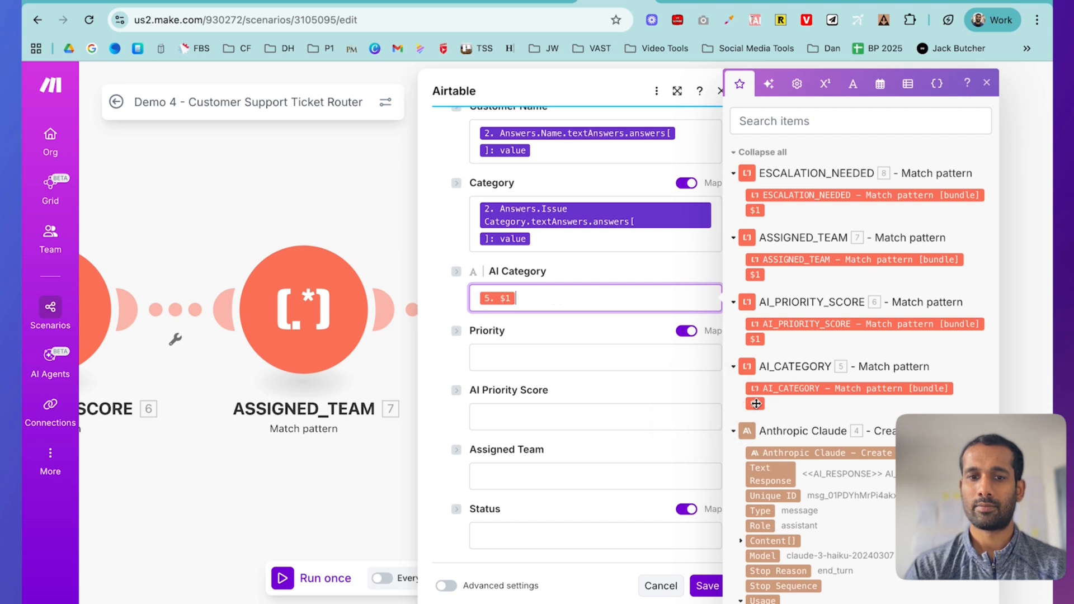
- Map the form's Priority Level answer value into the Priority field
click(581, 361)
mouse_move(755, 338)
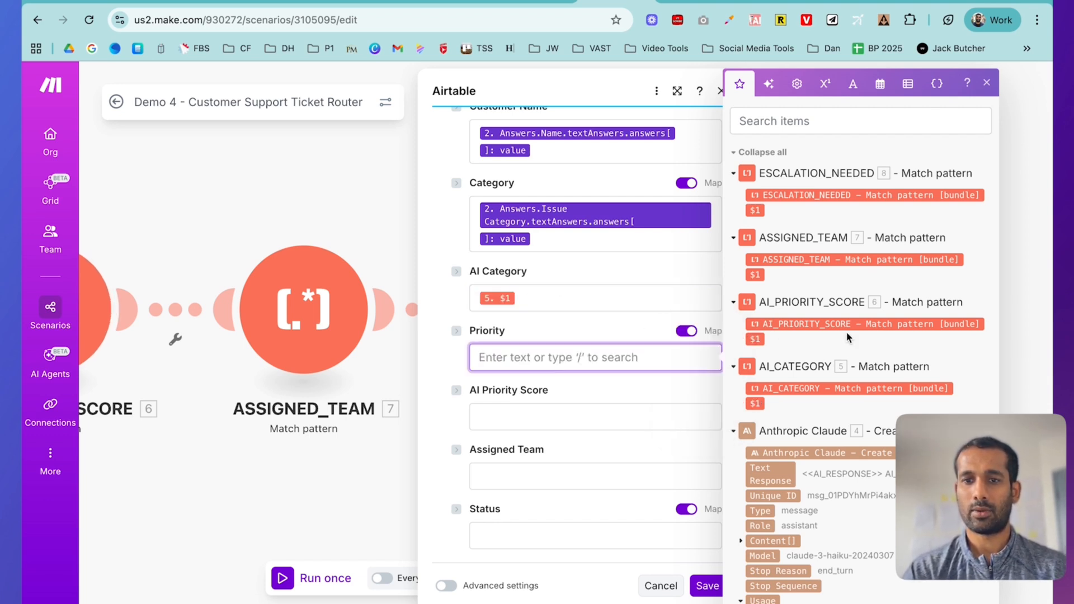
scroll(824, 420, down, 7)
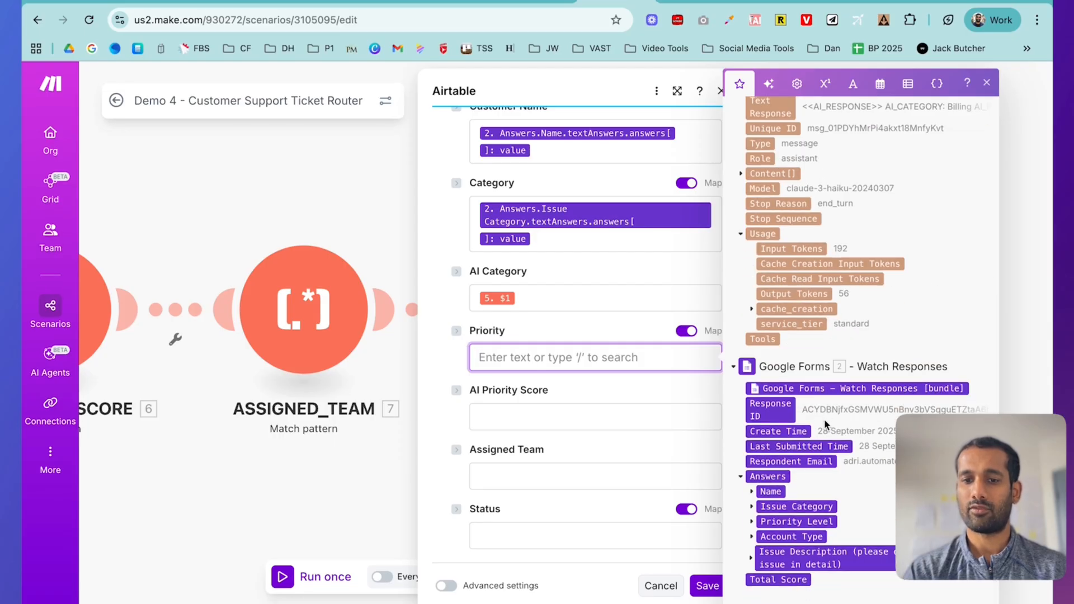
click(751, 521)
scroll(784, 551, down, 1)
click(763, 522)
click(773, 538)
scroll(786, 528, down, 1)
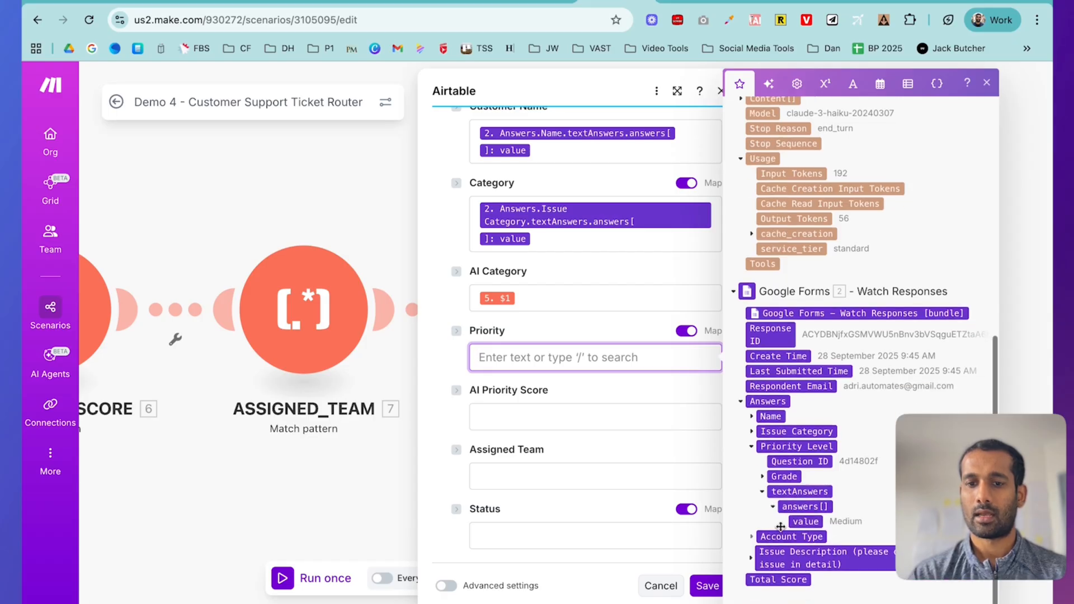
click(801, 520)
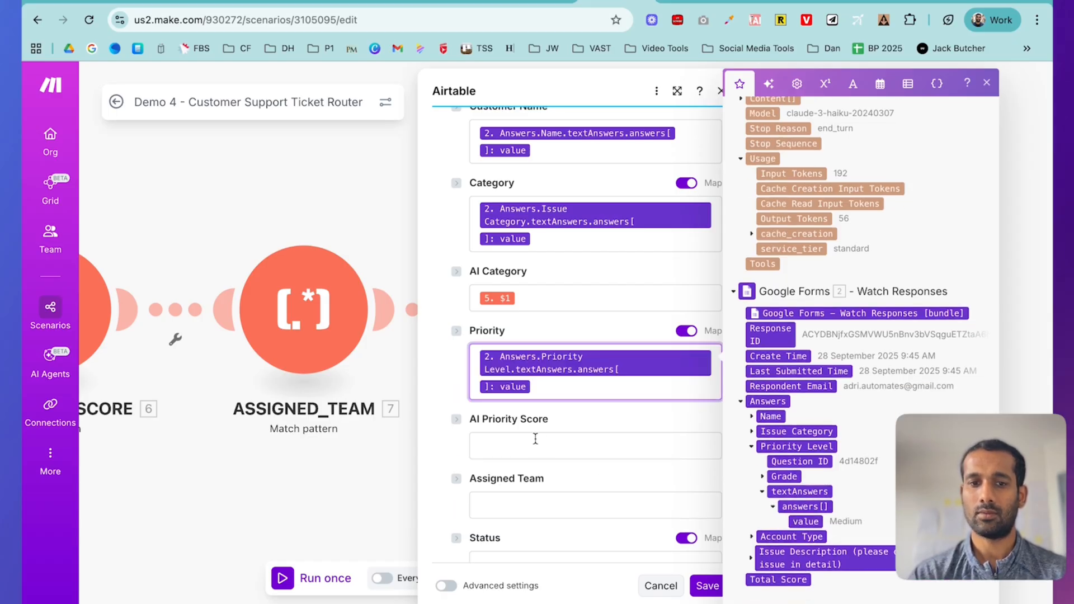
- Map AI_PRIORITY_SCORE into AI Priority Score and ASSIGNED_TEAM into Assigned Team
click(533, 445)
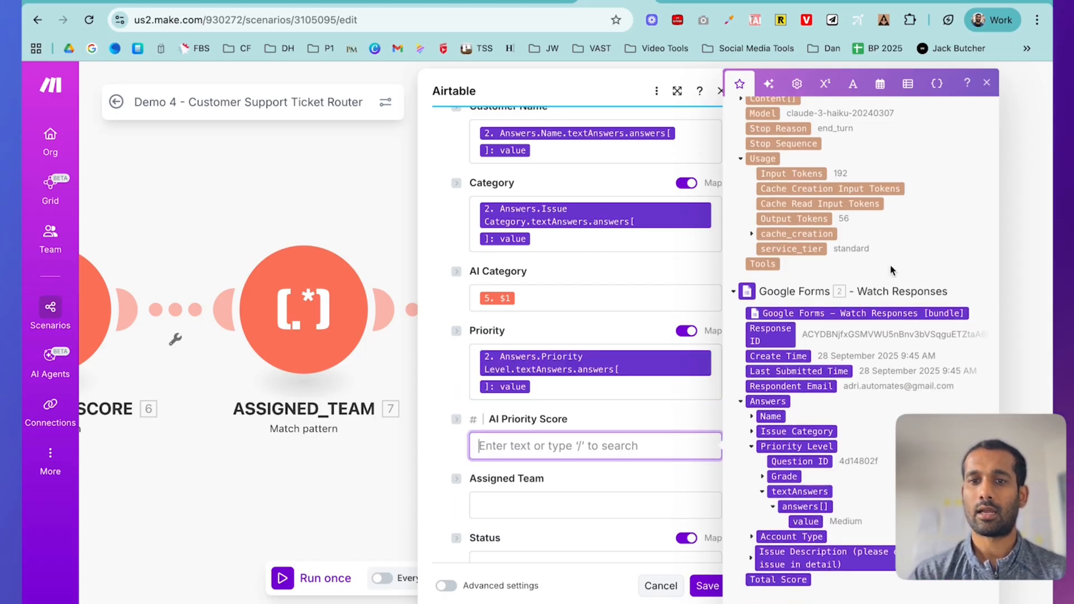
scroll(892, 270, up, 10)
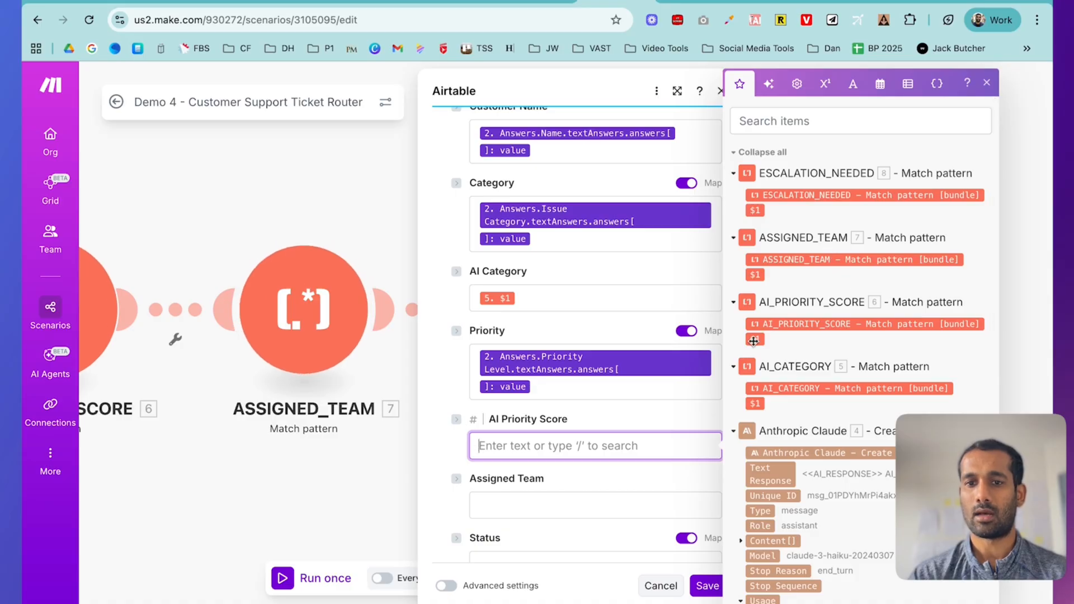
click(753, 341)
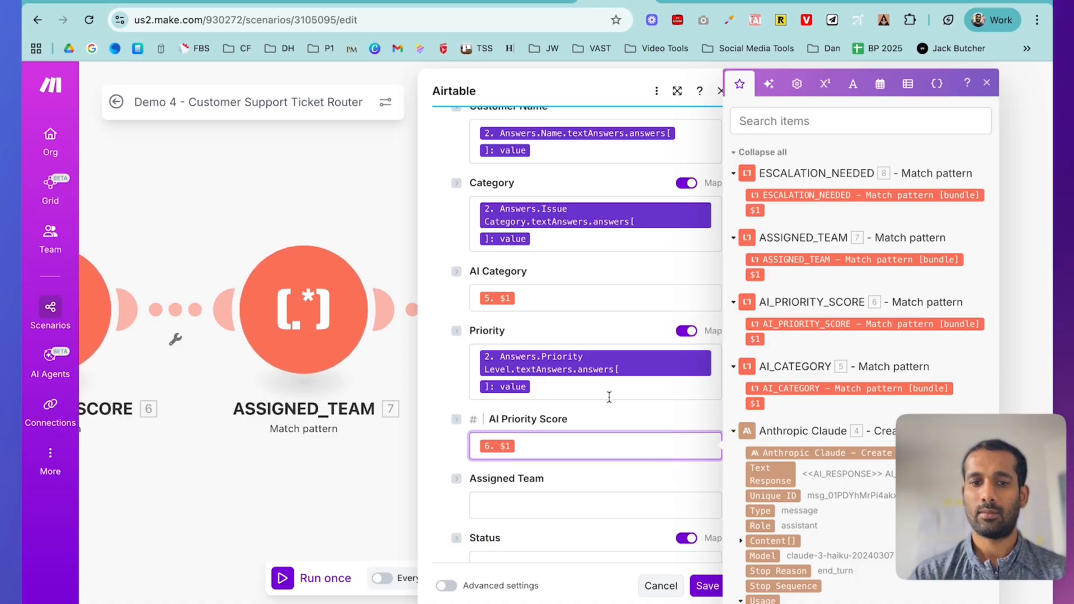
scroll(609, 397, down, 4)
click(566, 275)
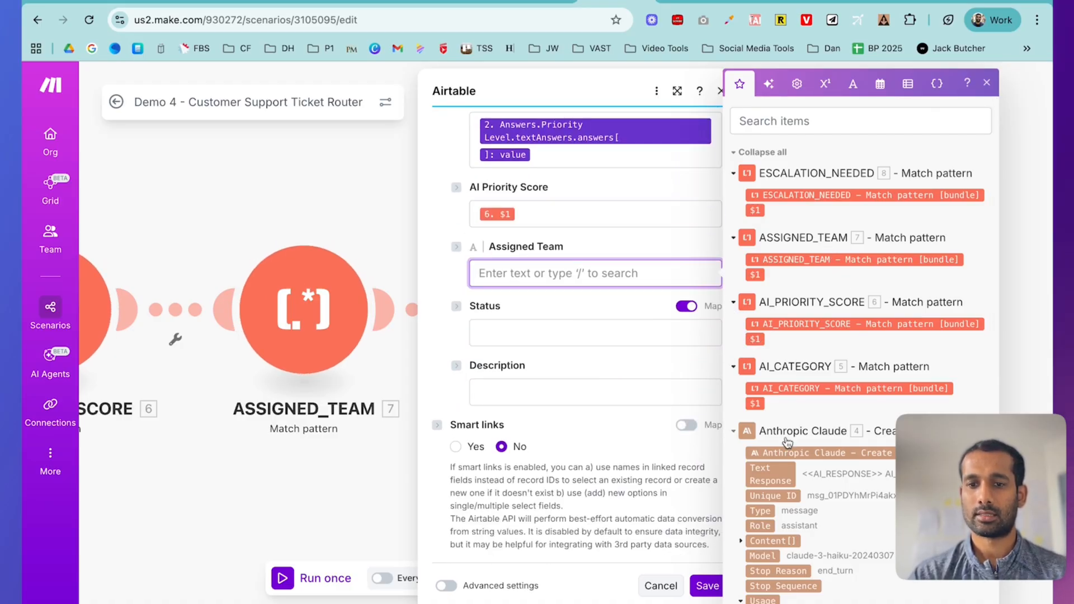
scroll(787, 442, down, 8)
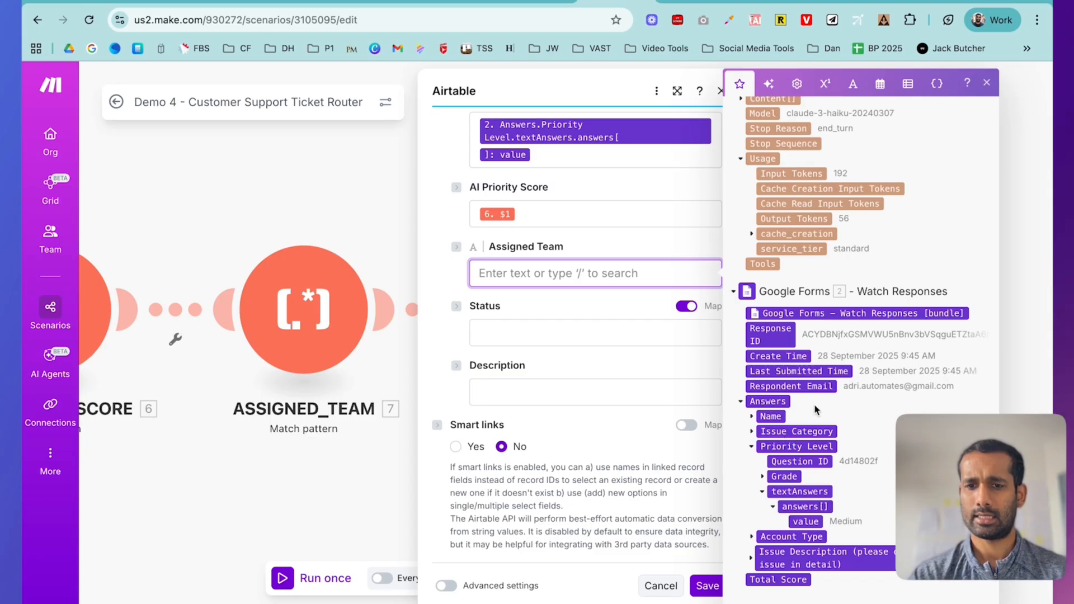
scroll(815, 413, up, 8)
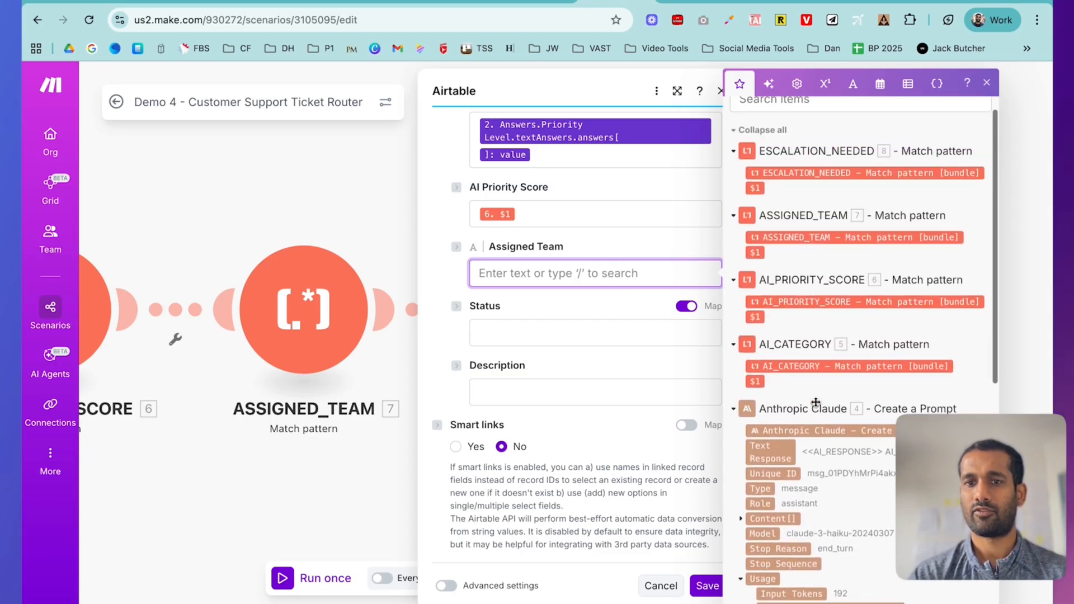
mouse_move(756, 253)
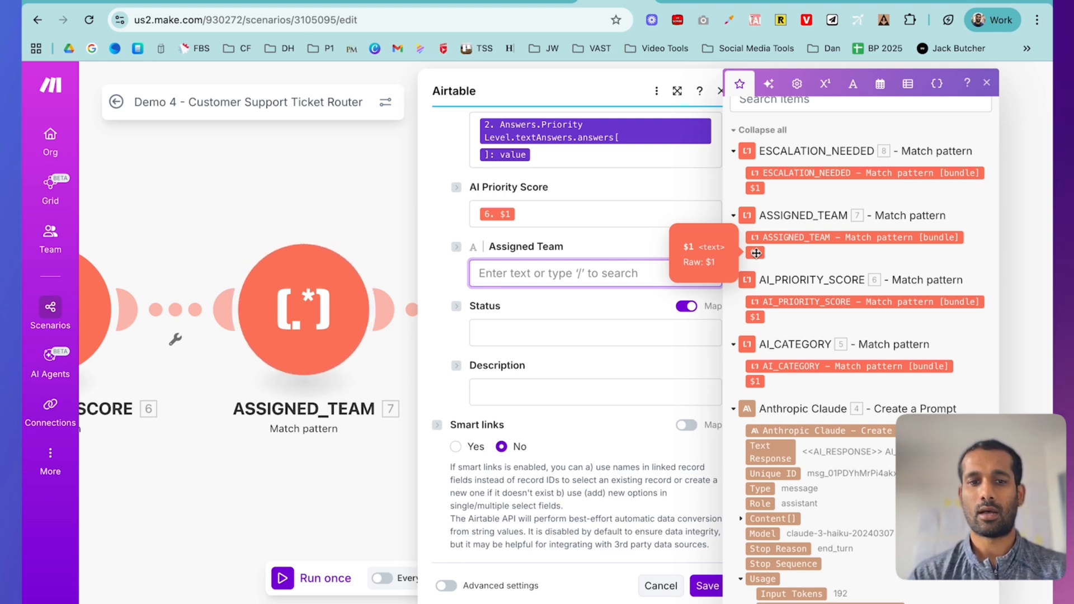
click(756, 254)
- Set Status to New and map the form's Issue Description answer into Description
click(525, 324)
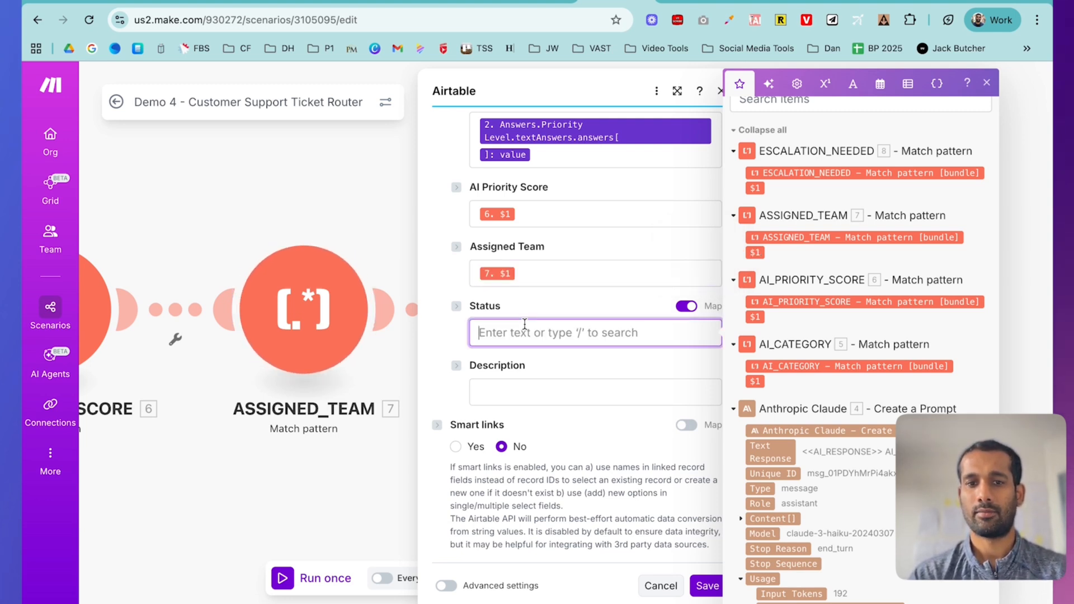
click(557, 336)
text(New)
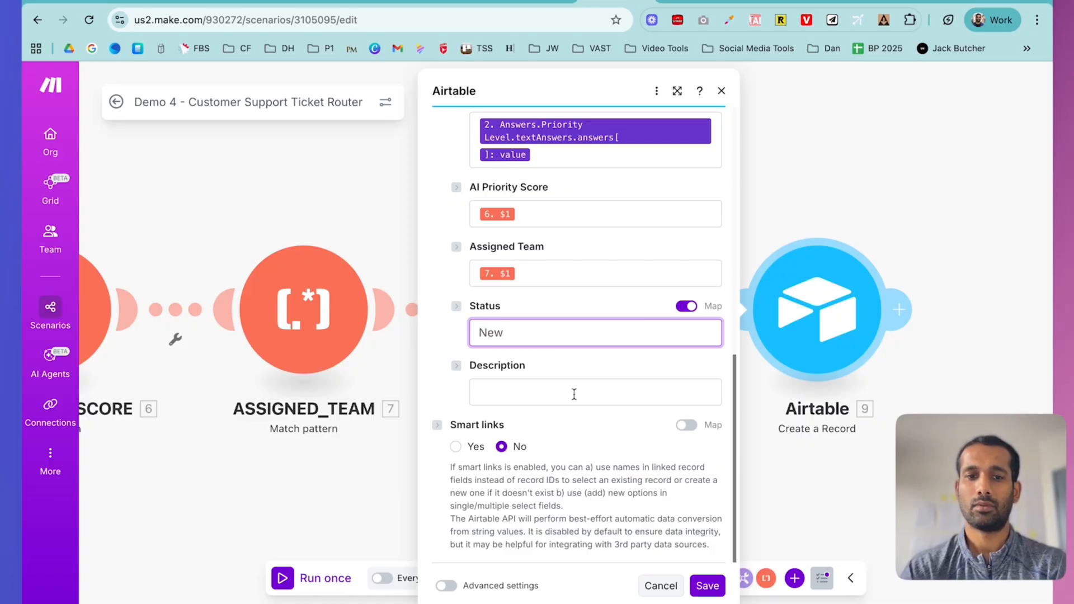
click(574, 393)
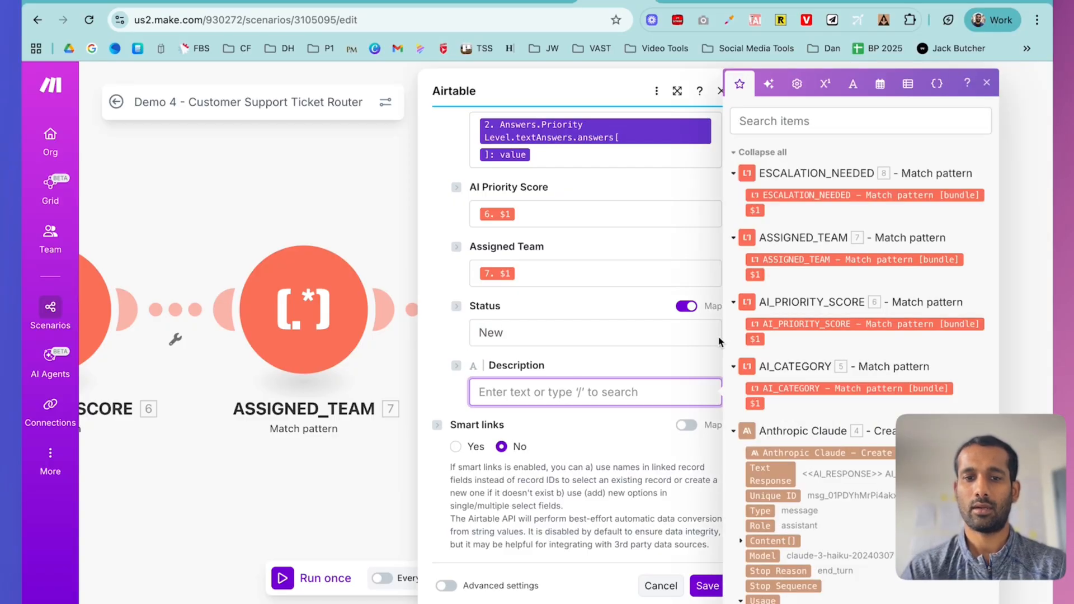
scroll(874, 383, down, 10)
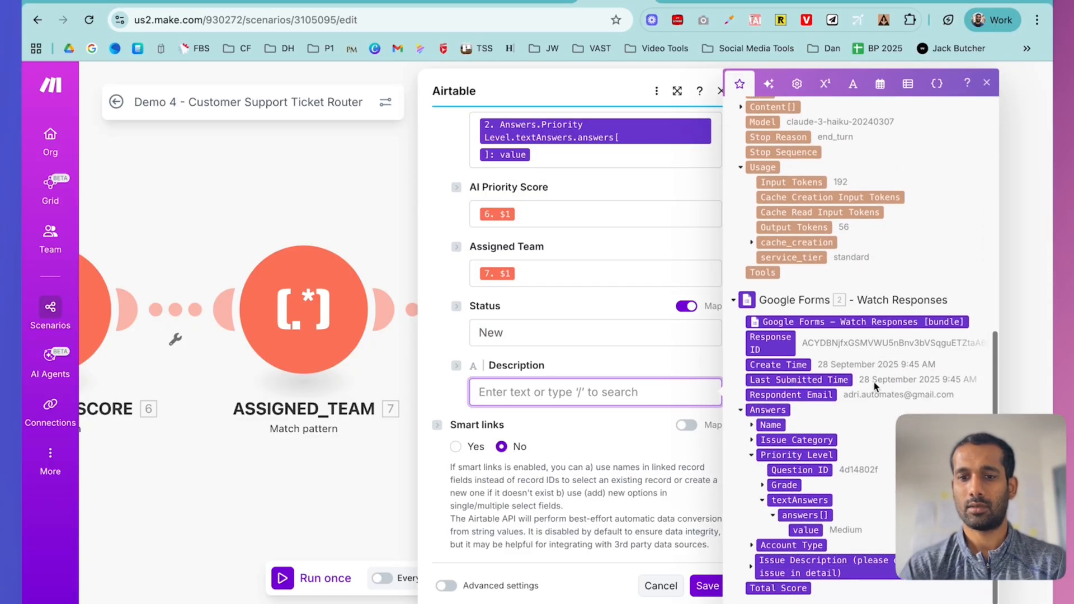
click(752, 562)
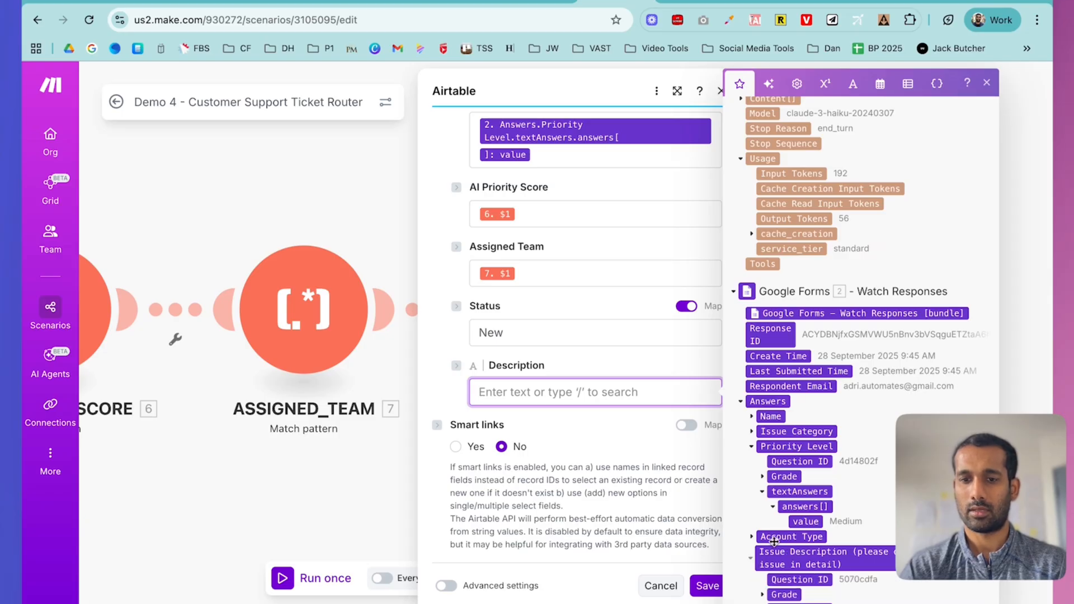
scroll(793, 533, down, 1)
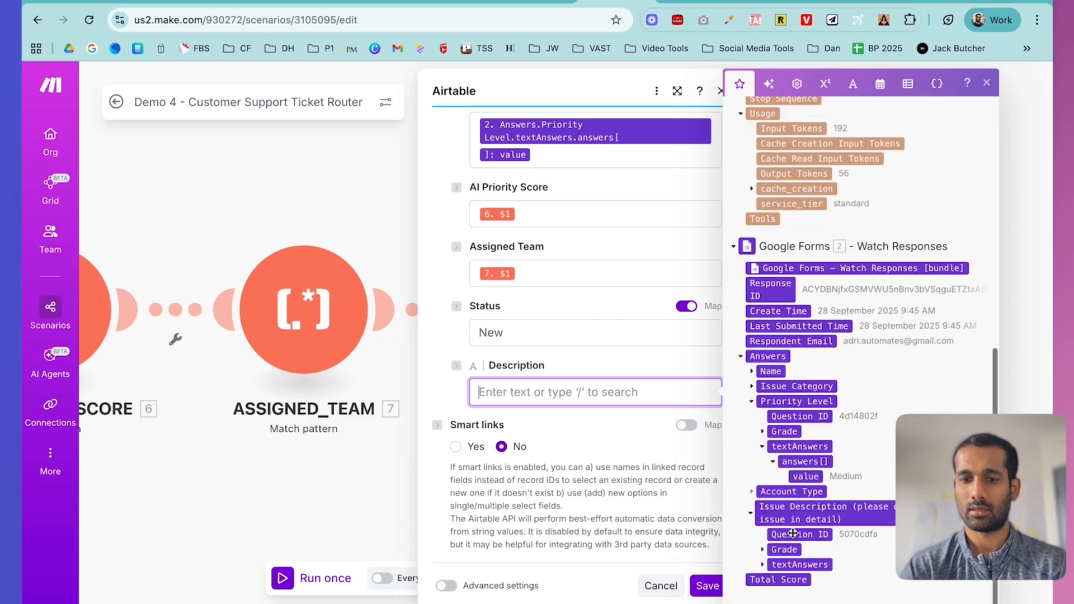
click(763, 564)
click(775, 581)
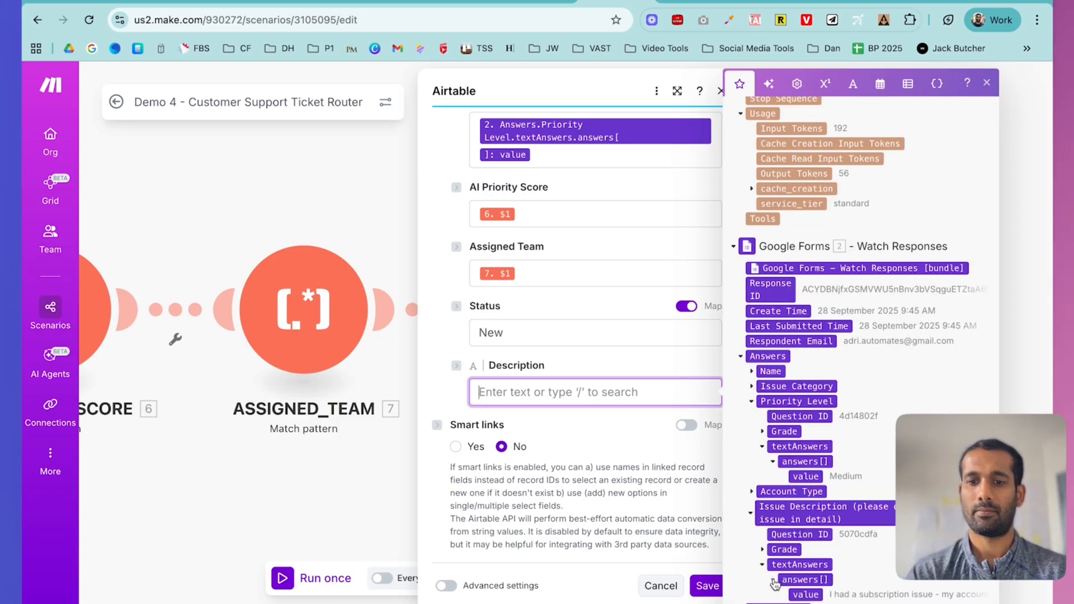
scroll(805, 568, down, 1)
click(810, 565)
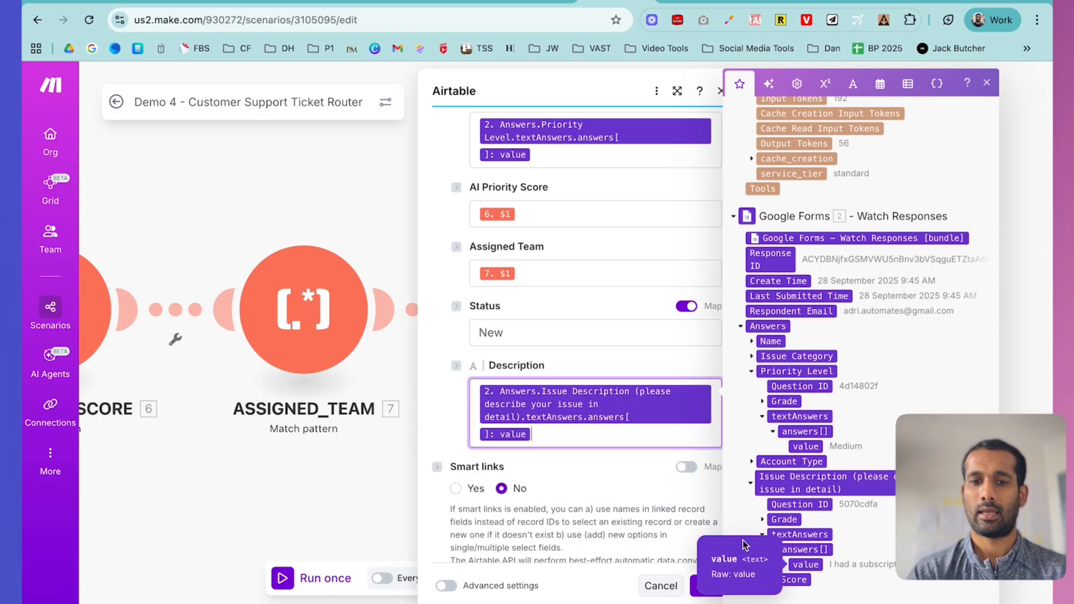
- Save the Airtable record settings and bring the Google Forms module into view
click(622, 461)
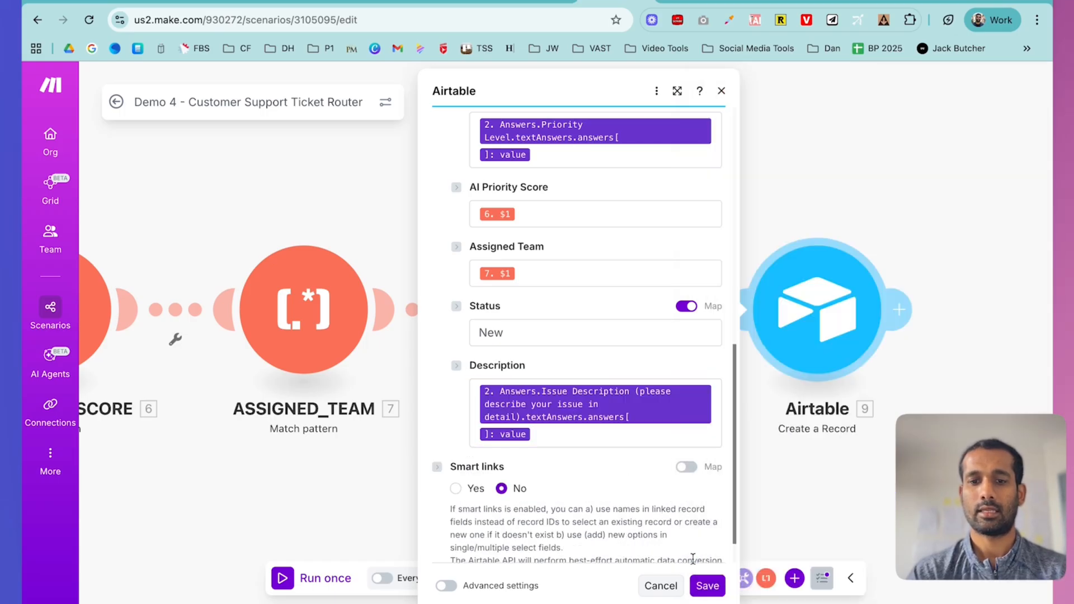
click(707, 586)
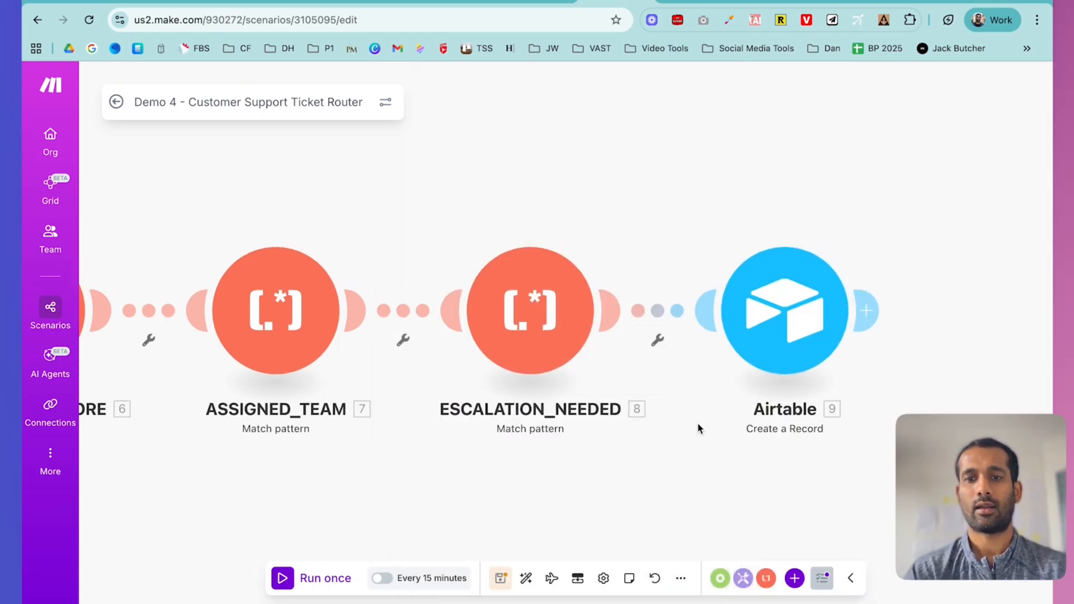
scroll(738, 342, down, 2)
scroll(508, 240, down, 2)
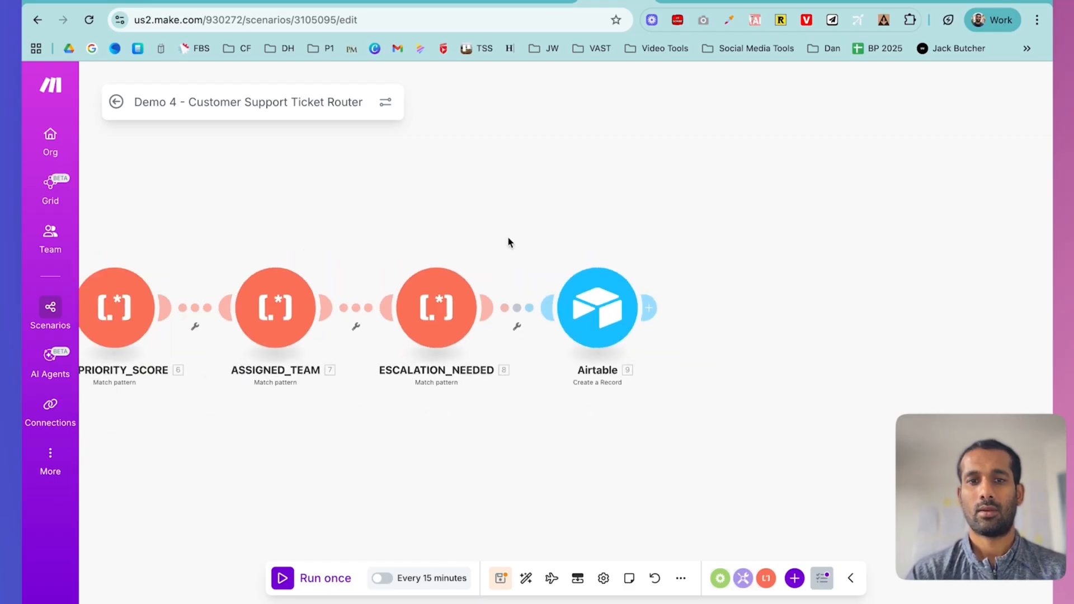
drag(466, 207, 645, 214)
- Start a new ticket with the account email, the requester's name and category Feature
click(305, 2)
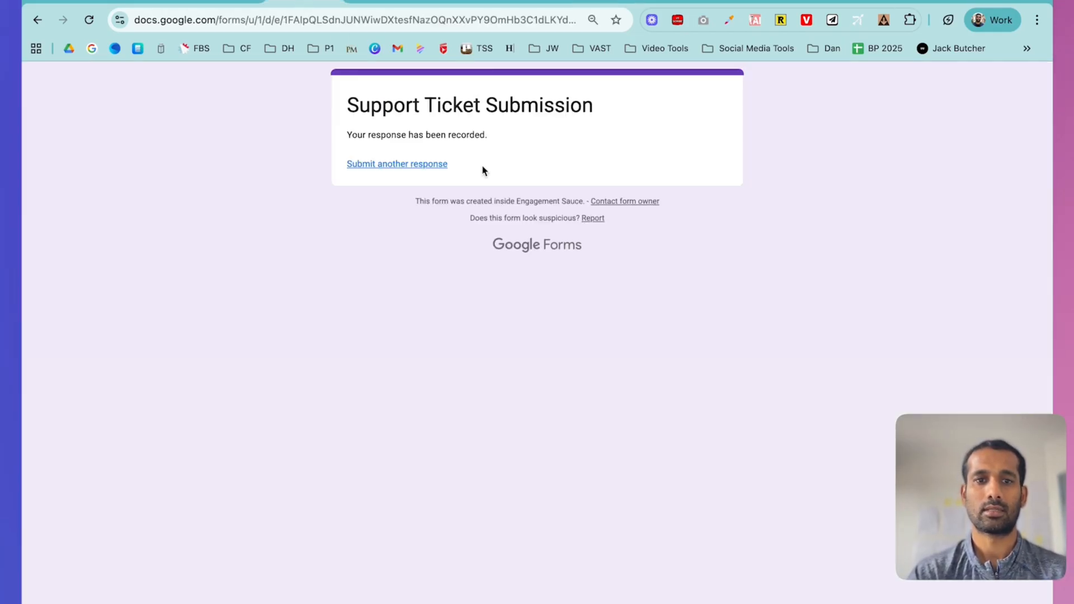
click(424, 166)
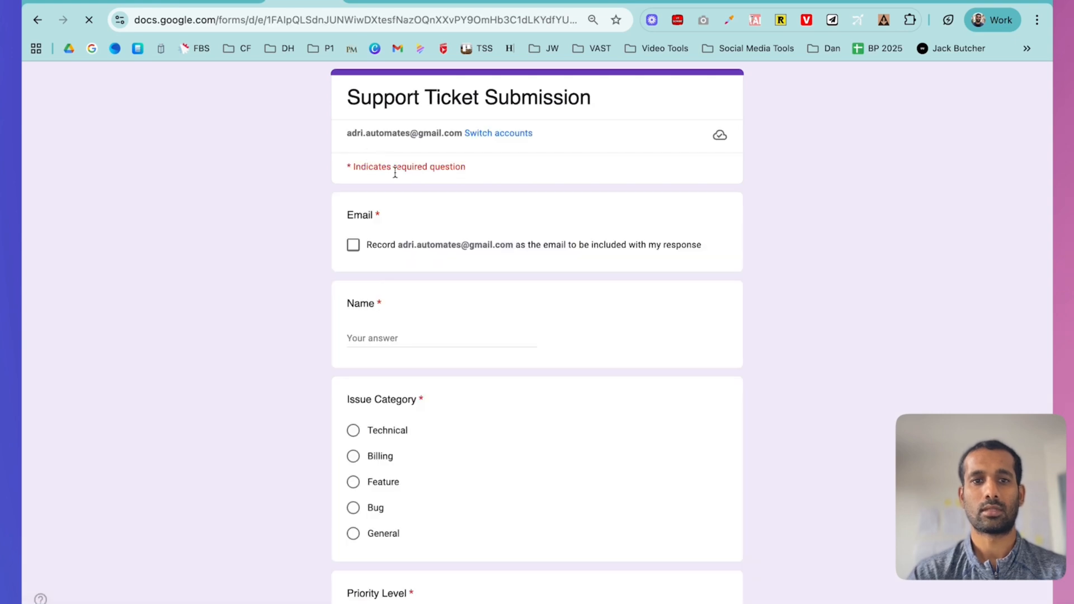
click(353, 247)
click(401, 343)
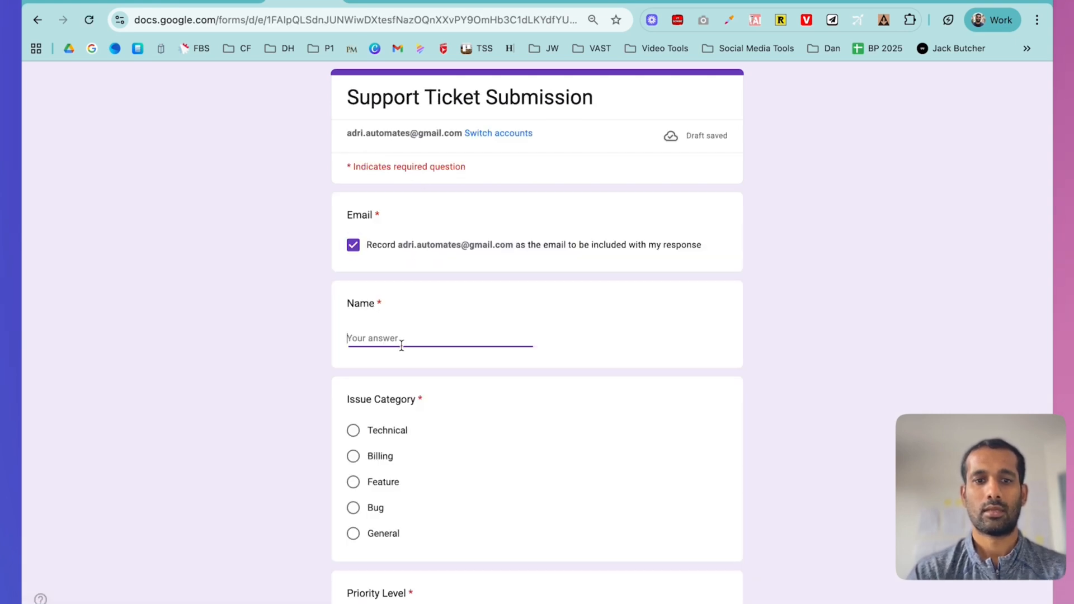
text(Adri)
text(an)
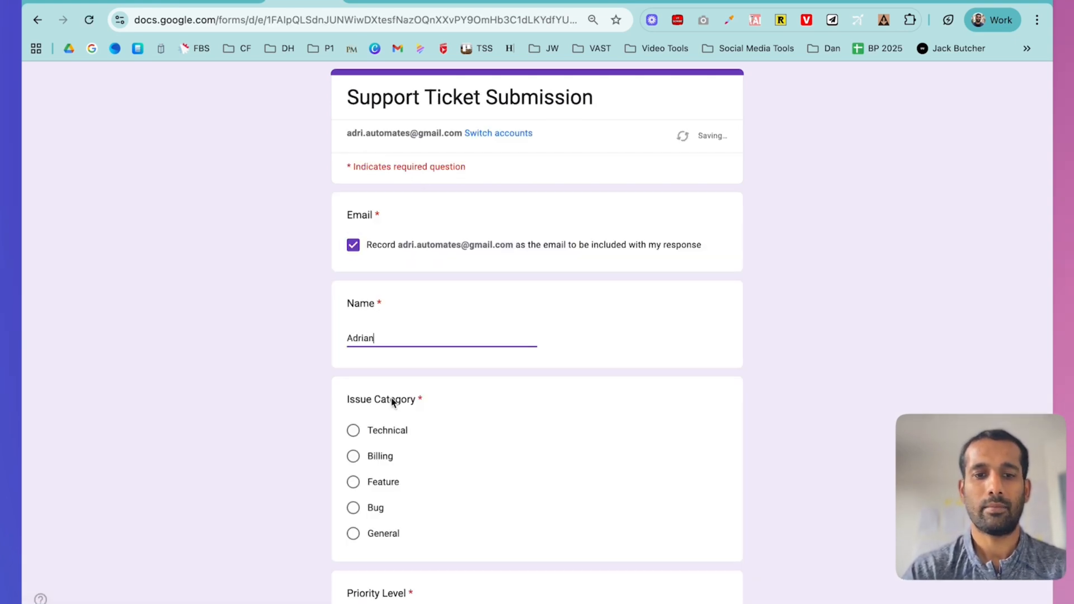
click(356, 457)
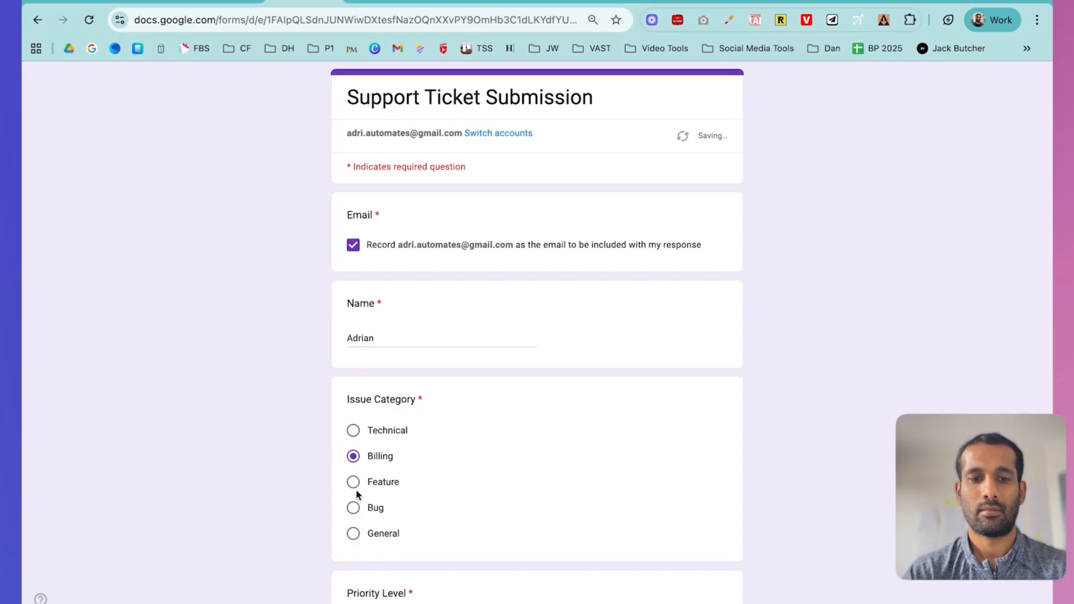
click(354, 482)
- Choose Medium and Pro, describe 'I need a new customer support ticket AI Automation', and submit
scroll(533, 471, down, 6)
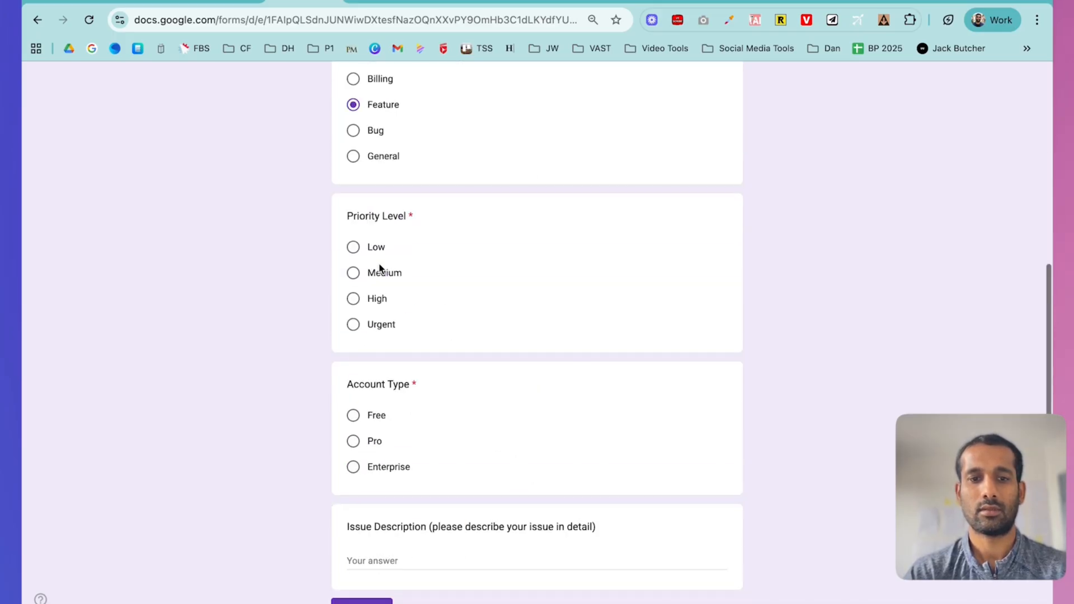
click(354, 275)
click(354, 442)
click(387, 559)
text(I need a new cus)
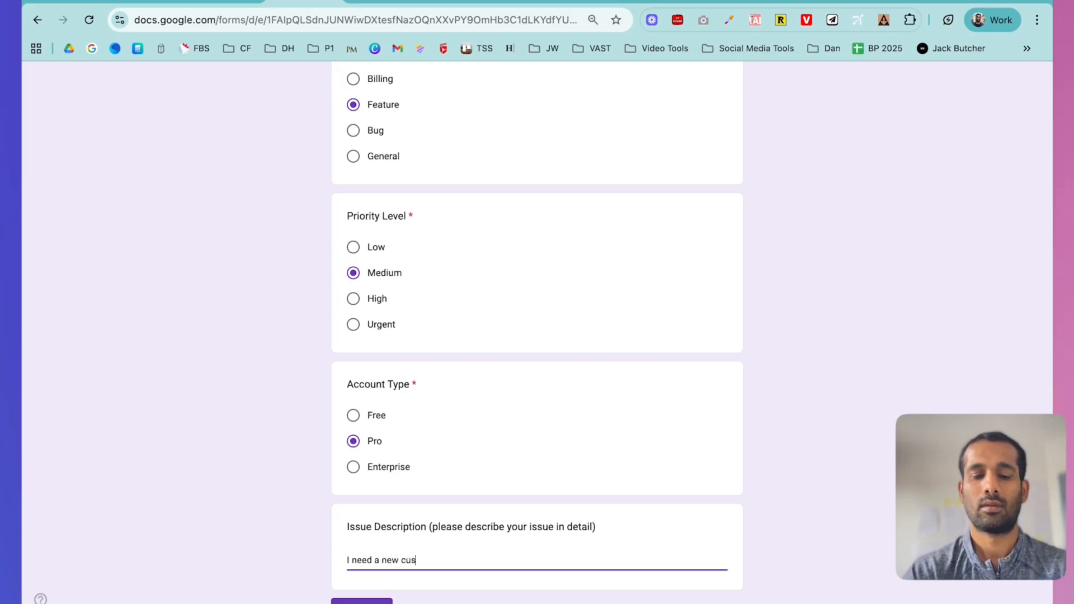
text(tomer support tic)
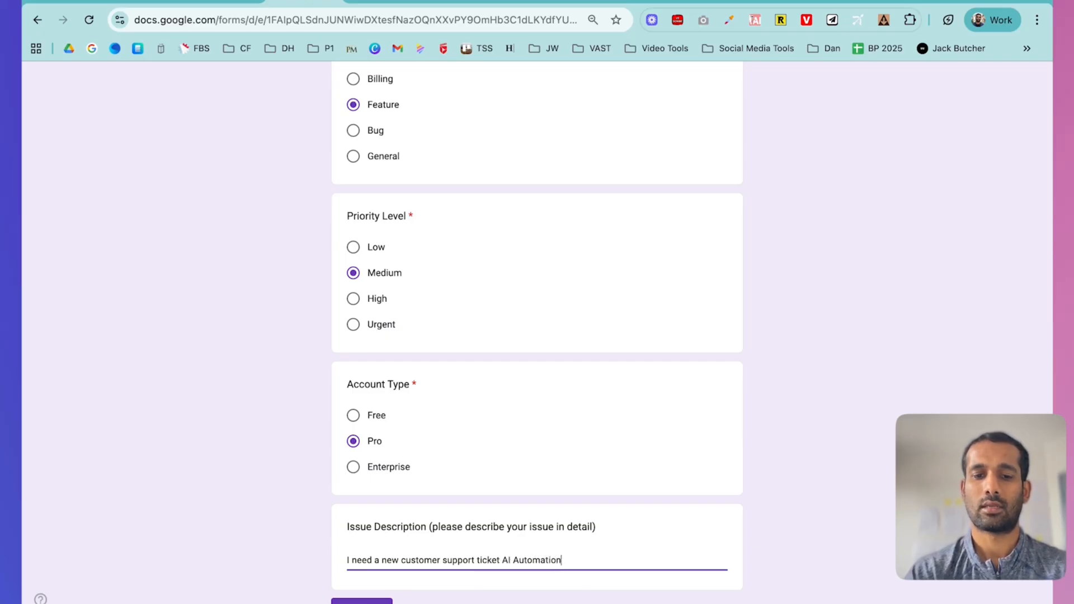
text(ket AI Automation)
scroll(307, 519, down, 3)
click(361, 498)
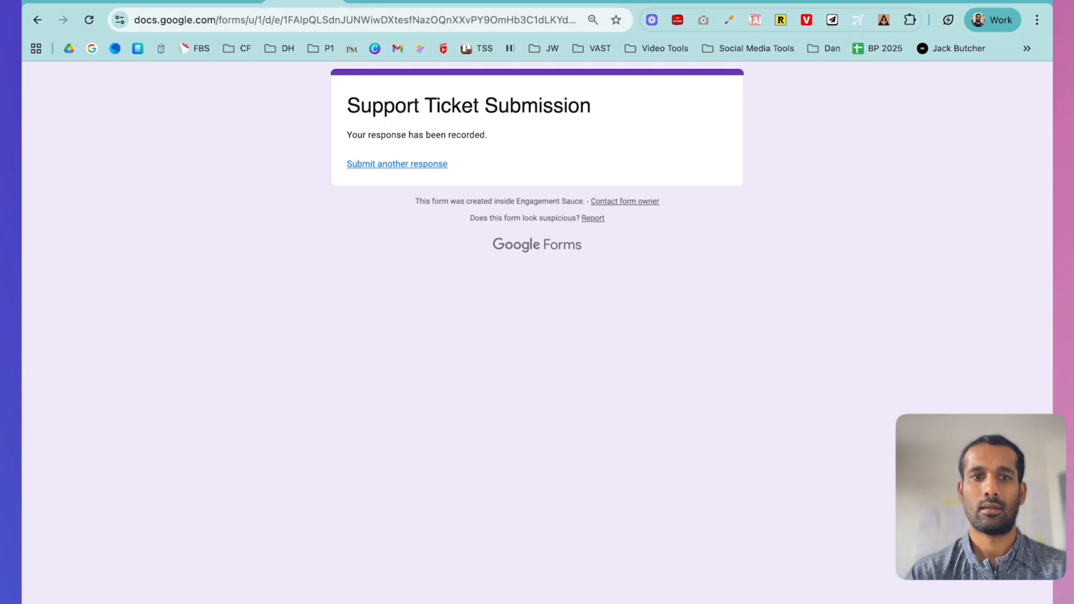
click(381, 1)
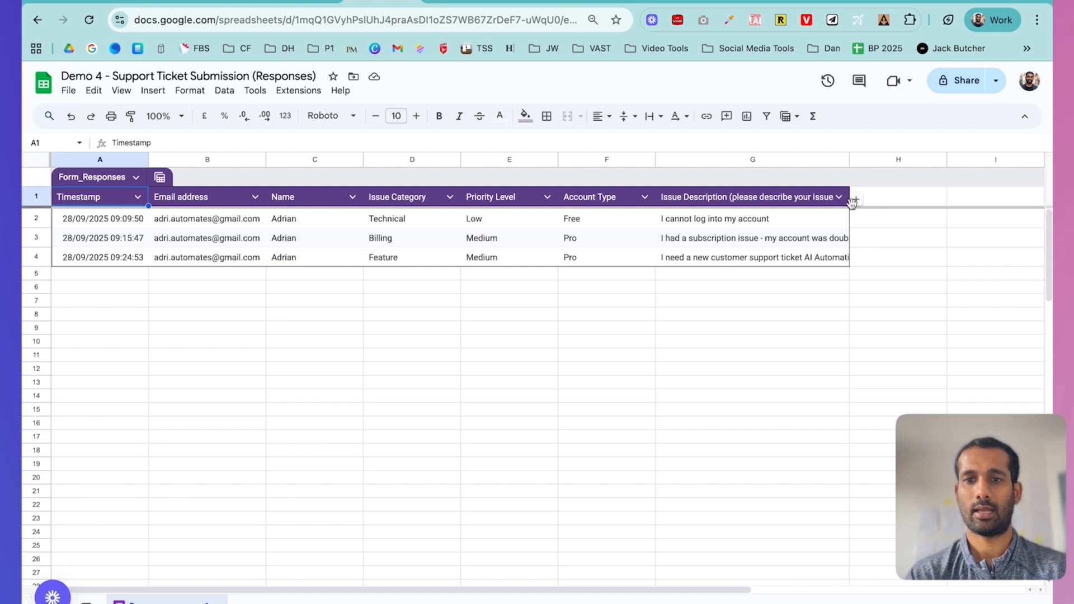
- Auto-fit column G so each ticket's full Issue Description text is visible
double_click(849, 160)
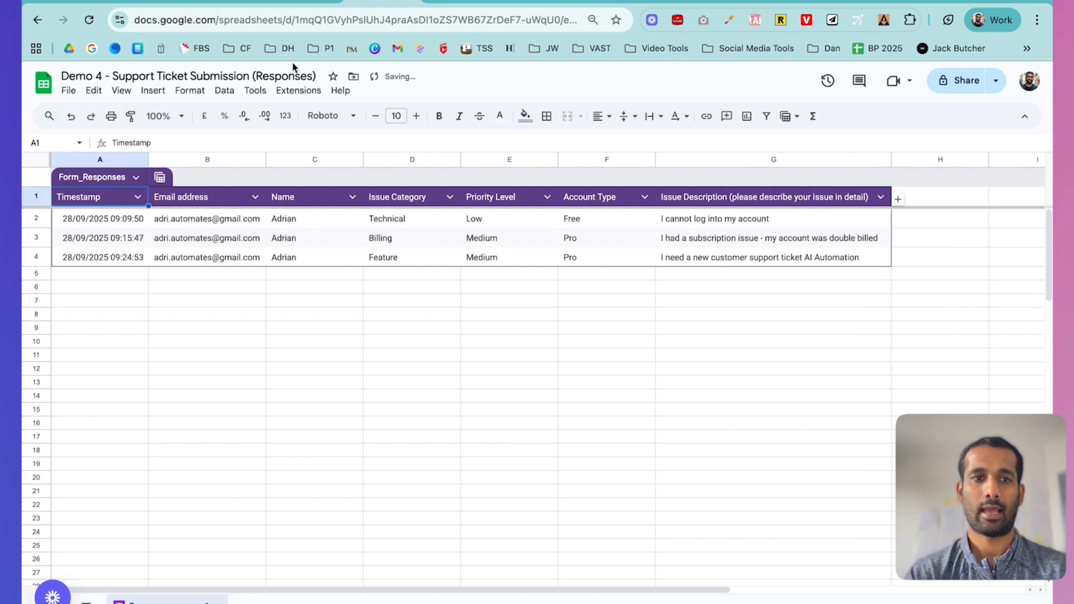
click(602, 1)
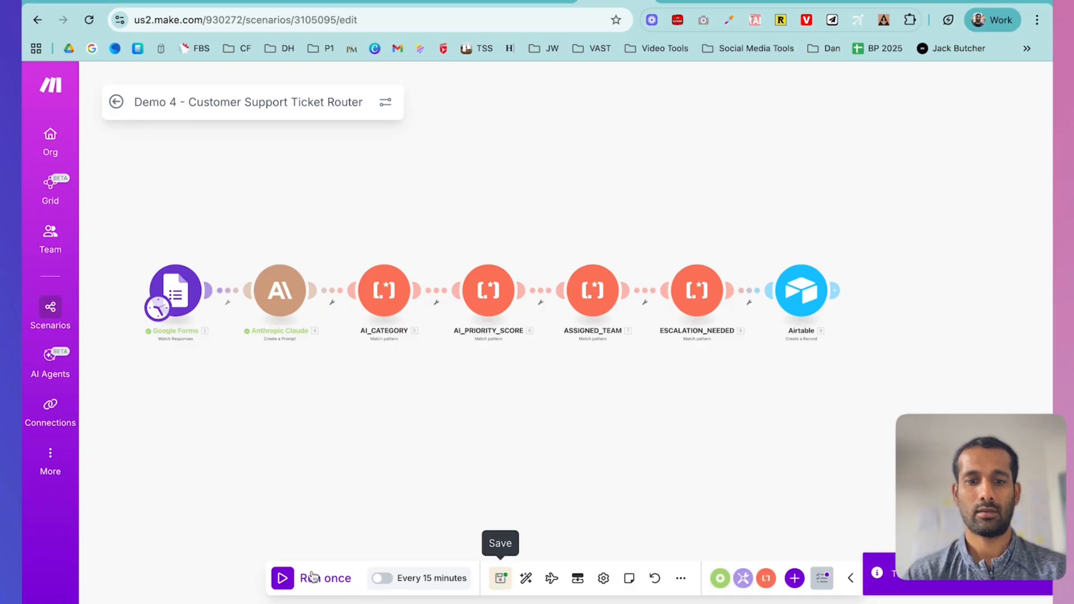
- Run the scenario once and review Claude's classification output
click(284, 579)
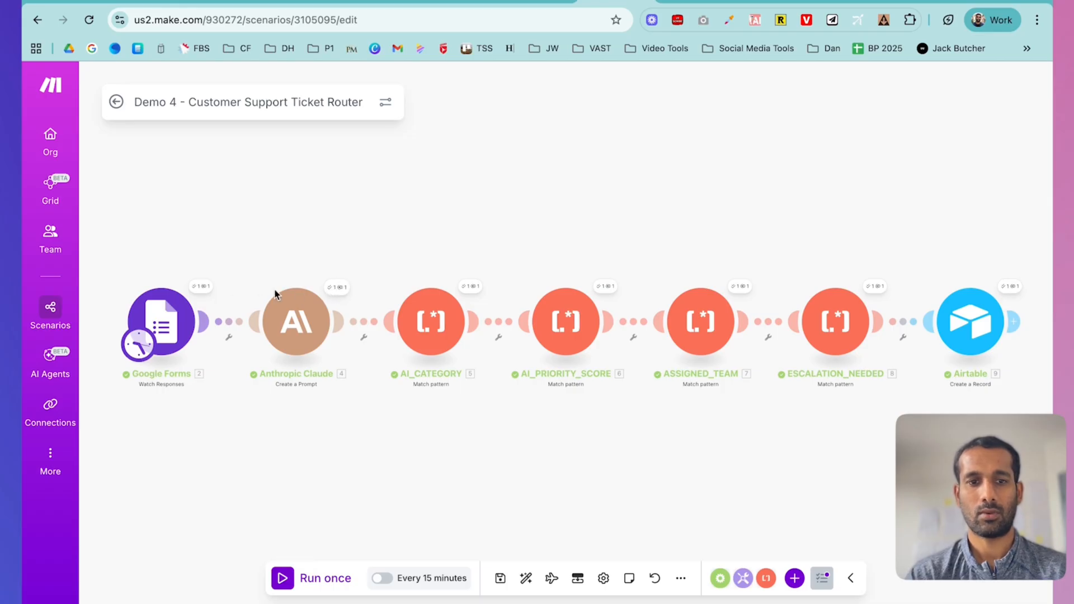
click(341, 290)
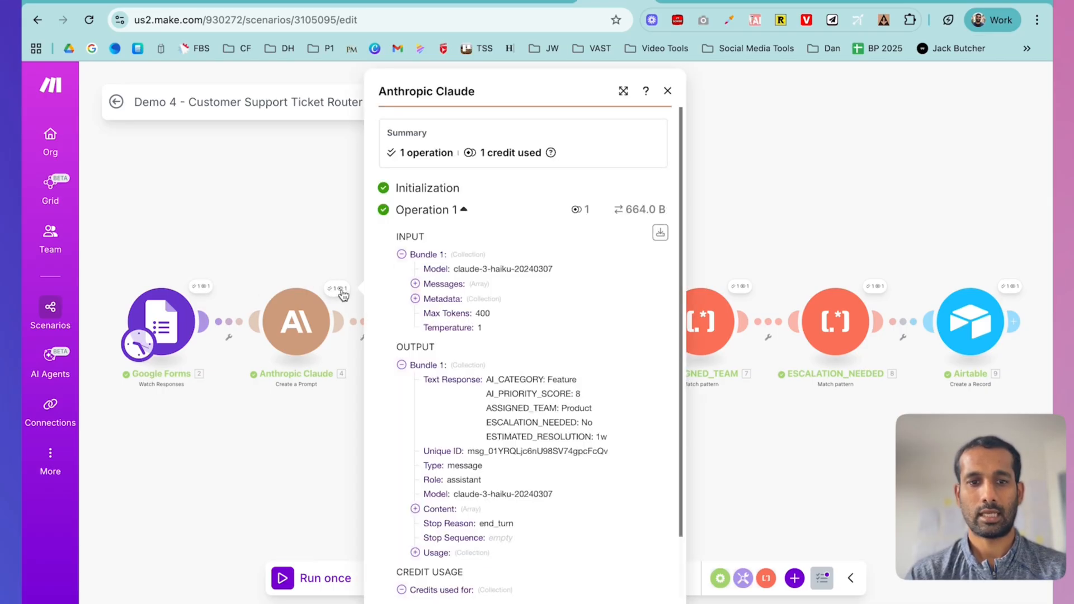
scroll(504, 396, down, 2)
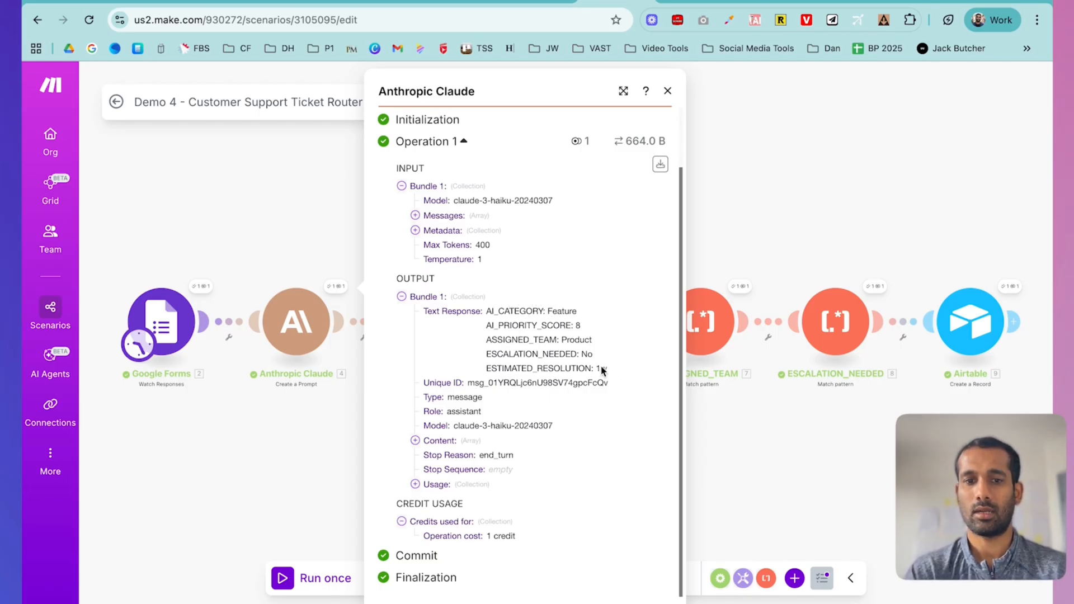
click(814, 207)
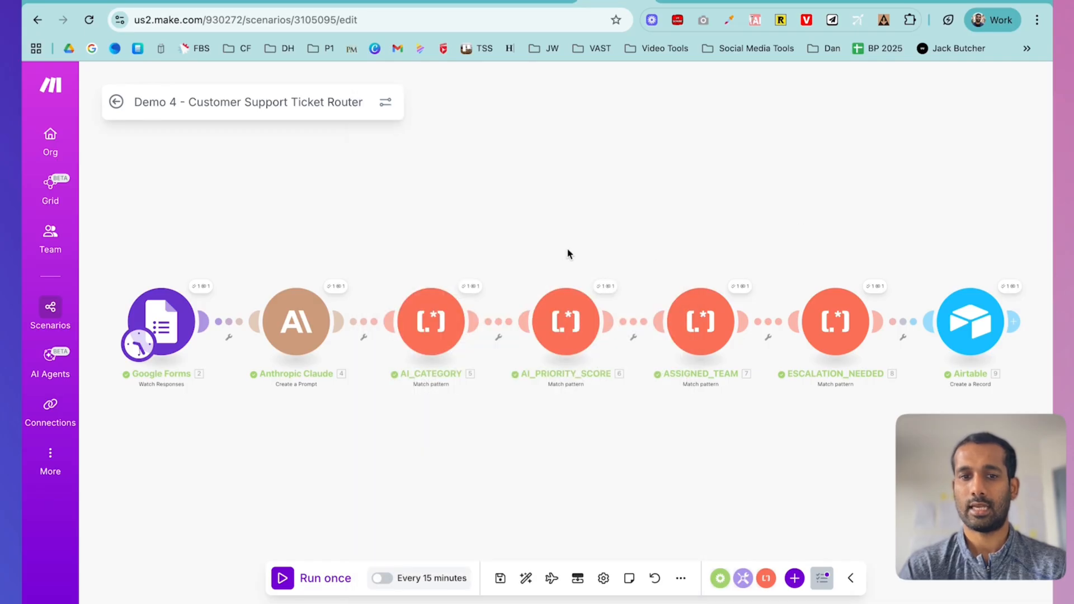
- Inspect the created Airtable record: AI Category Feature, score 8, Assigned Team Product
scroll(682, 366, right, 2)
scroll(682, 366, up, 1)
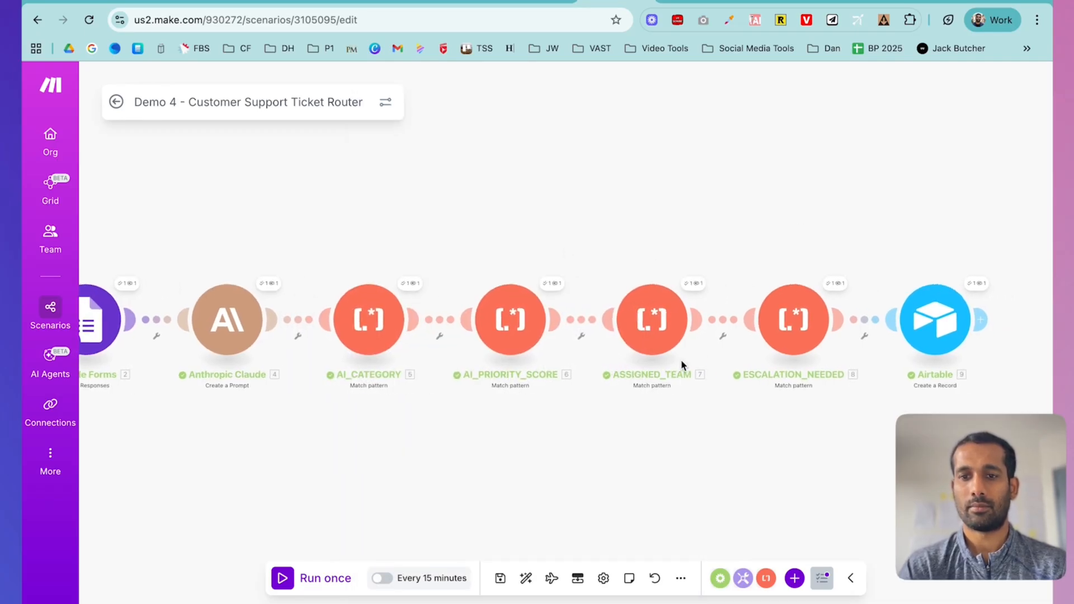
scroll(806, 337, right, 2)
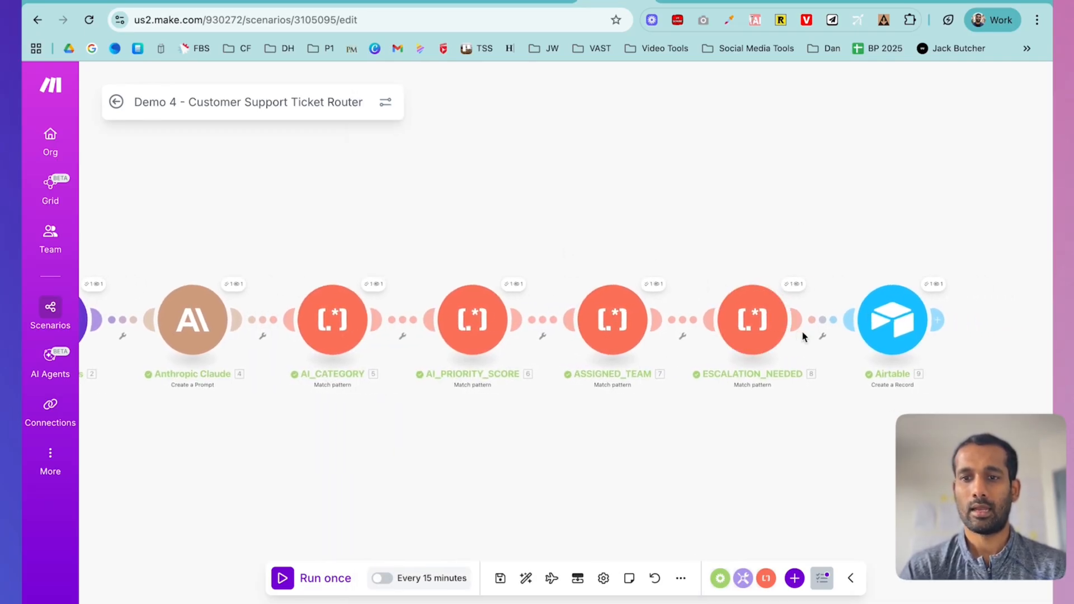
click(881, 317)
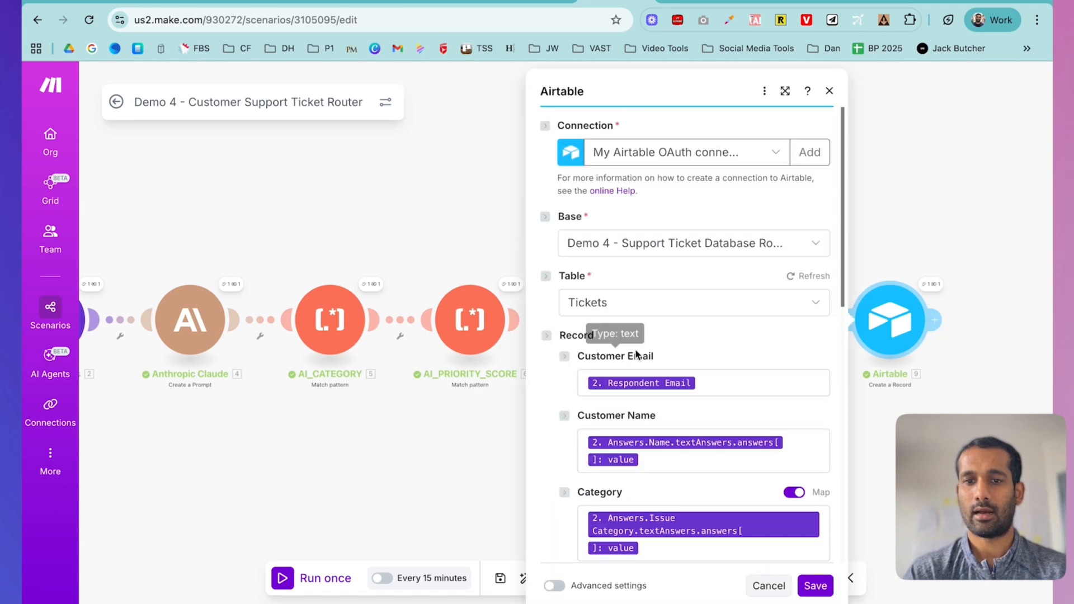
click(829, 91)
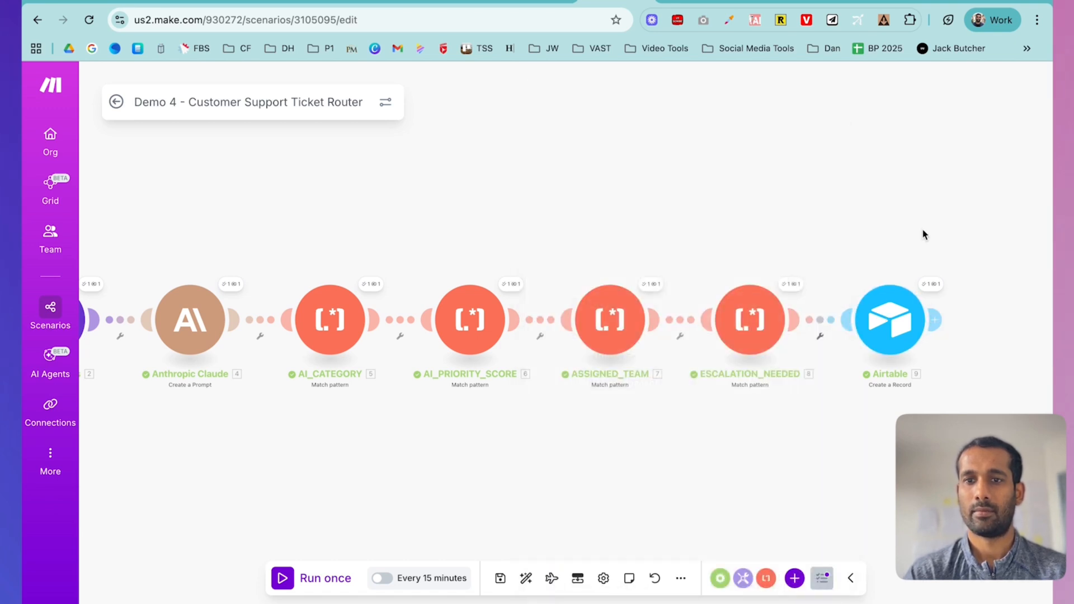
click(931, 286)
scroll(753, 334, down, 1)
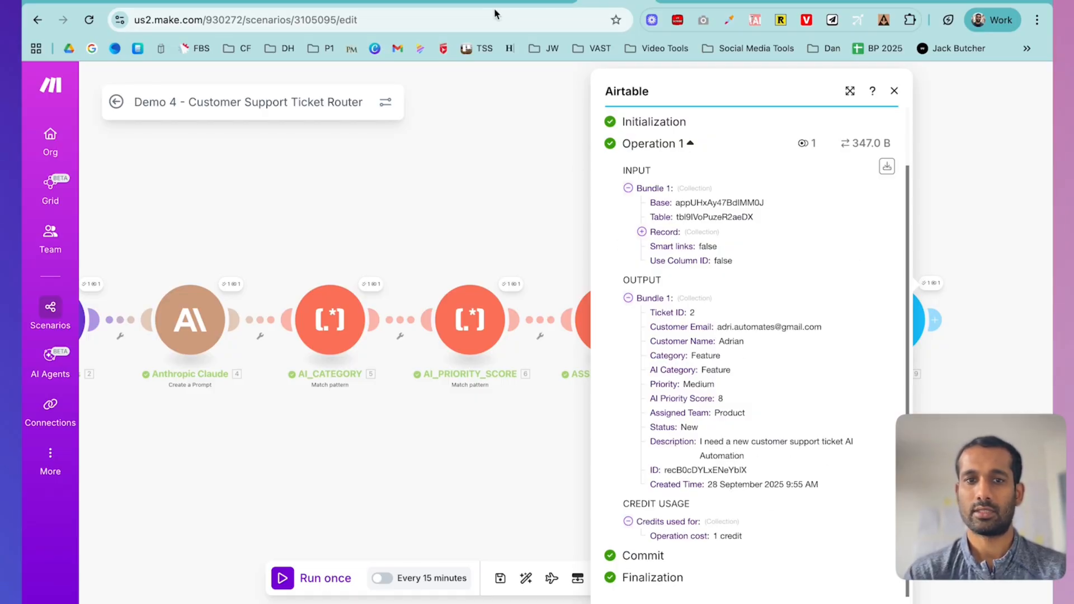
- Widen the Airtable Description column so ticket 2's full text shows
click(454, 2)
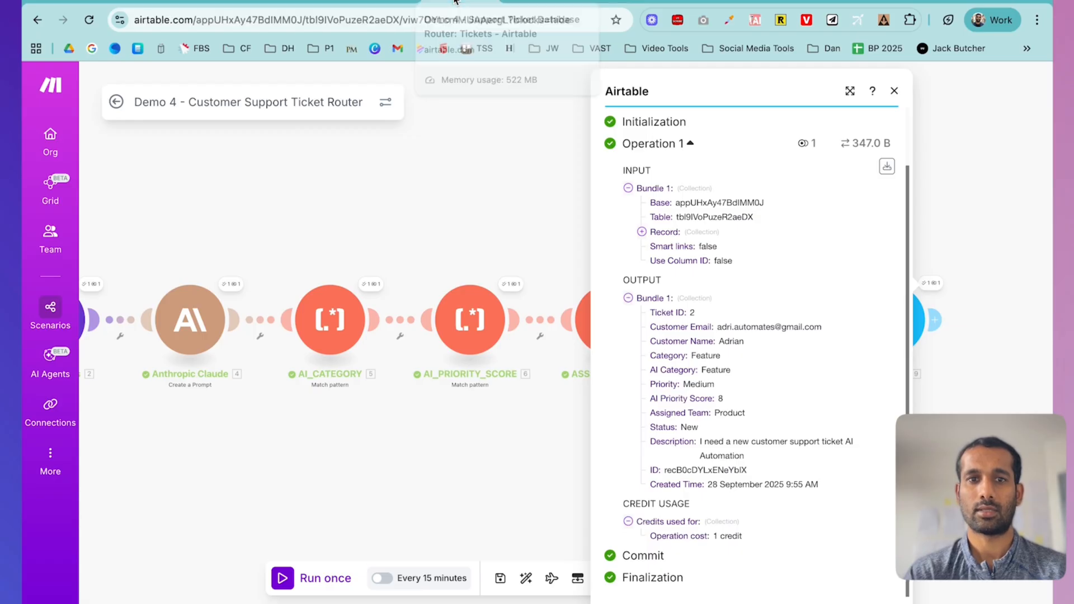
scroll(594, 206, left, 10)
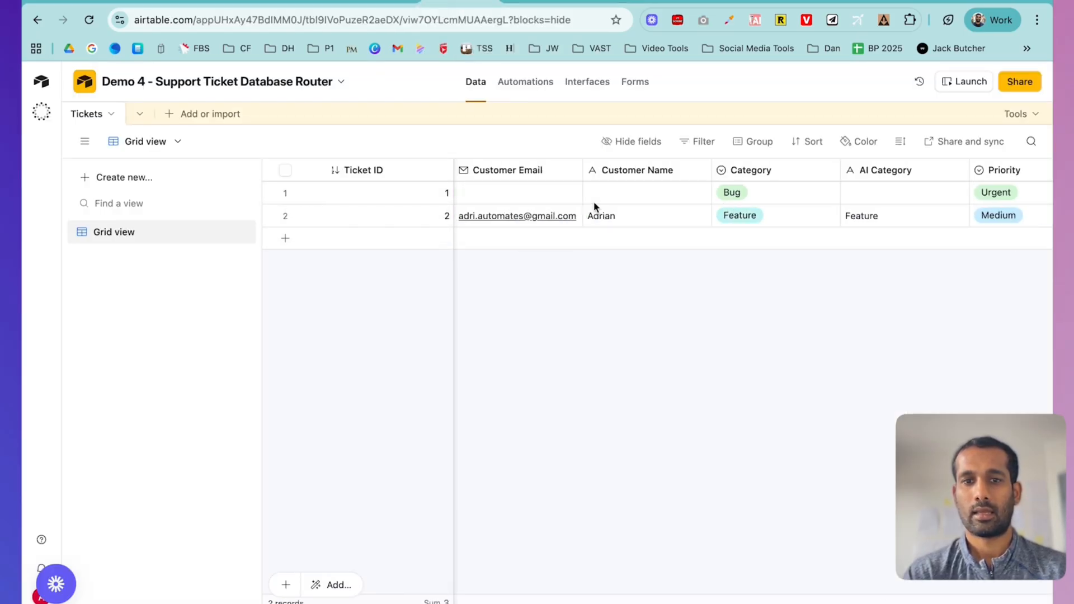
click(284, 193)
click(285, 193)
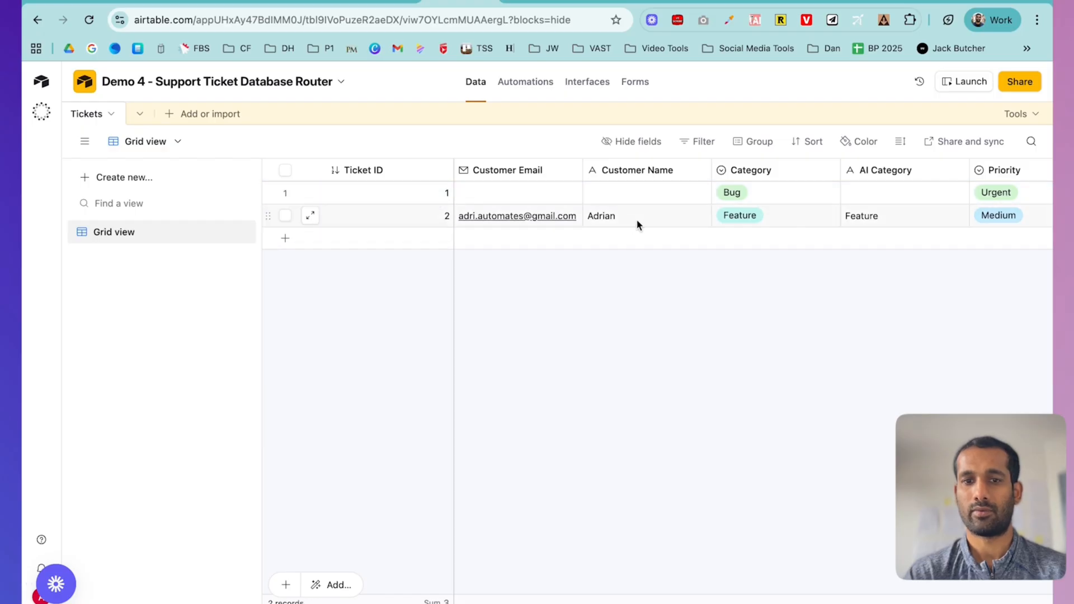
scroll(638, 225, right, 1)
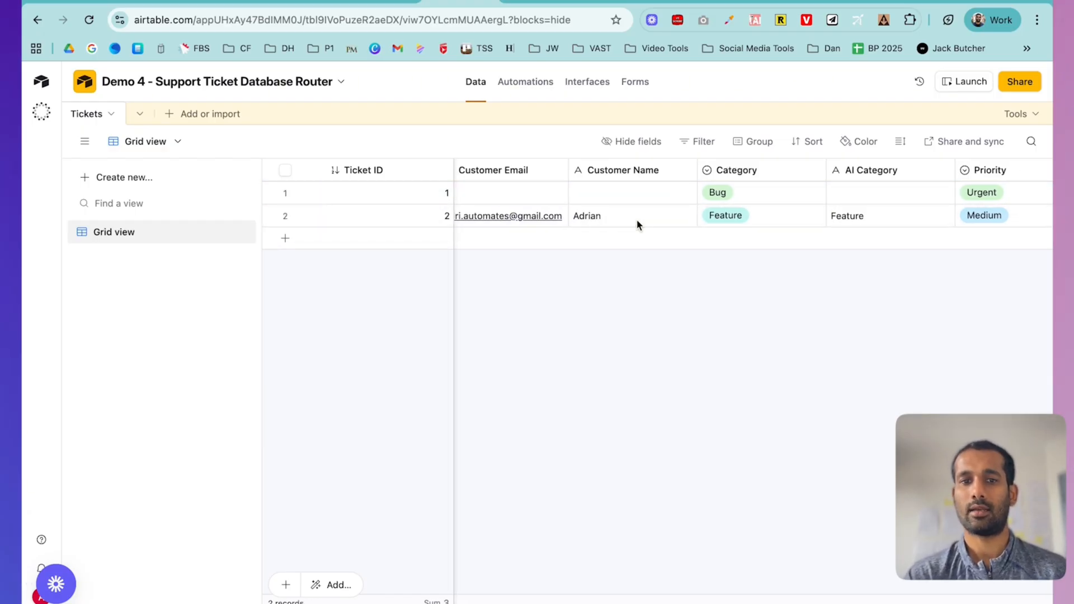
scroll(637, 225, left, 1)
scroll(638, 225, right, 5)
scroll(636, 221, right, 12)
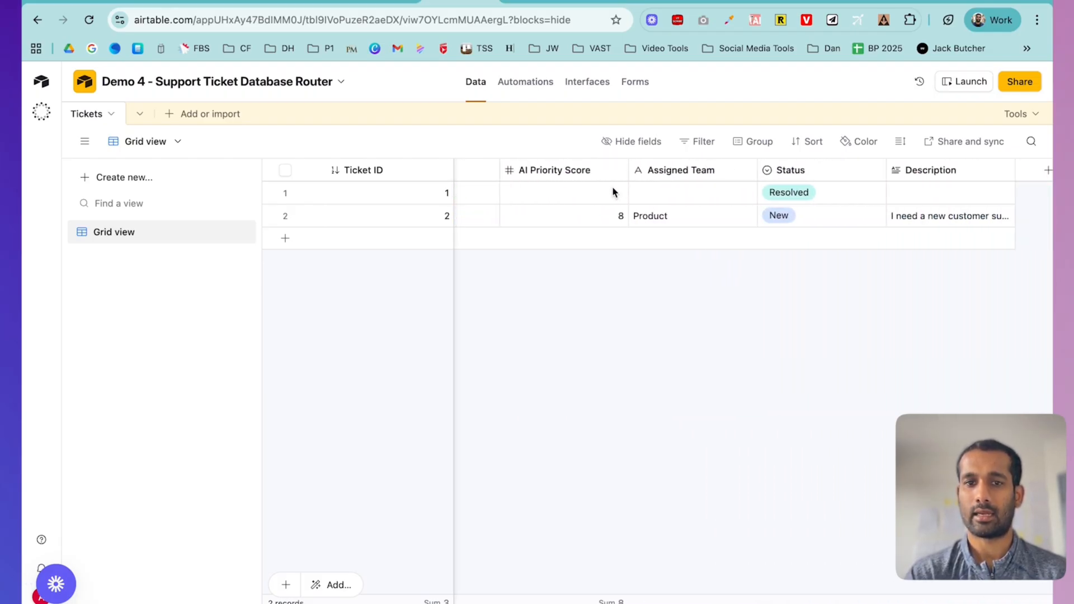
scroll(727, 219, right, 2)
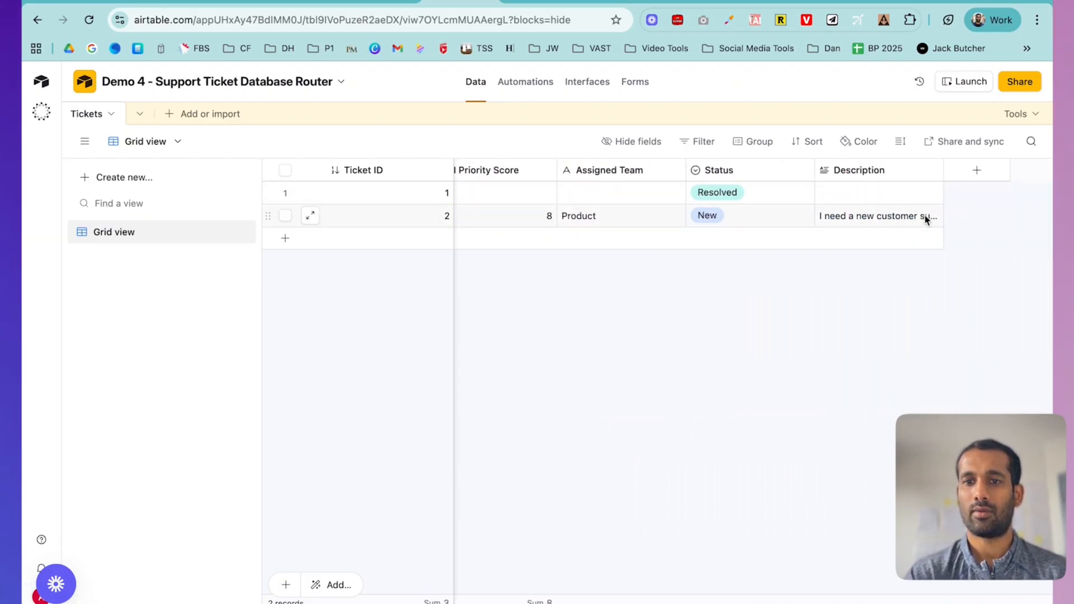
double_click(943, 170)
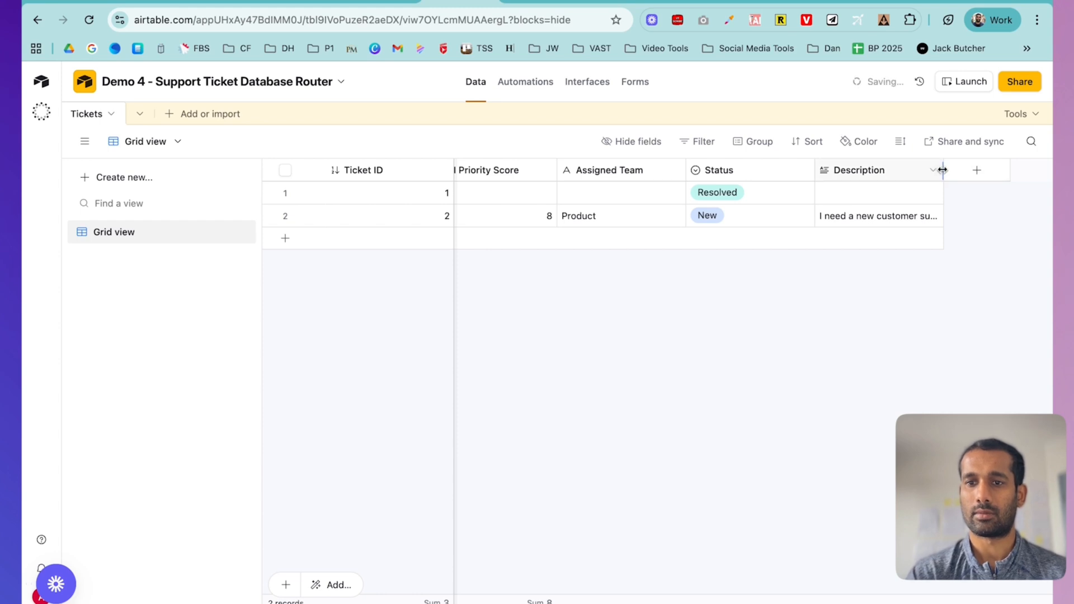
drag(943, 170, 1049, 170)
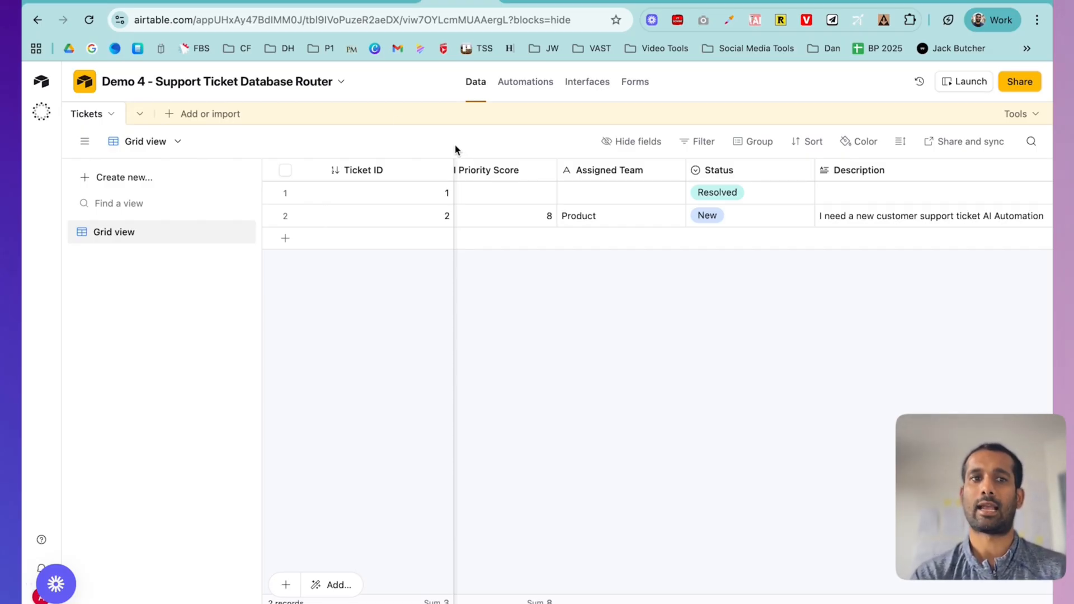
- Reopen Make's Airtable run output showing Priority Medium, Status New and the description
click(600, 1)
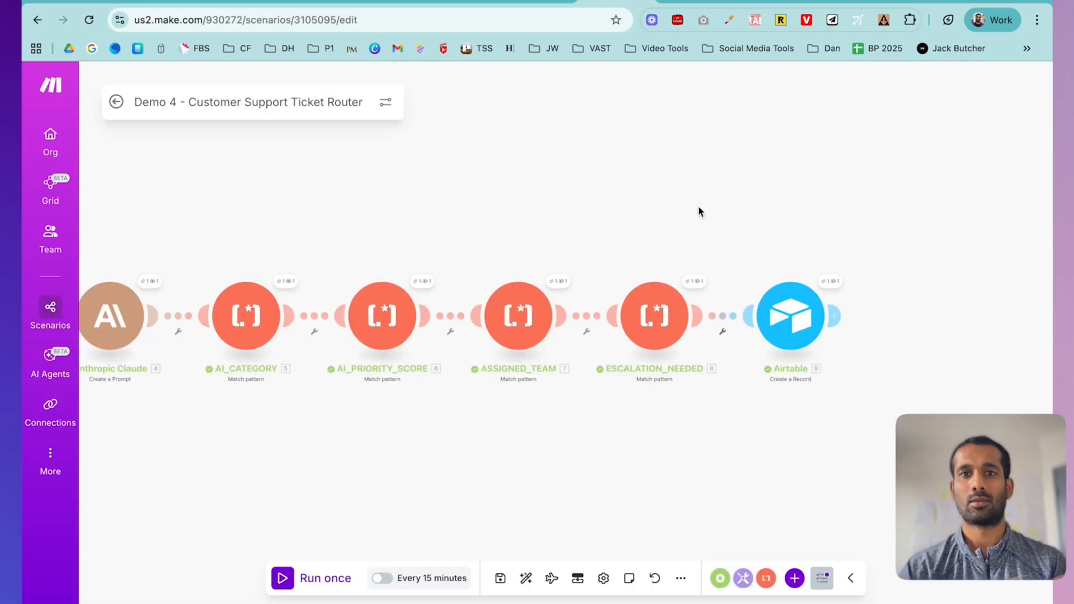
click(832, 281)
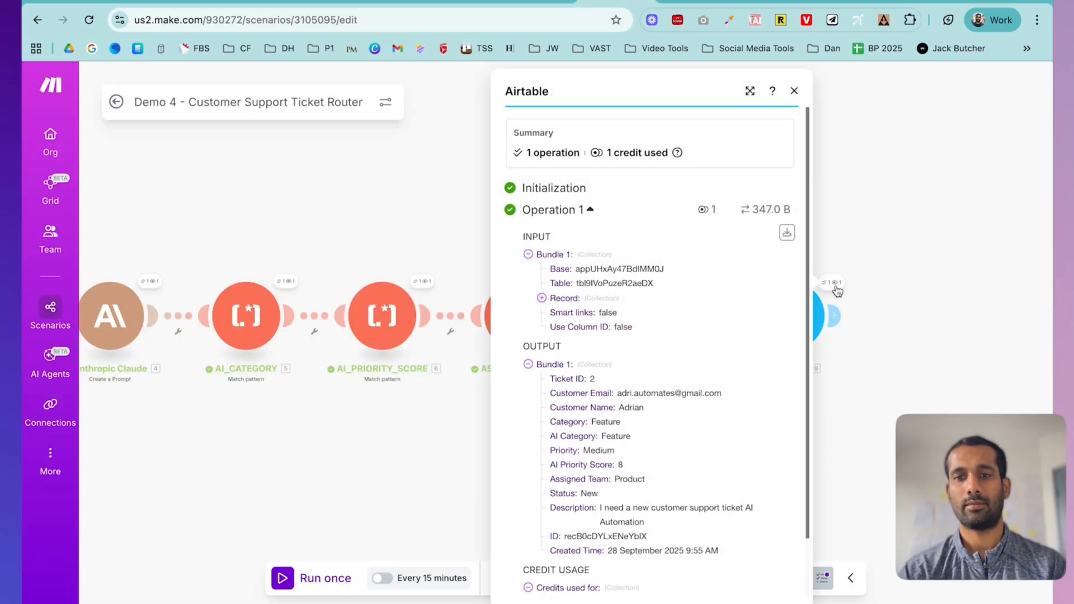
scroll(643, 386, down, 2)
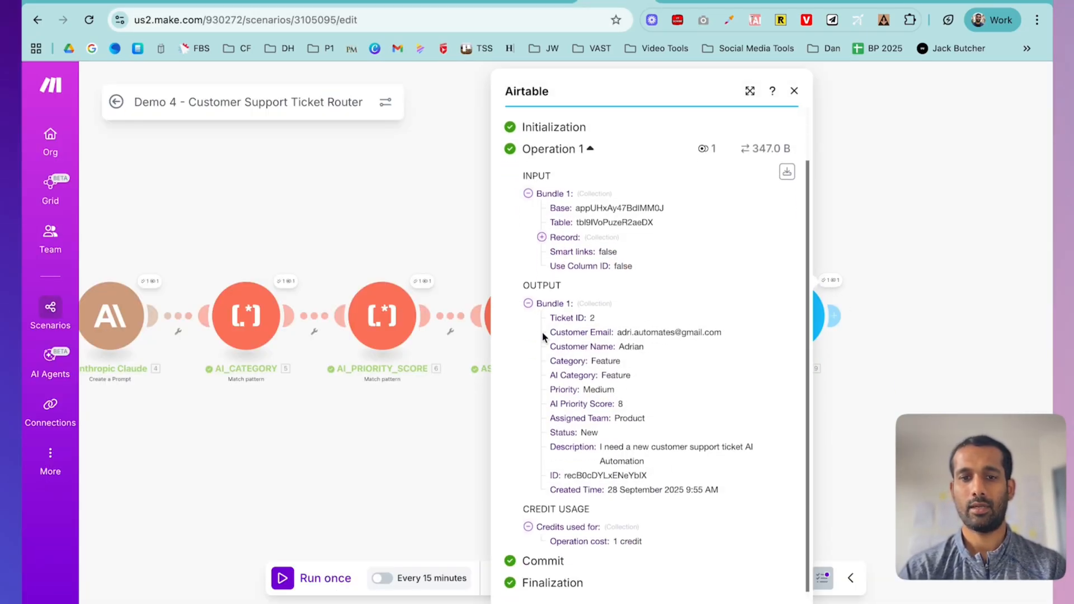
- Delete the old ticket 1 (Bug, Urgent) record from the Tickets grid
click(450, 2)
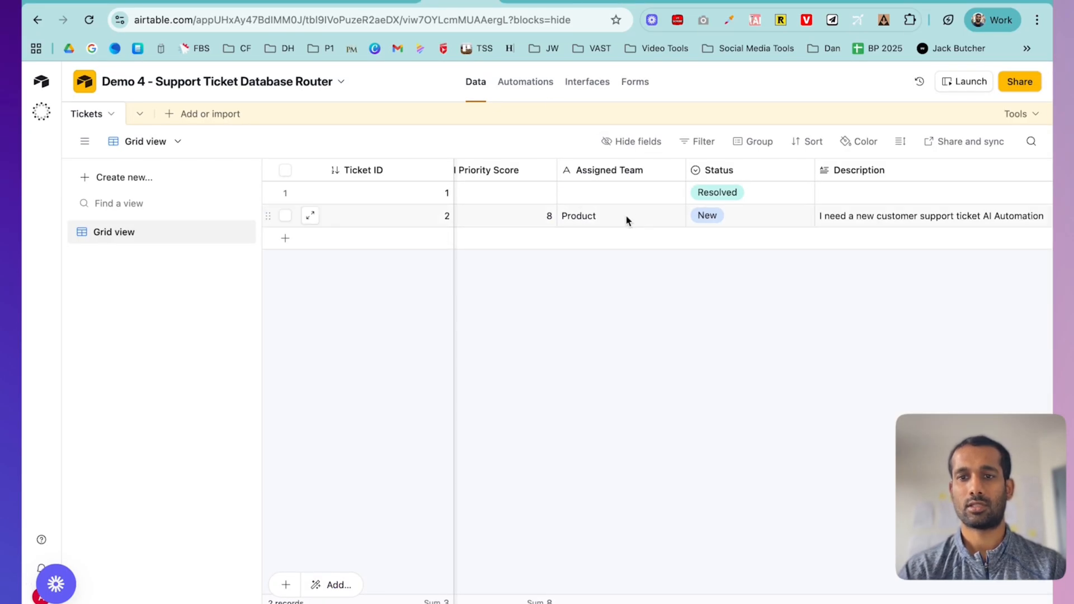
scroll(626, 219, left, 10)
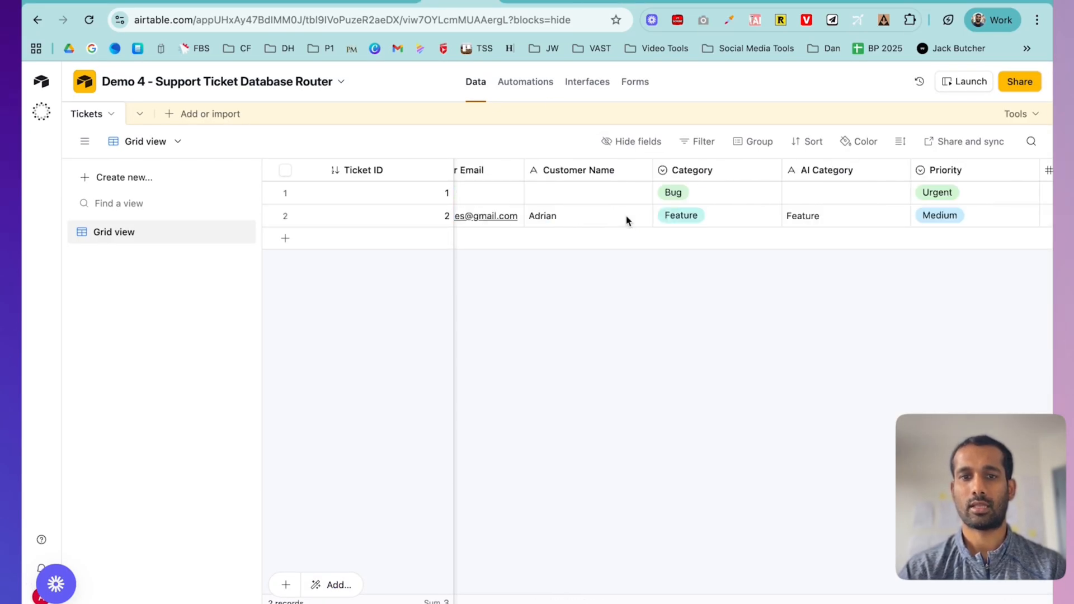
click(285, 193)
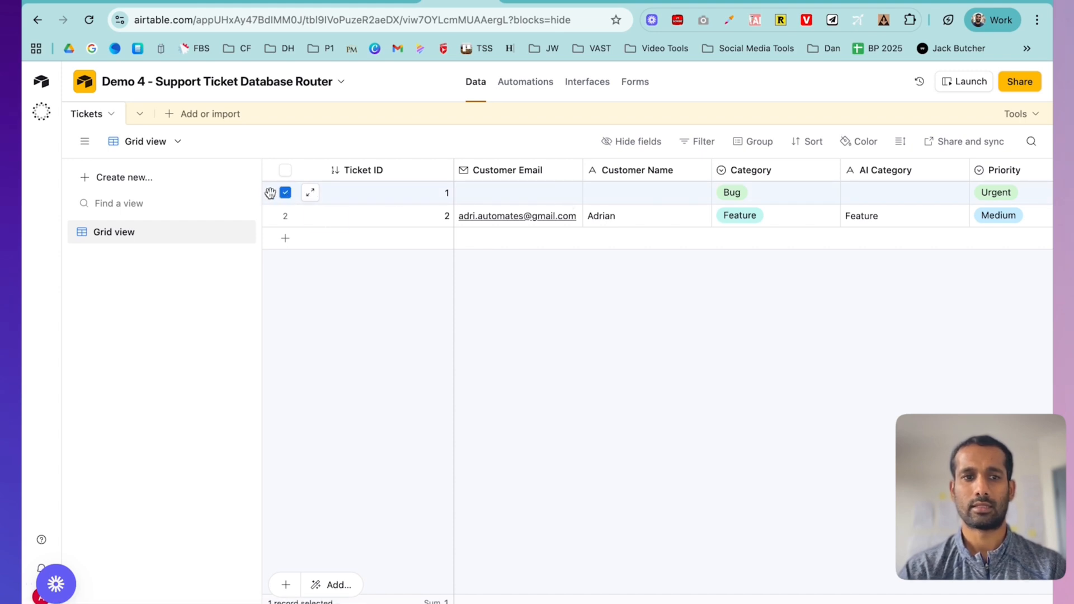
right_click(366, 200)
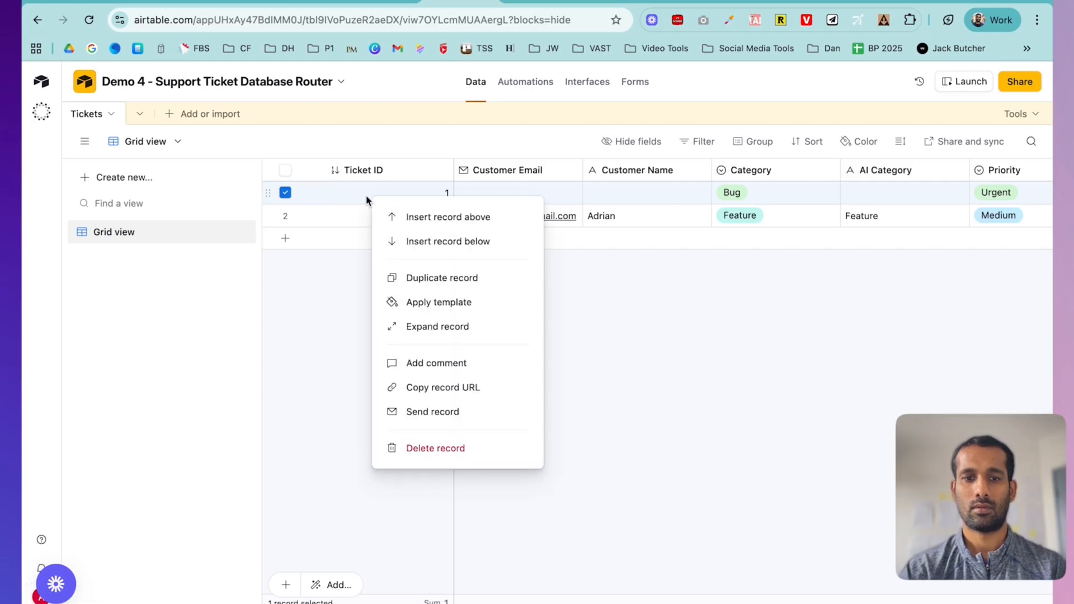
click(431, 447)
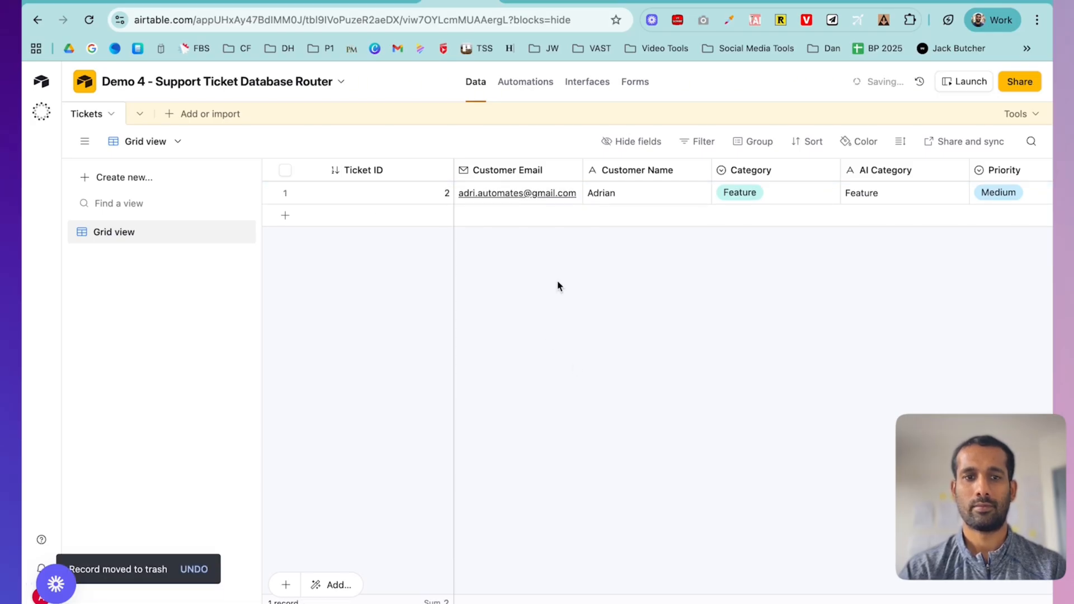
- Add a Flow Control Router module after the Airtable step
click(587, 1)
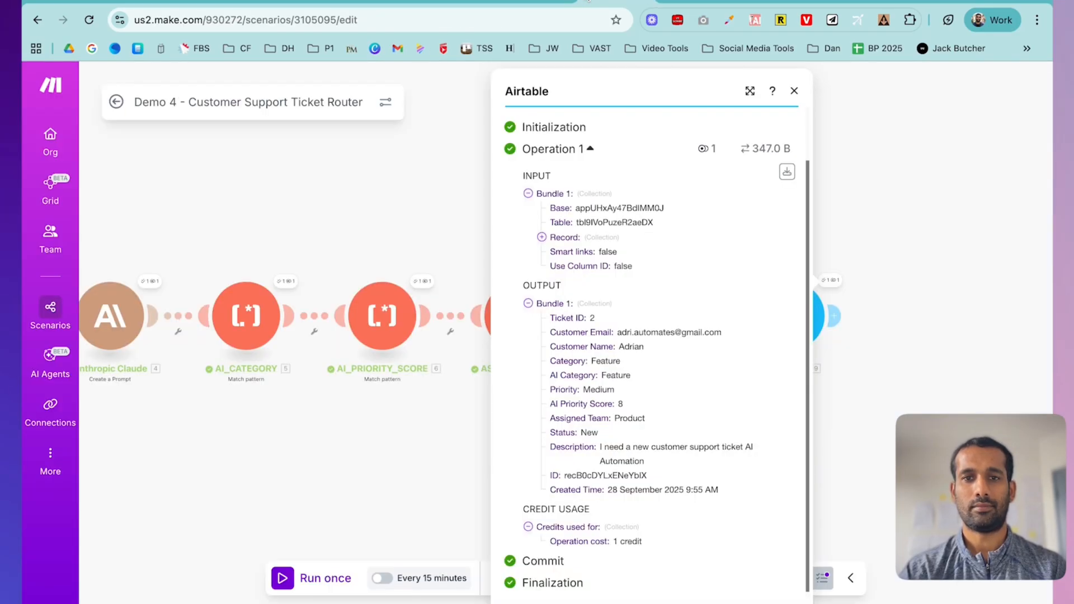
click(854, 164)
scroll(664, 217, right, 5)
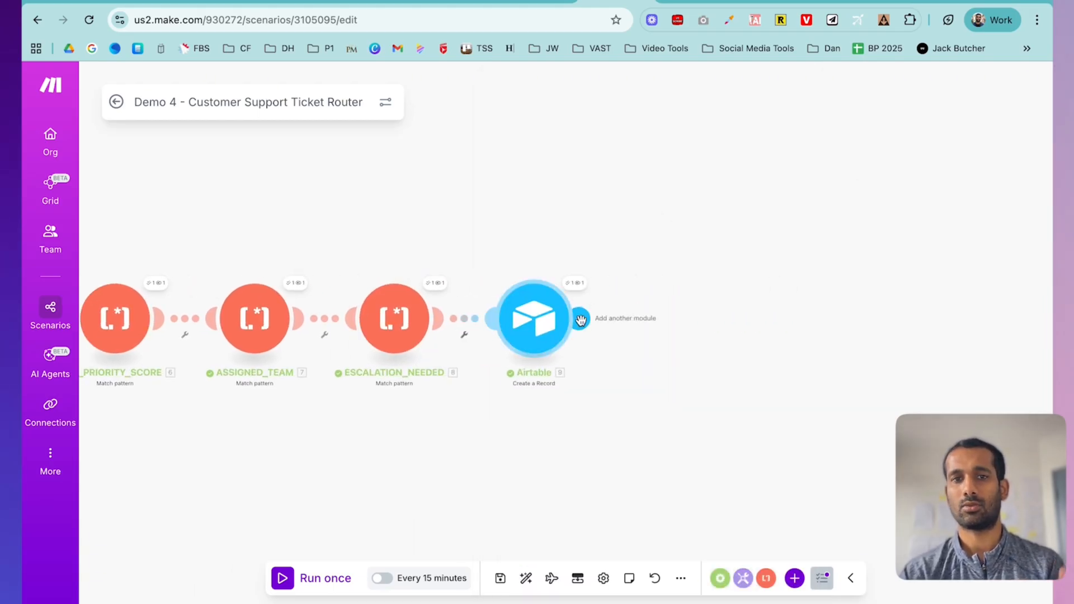
click(580, 319)
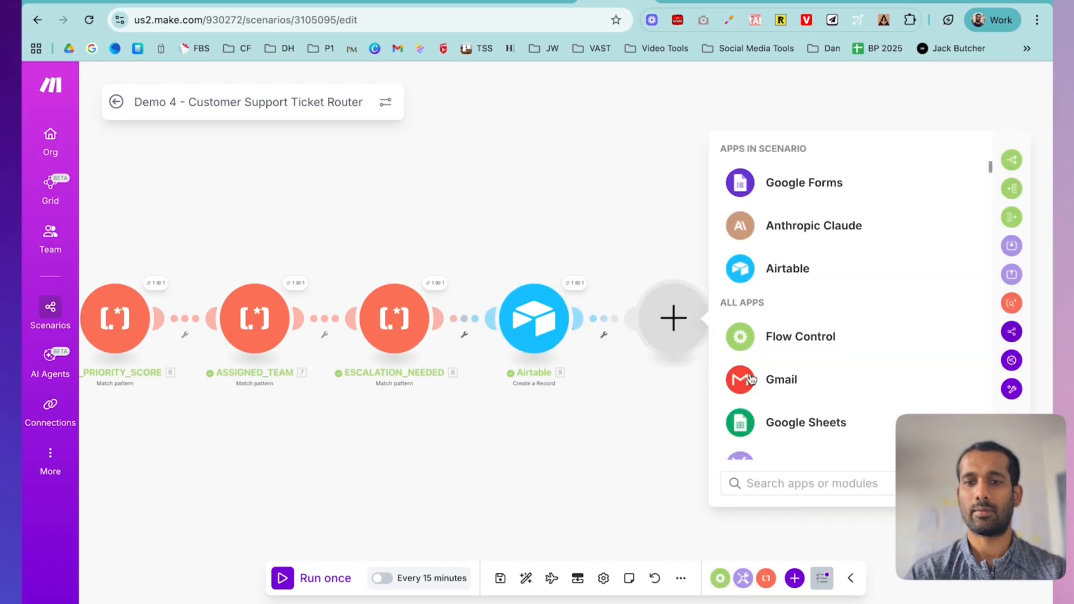
text(rout)
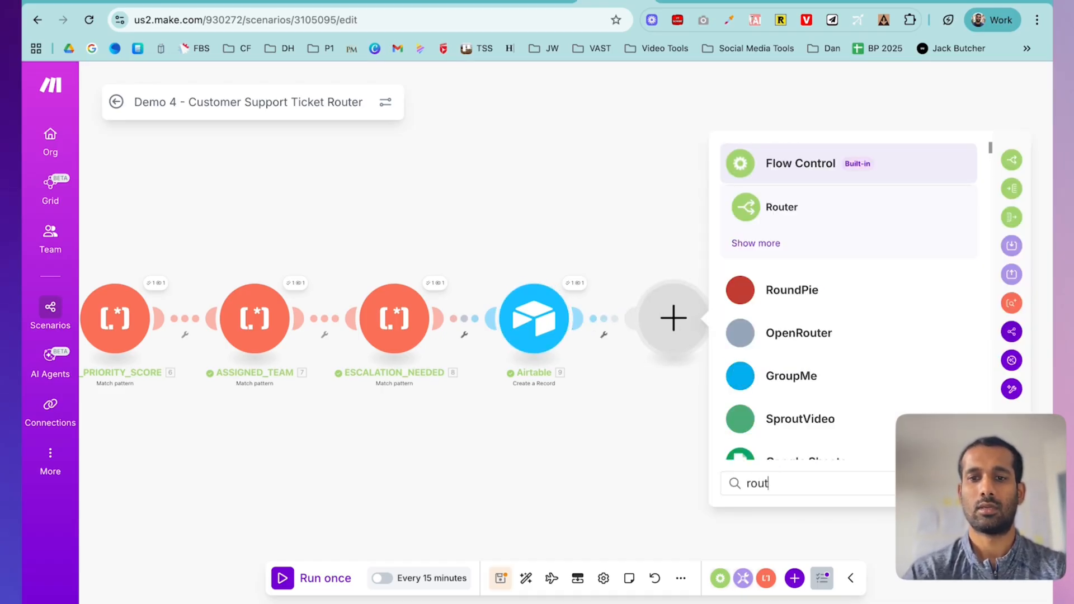
click(808, 221)
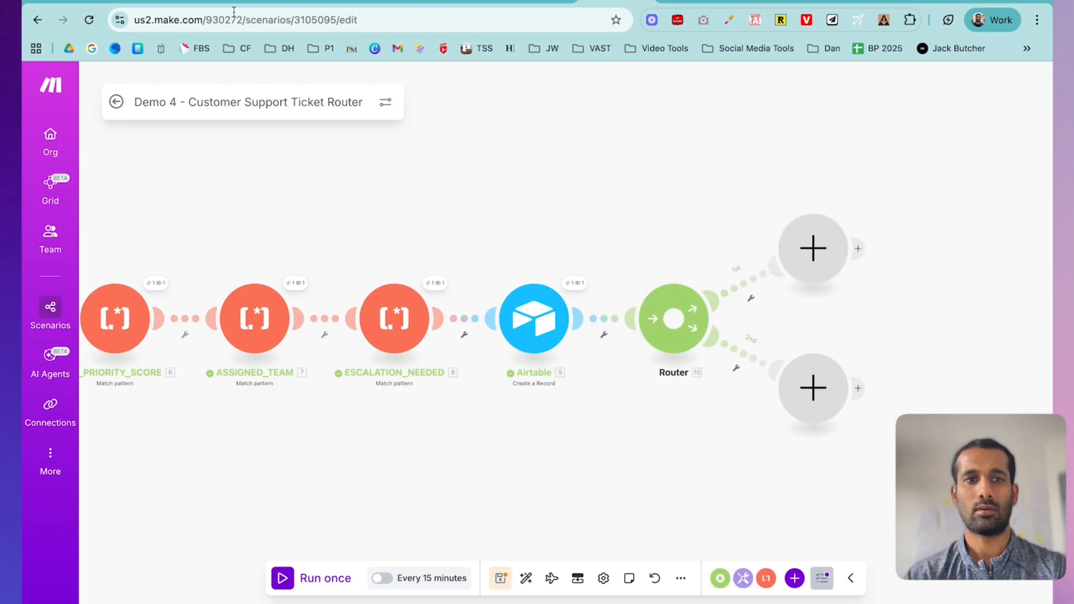
- Review the lesson's routing and Slack instructions
click(147, 1)
scroll(499, 334, down, 1)
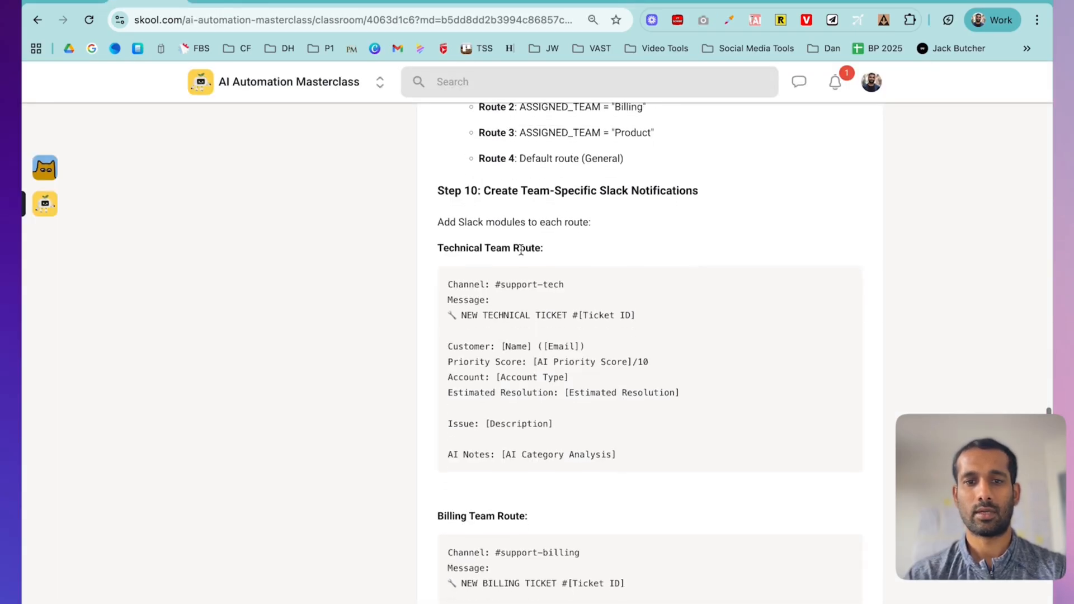
scroll(557, 285, down, 1)
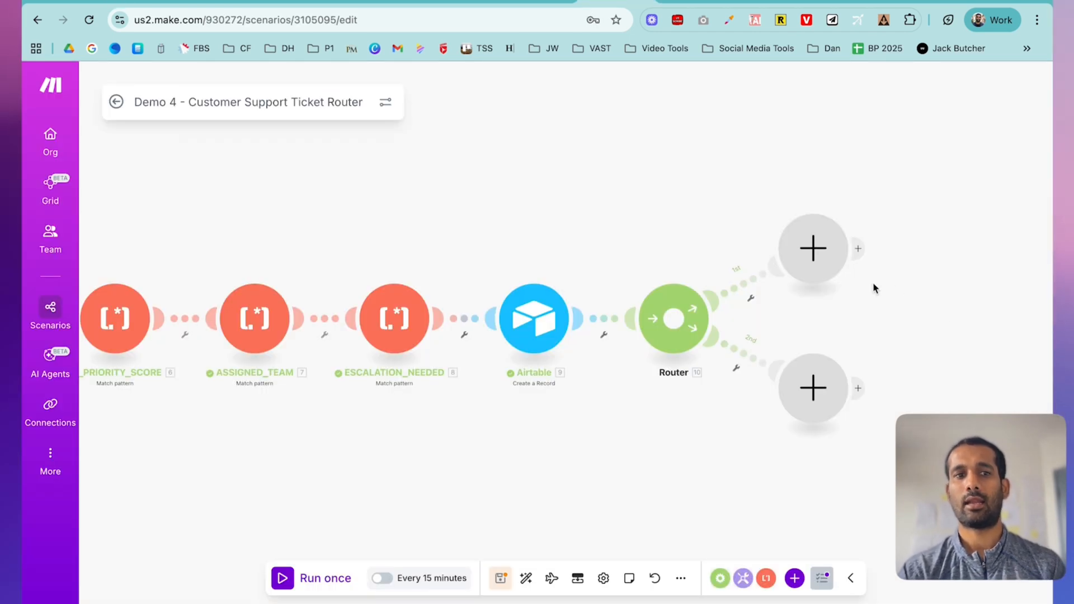
- Add a Slack 'Create a Message' module on the router's first branch
click(826, 252)
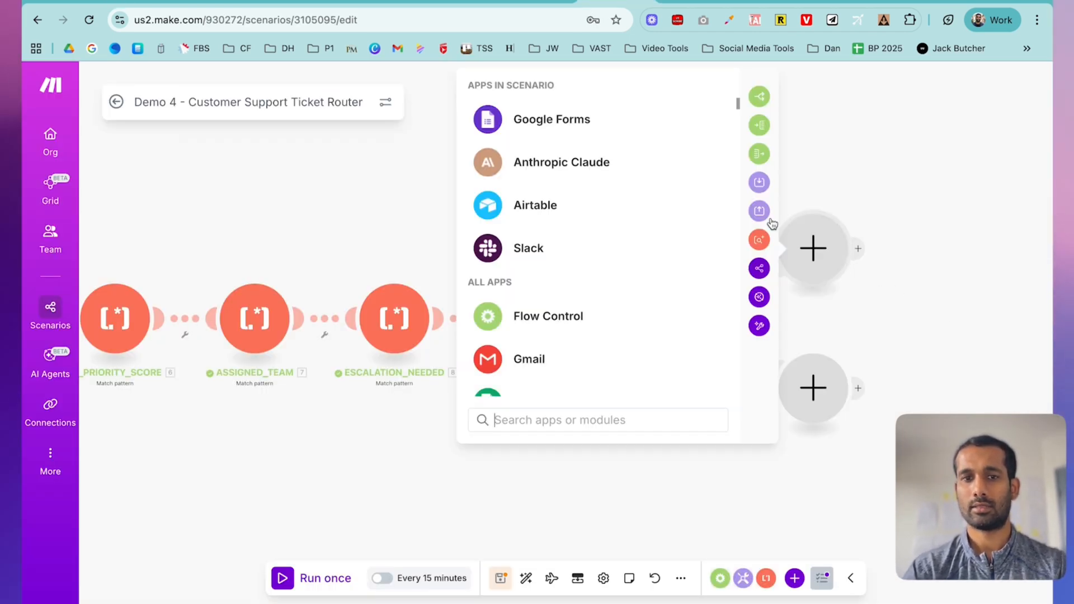
click(541, 239)
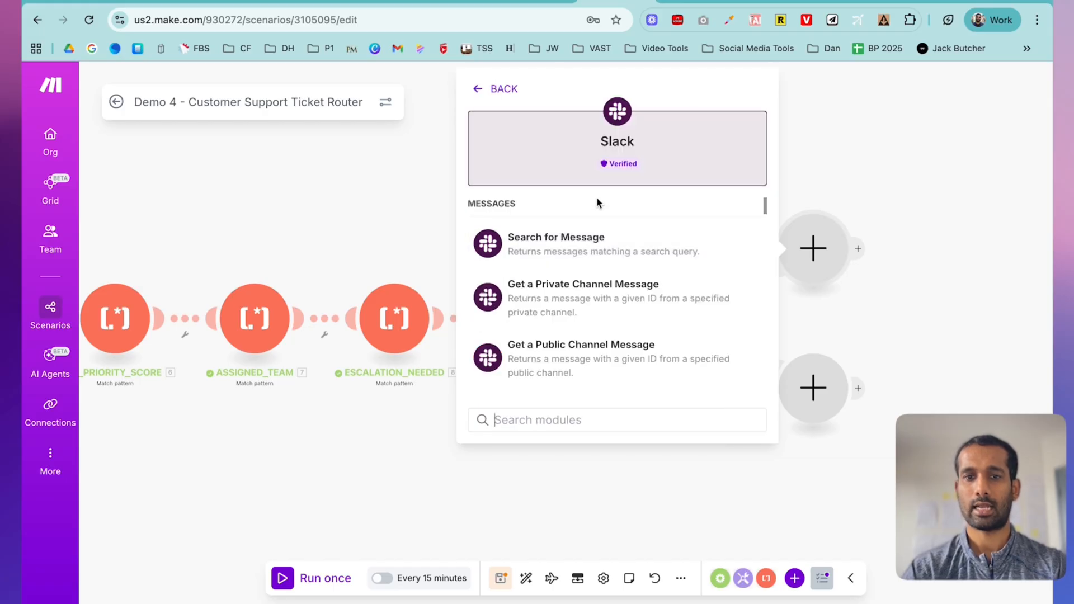
scroll(571, 267, down, 1)
scroll(570, 270, down, 2)
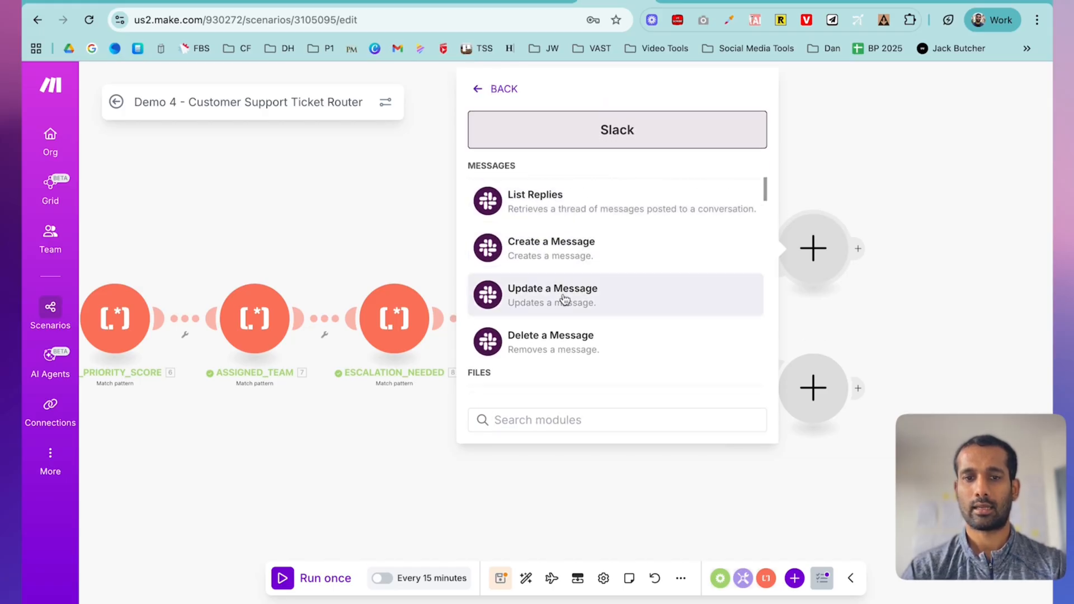
click(584, 252)
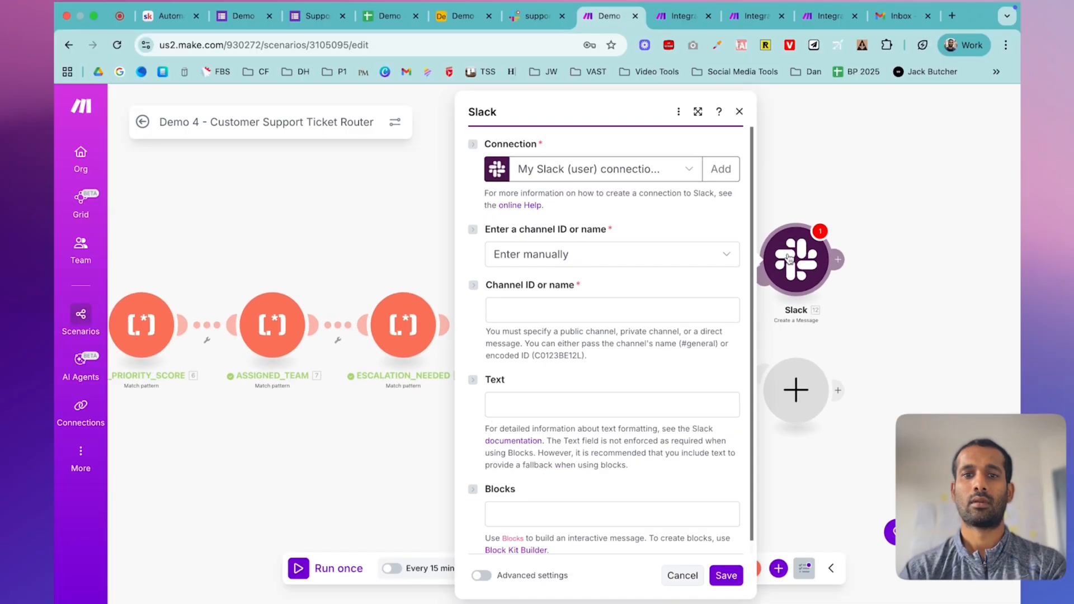
- Set the message channel, selected from the list, to the public channel support-technical
click(630, 260)
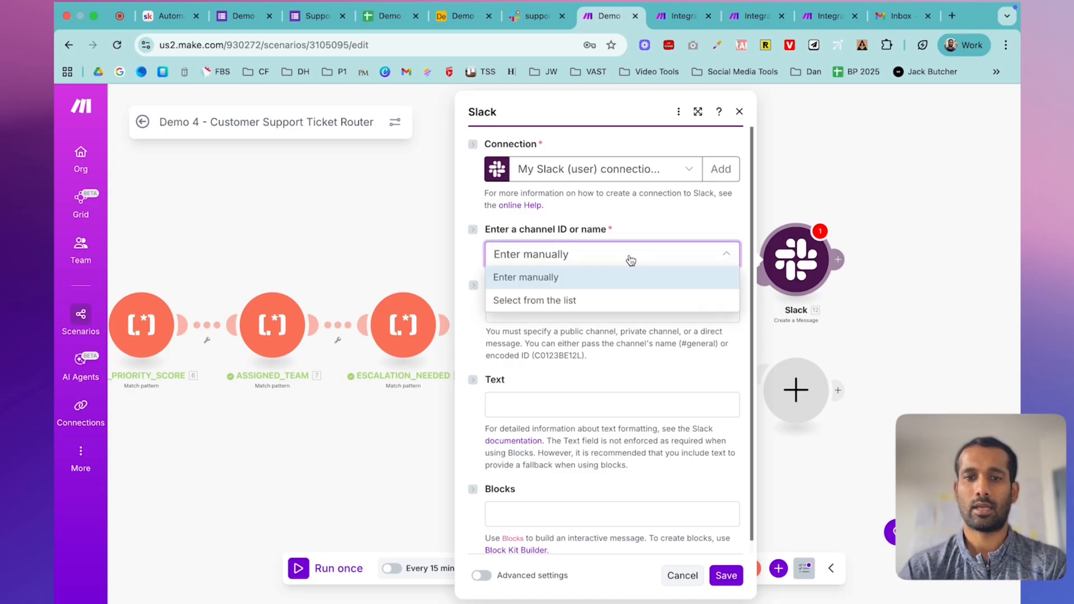
click(554, 299)
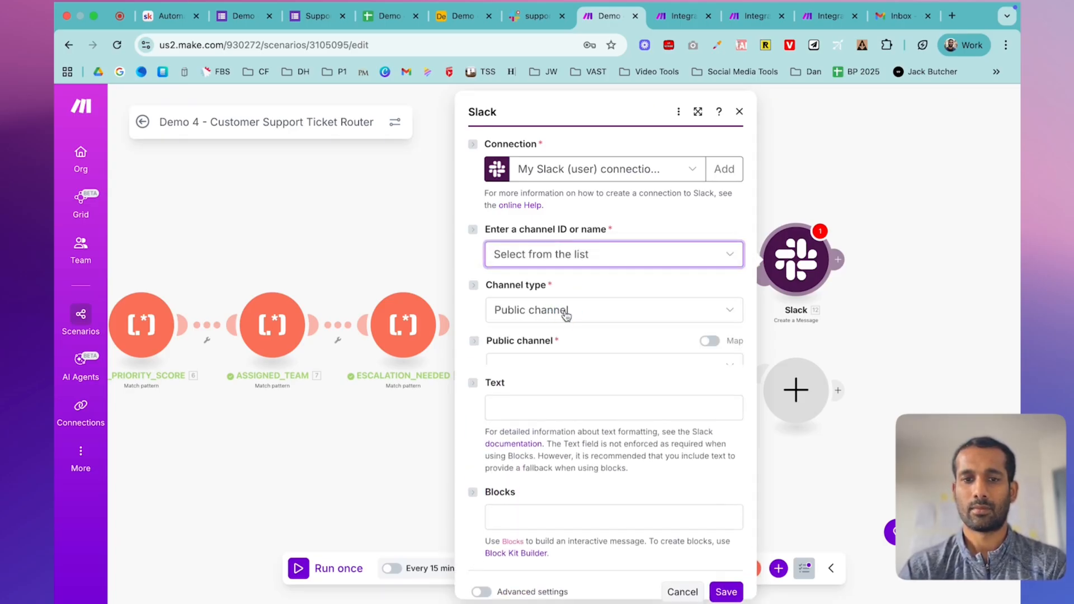
click(566, 312)
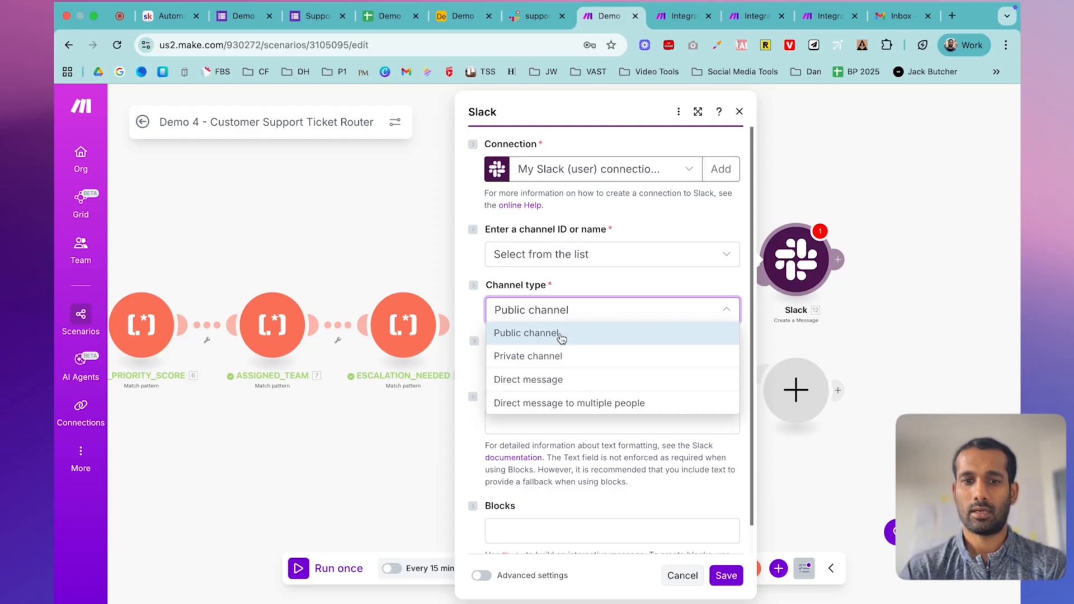
click(559, 337)
click(598, 367)
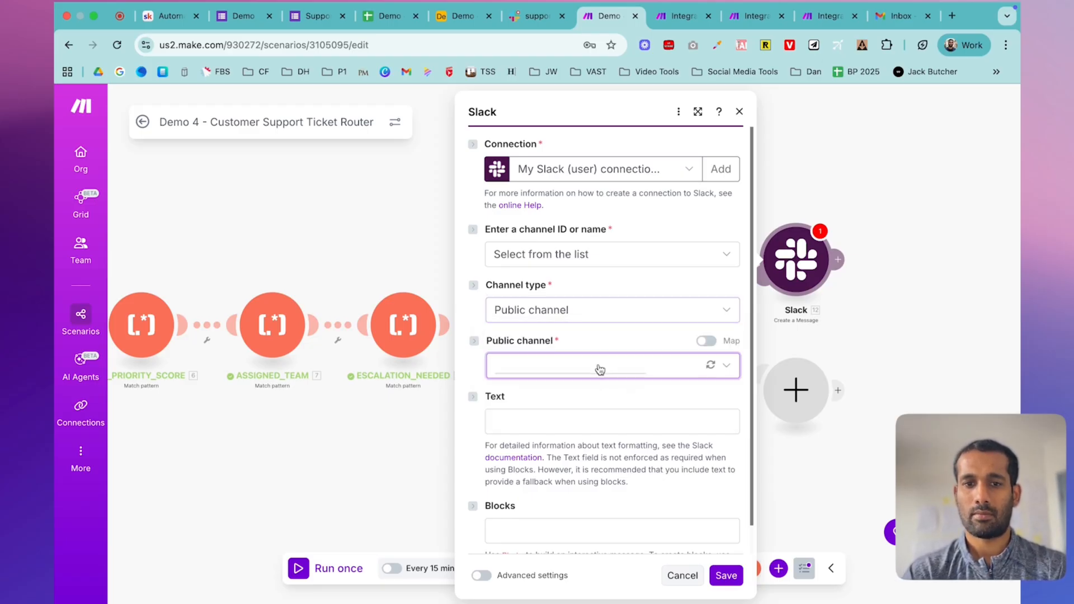
text(supp)
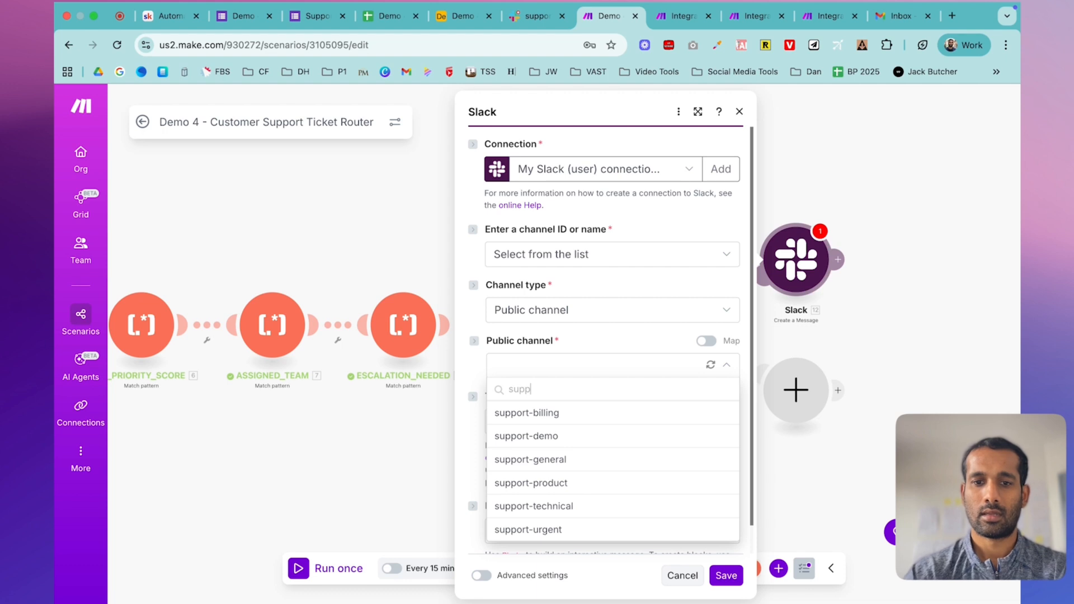
click(557, 506)
scroll(597, 390, down, 1)
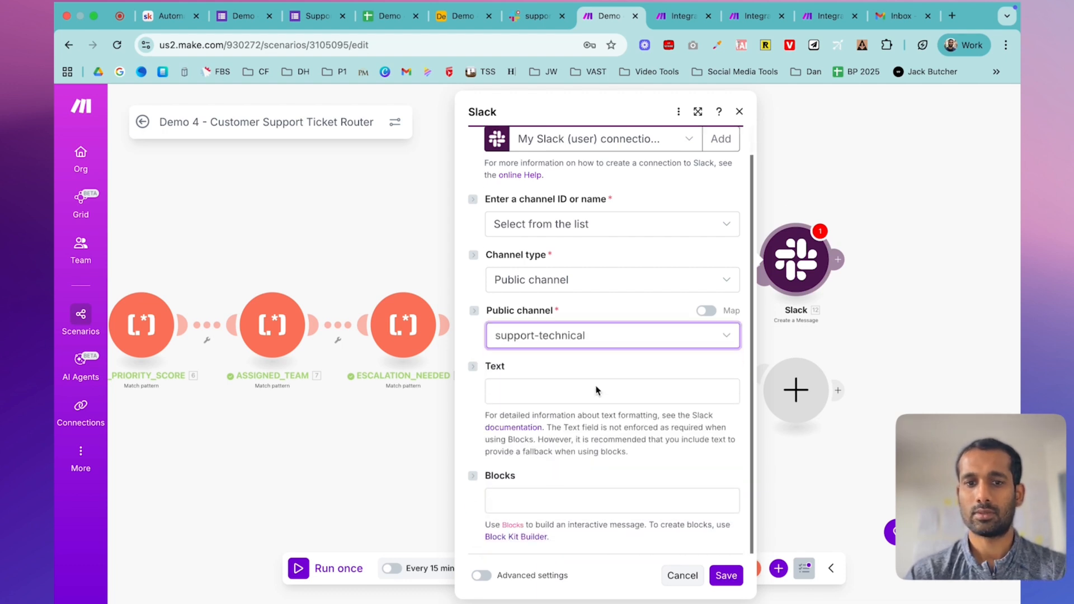
click(646, 280)
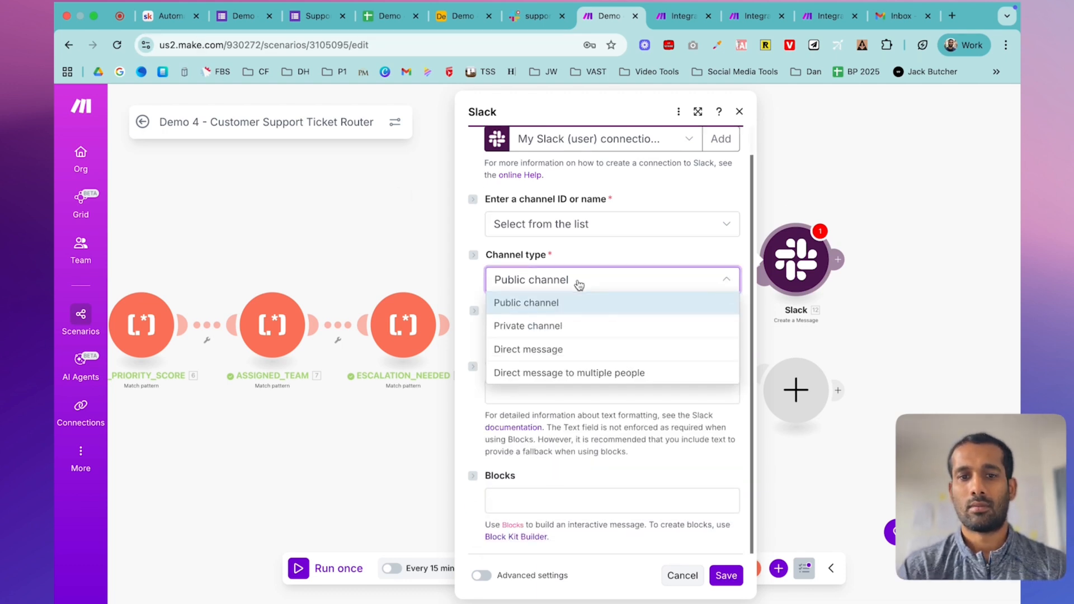
click(563, 302)
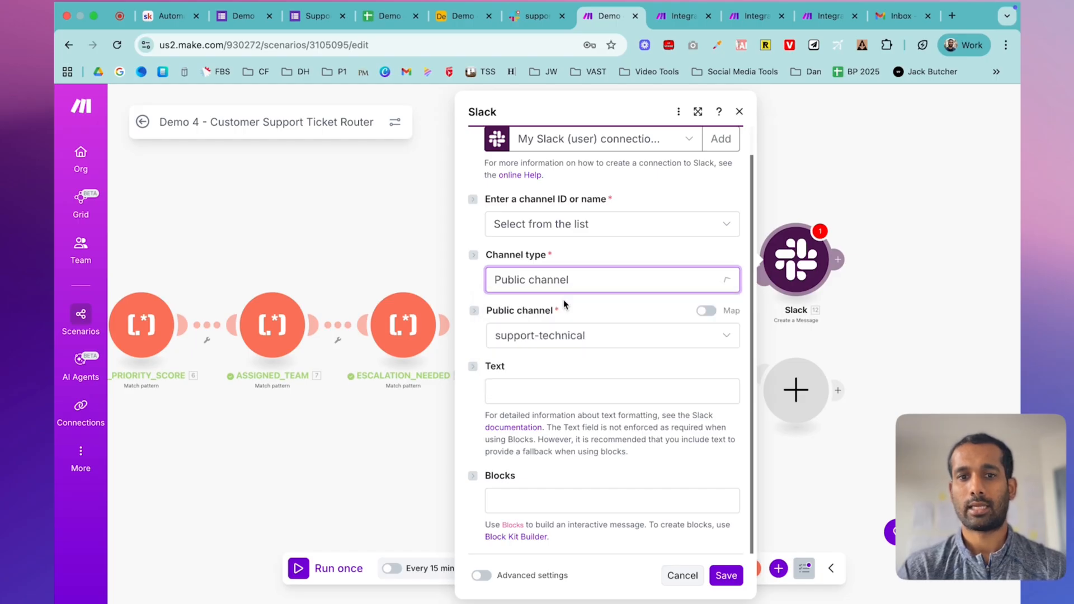
click(579, 342)
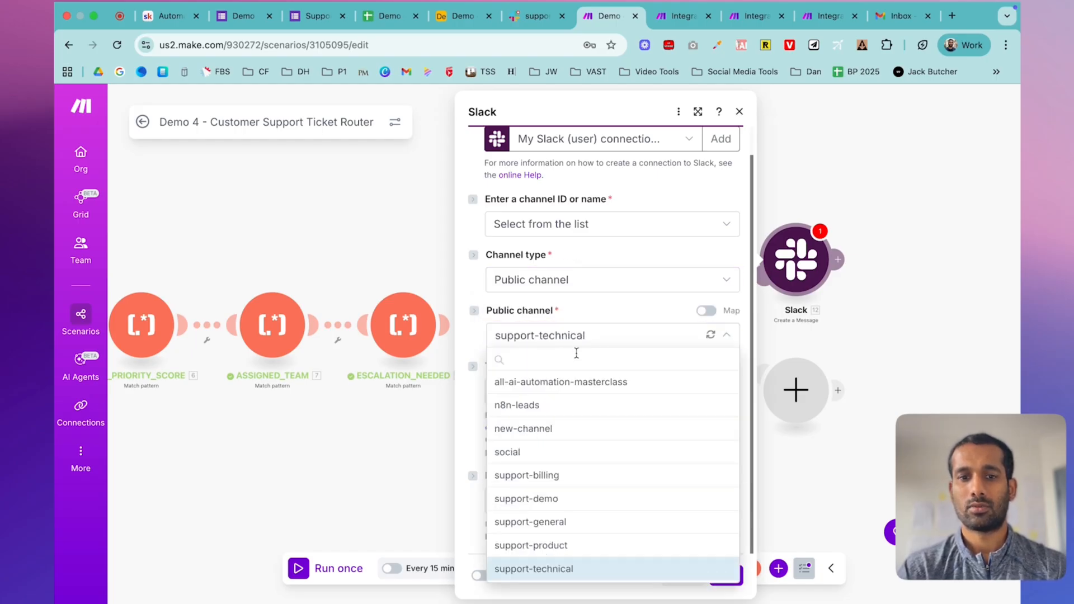
text(tech)
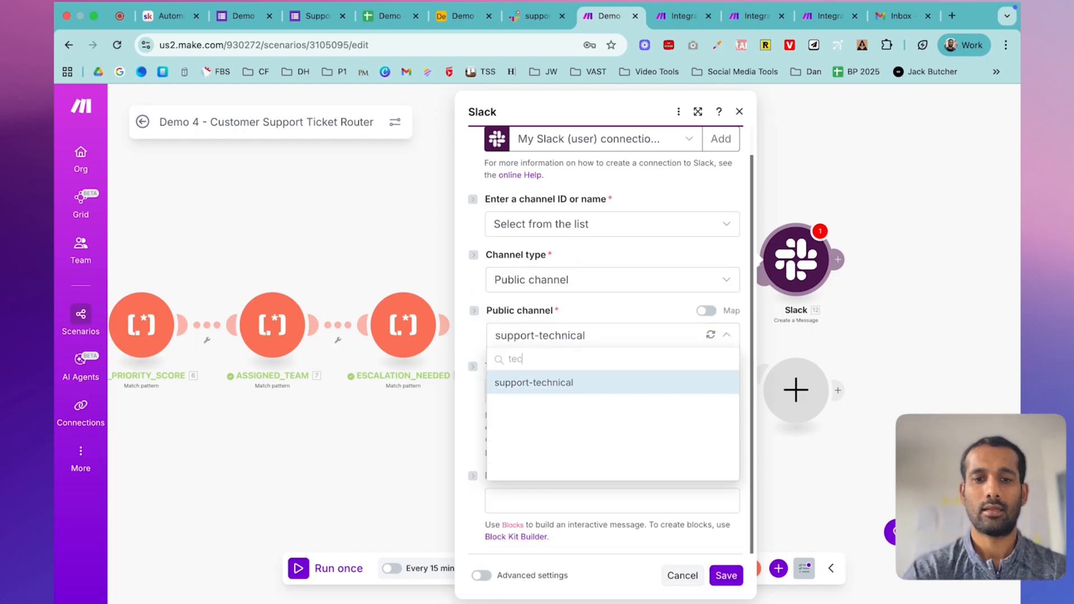
click(598, 387)
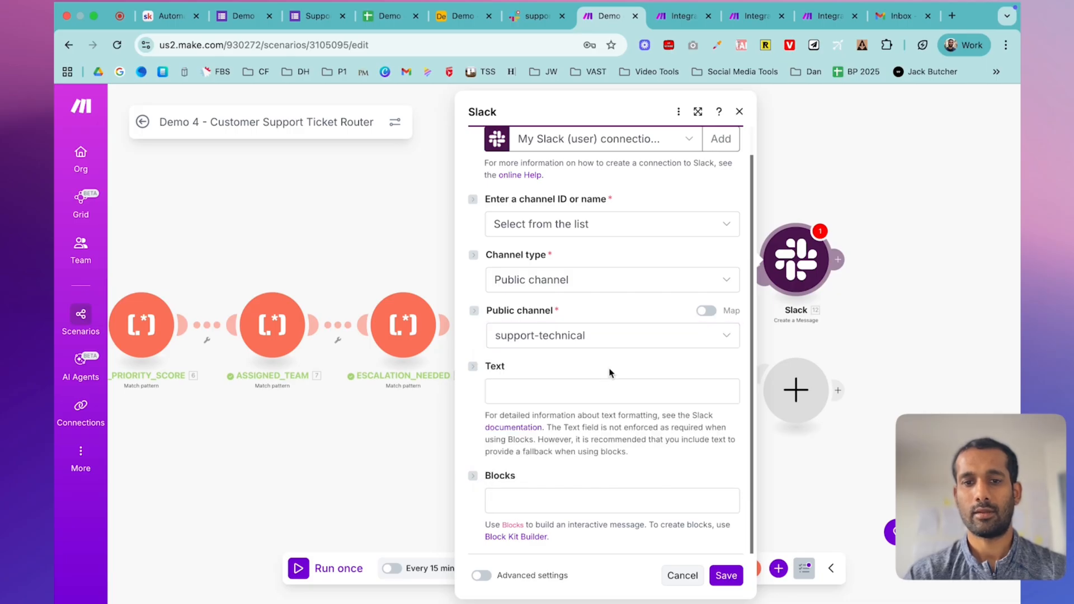
- Copy the Technical Team Route message template from the course lesson
click(550, 399)
click(168, 16)
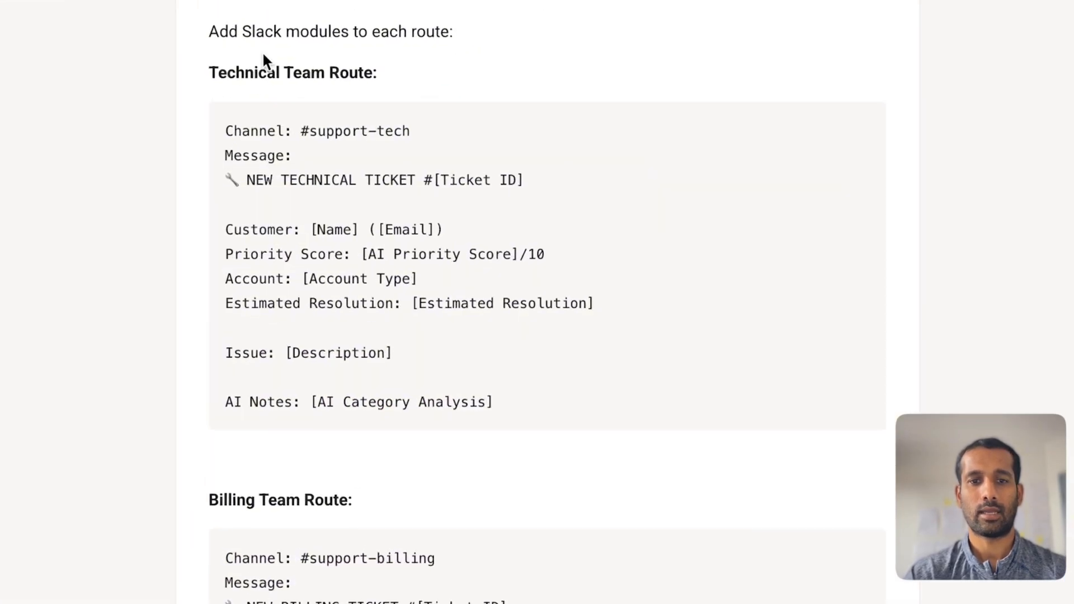
drag(224, 130, 552, 410)
key(super+c)
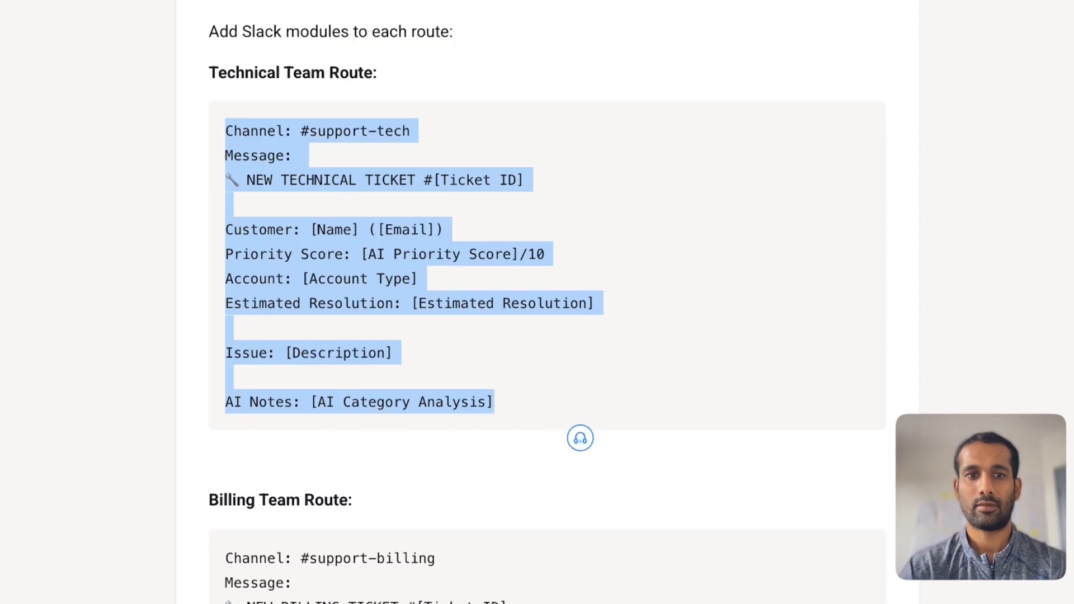
click(609, 16)
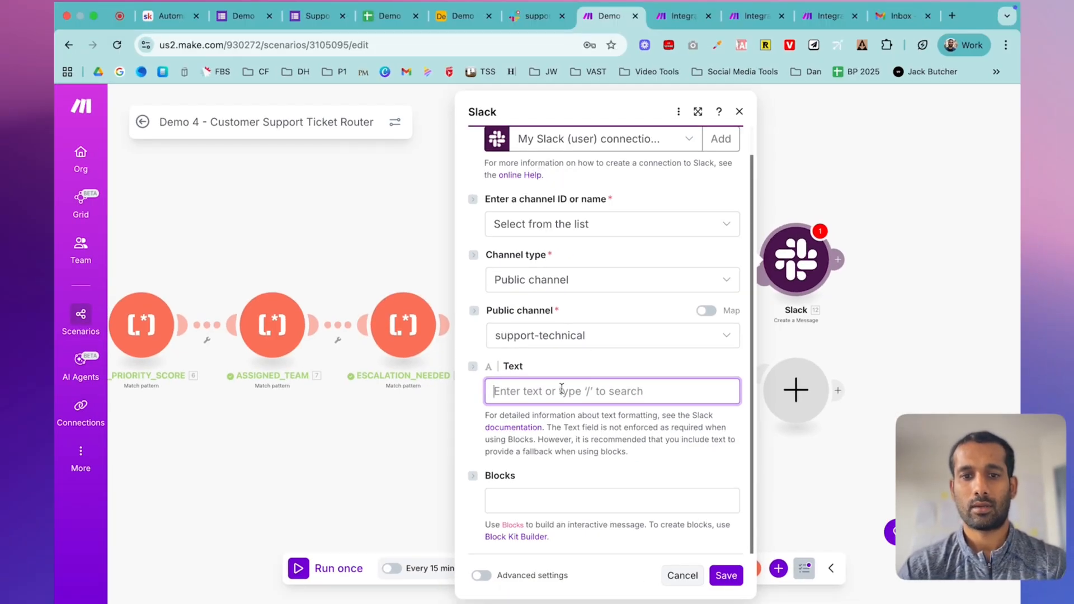
- Paste the template, remove the Channel: #support-tech line, and map the Ticket ID
key(super+v)
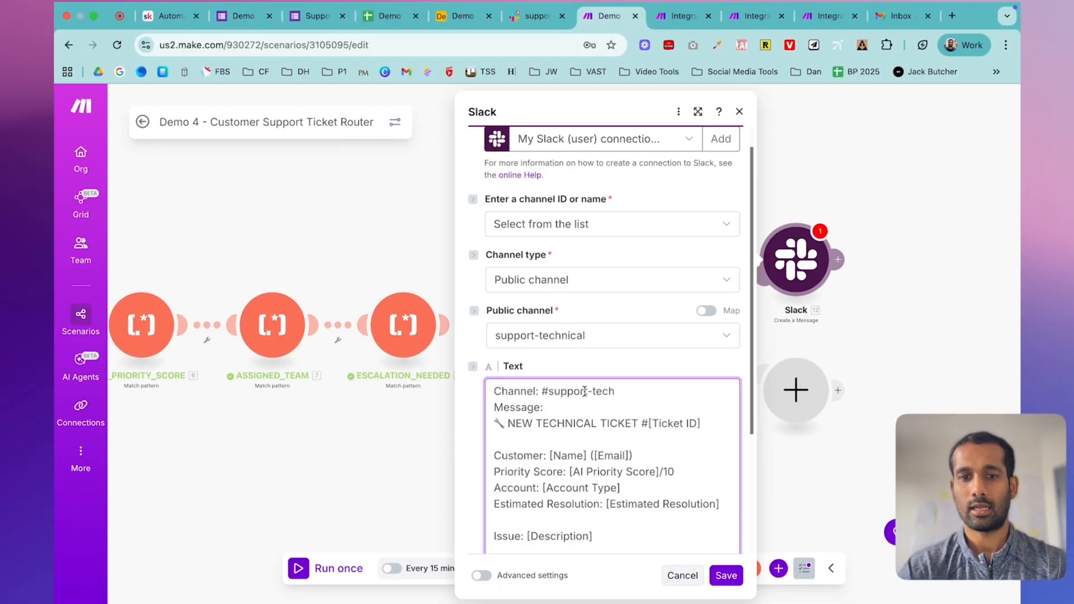
triple_click(584, 391)
key(BackSpace)
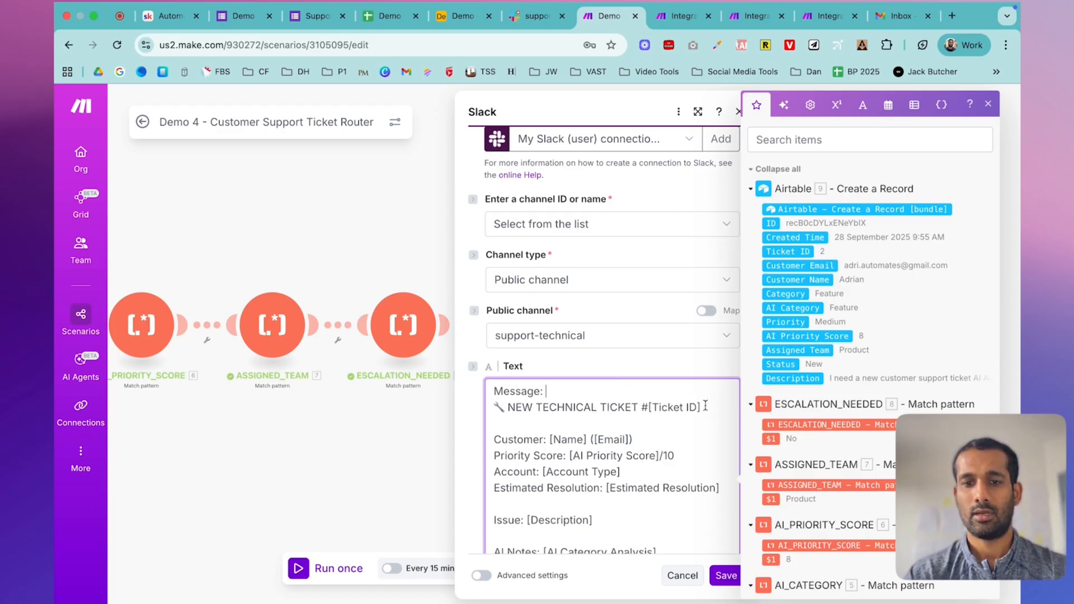
drag(704, 406, 650, 408)
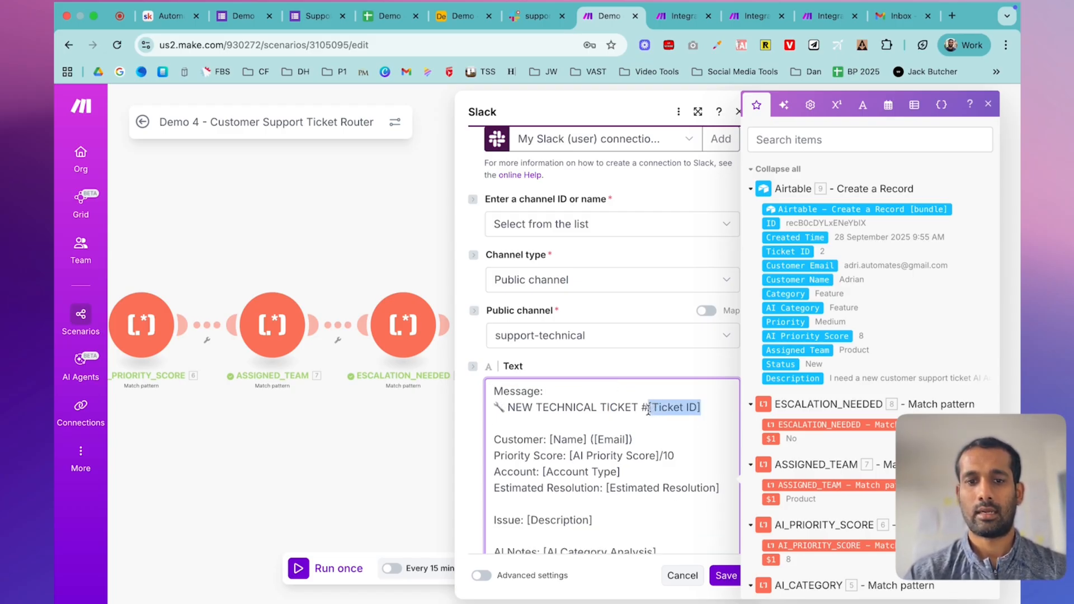
key(BackSpace)
drag(771, 223, 657, 412)
scroll(657, 412, down, 2)
scroll(657, 412, down, 2)
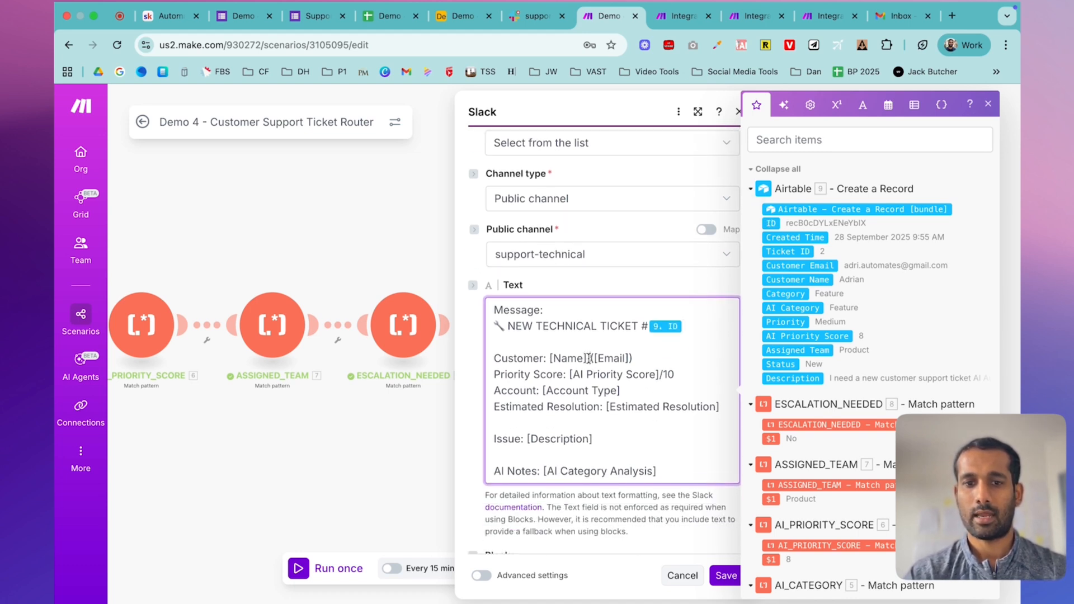
- Replace the [Name], [Email] and [AI Priority Score] placeholders with the record's mapped values
drag(550, 357, 580, 358)
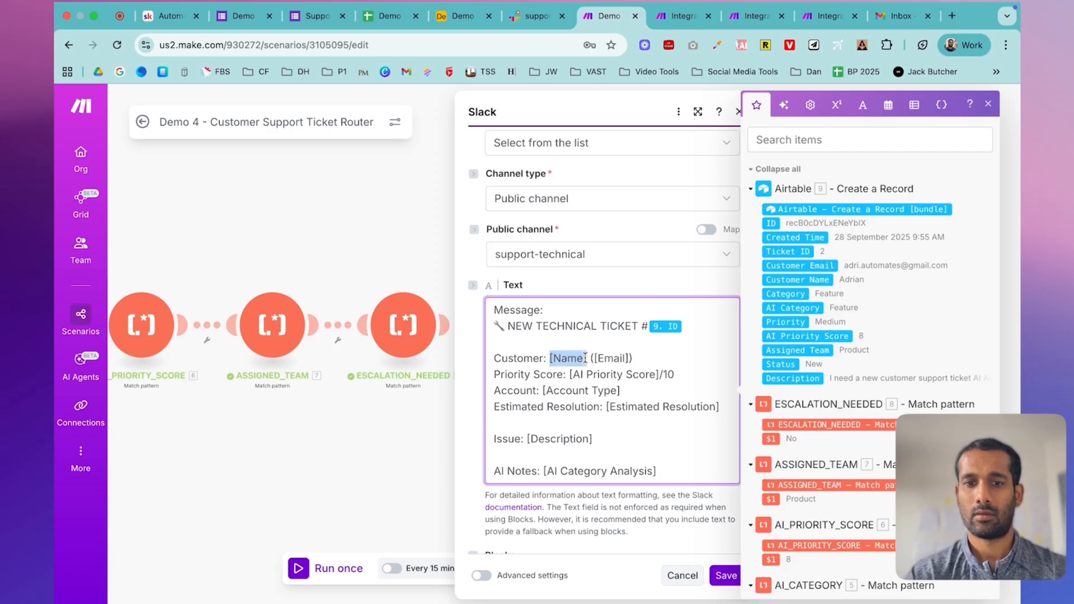
key(BackSpace)
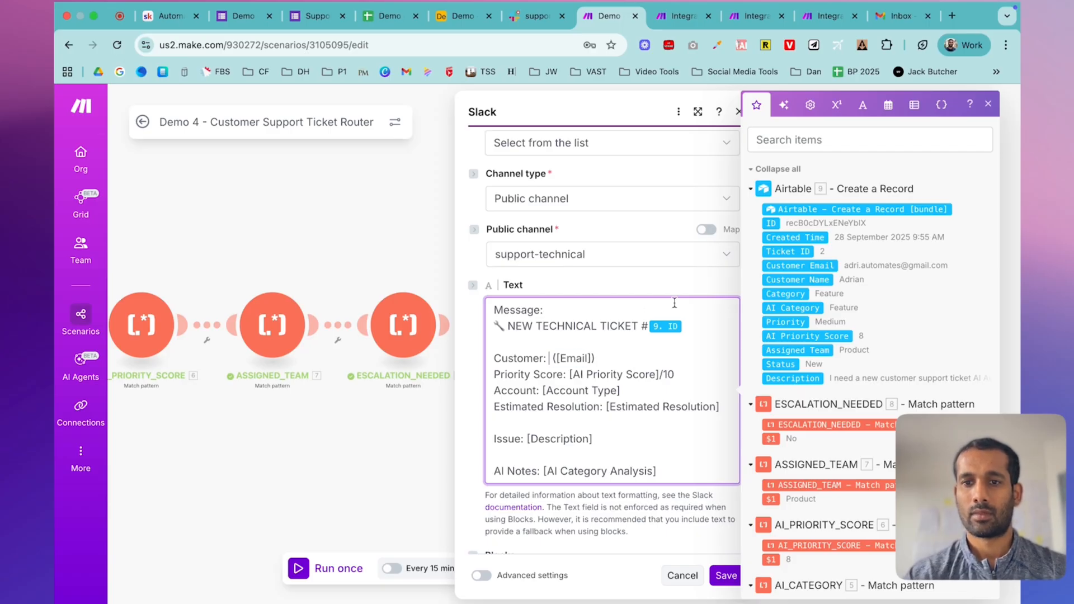
click(798, 279)
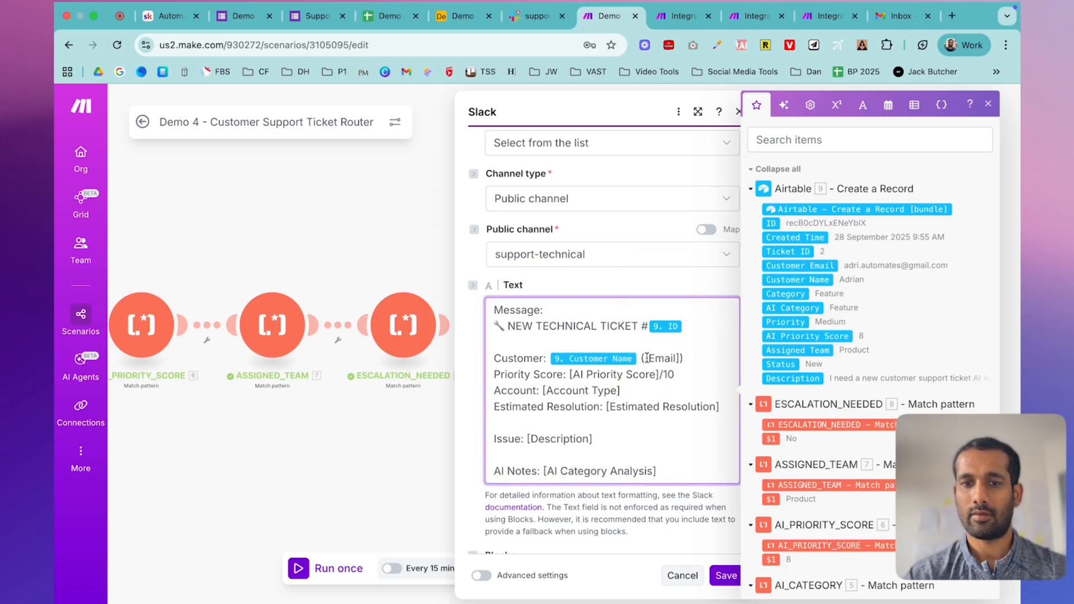
drag(647, 358, 683, 358)
key(BackSpace)
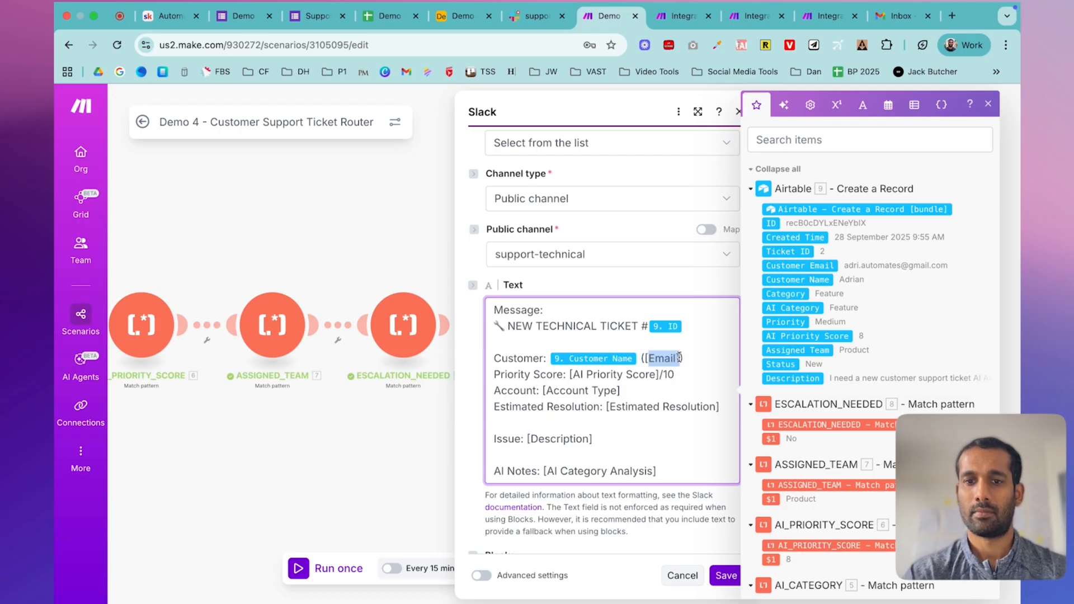
click(800, 263)
drag(569, 390, 655, 387)
key(BackSpace)
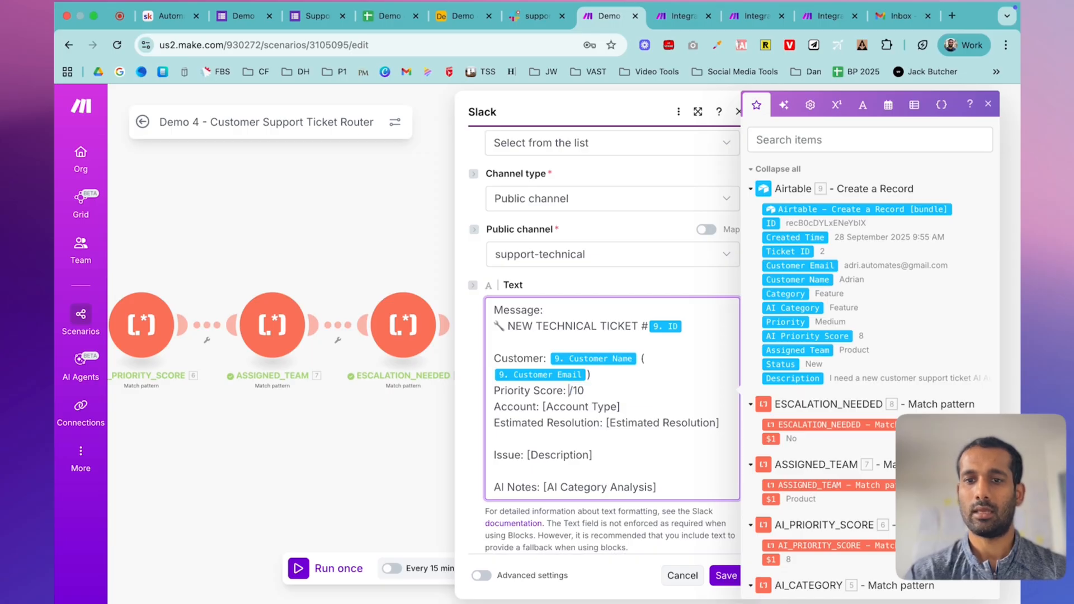
click(790, 336)
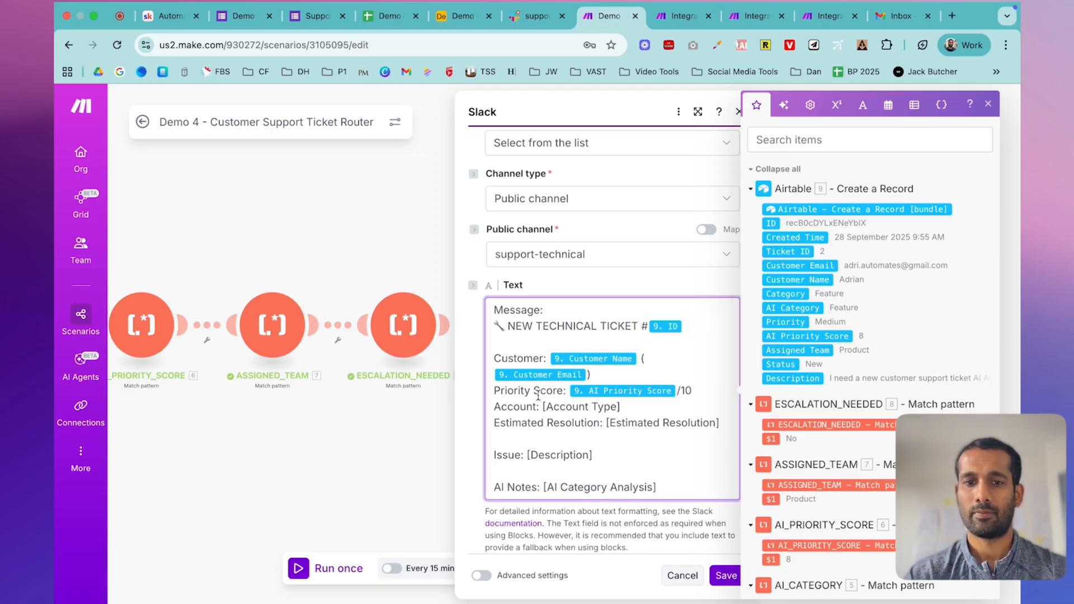
- Replace [Account Type] with the form's Account Type answer value
click(635, 402)
drag(631, 402, 539, 405)
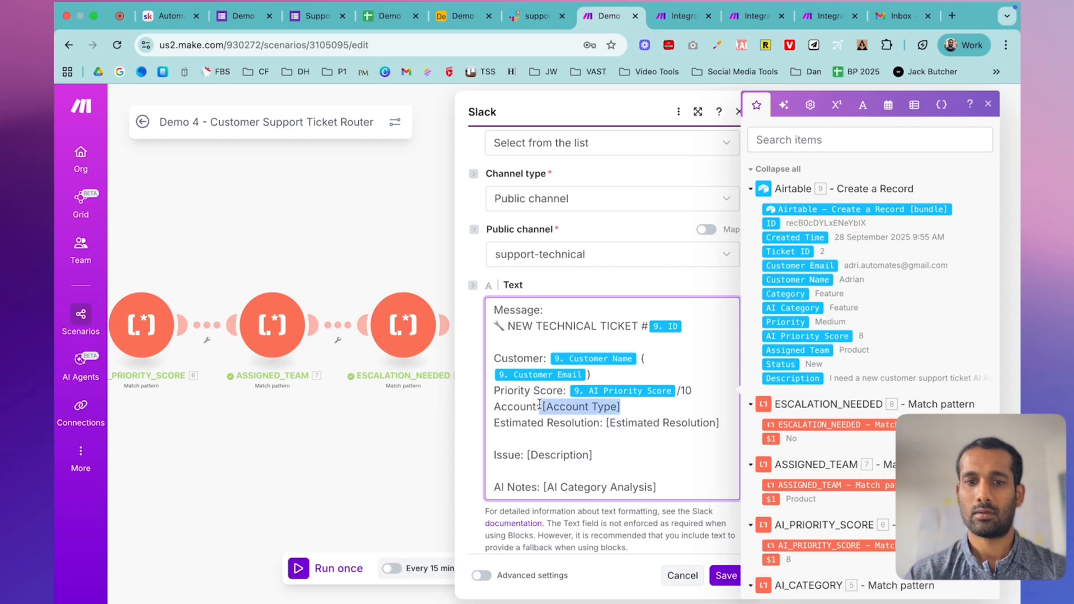
key(BackSpace)
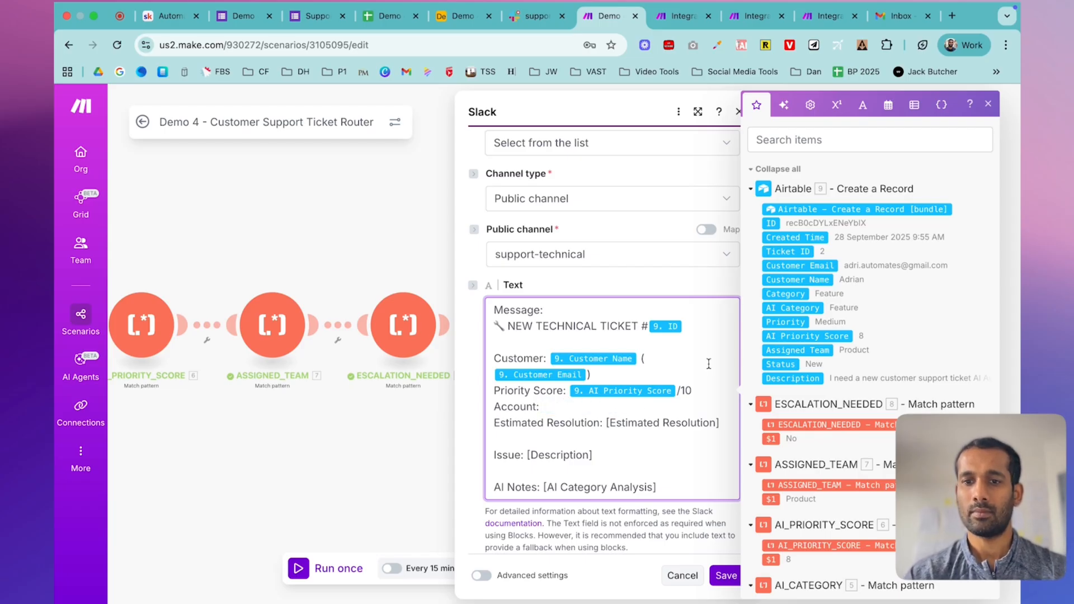
scroll(861, 314, down, 1)
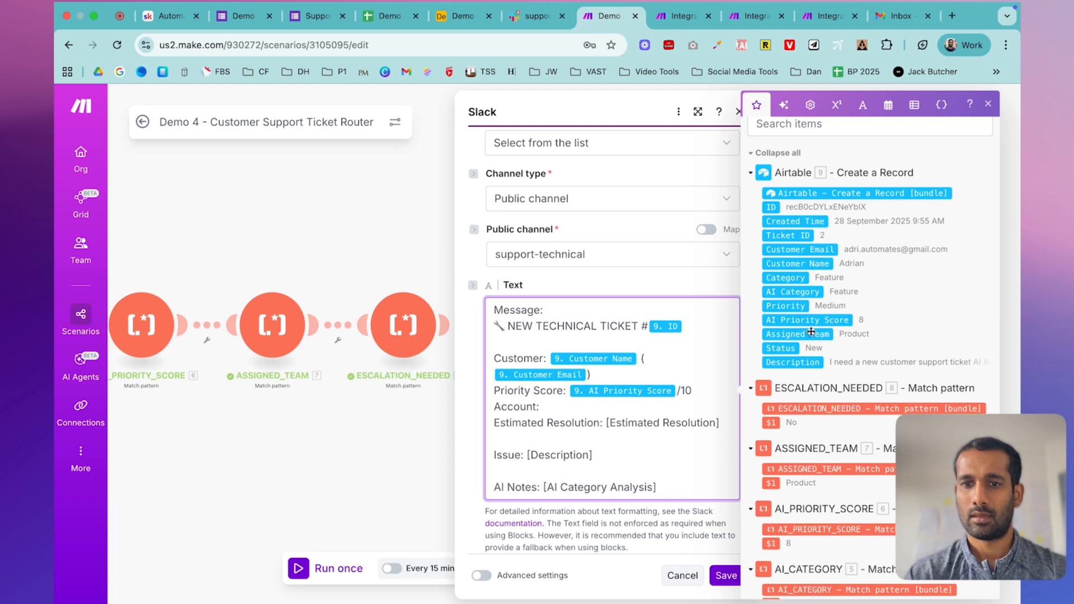
scroll(811, 332, down, 1)
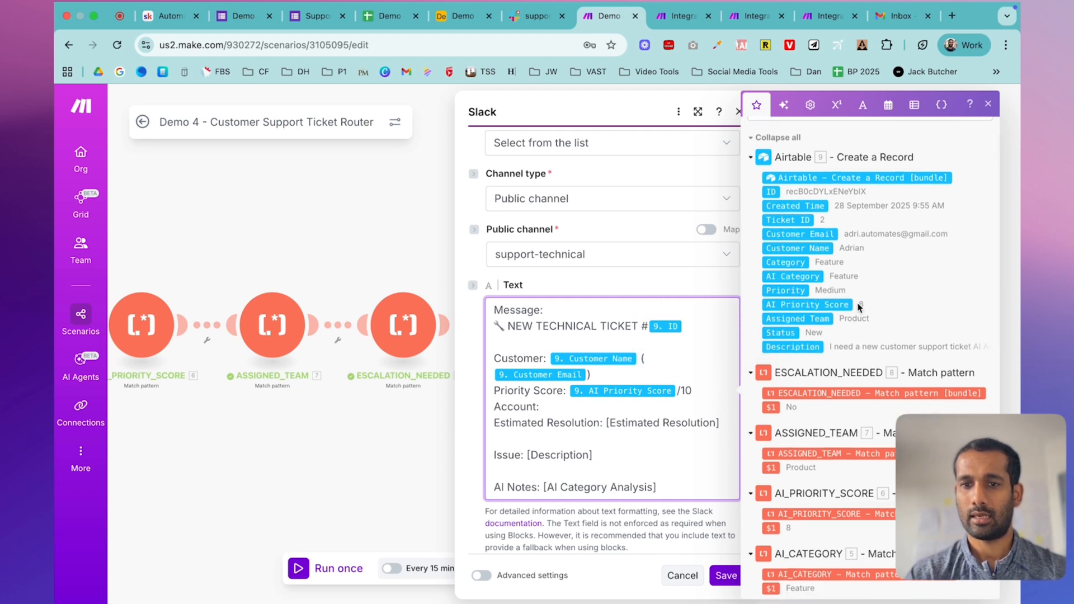
scroll(859, 307, down, 1)
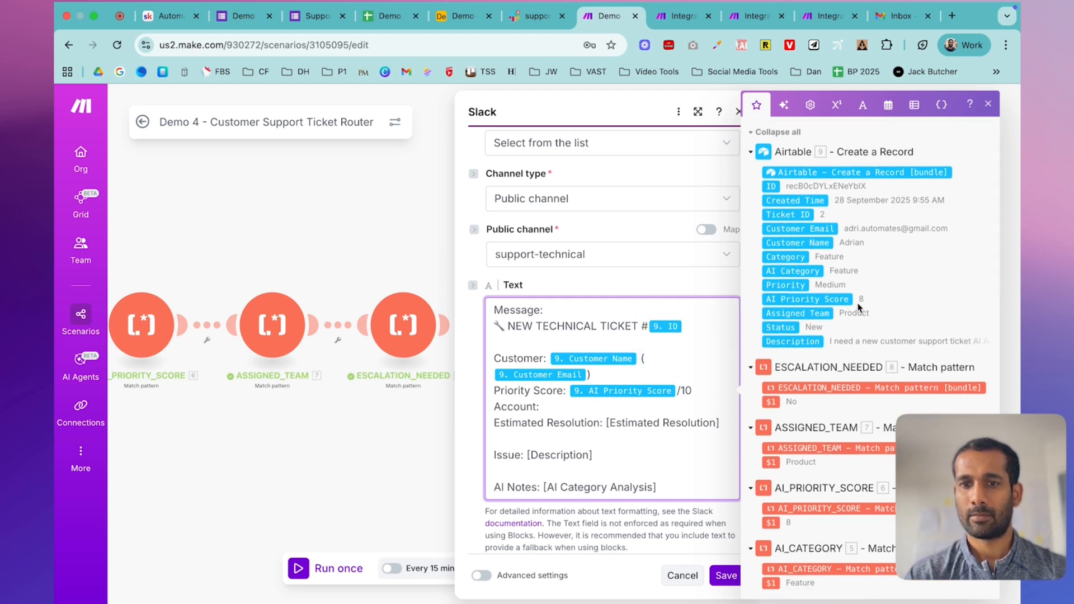
scroll(859, 306, down, 10)
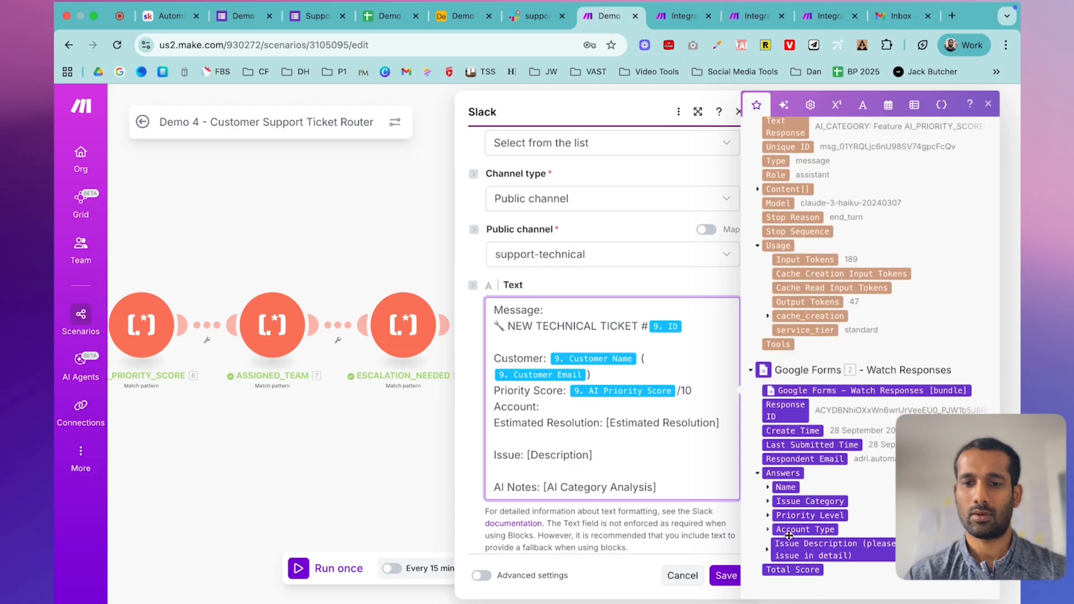
click(768, 531)
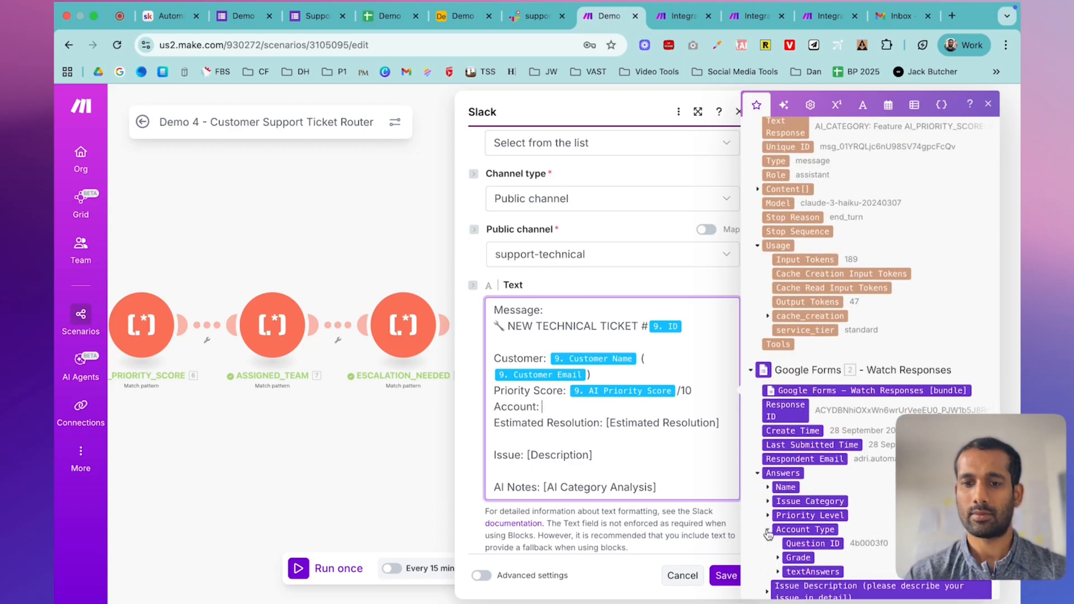
click(778, 572)
scroll(788, 557, down, 2)
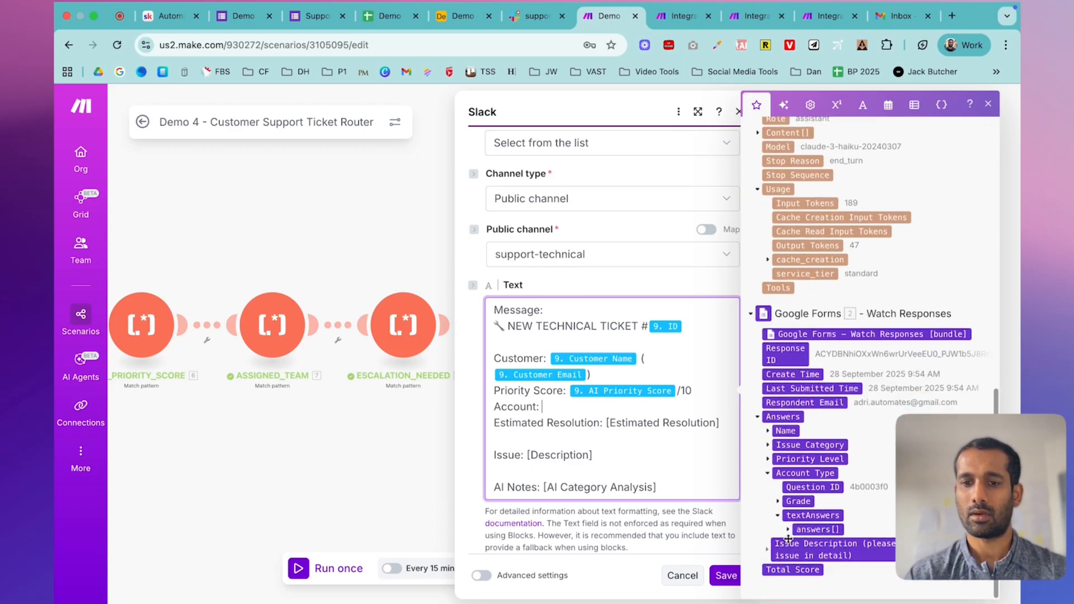
click(787, 530)
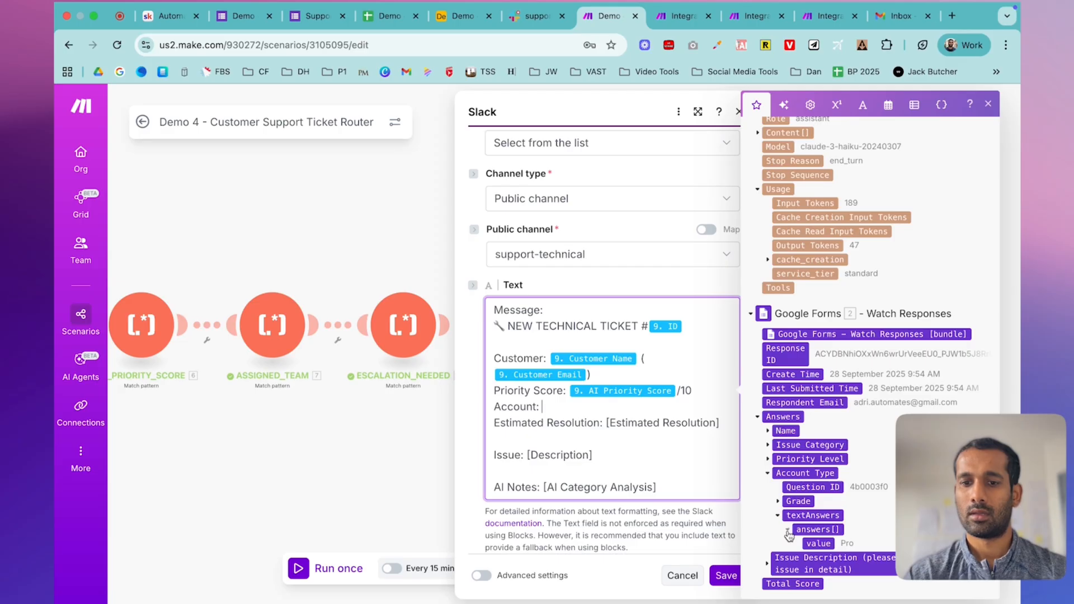
click(818, 543)
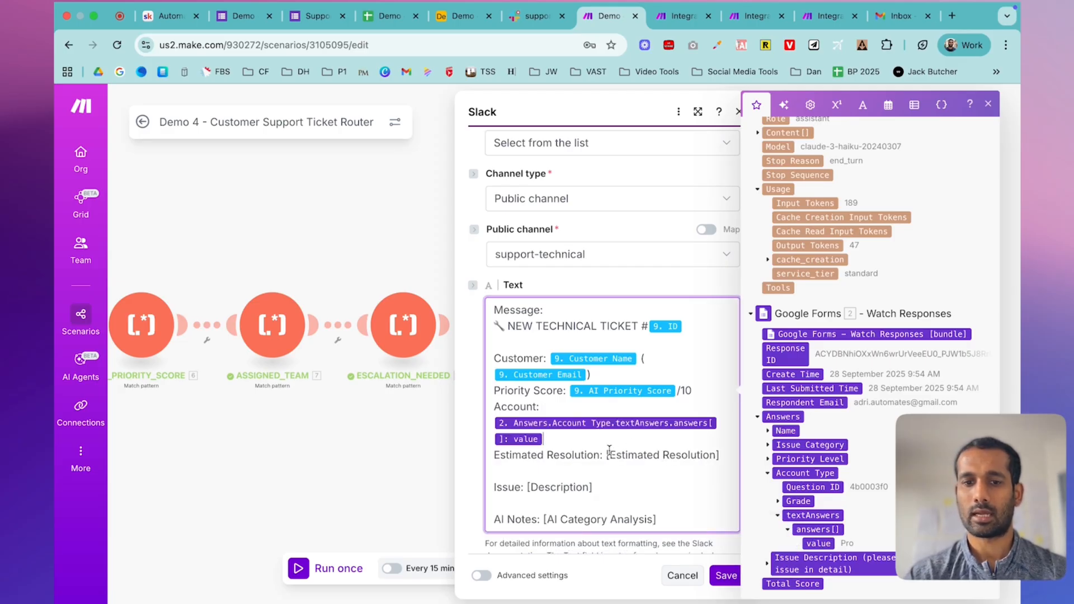
- Delete the Estimated Resolution line and map the ticket's Description after Issue:
drag(605, 454, 722, 454)
key(BackSpace)
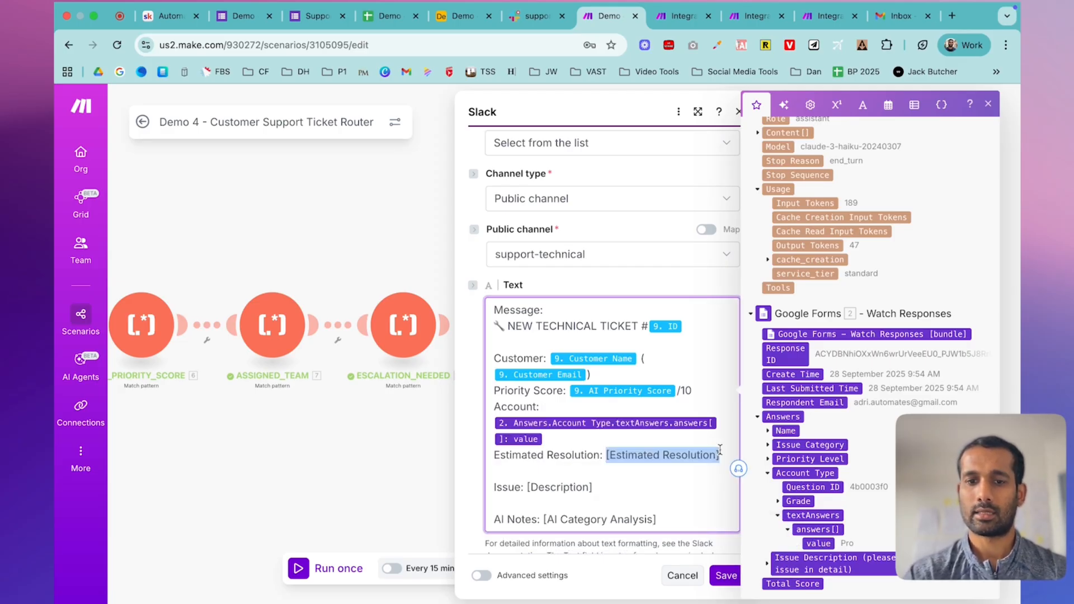
scroll(839, 334, up, 15)
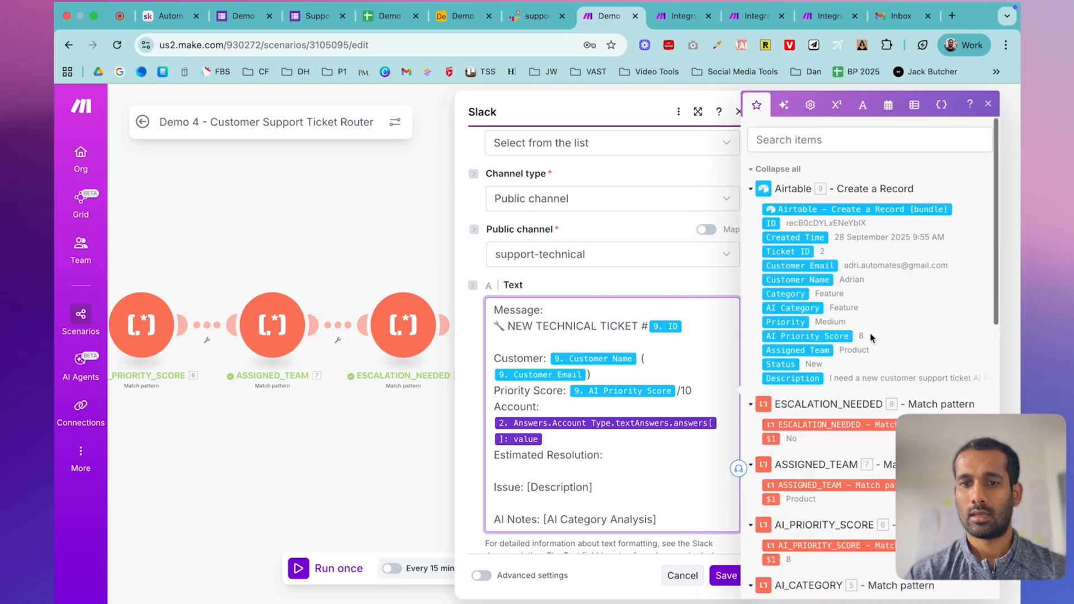
scroll(865, 336, down, 3)
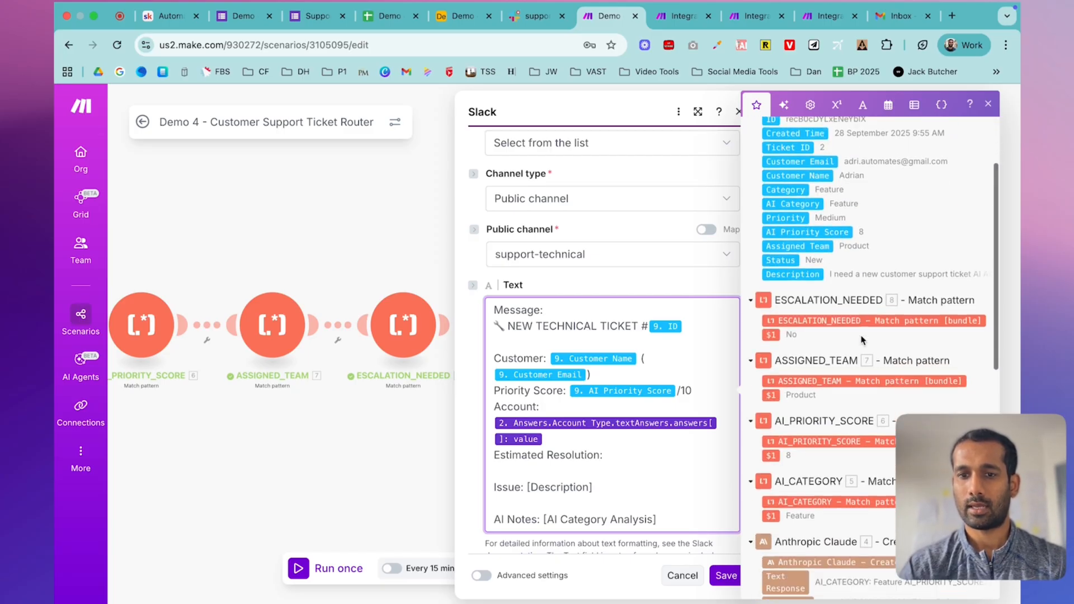
scroll(861, 340, down, 10)
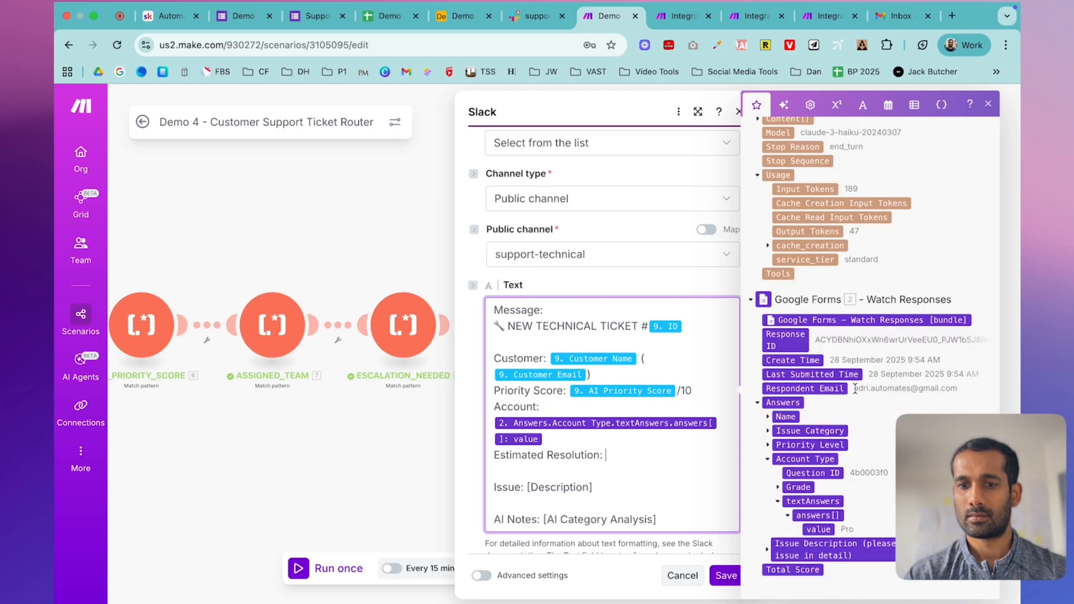
triple_click(570, 455)
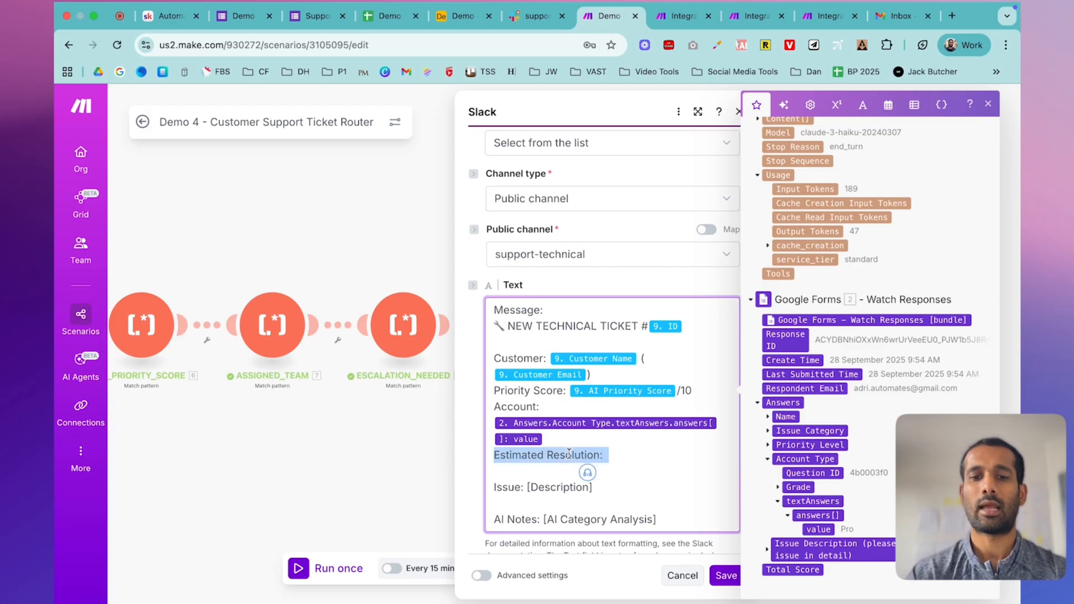
key(BackSpace)
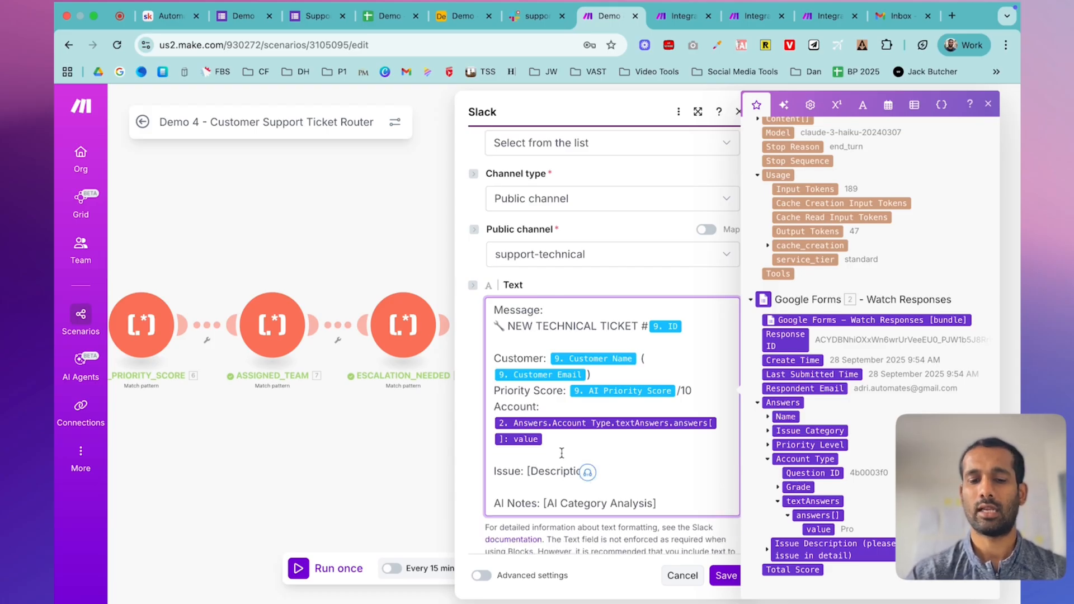
drag(528, 470, 626, 463)
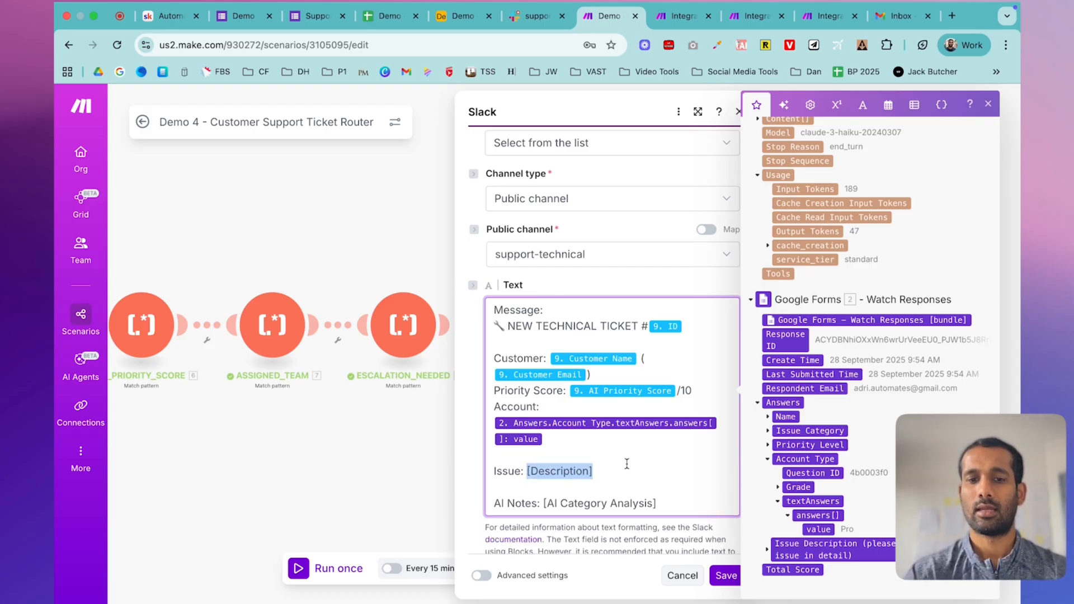
key(BackSpace)
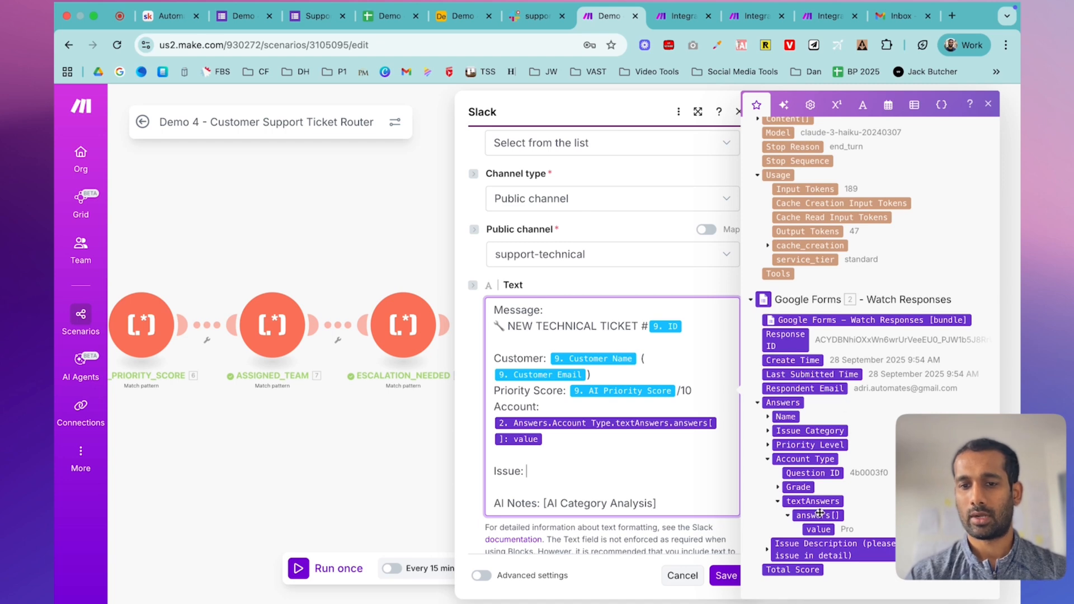
scroll(851, 394, up, 15)
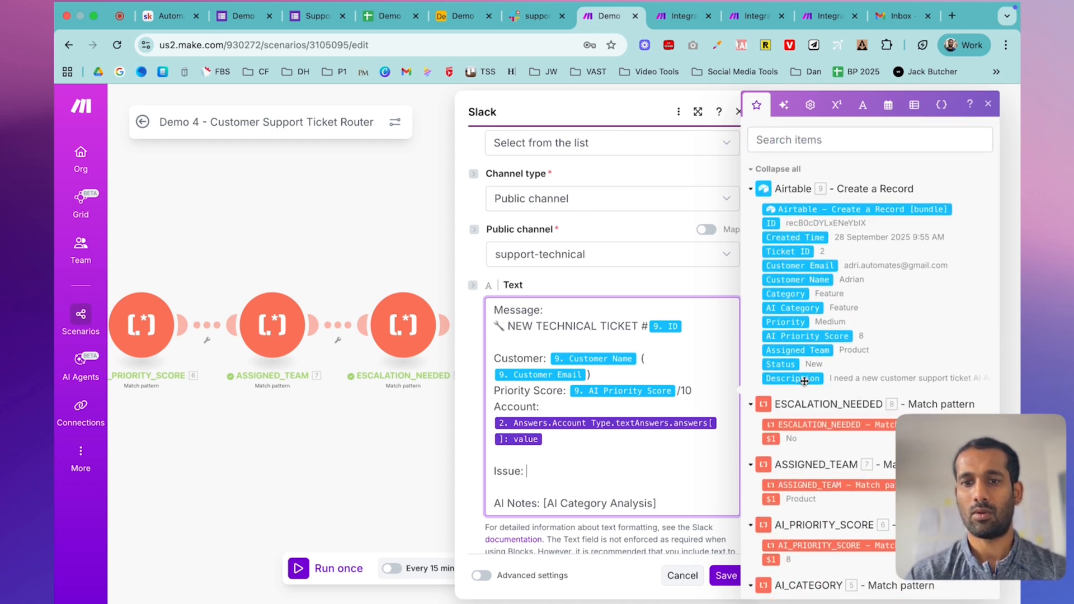
click(803, 381)
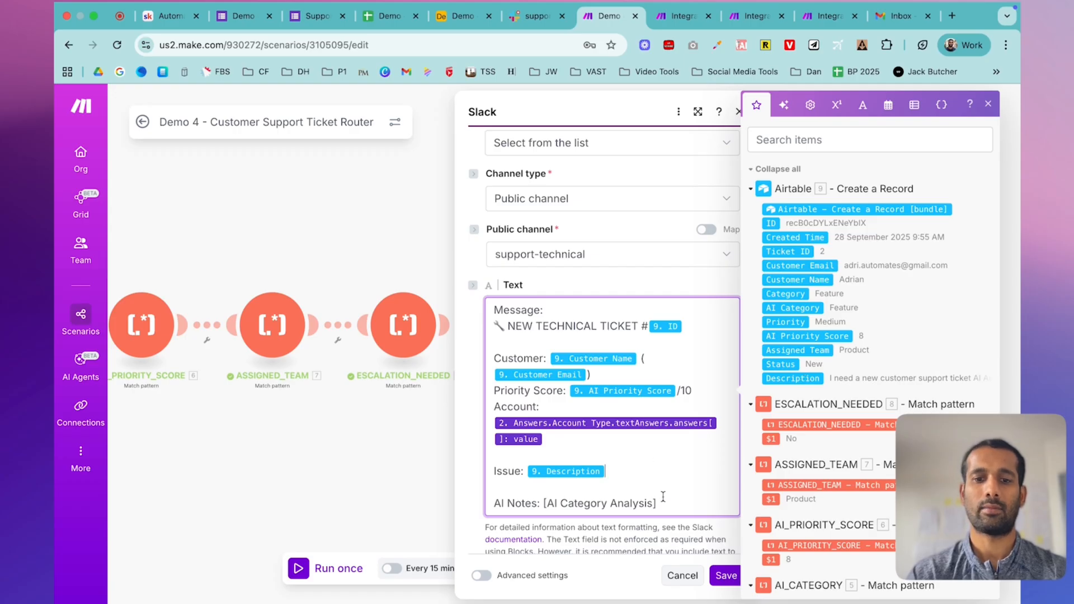
- Map Claude's Text Response into AI Notes and save the Slack message
drag(656, 503, 539, 508)
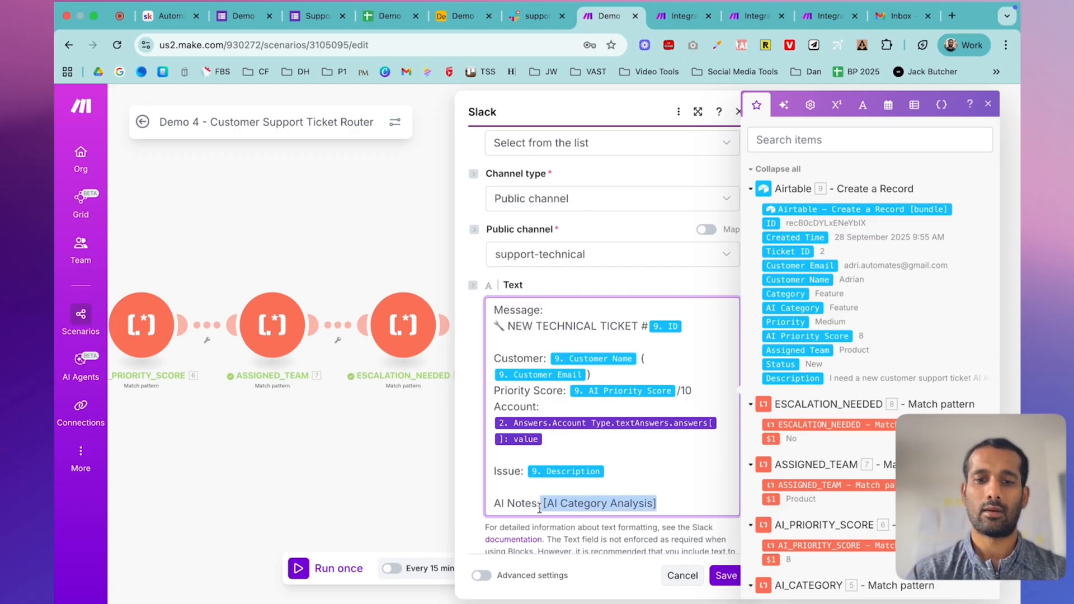
key(BackSpace)
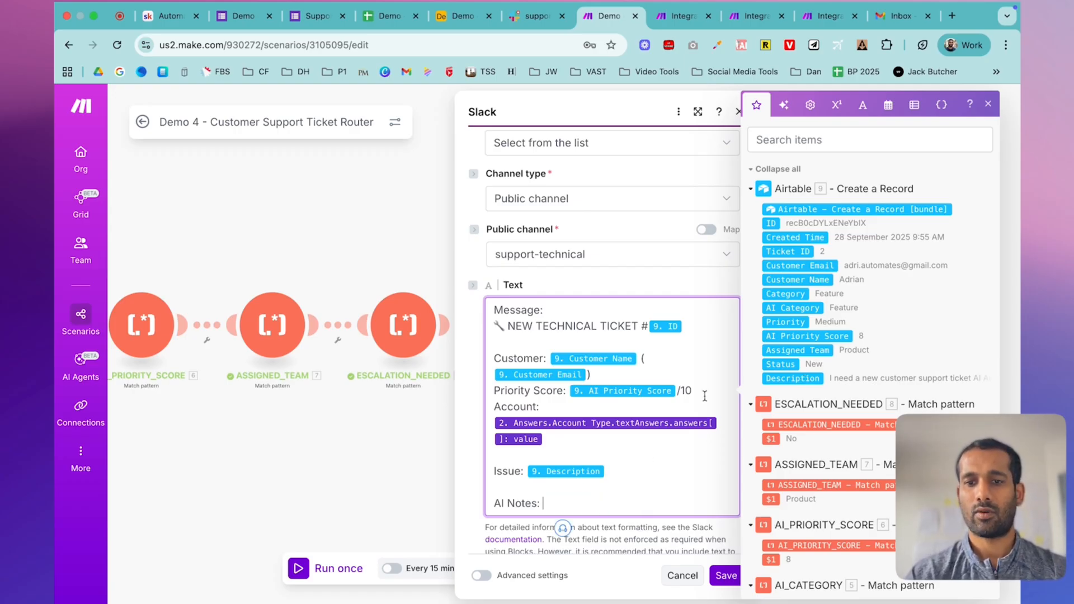
scroll(833, 346, down, 1)
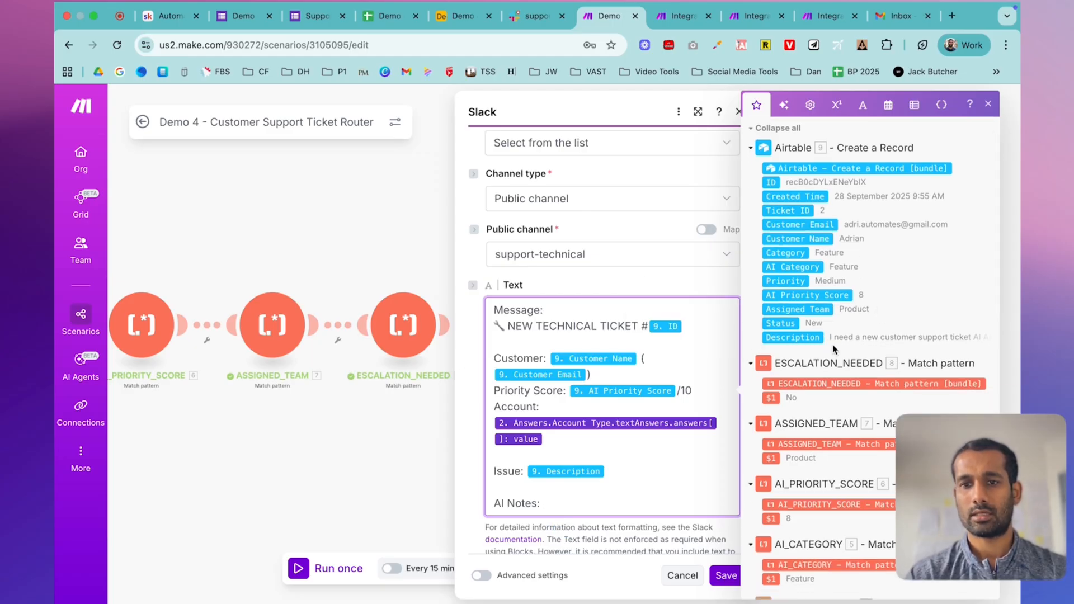
scroll(862, 305, down, 6)
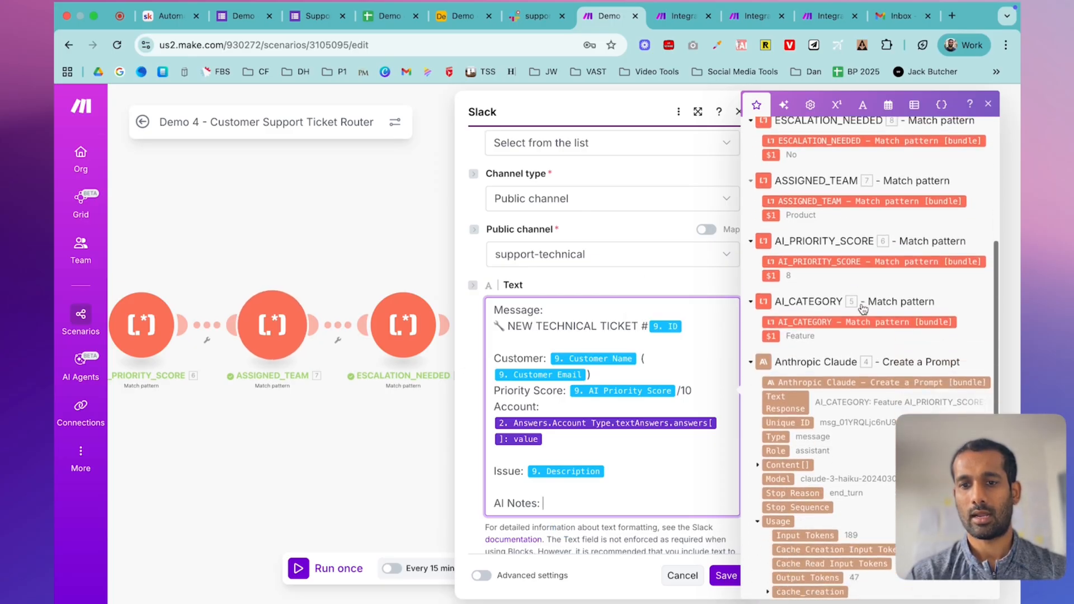
click(783, 373)
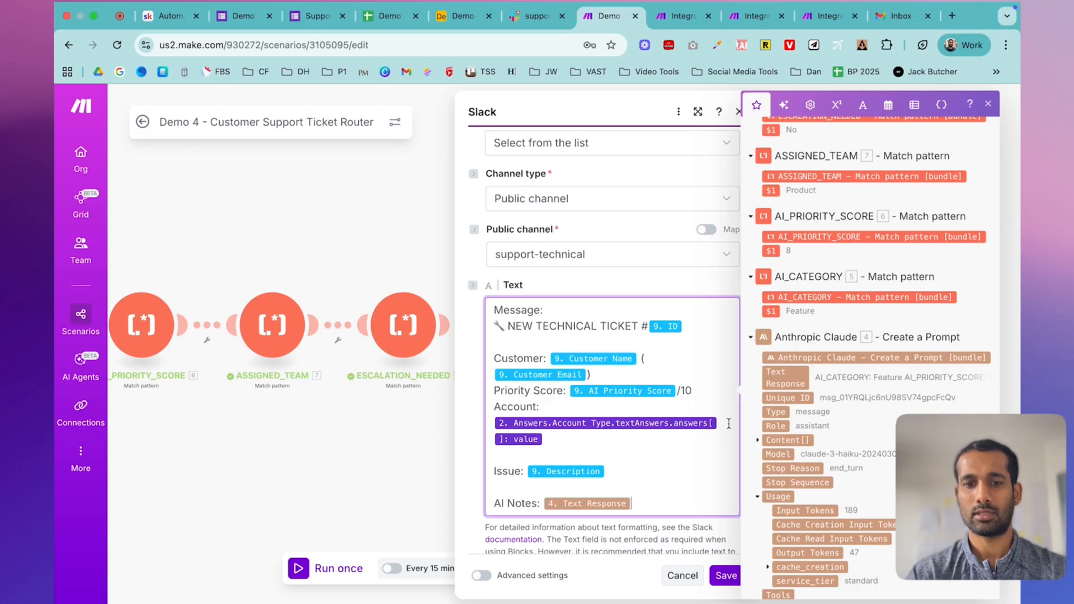
scroll(675, 462, down, 3)
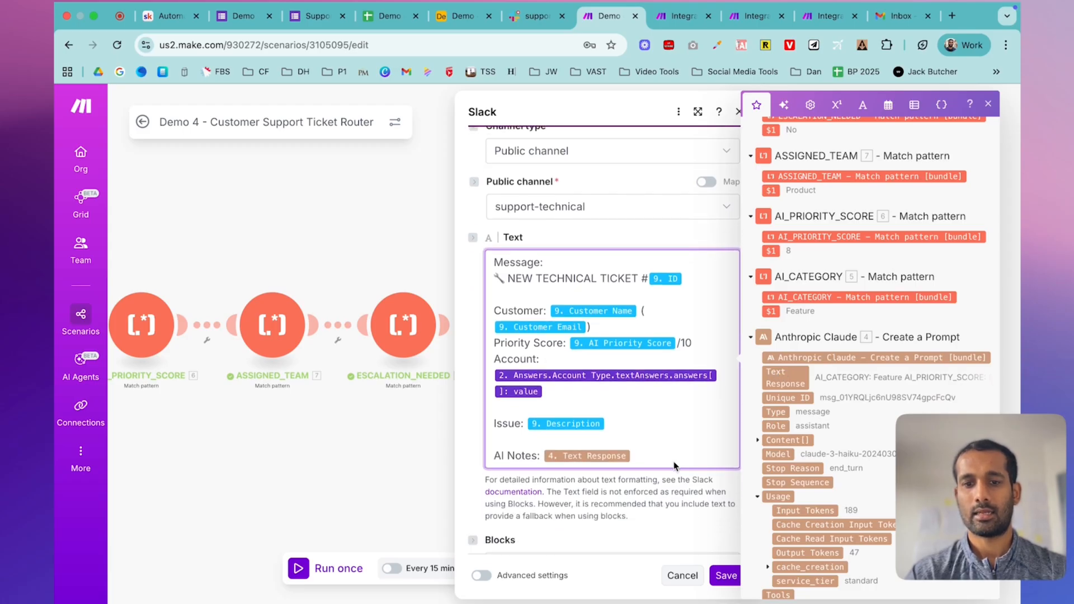
click(725, 576)
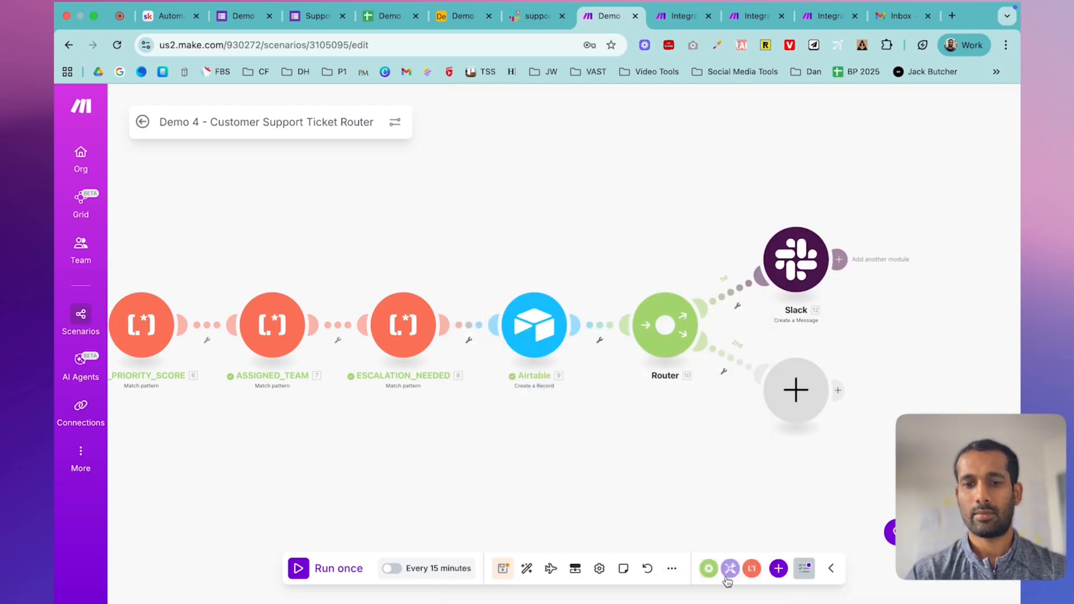
- Filter the first route to pass only tickets whose ASSIGNED_TEAM equals Technical
click(740, 310)
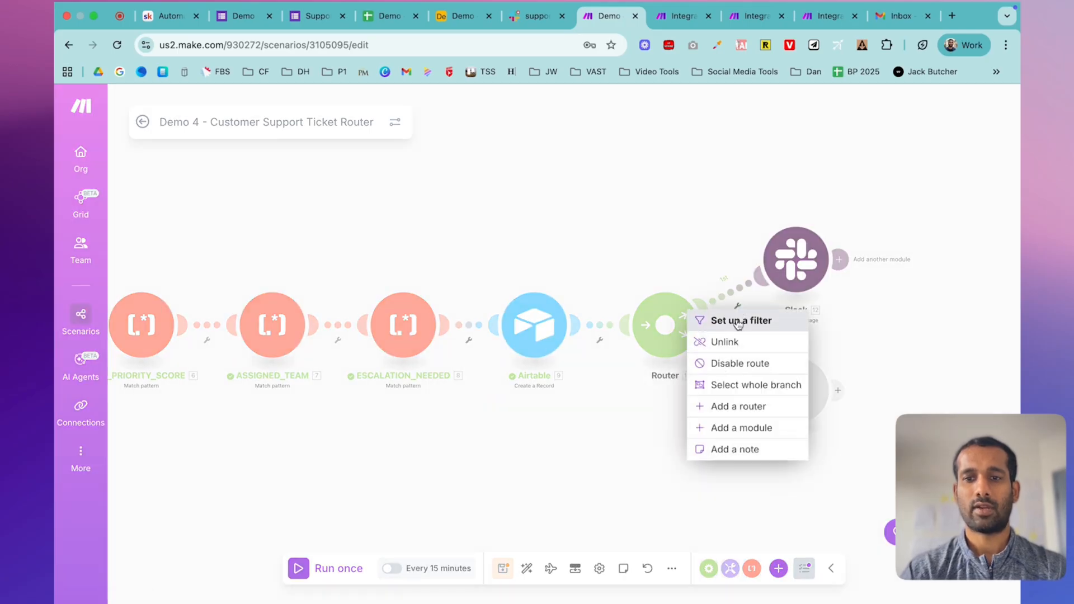
click(743, 317)
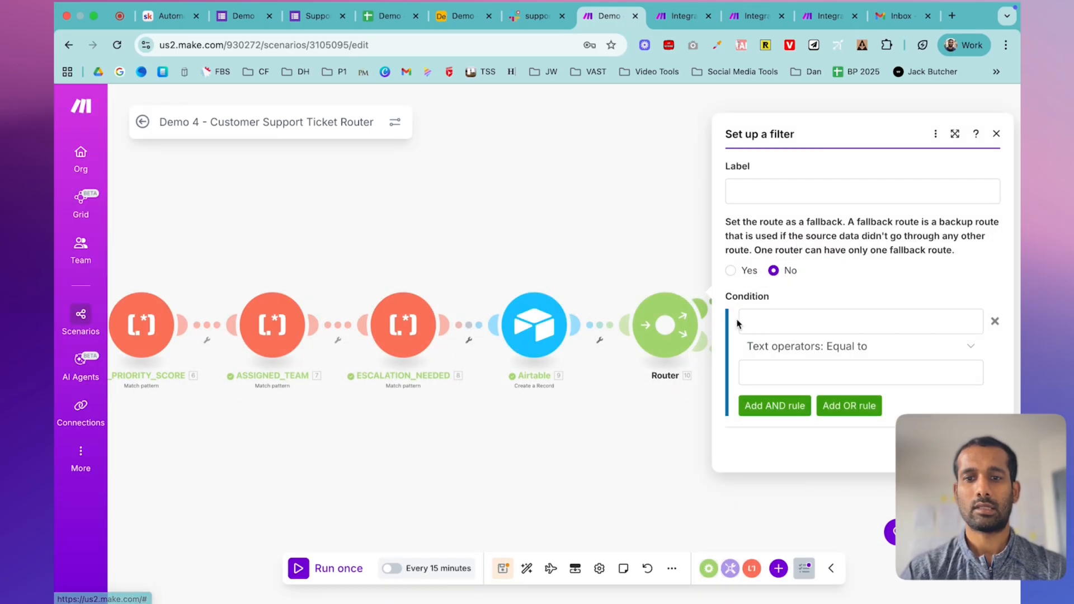
click(786, 325)
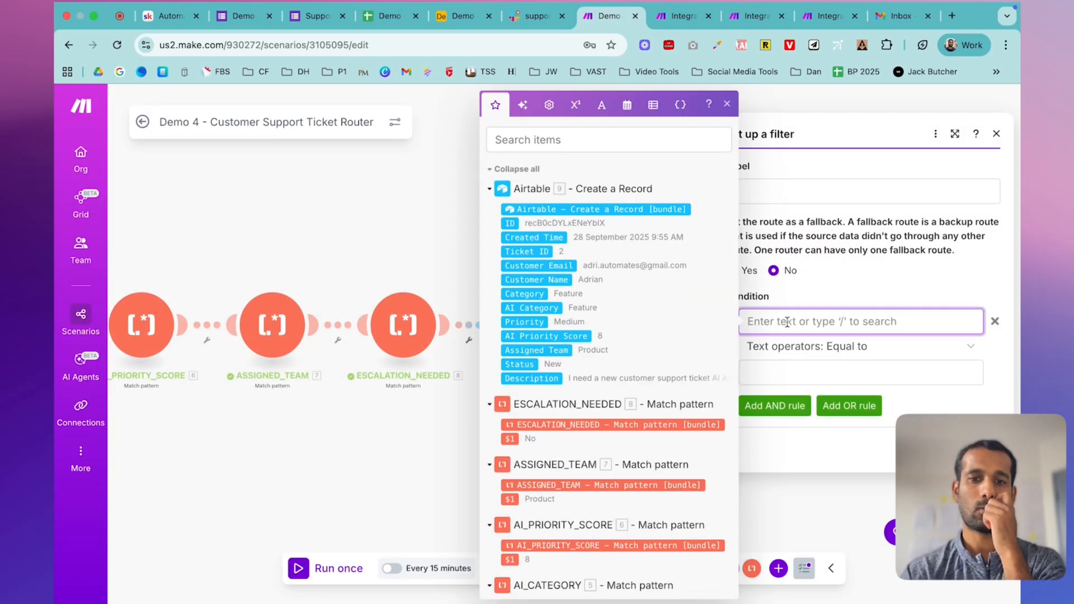
scroll(570, 328, down, 4)
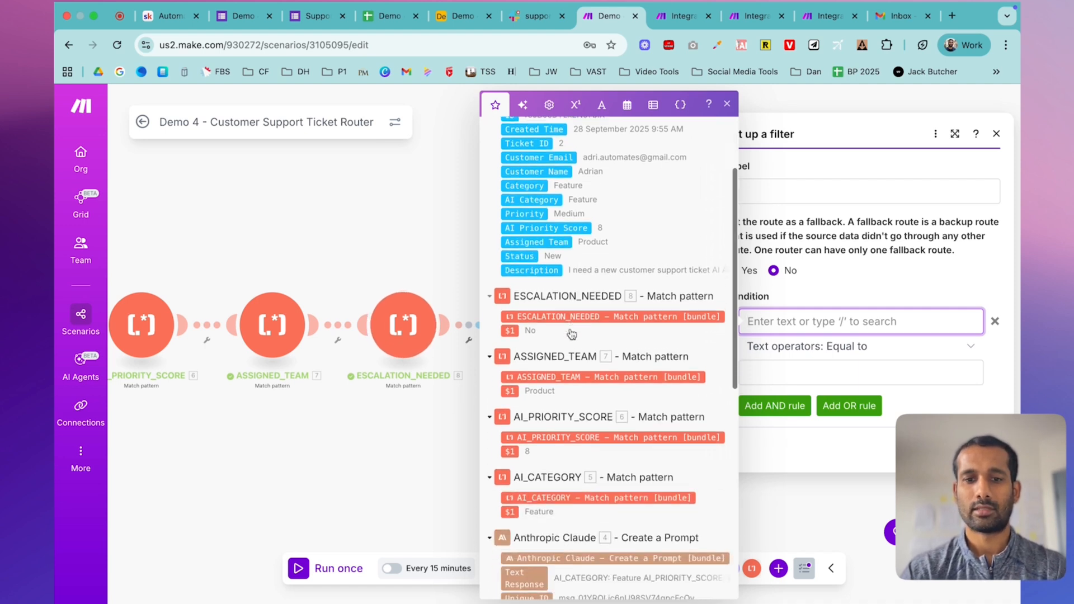
click(510, 389)
click(779, 373)
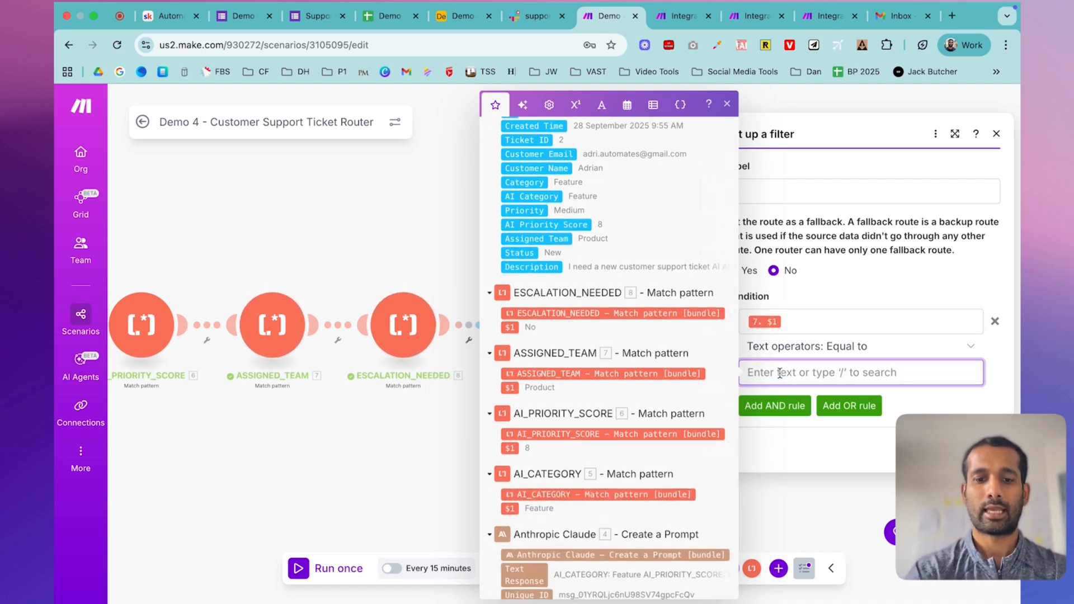
text(Technical)
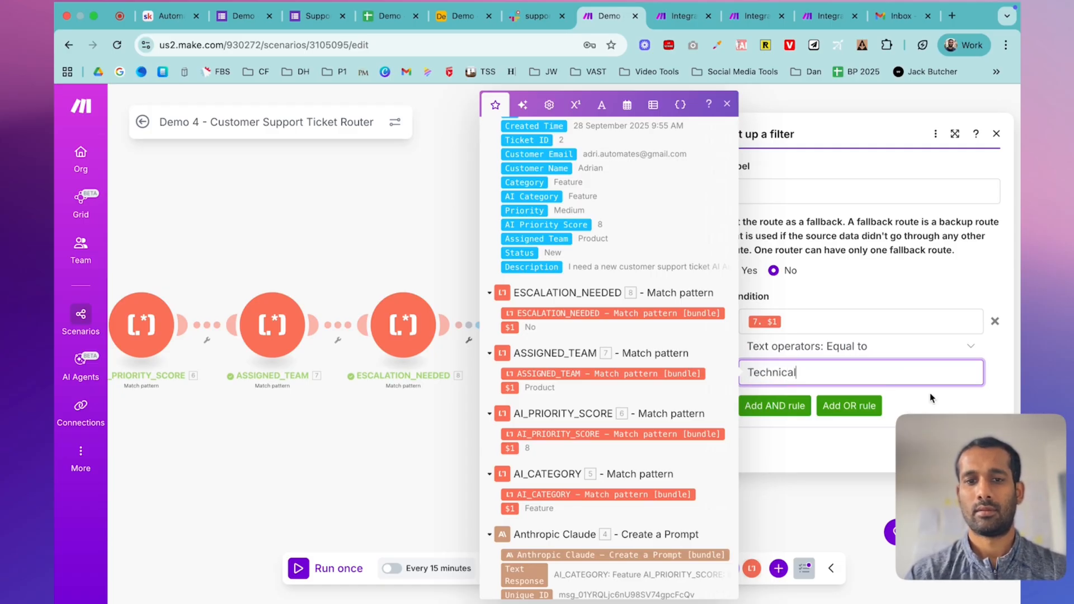
click(981, 450)
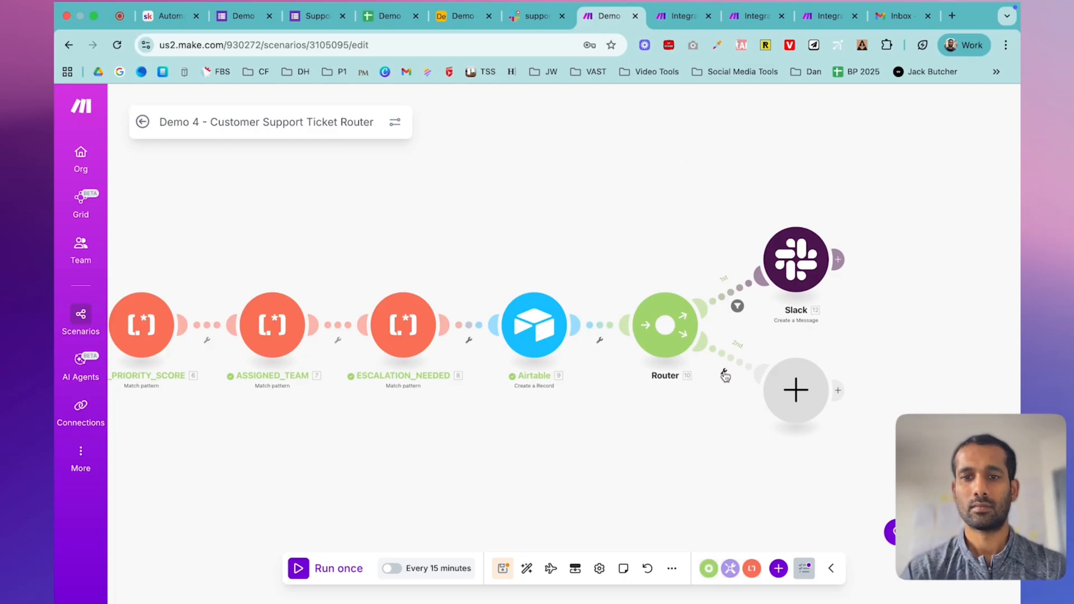
click(725, 375)
- Filter the second route so only tickets with ASSIGNED_TEAM equal to Billing pass
click(764, 380)
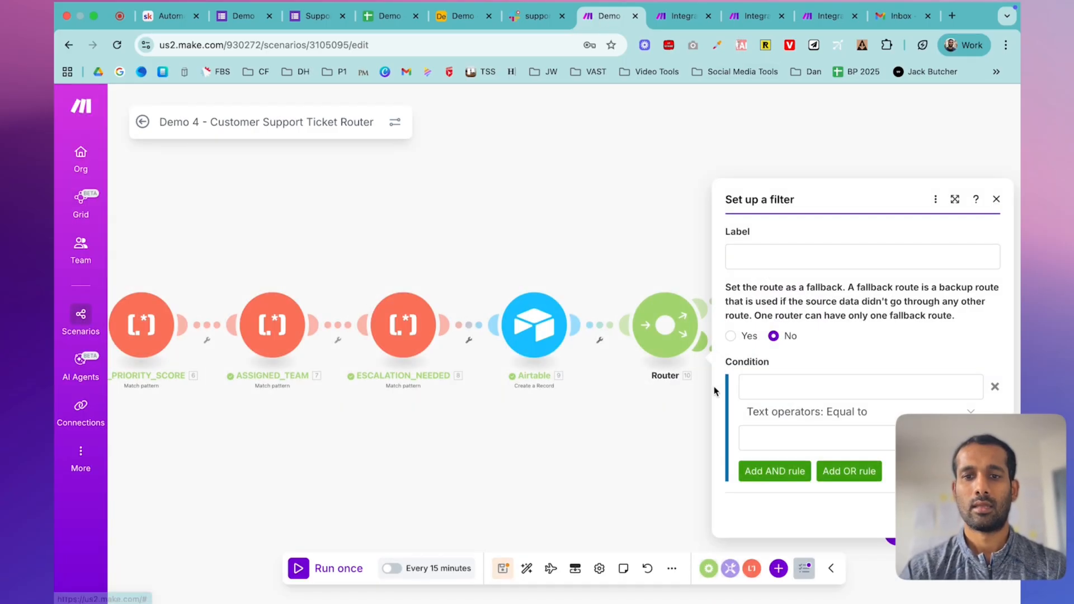
click(764, 378)
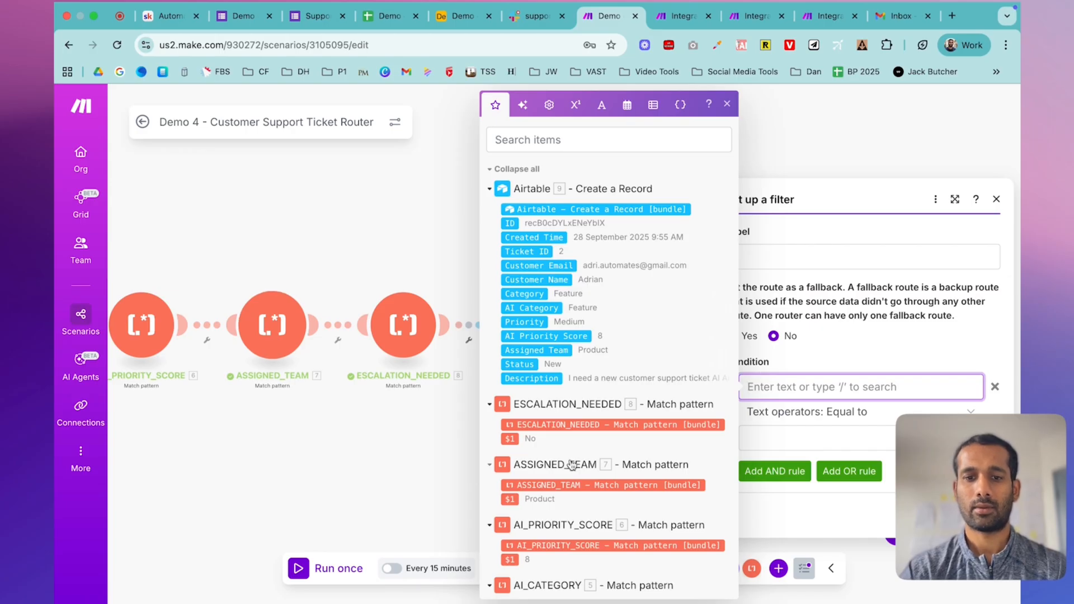
scroll(515, 425, down, 2)
click(510, 407)
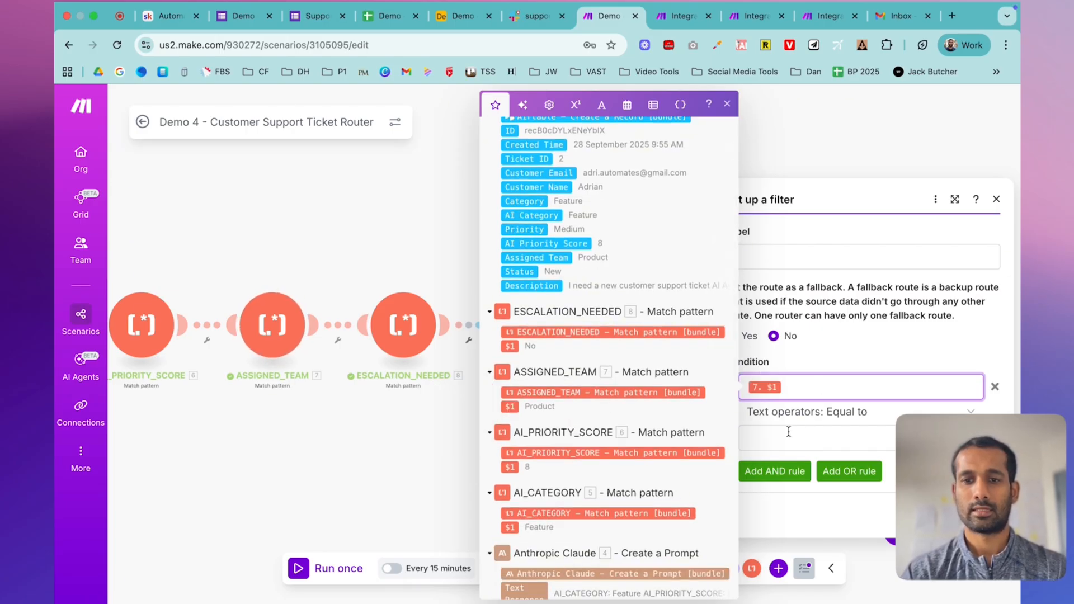
click(168, 22)
scroll(468, 269, down, 5)
click(458, 249)
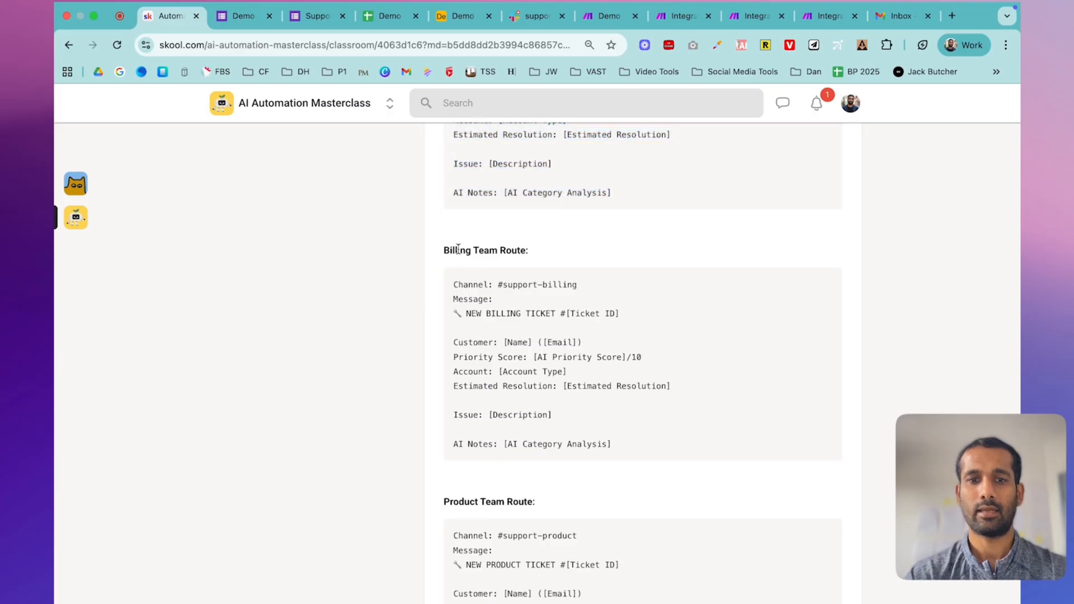
click(609, 16)
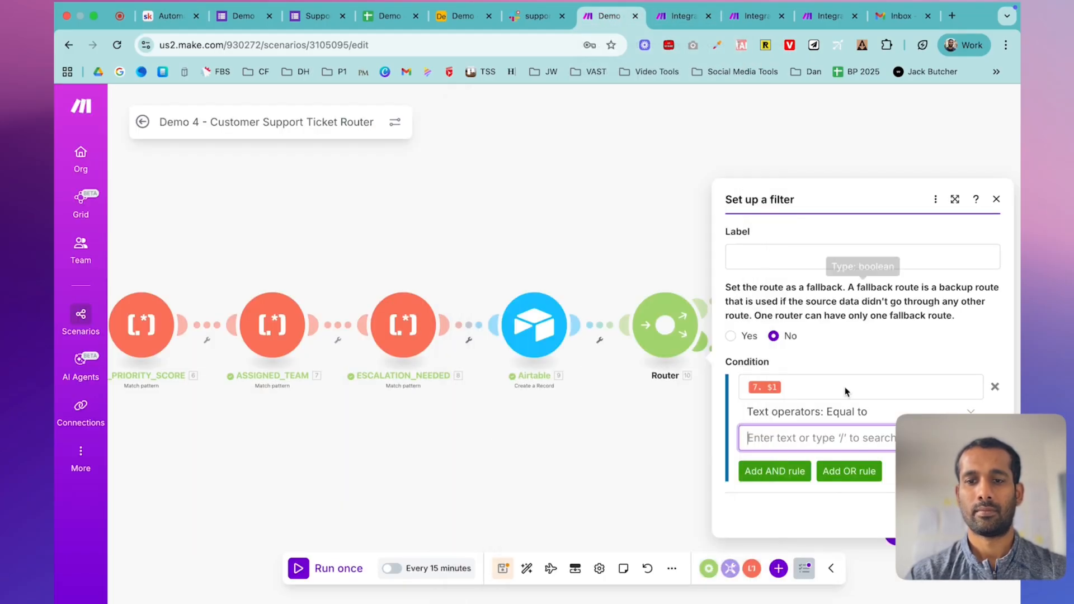
text(Bil)
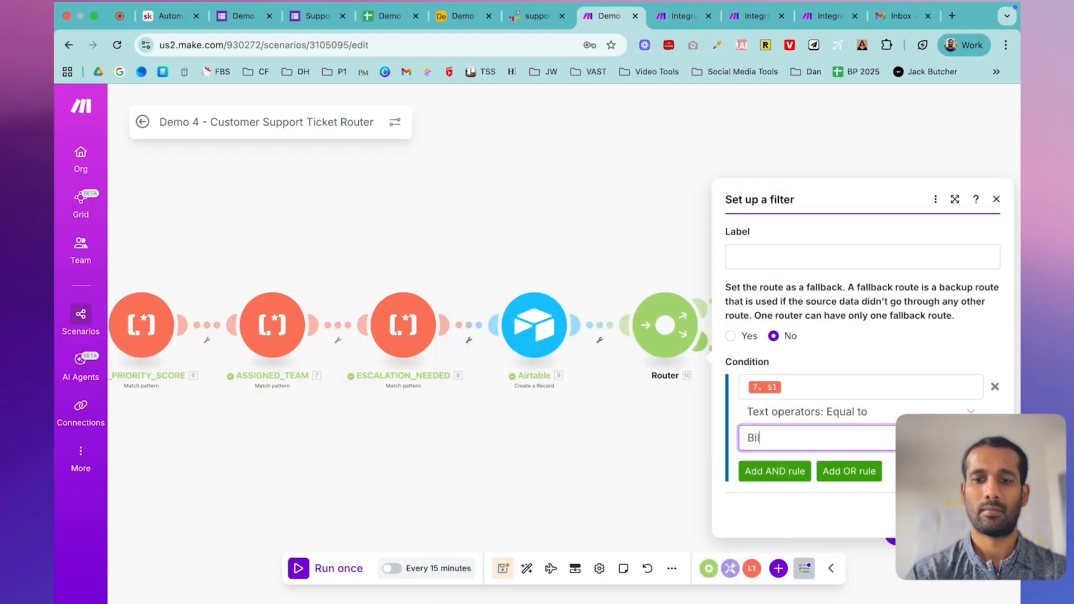
click(982, 516)
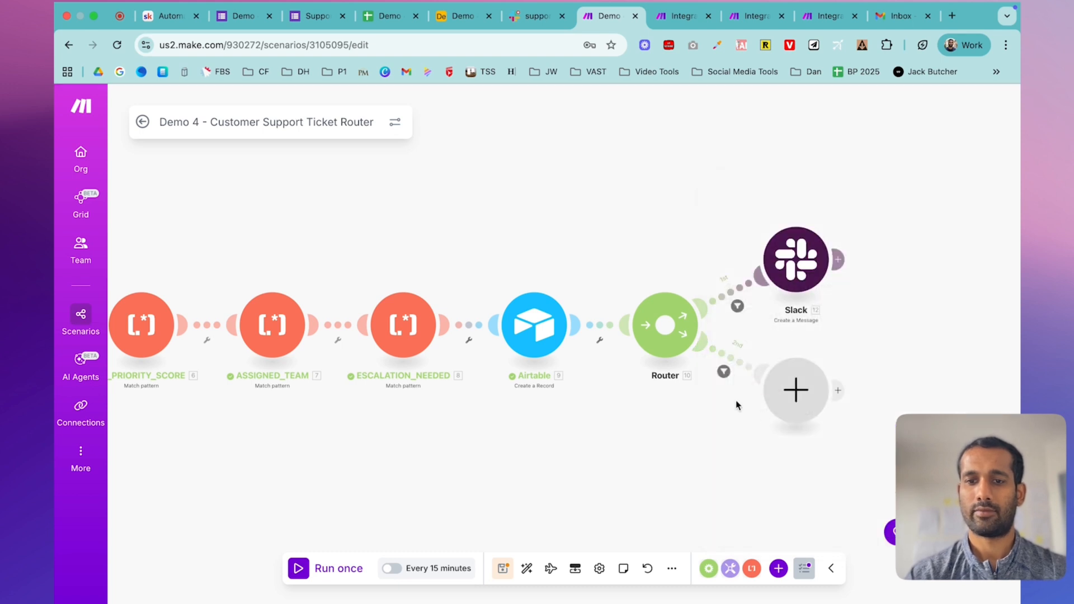
- Add a third route to the Router and check the lesson's Product route and Slack channels
click(664, 326)
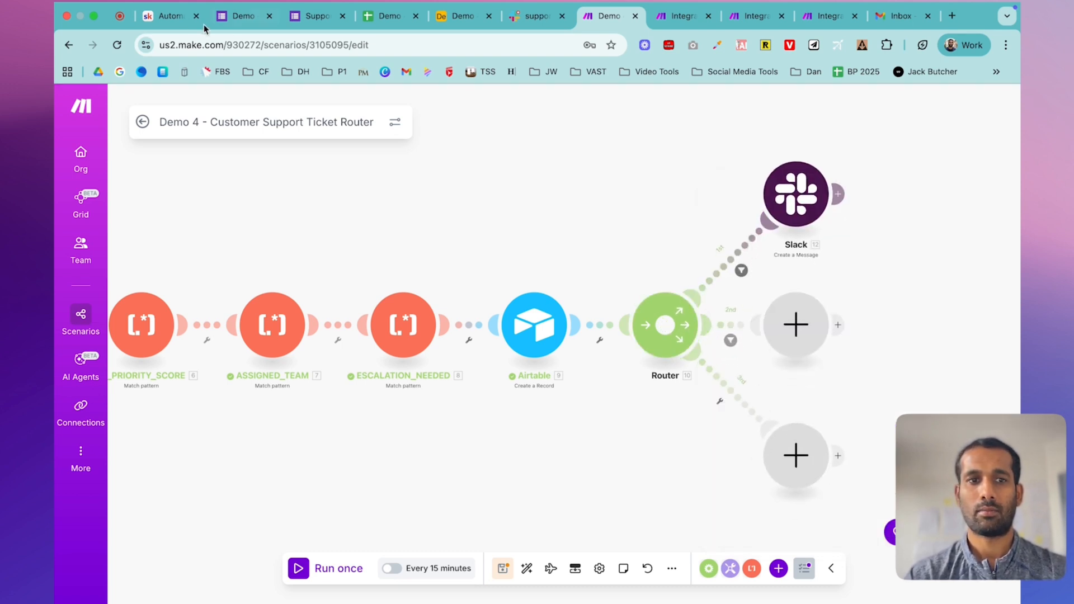
click(166, 22)
scroll(571, 373, down, 5)
double_click(465, 286)
scroll(575, 372, down, 5)
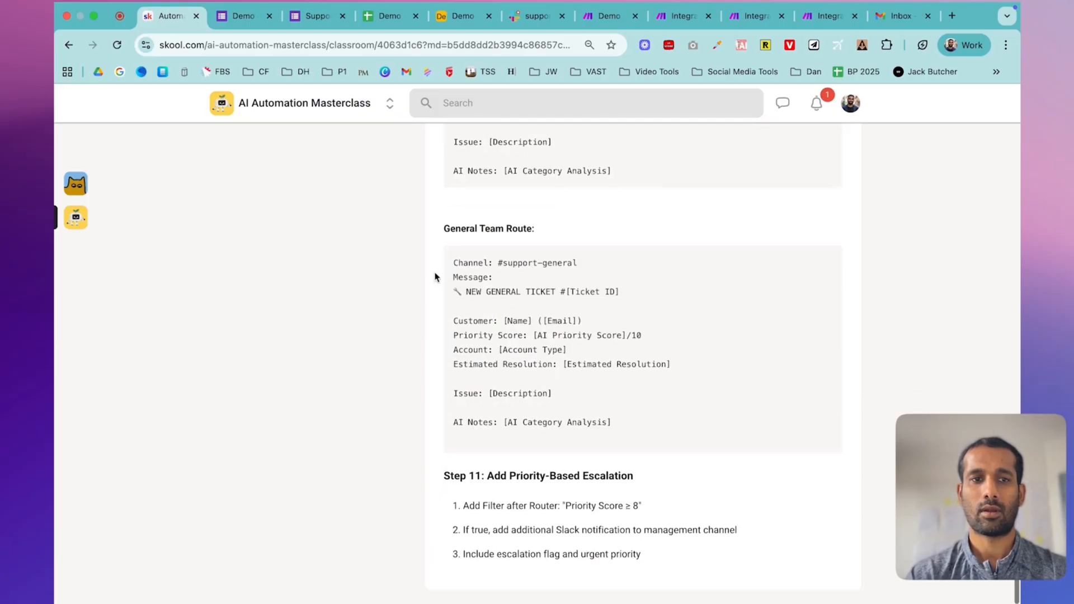
click(551, 17)
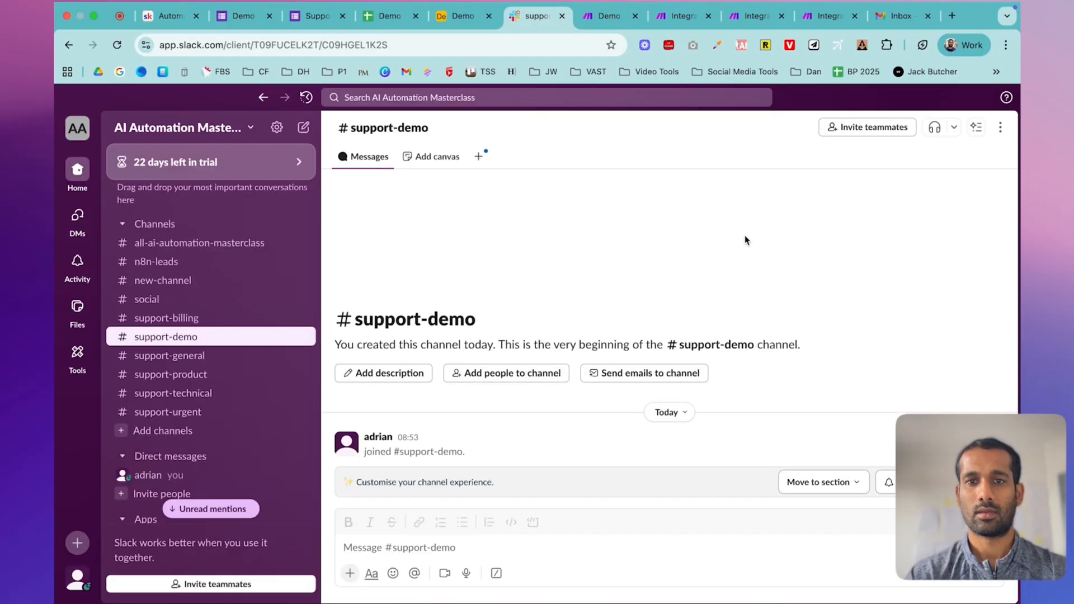
- Add a fourth route and filter a route for ASSIGNED_TEAM equal to Product
click(610, 16)
click(665, 323)
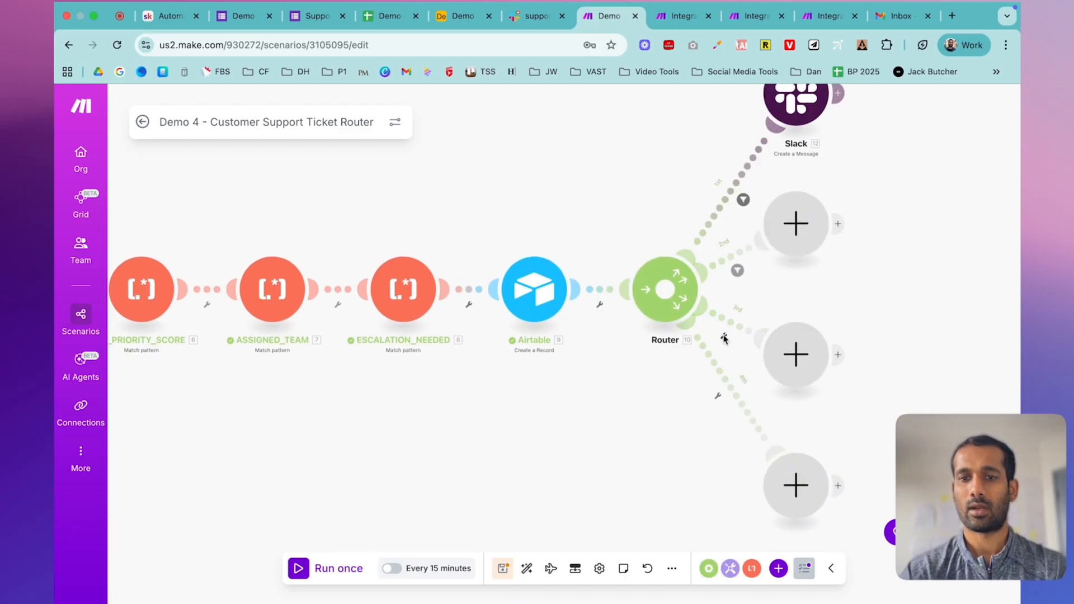
click(725, 339)
click(727, 351)
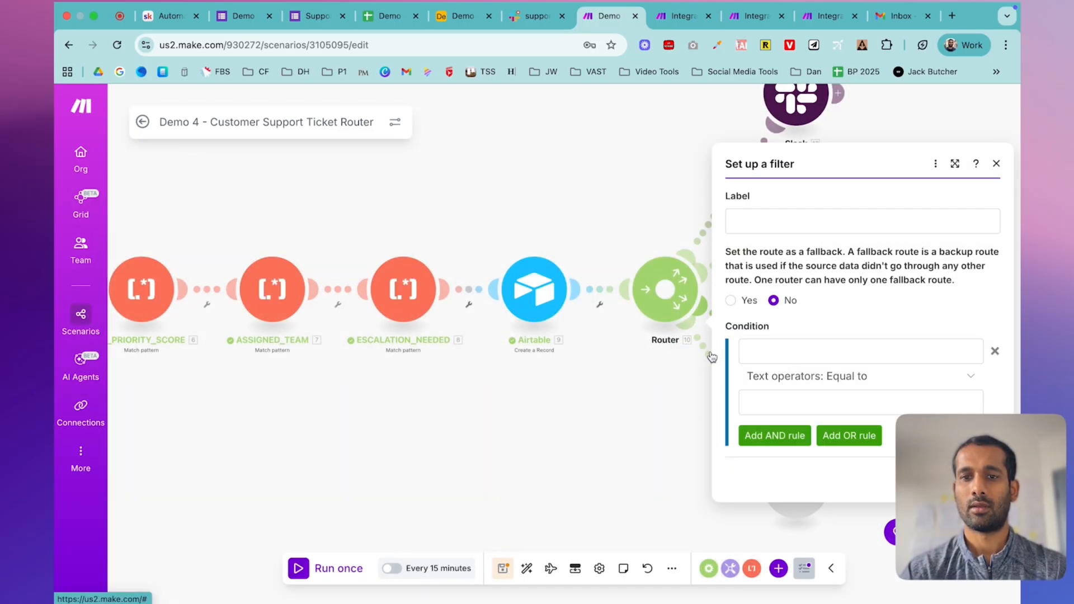
click(780, 221)
click(768, 350)
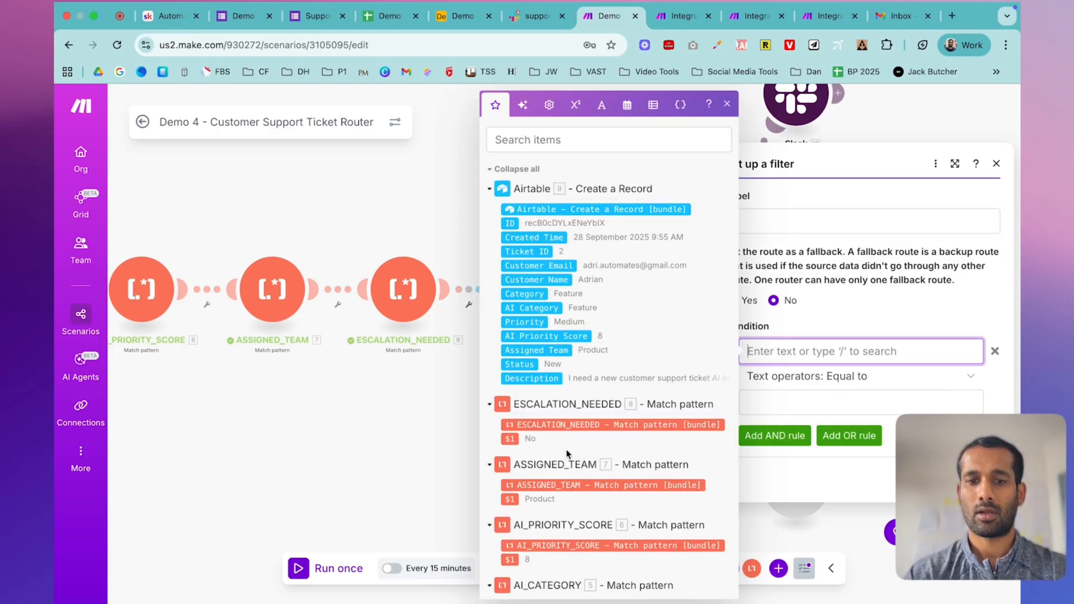
scroll(568, 454, down, 4)
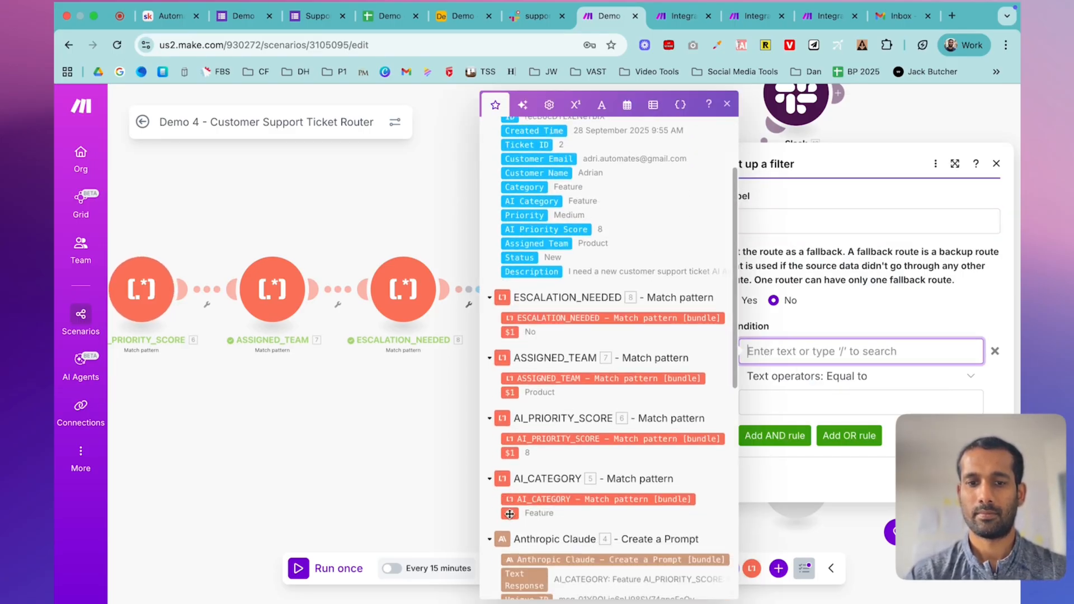
click(510, 392)
click(765, 404)
text(Product)
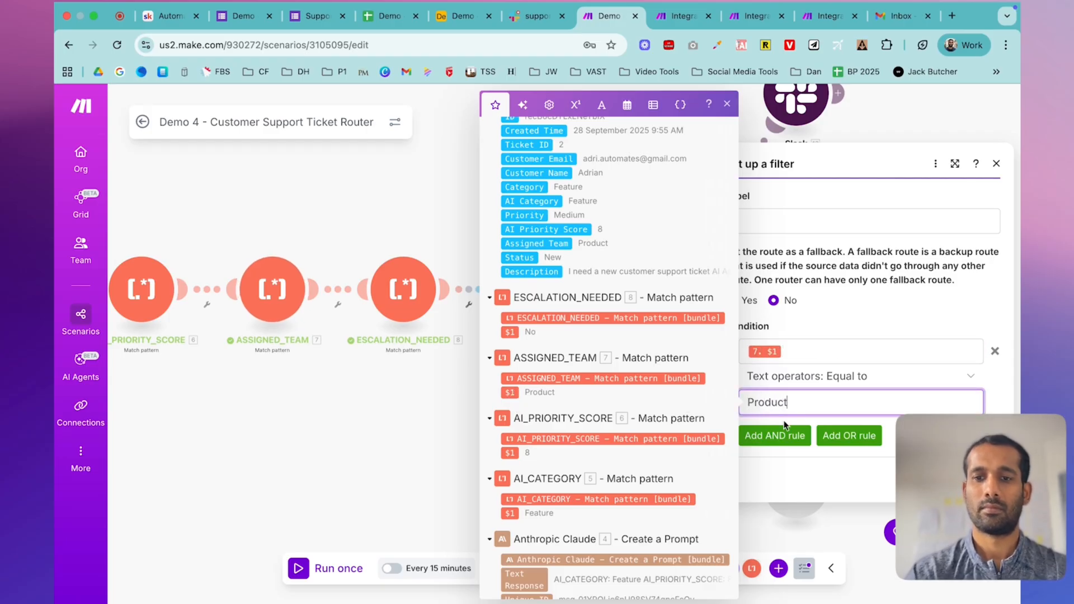
key(Return)
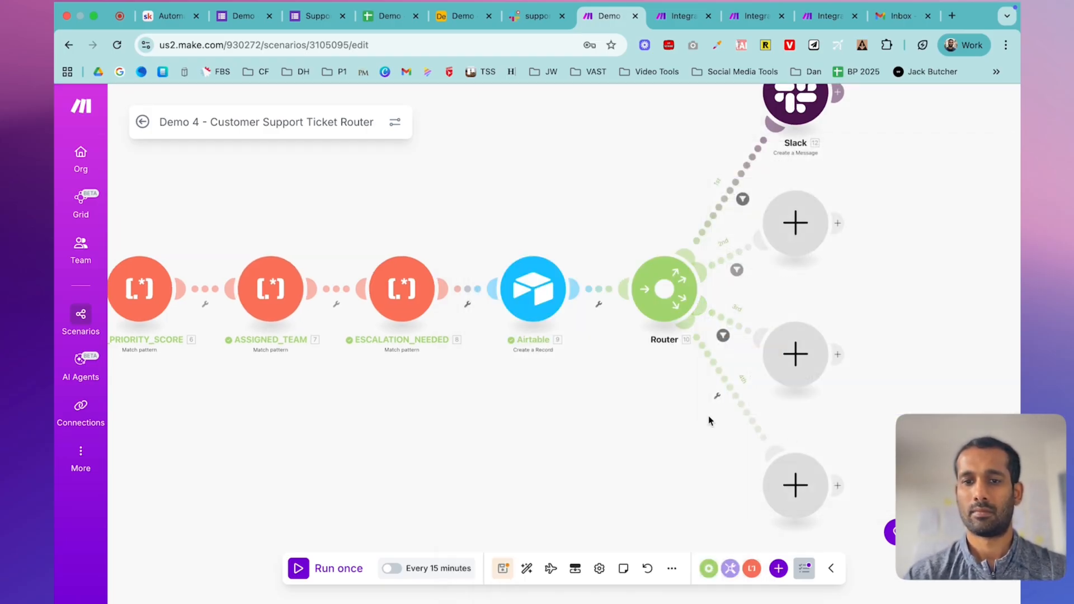
- Filter the third route so only tickets with ASSIGNED_TEAM equal to General pass
click(716, 397)
click(722, 413)
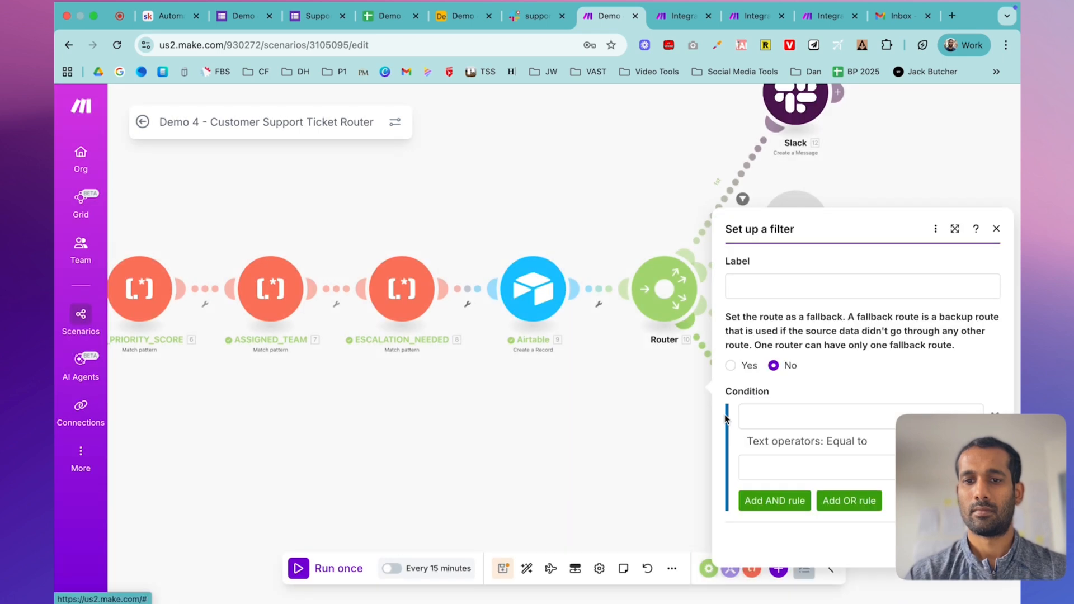
click(788, 414)
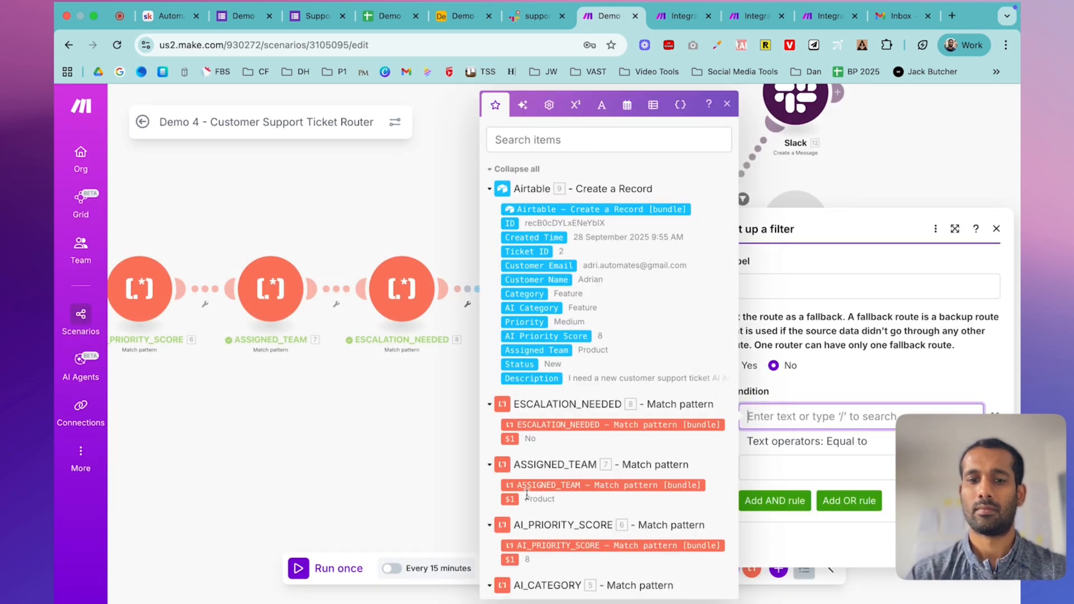
scroll(527, 495, down, 3)
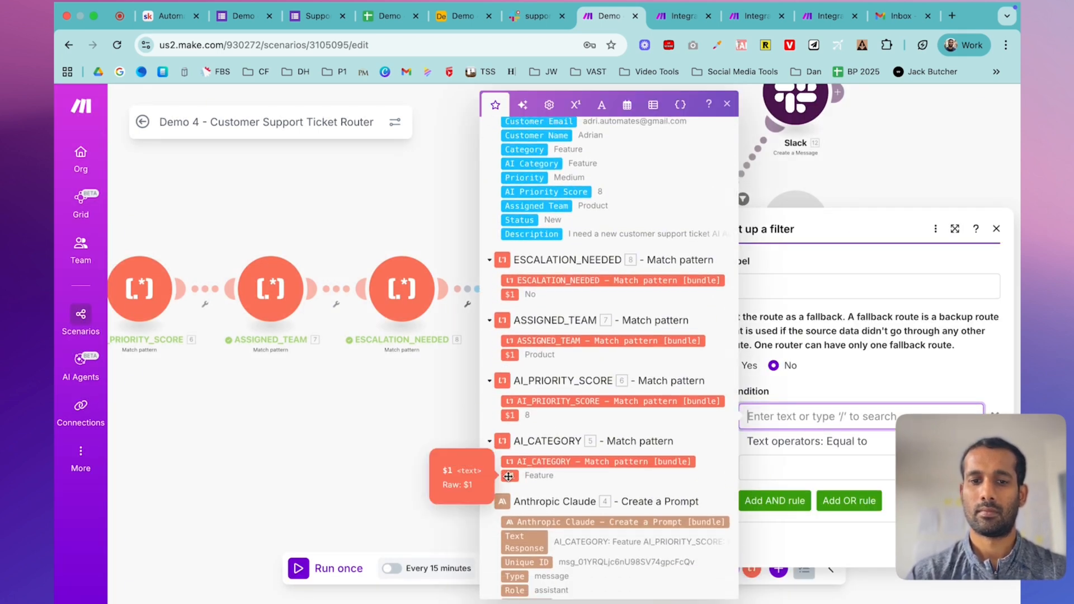
click(509, 355)
click(792, 464)
text(G)
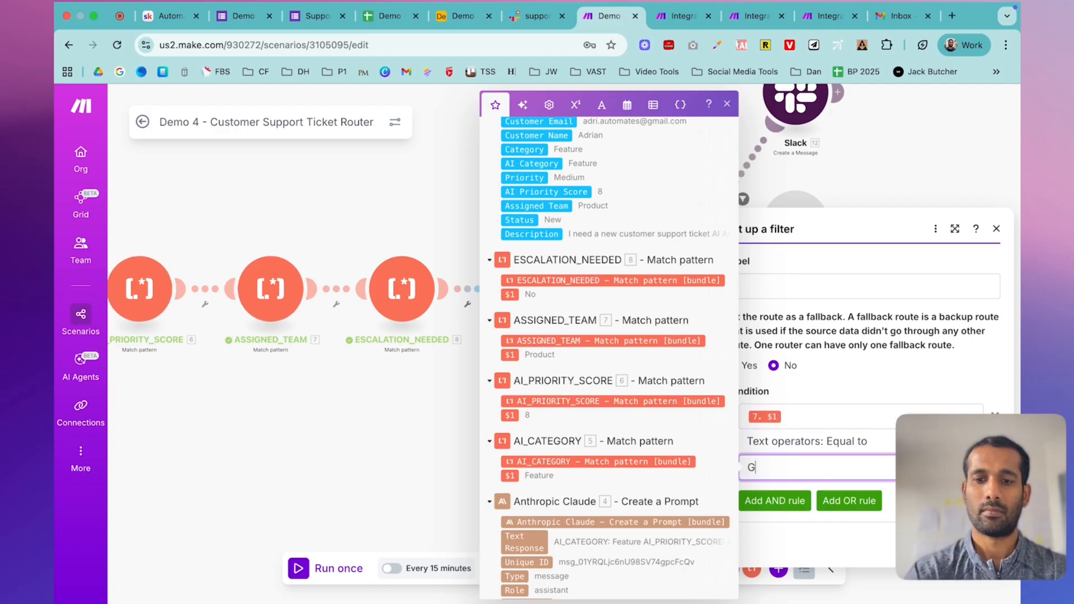
text(eneral)
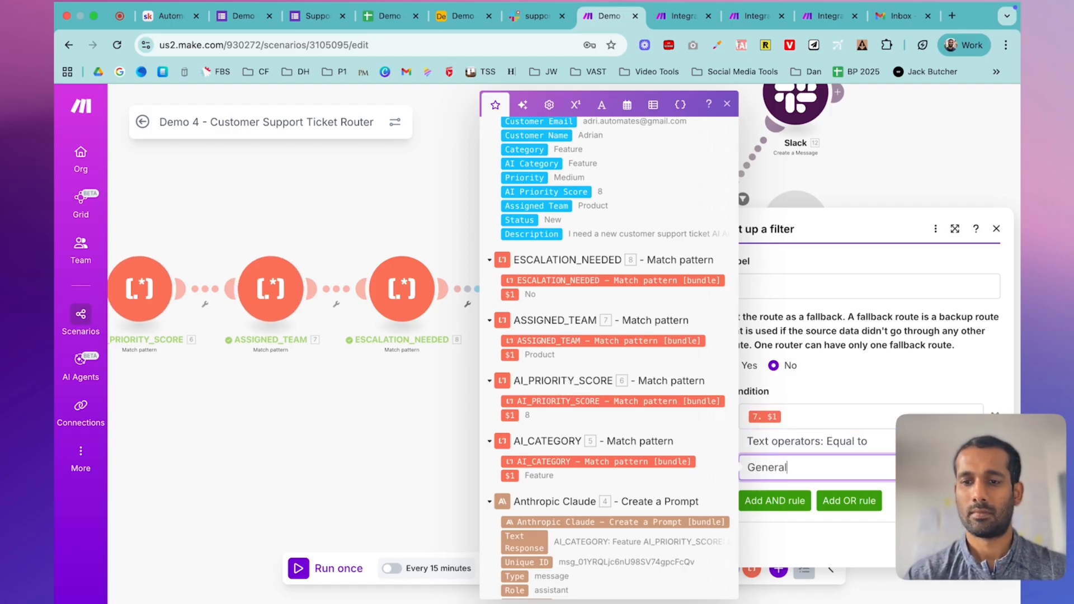
key(Return)
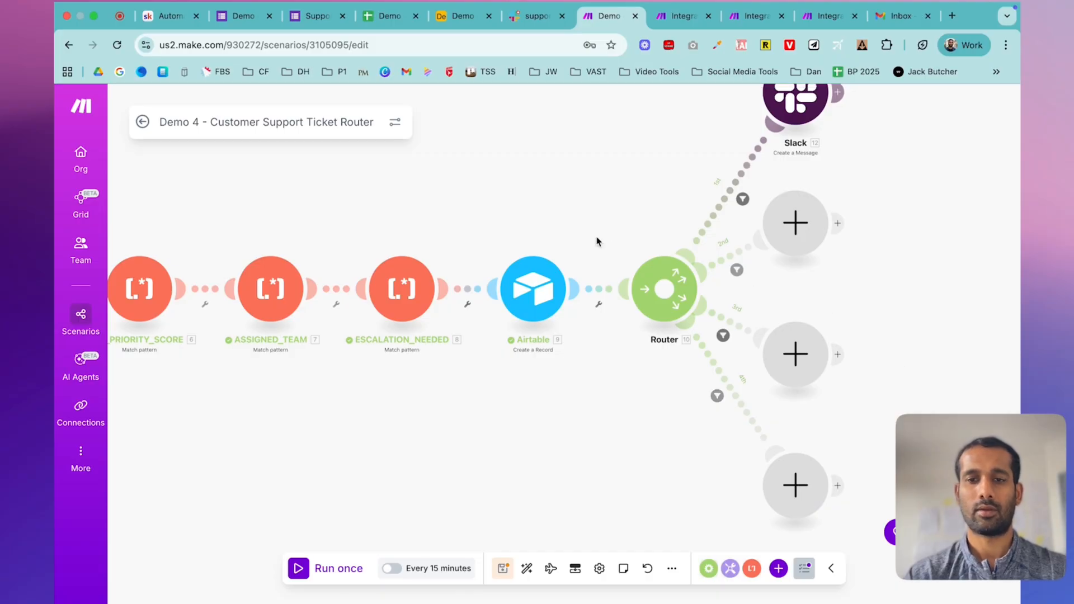
click(167, 16)
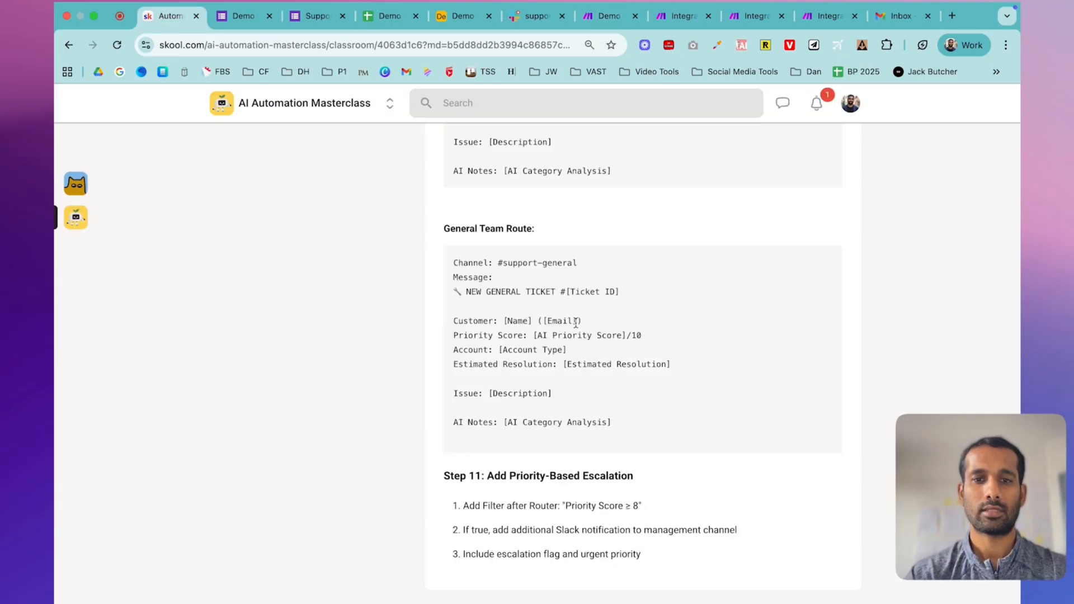
- Copy the Billing Team Route message template from the Skool lesson, then go back to Make
scroll(578, 346, up, 8)
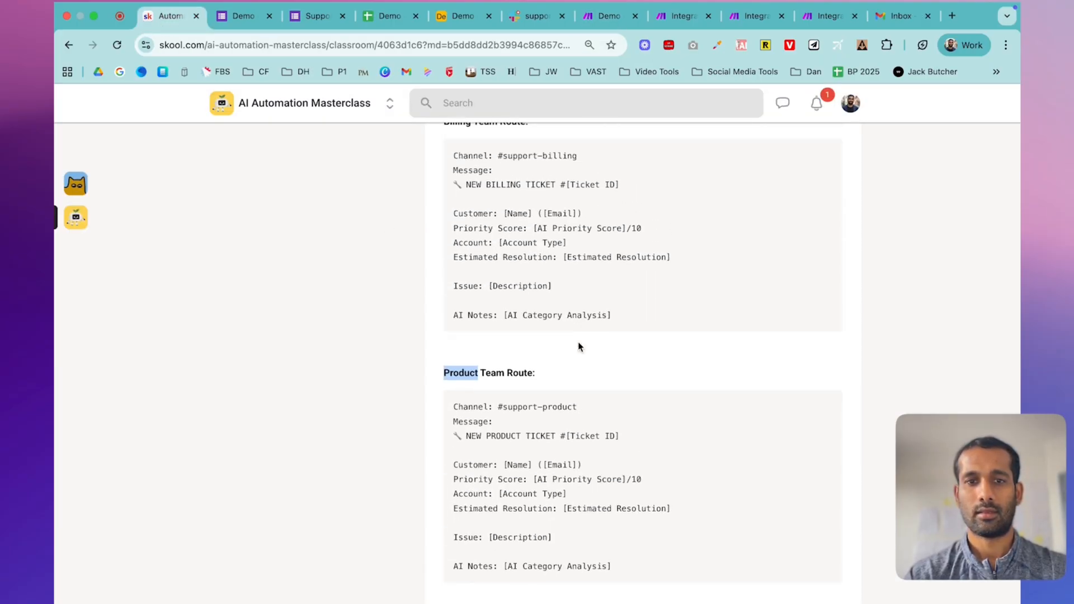
mouse_move(456, 208)
mouse_down()
mouse_move(652, 345)
mouse_move(454, 264)
mouse_move(453, 211)
mouse_up()
key(super+c)
click(646, 359)
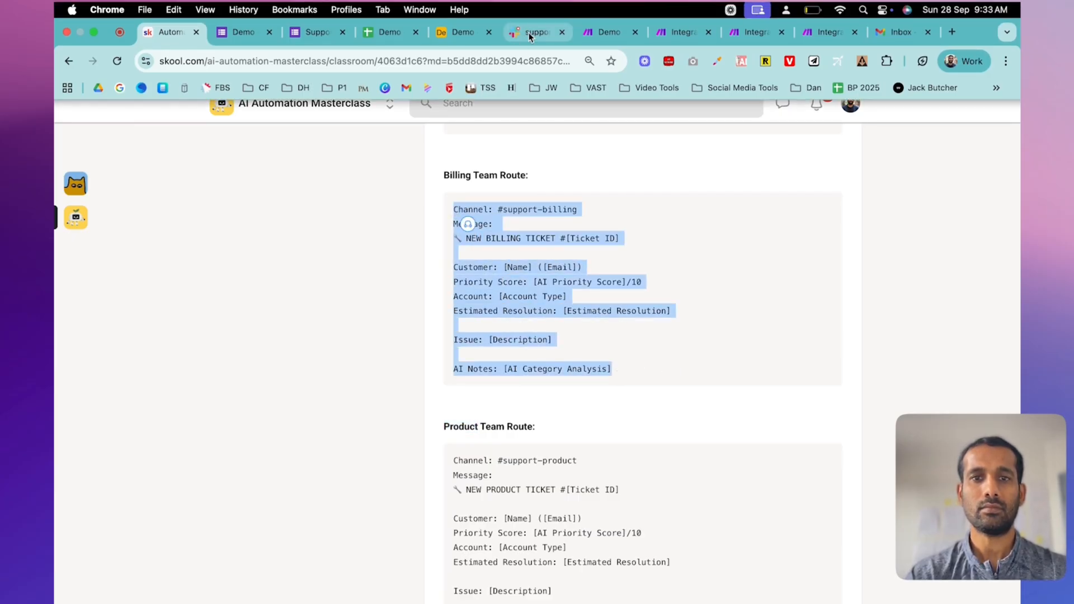
click(601, 32)
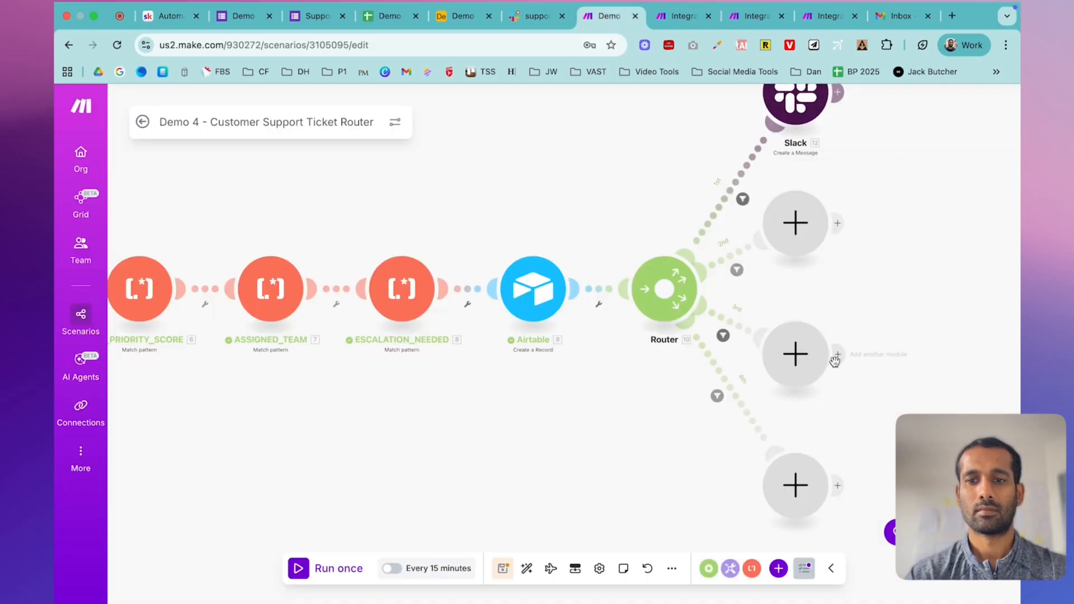
- Add a Slack 'Create a Message' module on the router's second route
click(798, 250)
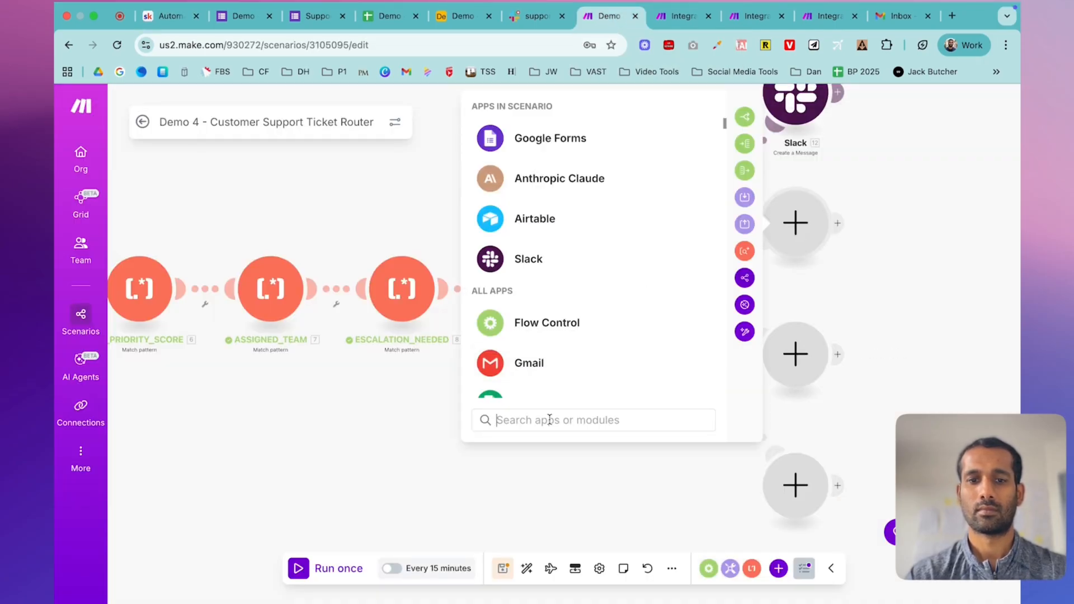
text(salack)
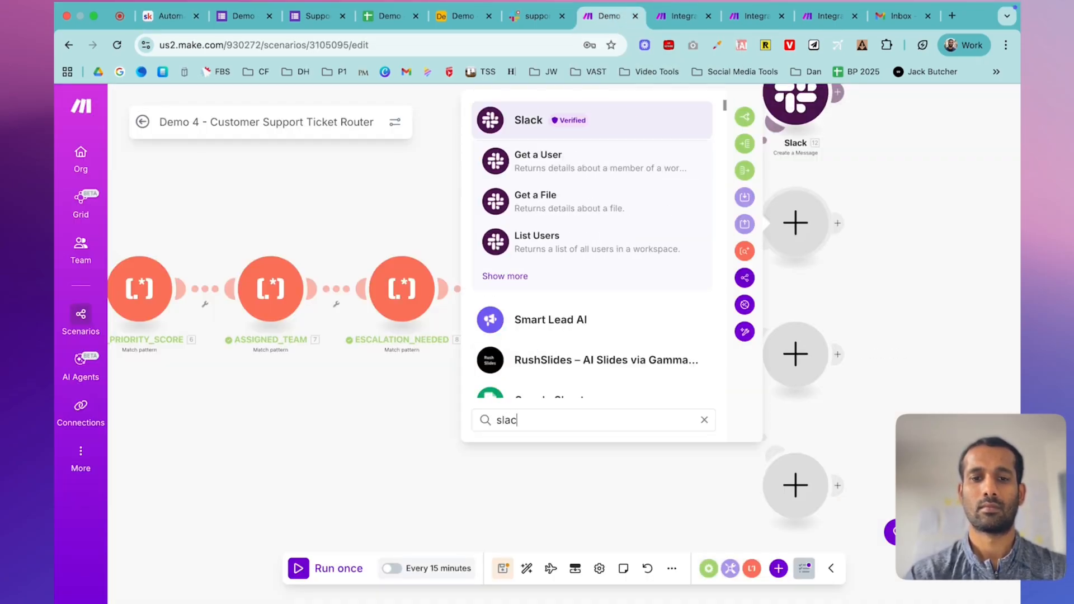
click(550, 132)
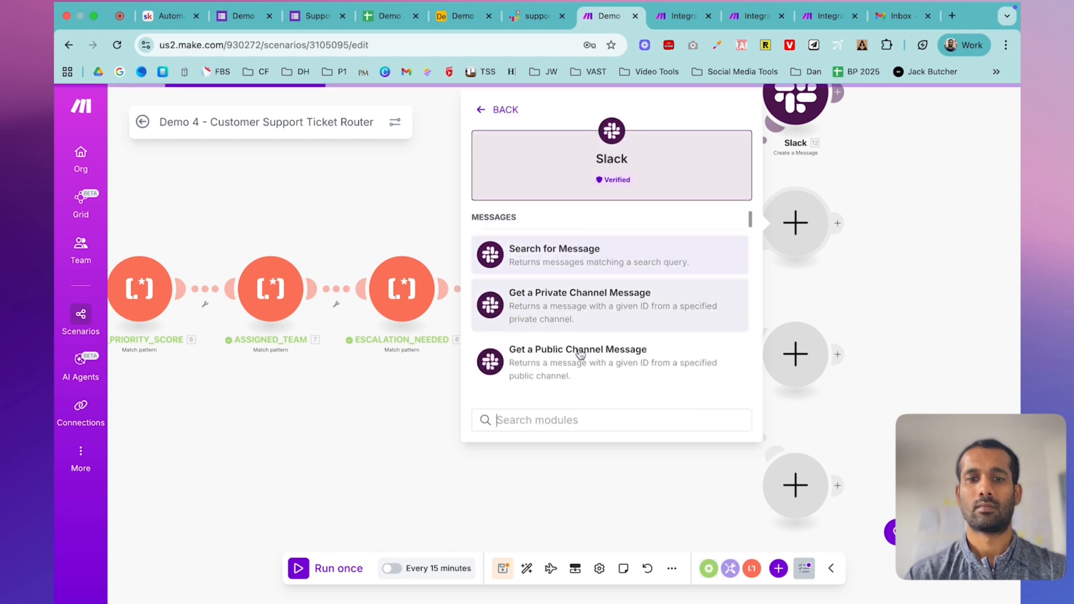
scroll(595, 338, down, 5)
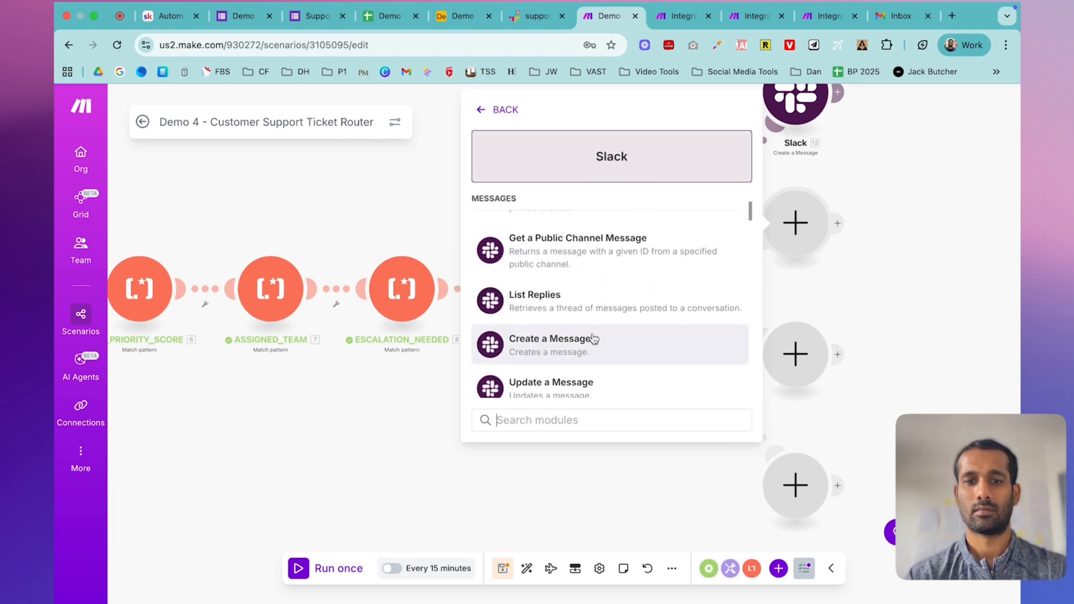
scroll(593, 338, up, 2)
click(580, 300)
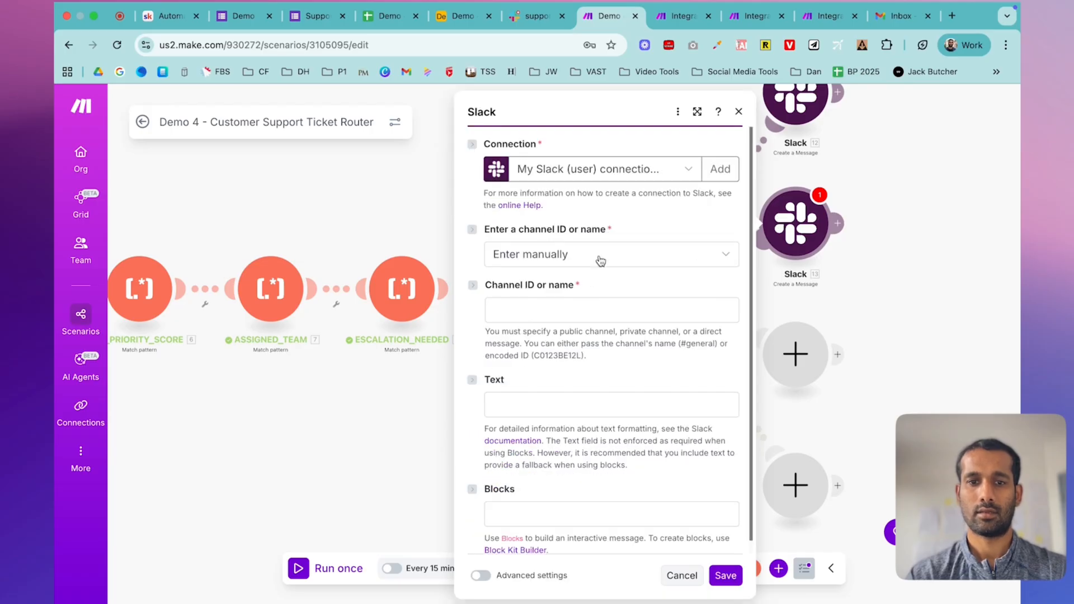
- Set the message channel, selected from the list, to the public channel support-billing
click(600, 260)
click(561, 299)
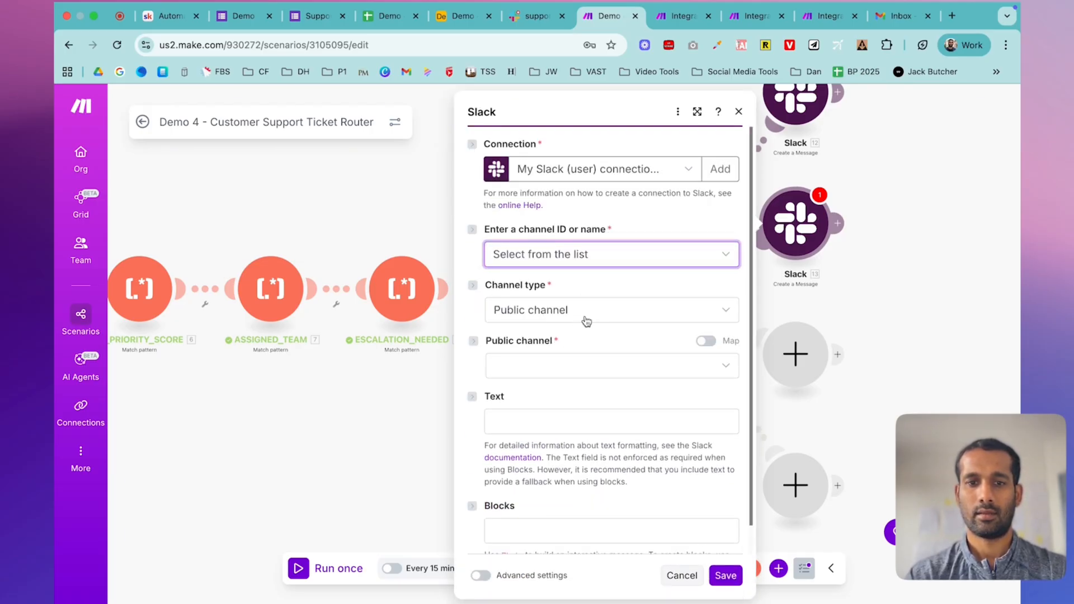
click(578, 367)
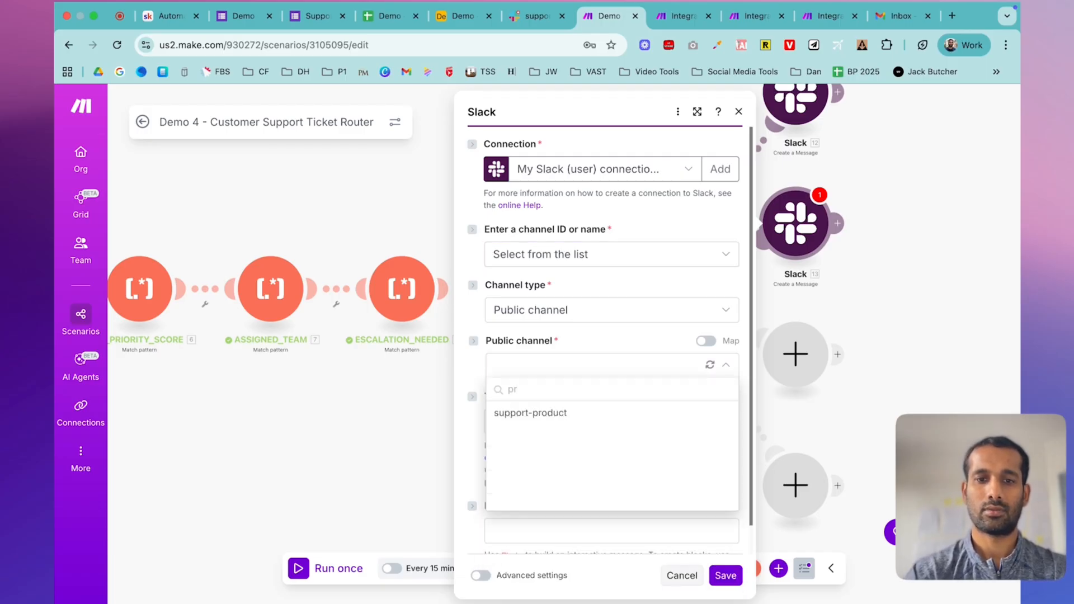
key(BackSpace)
key(BackSpace)
text(bi)
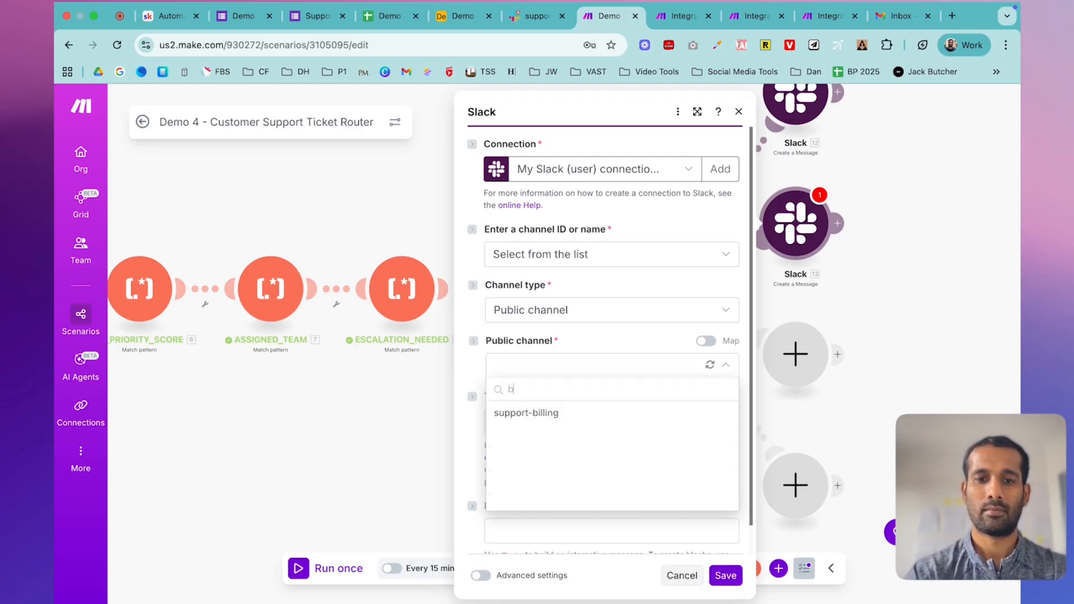
click(546, 413)
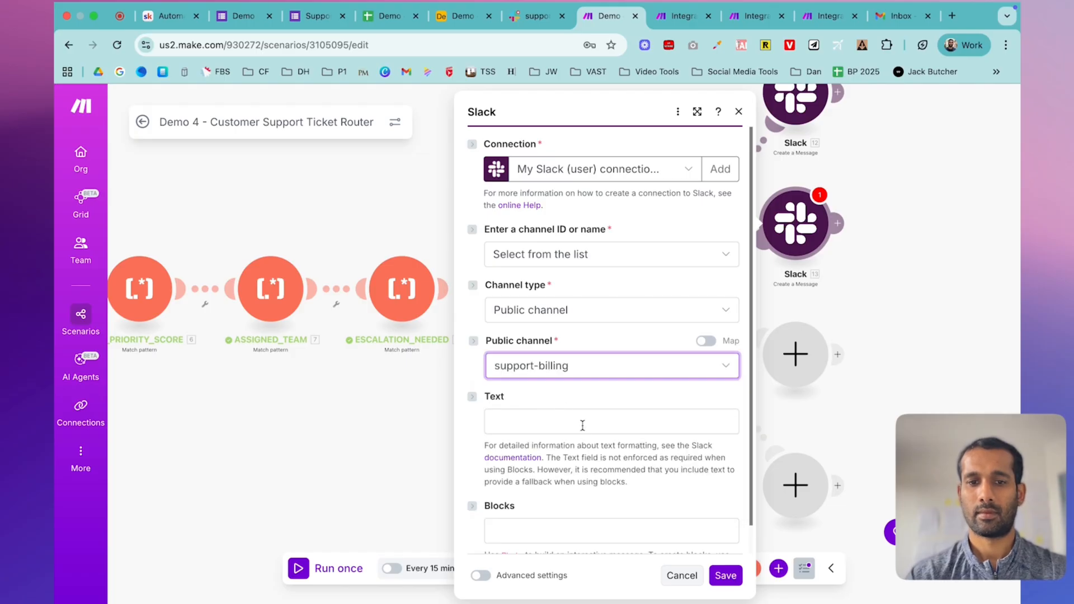
click(582, 425)
- Paste the Billing message template, remove its Channel line, and map the record's Ticket ID
key(super+v)
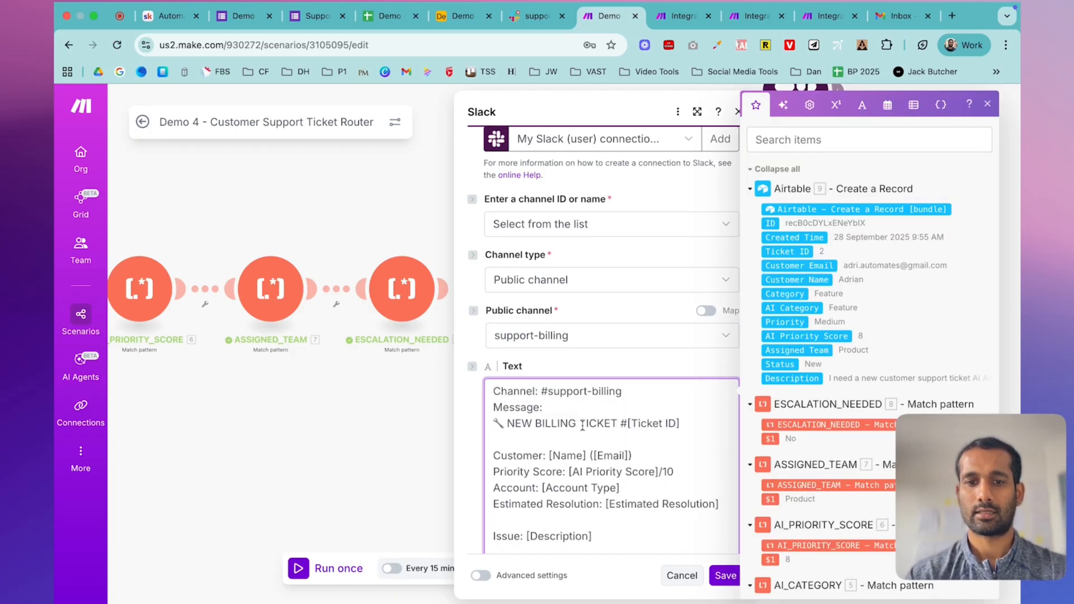
triple_click(553, 391)
key(BackSpace)
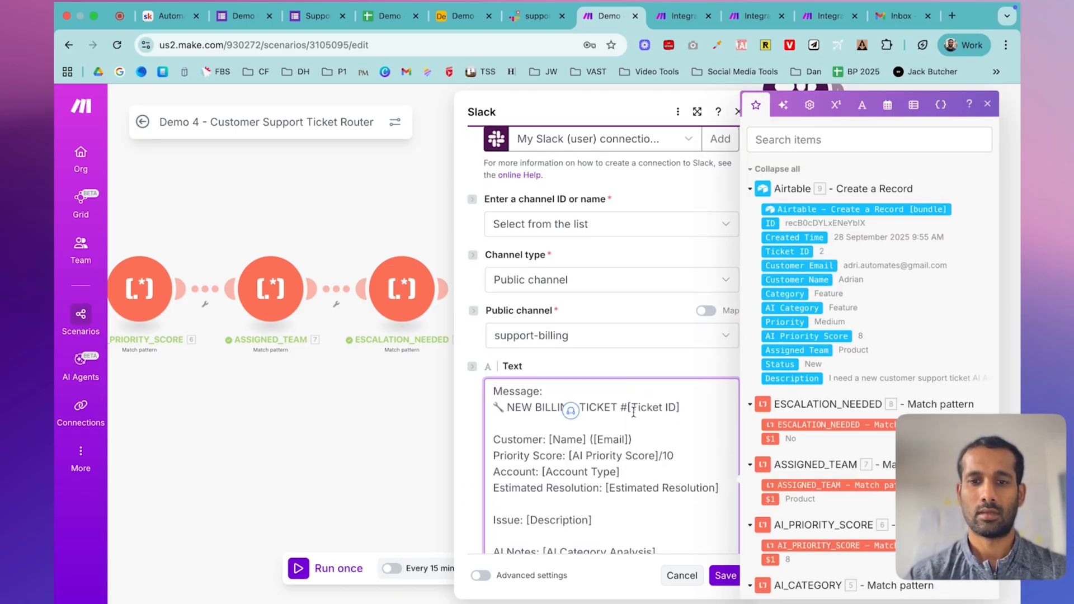
drag(627, 407, 679, 407)
key(BackSpace)
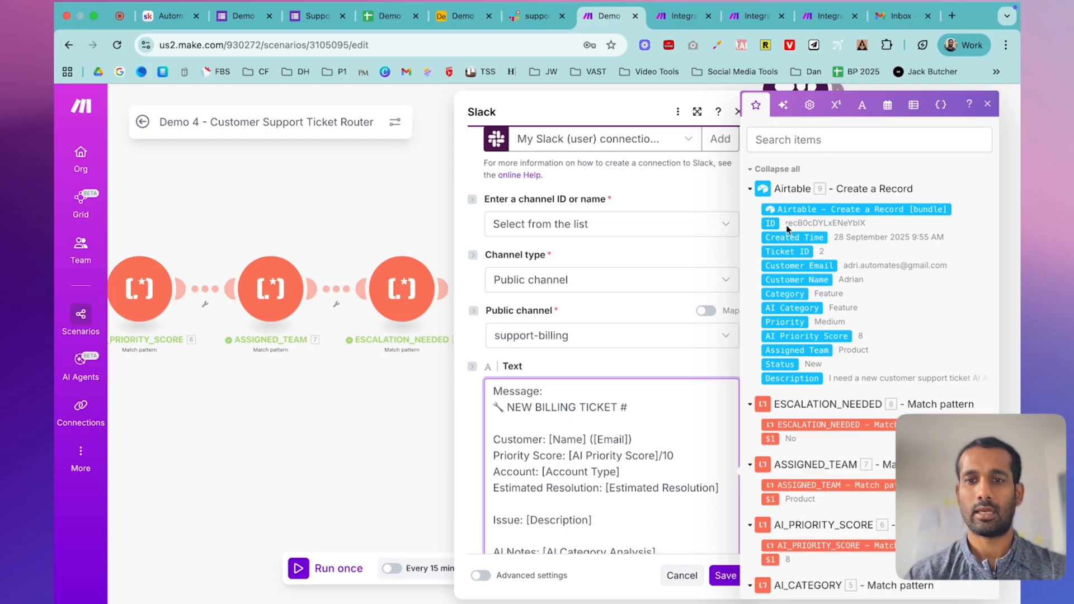
click(786, 251)
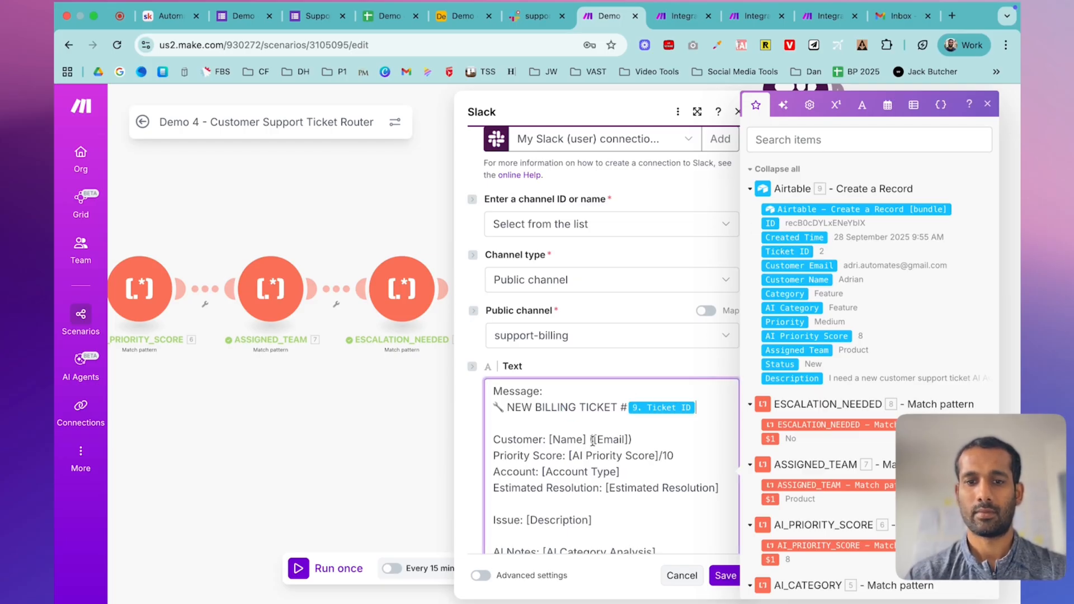
- Replace the [Name] and [Email] placeholders with Customer Name and Customer Email
drag(550, 439, 589, 441)
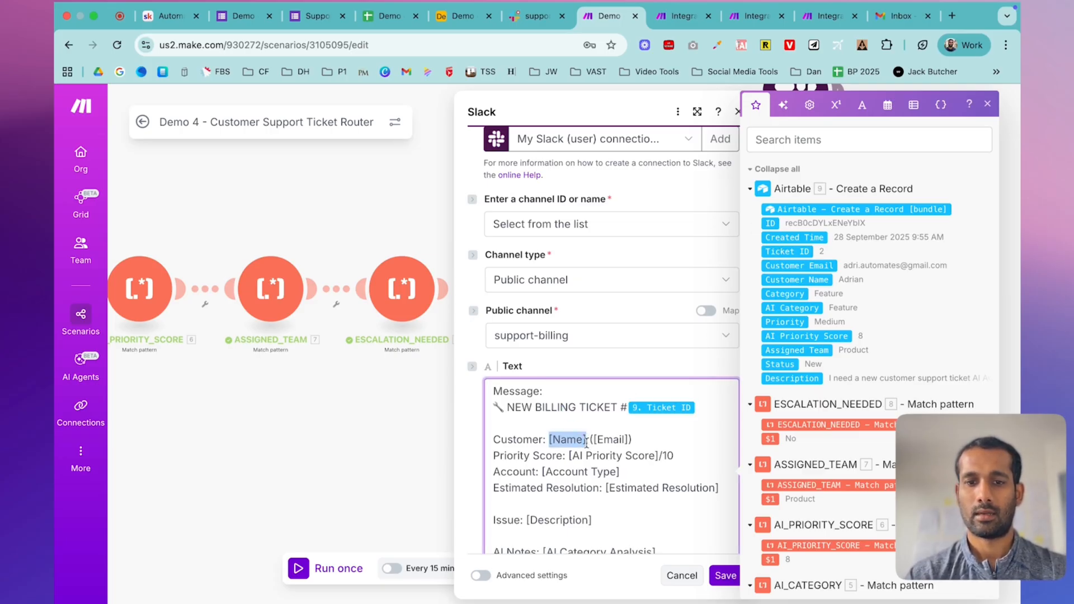
key(BackSpace)
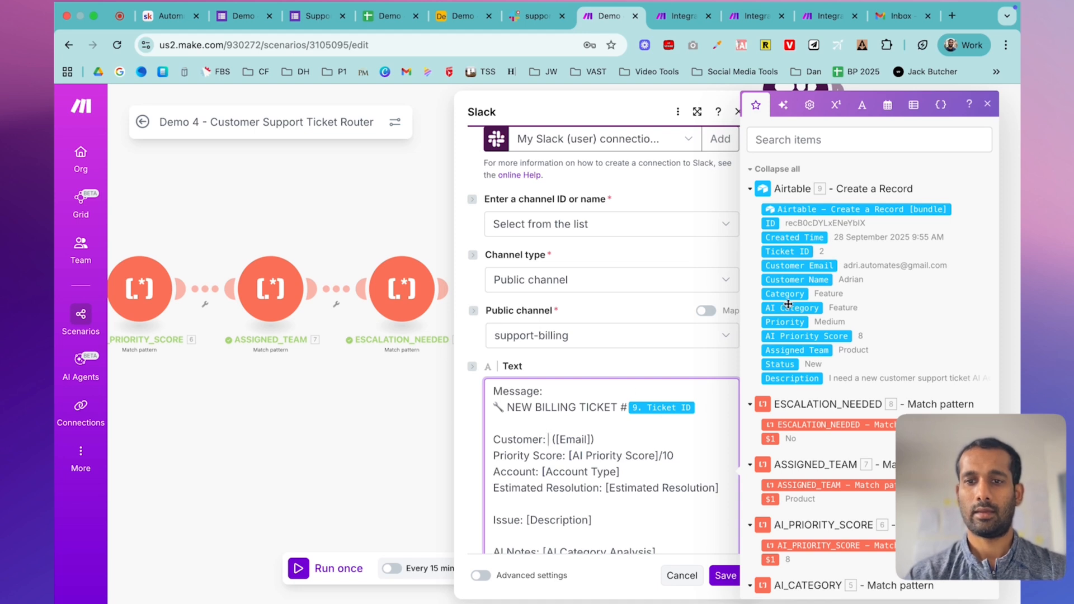
click(797, 279)
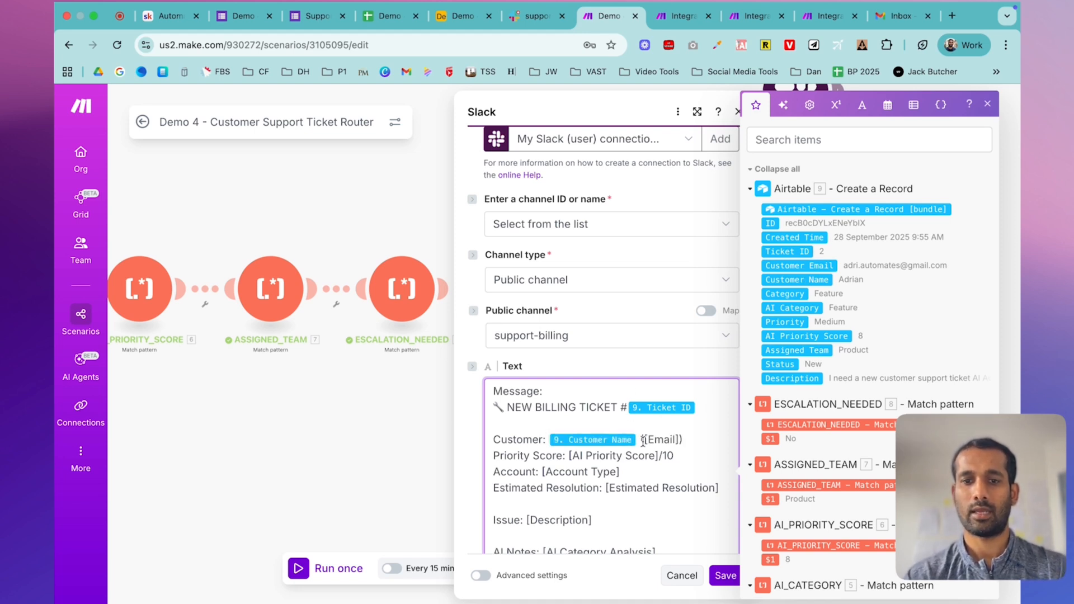
drag(644, 439, 676, 439)
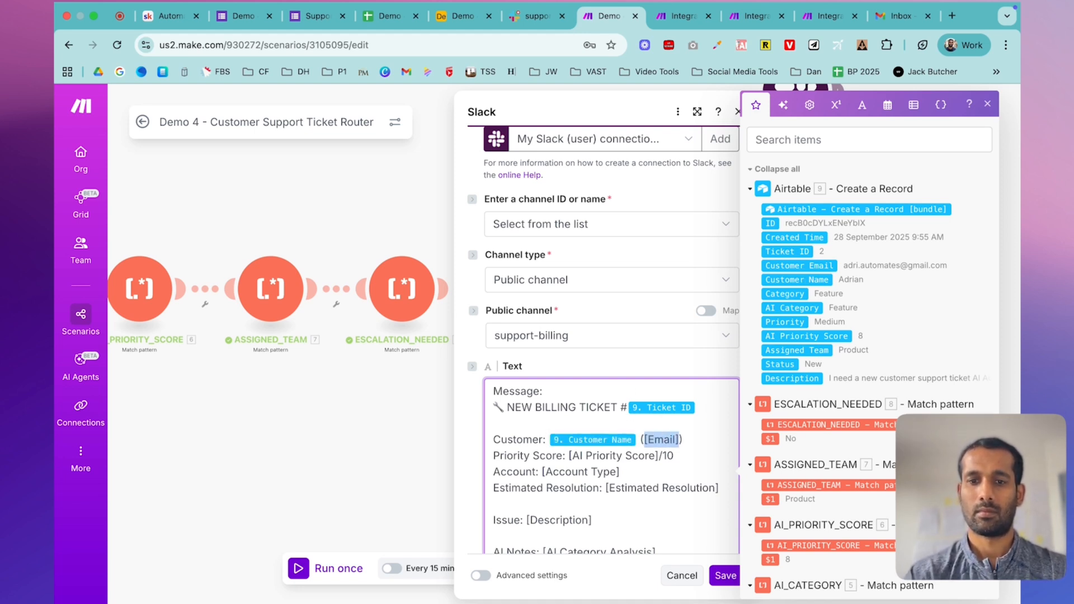
click(807, 265)
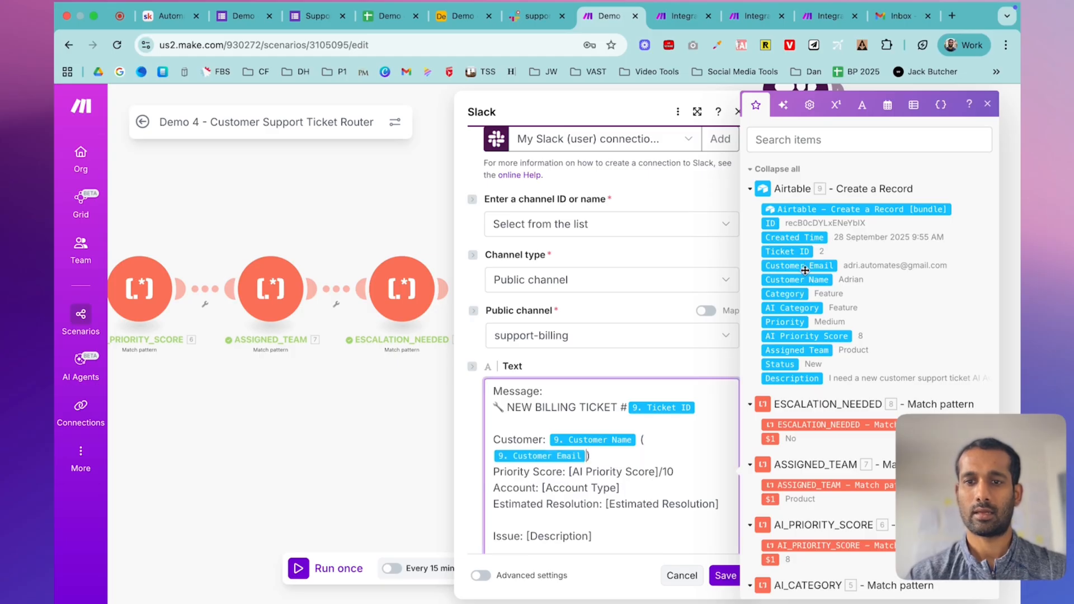
- Map the AI Priority Score and the form's Account Type answer value into the message
scroll(652, 388, down, 3)
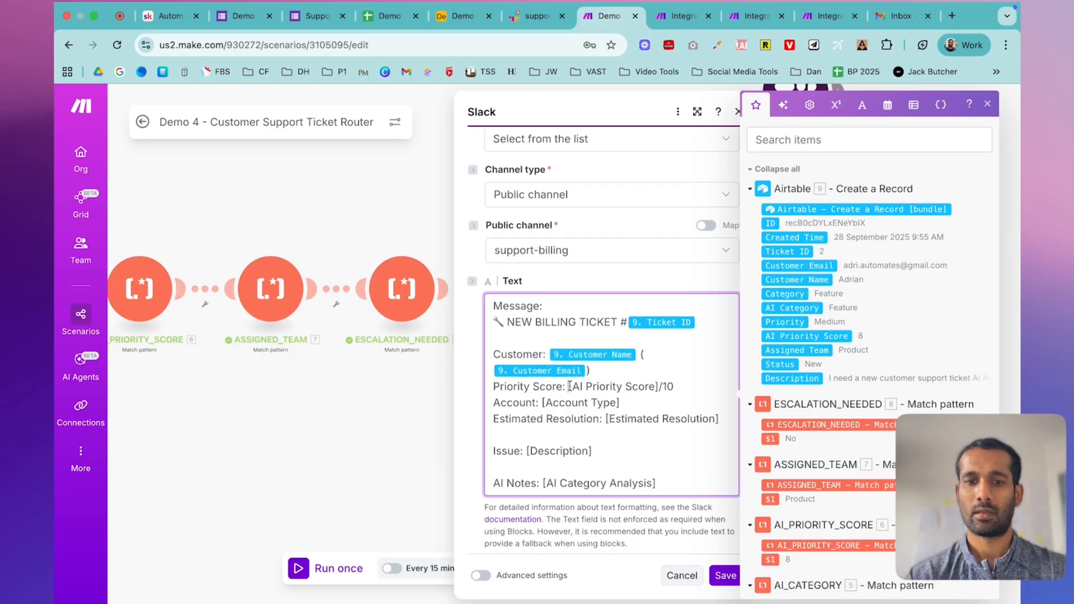
drag(569, 386, 657, 388)
key(BackSpace)
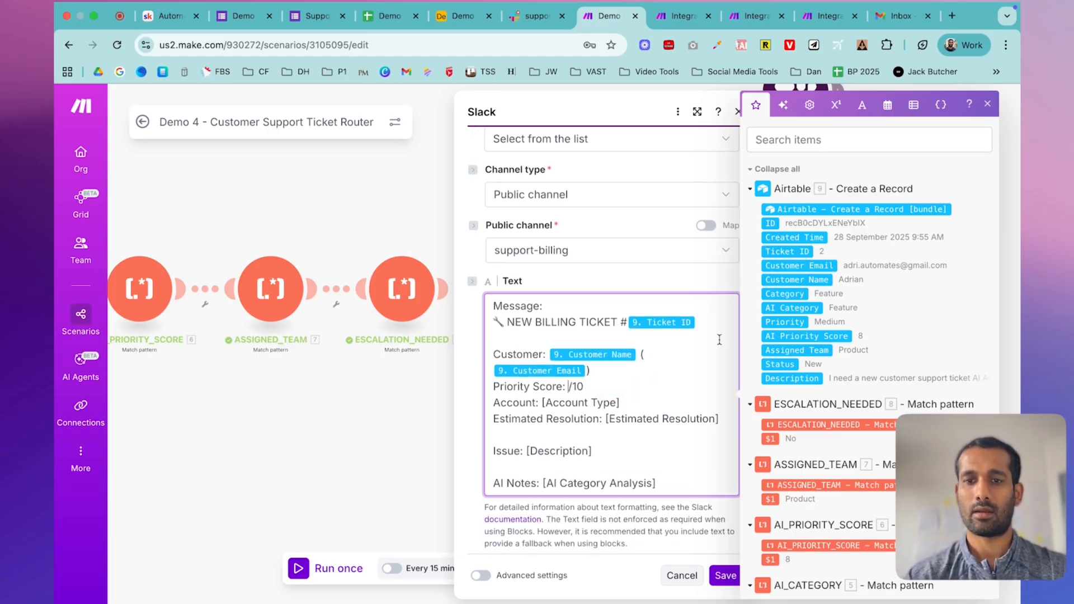
click(791, 338)
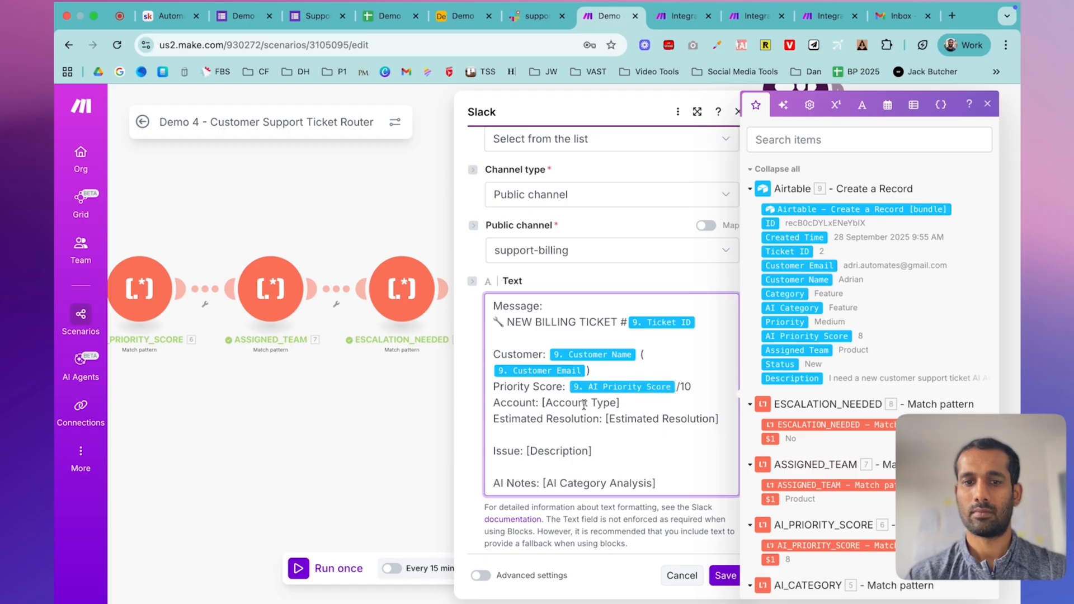
drag(642, 401, 543, 401)
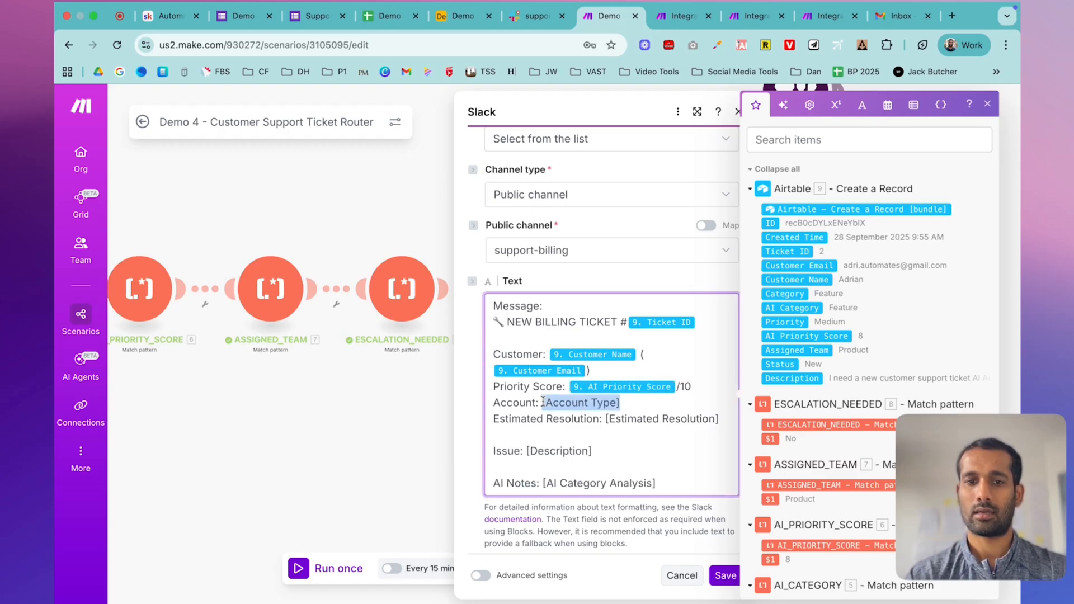
key(BackSpace)
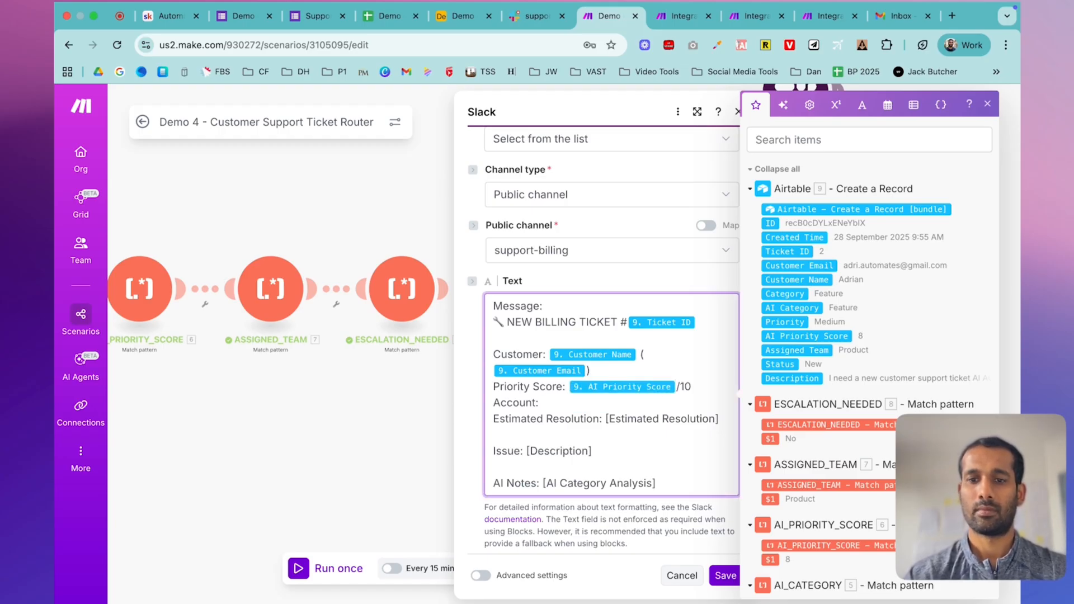
scroll(801, 464, down, 15)
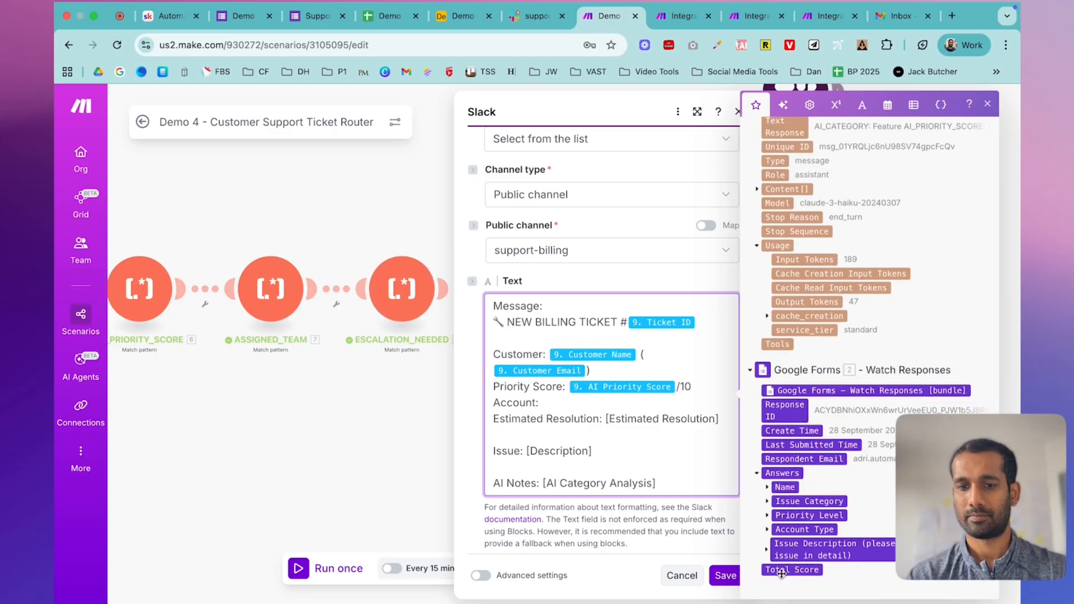
click(767, 530)
click(776, 529)
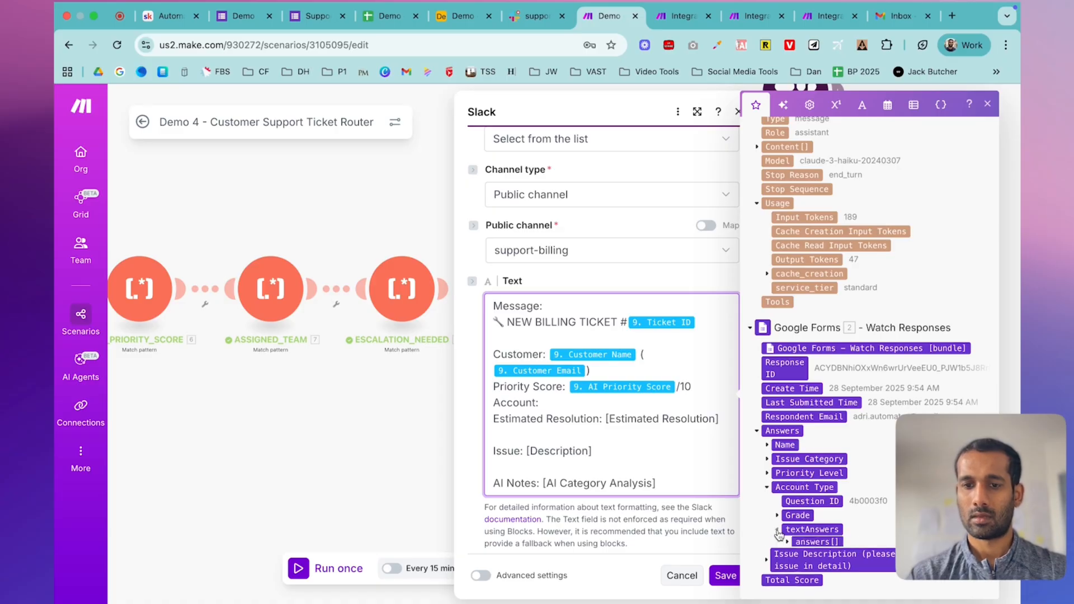
click(787, 530)
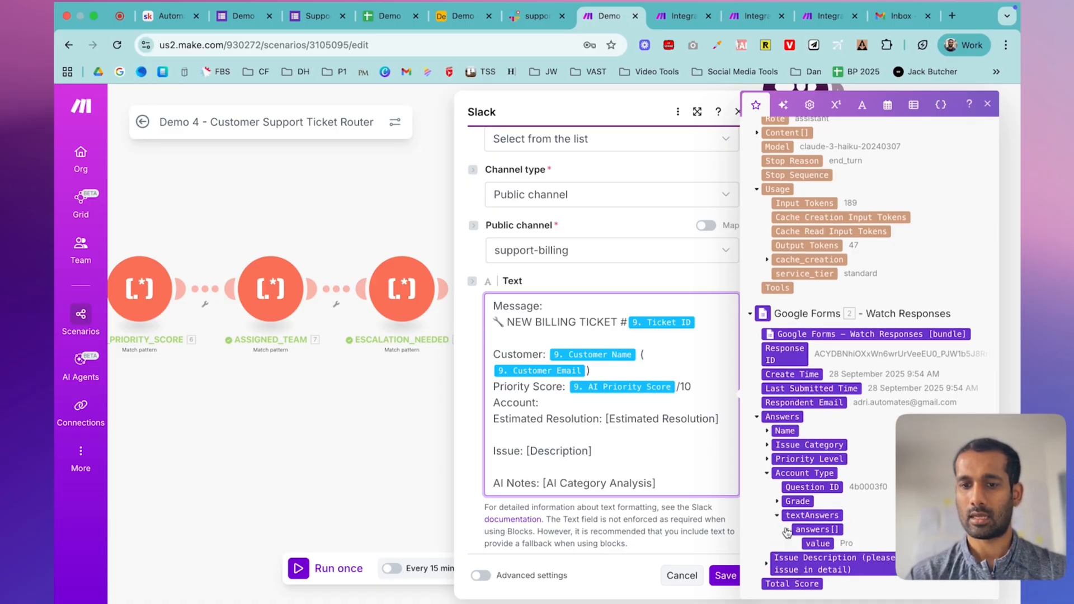
click(810, 530)
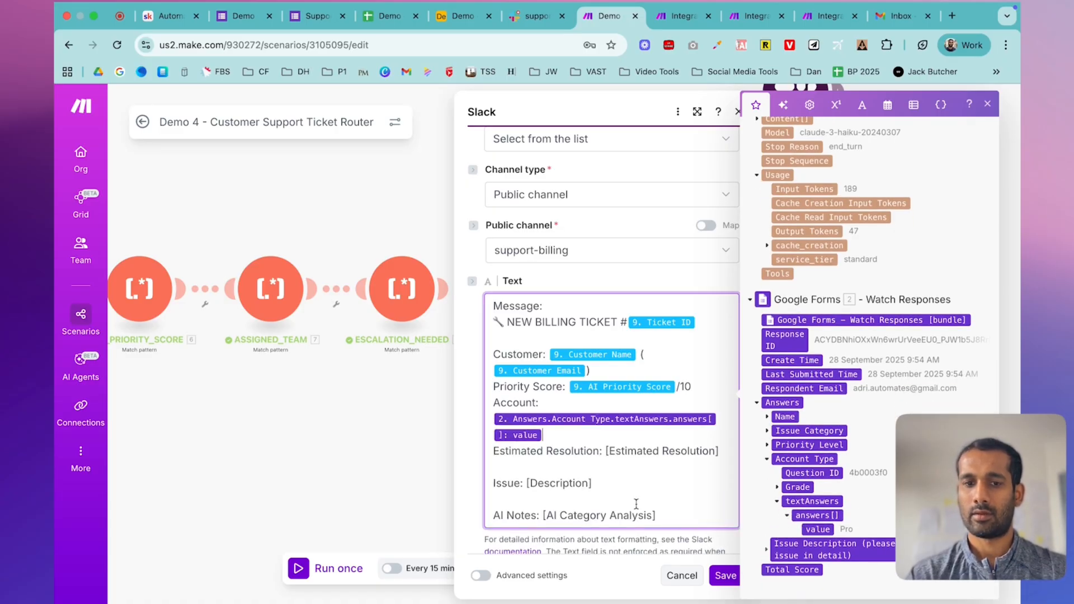
- Delete the Estimated Resolution line and map the ticket Description after Issue
triple_click(573, 451)
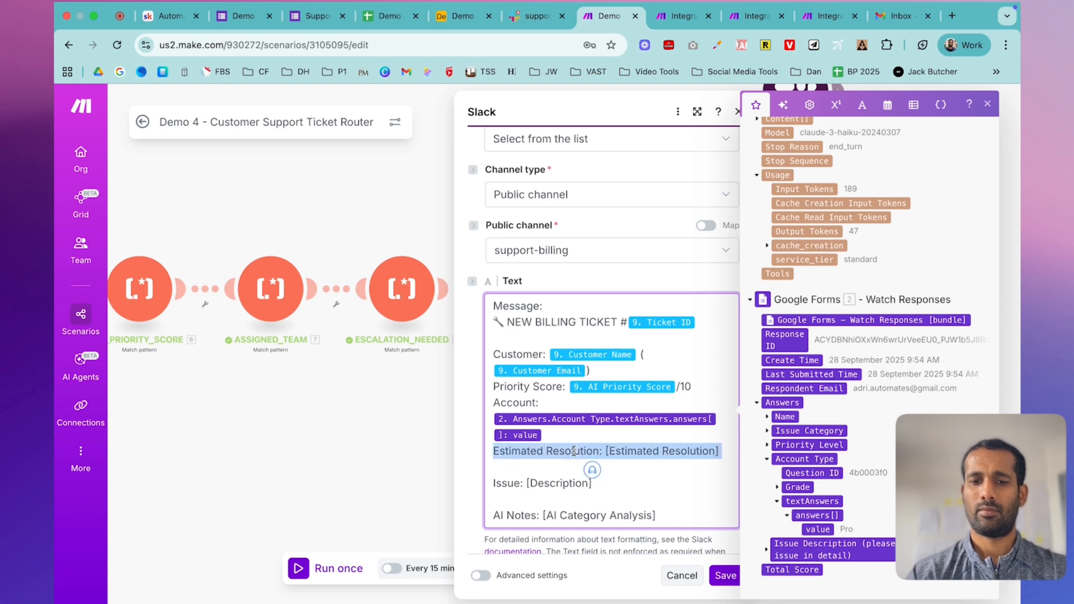
key(BackSpace)
drag(526, 466, 616, 460)
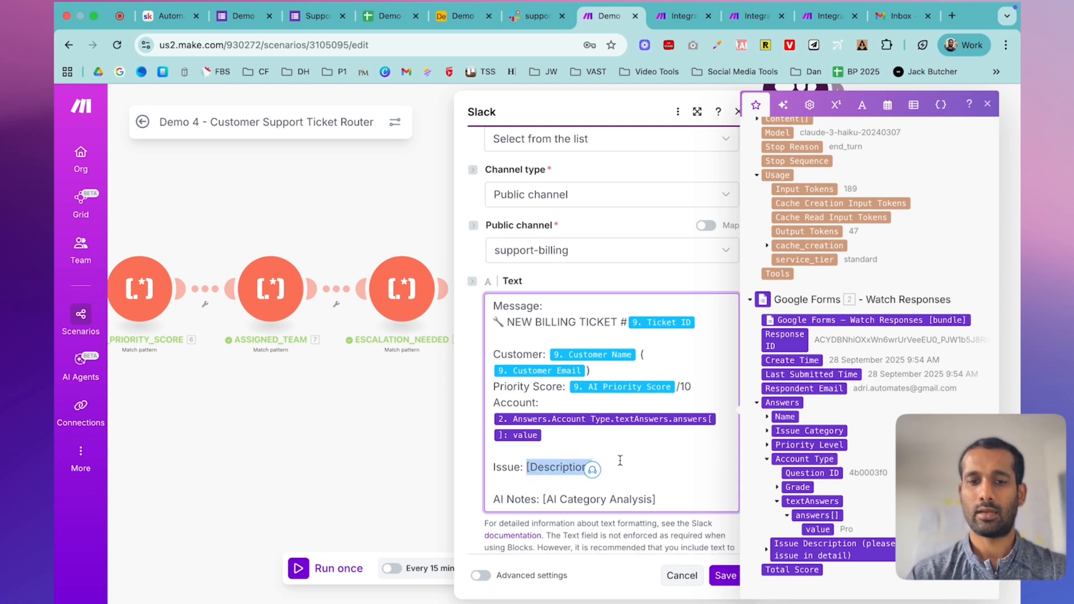
key(BackSpace)
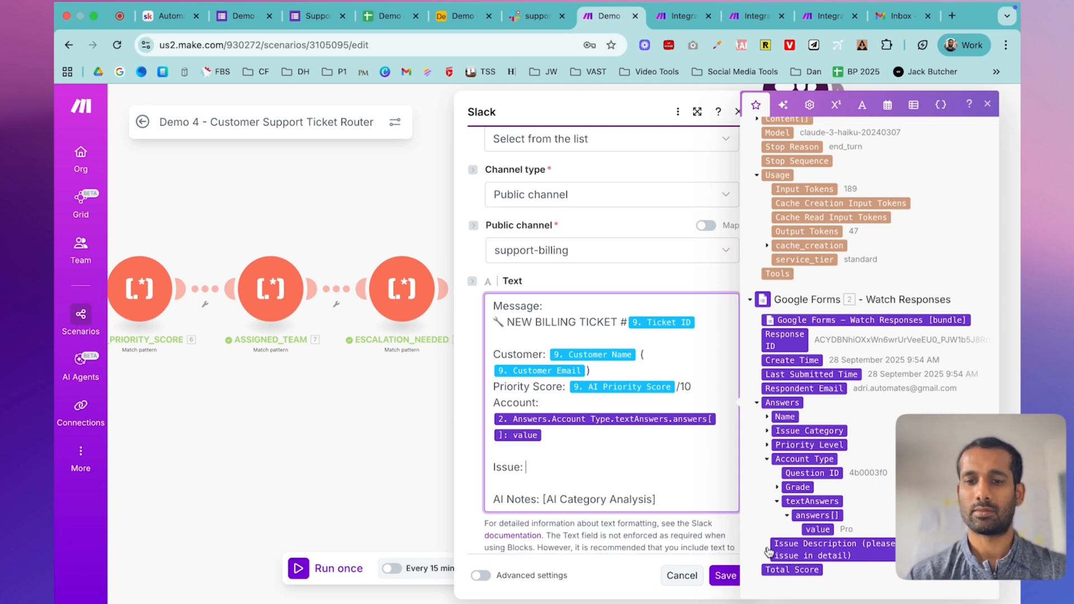
scroll(844, 510, up, 3)
scroll(844, 510, up, 15)
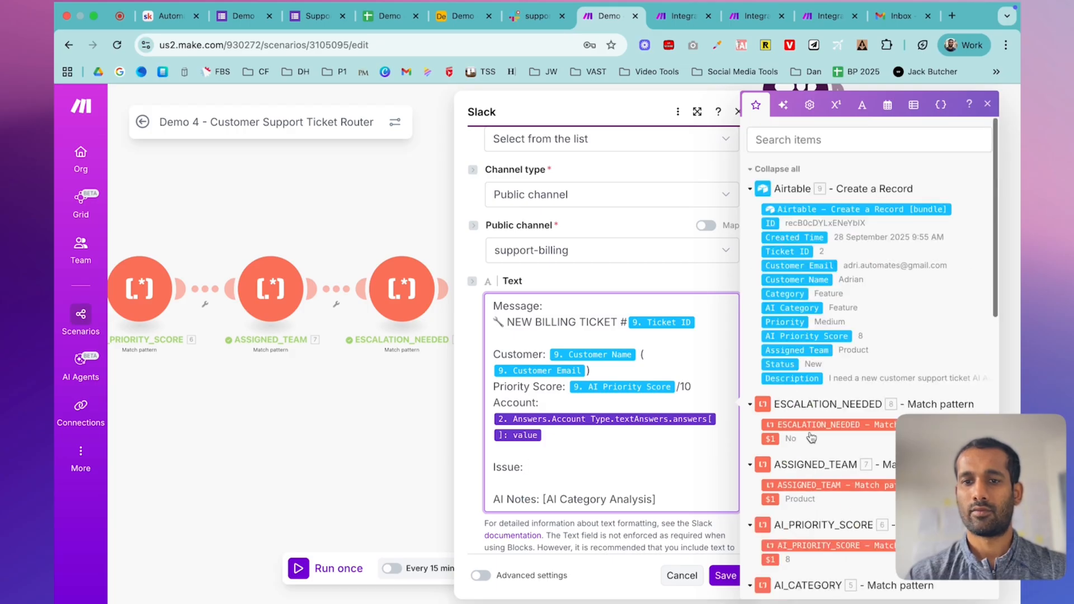
click(791, 379)
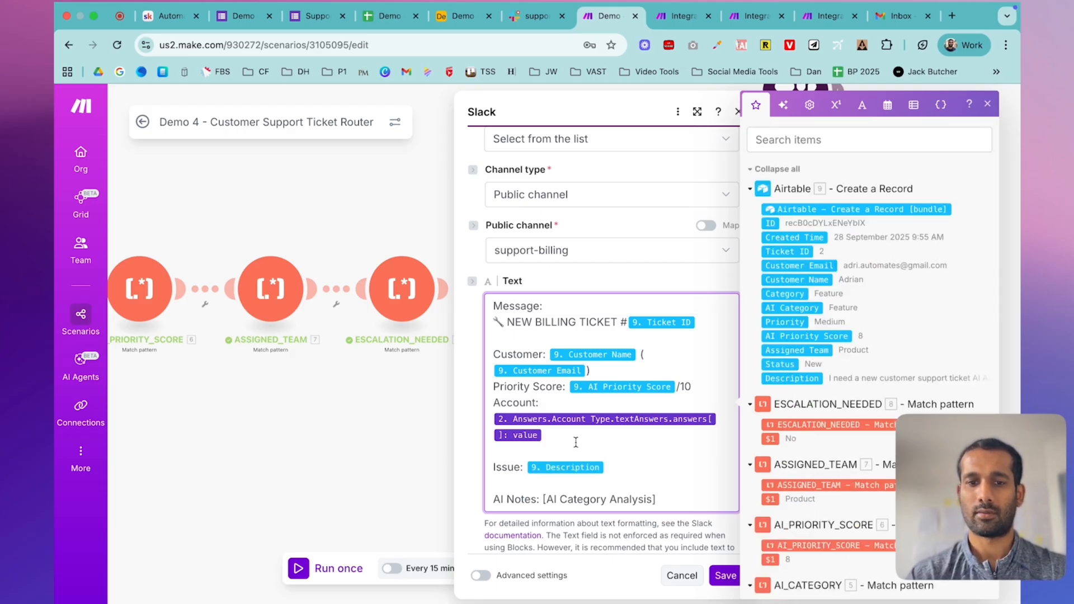
- Replace the AI Category Analysis placeholder with Claude's Text Response under AI Notes
scroll(576, 442, down, 3)
drag(659, 390, 539, 393)
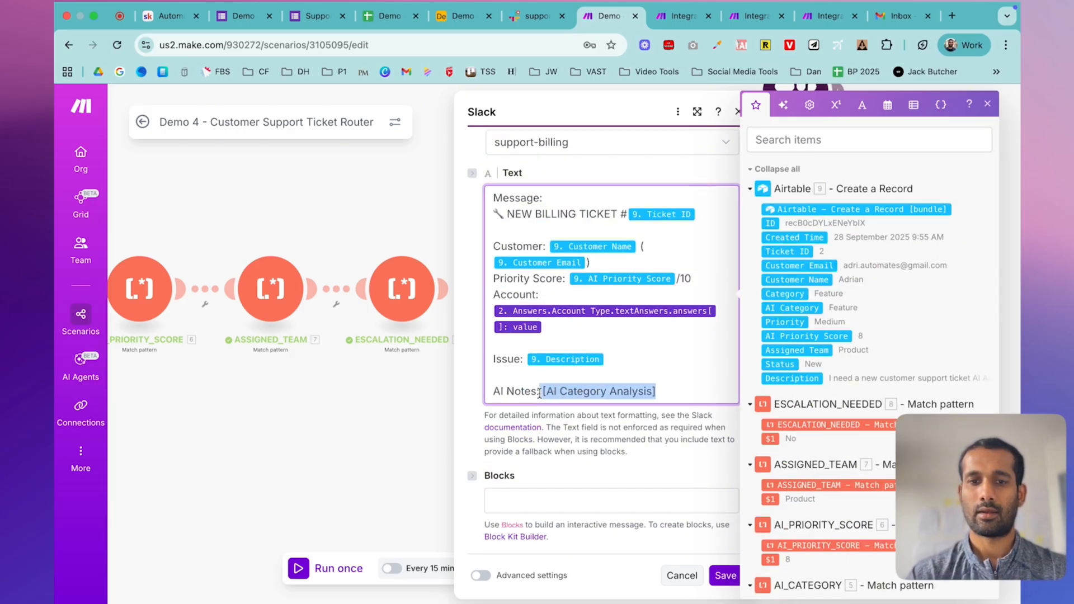
key(BackSpace)
scroll(849, 448, down, 15)
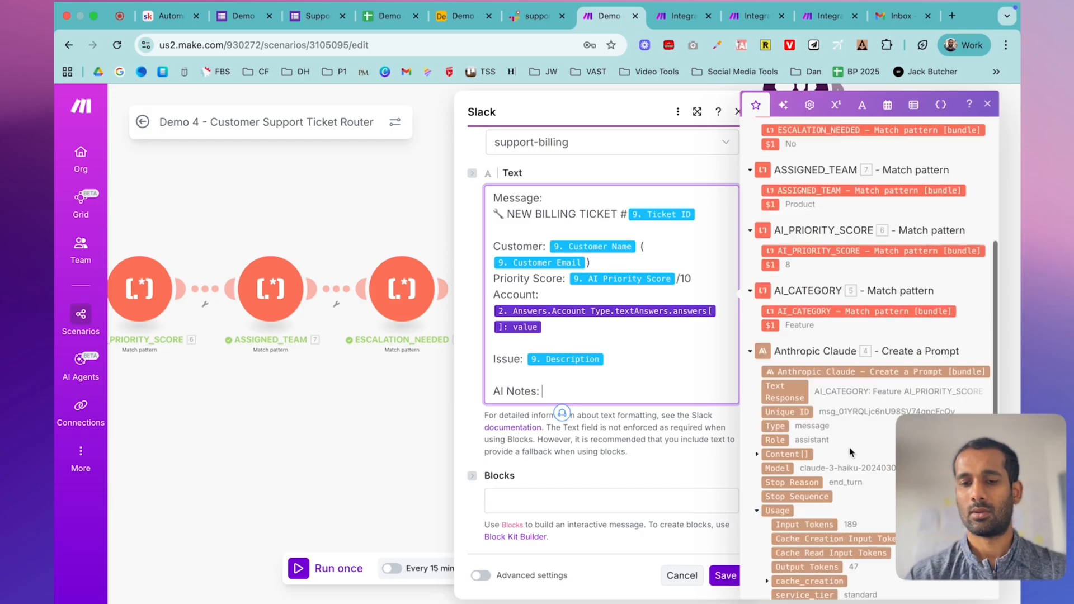
scroll(849, 448, up, 5)
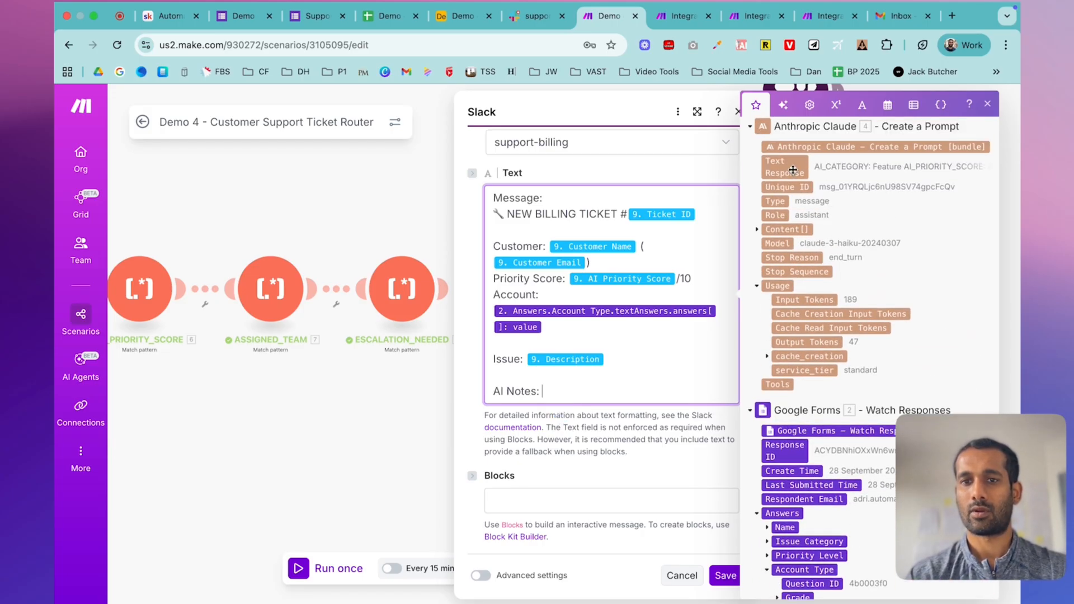
click(792, 170)
- Save the billing Slack module and the scenario, then try a Slack module on branch three
click(724, 571)
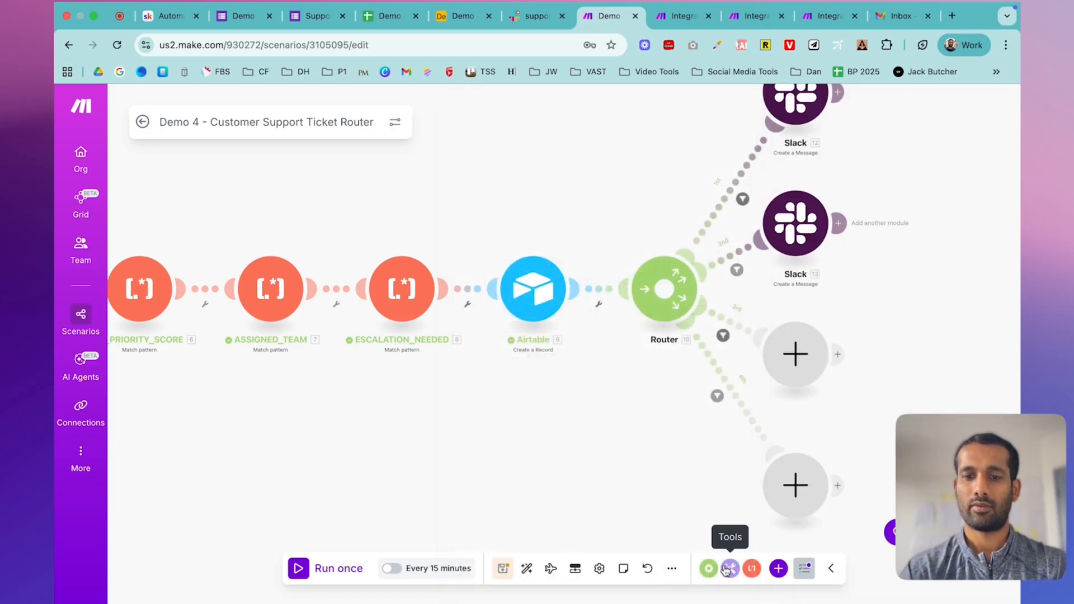
click(504, 570)
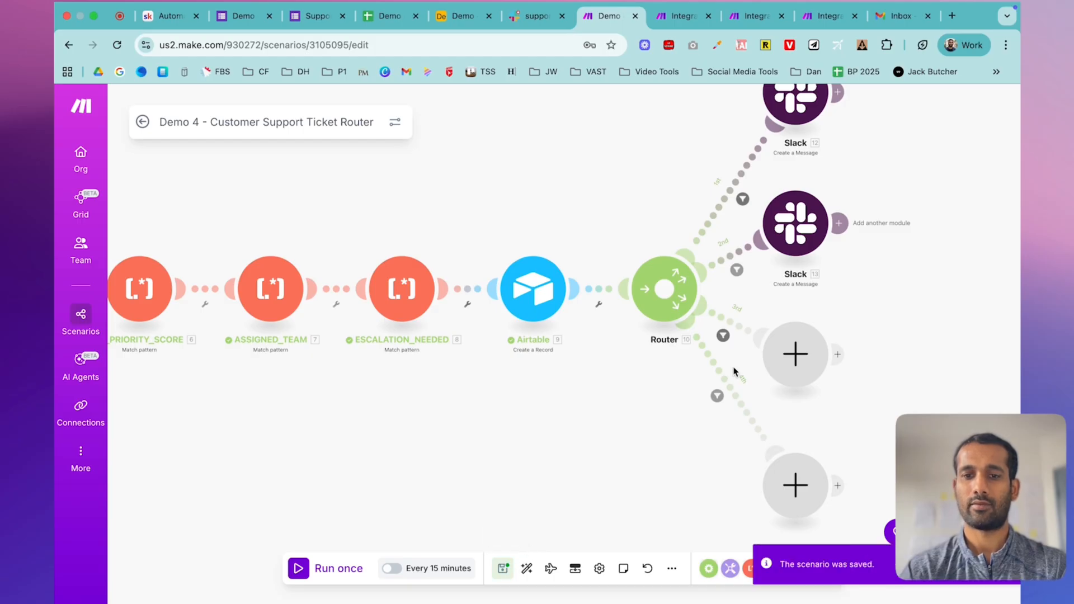
click(790, 345)
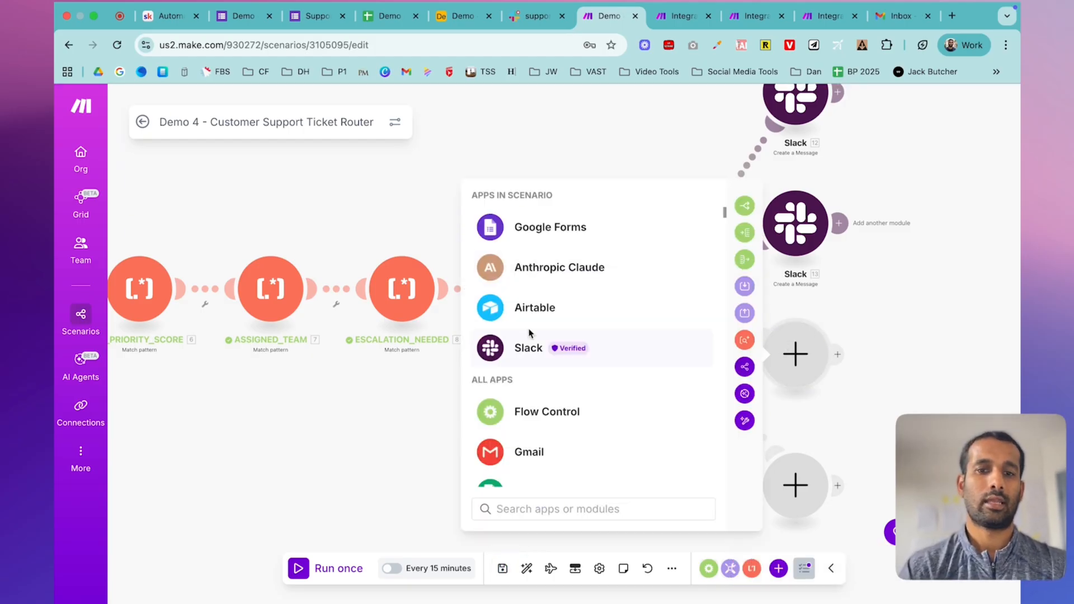
click(523, 348)
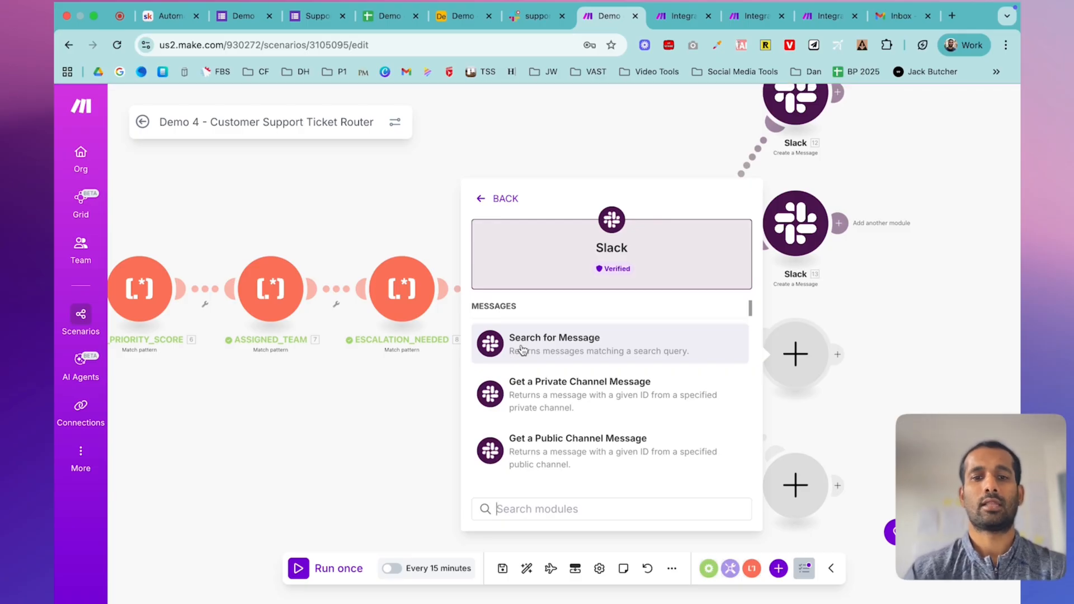
click(559, 357)
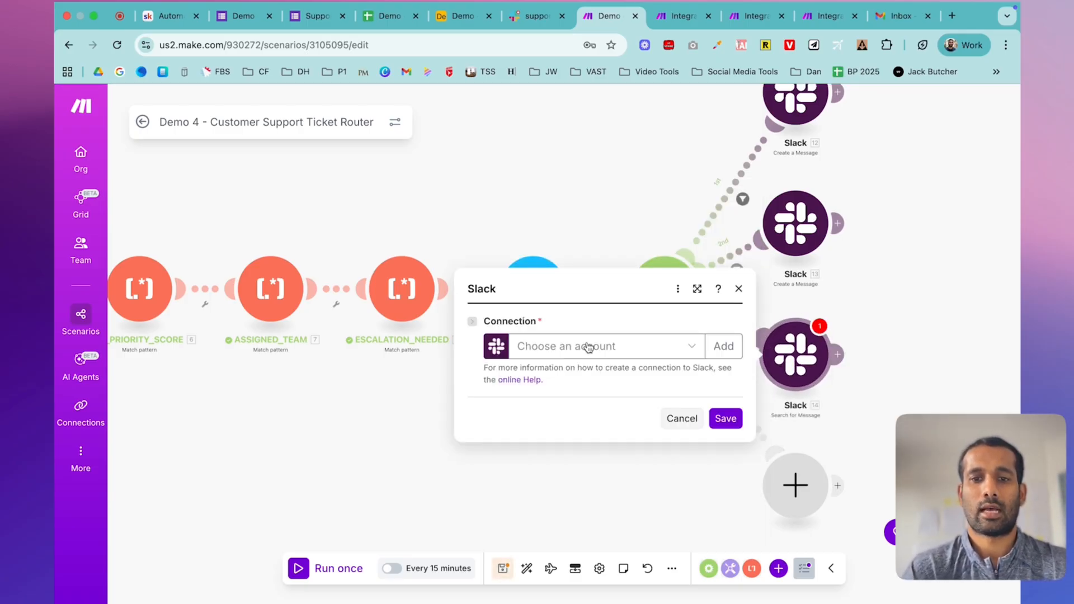
click(738, 288)
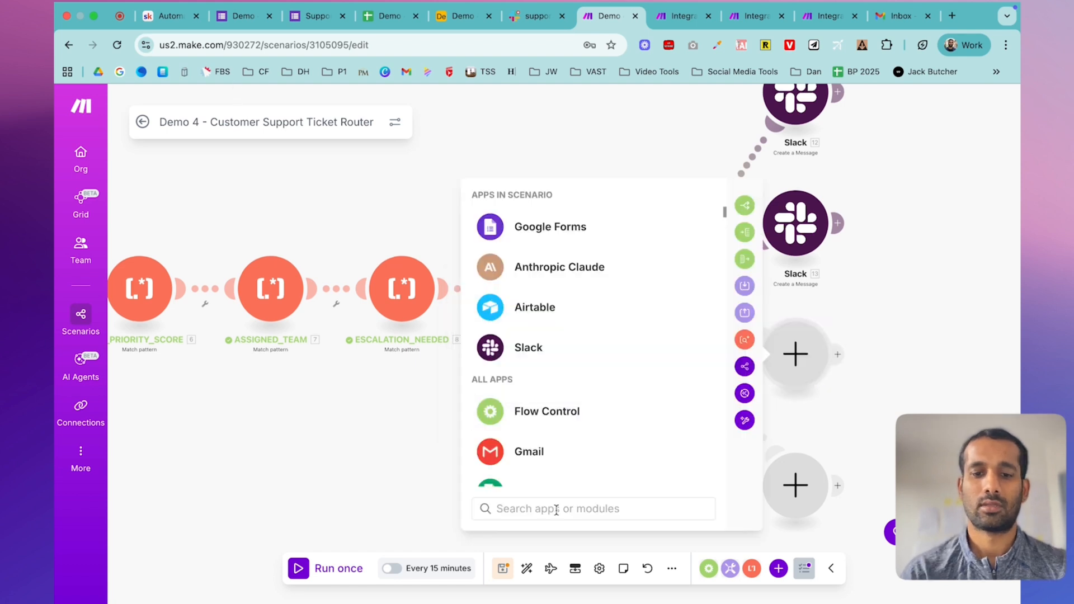
- Add a Slack Create a Message module to the router's empty third branch
click(556, 508)
text(slack)
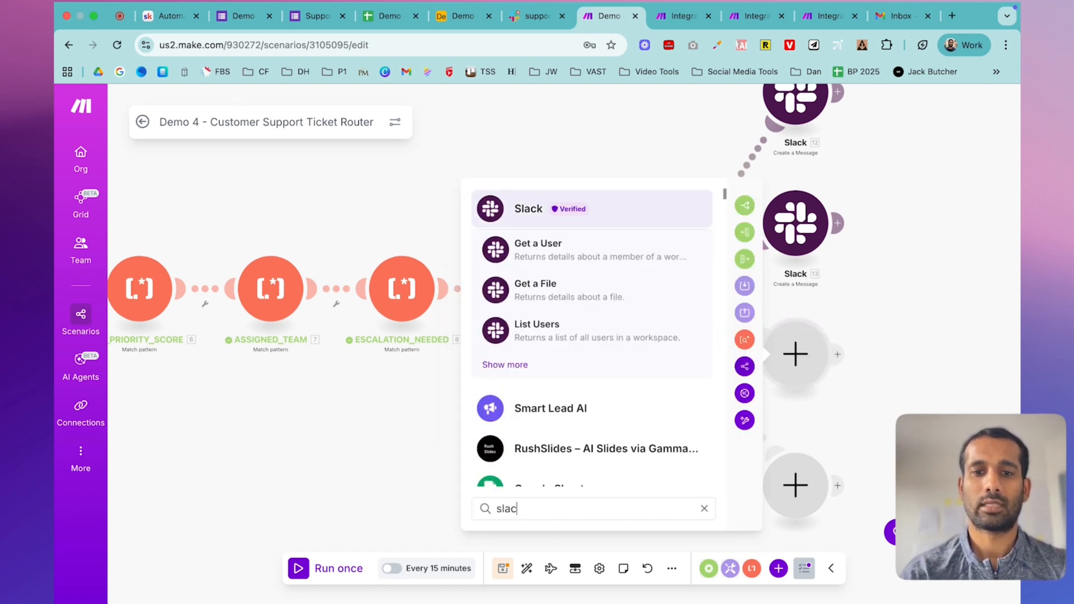
click(545, 210)
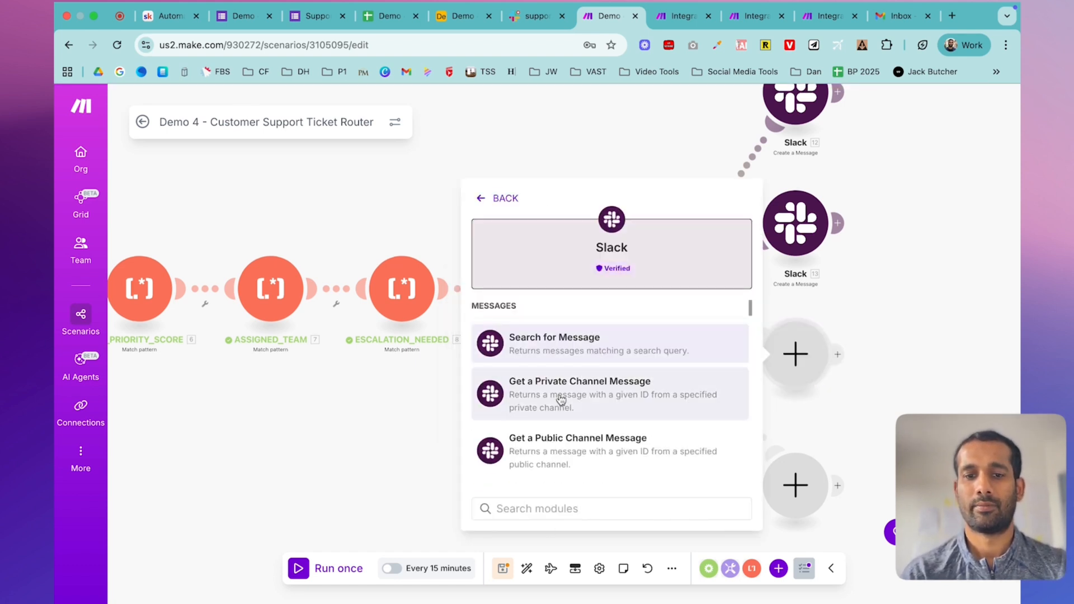
scroll(560, 398, down, 2)
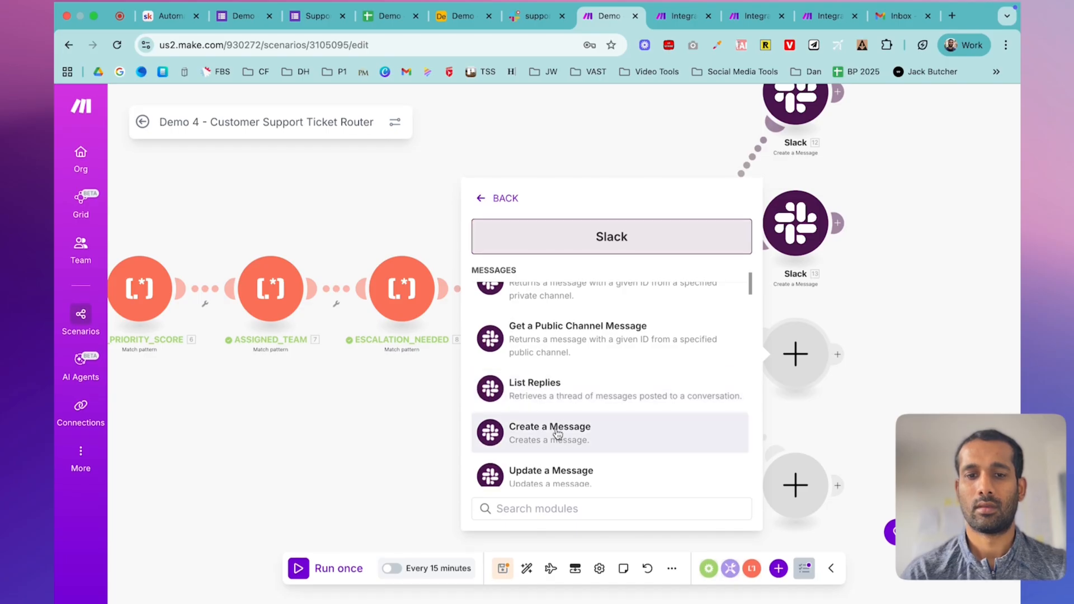
click(556, 434)
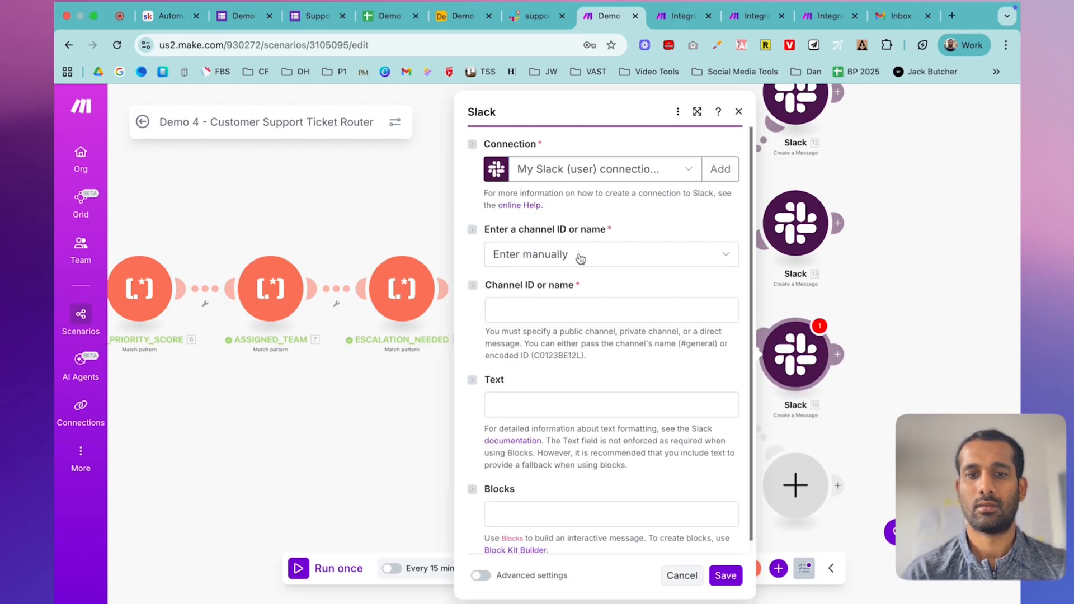
- Pick support-product from the public channel list and paste the NEW PRODUCT TICKET template into Text
click(579, 256)
click(560, 301)
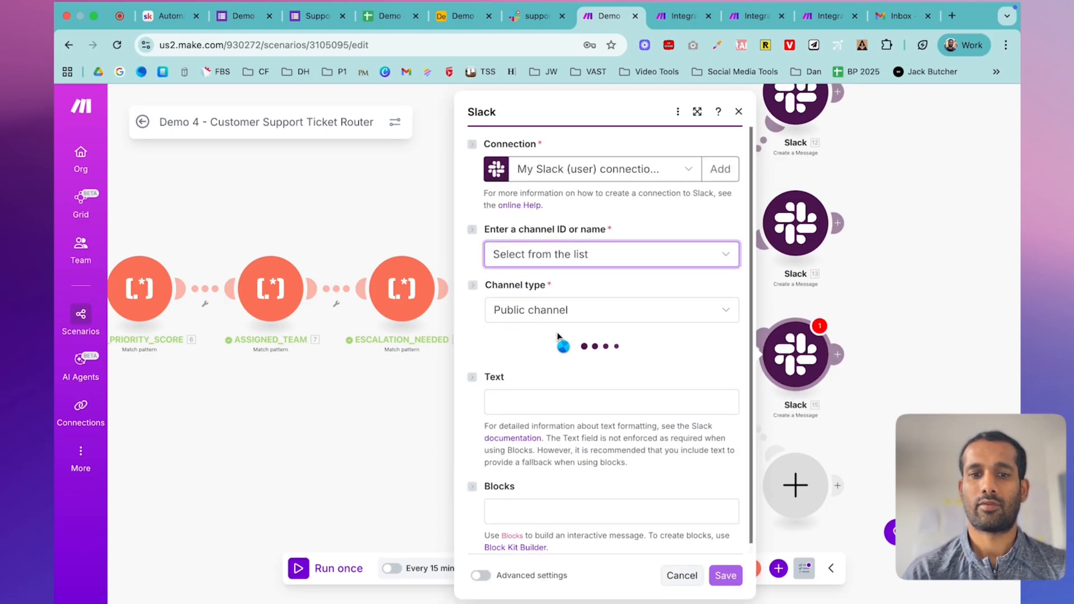
click(561, 334)
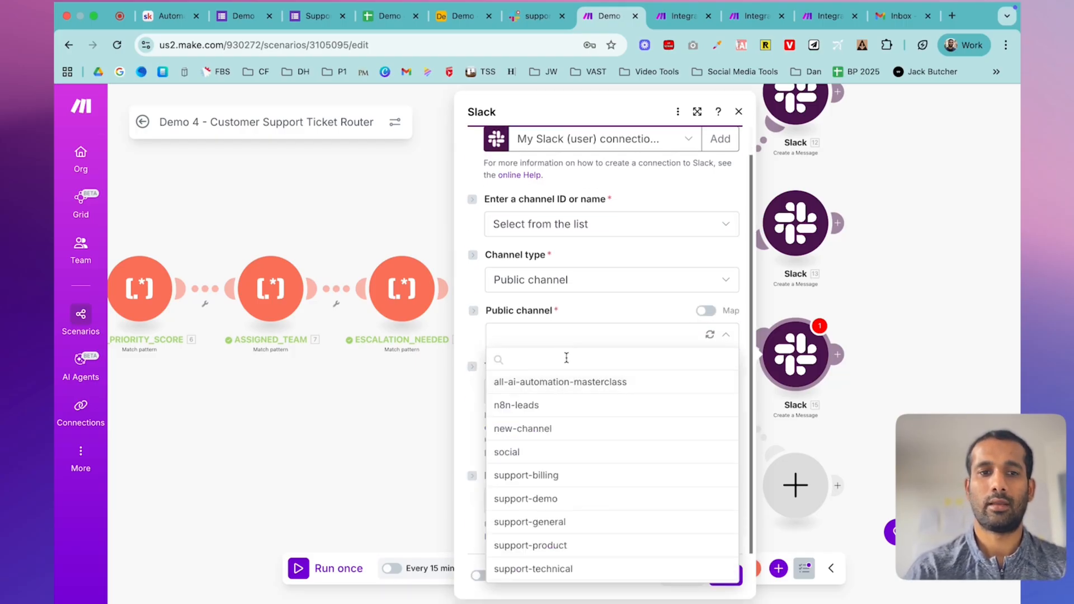
text(pro)
click(551, 381)
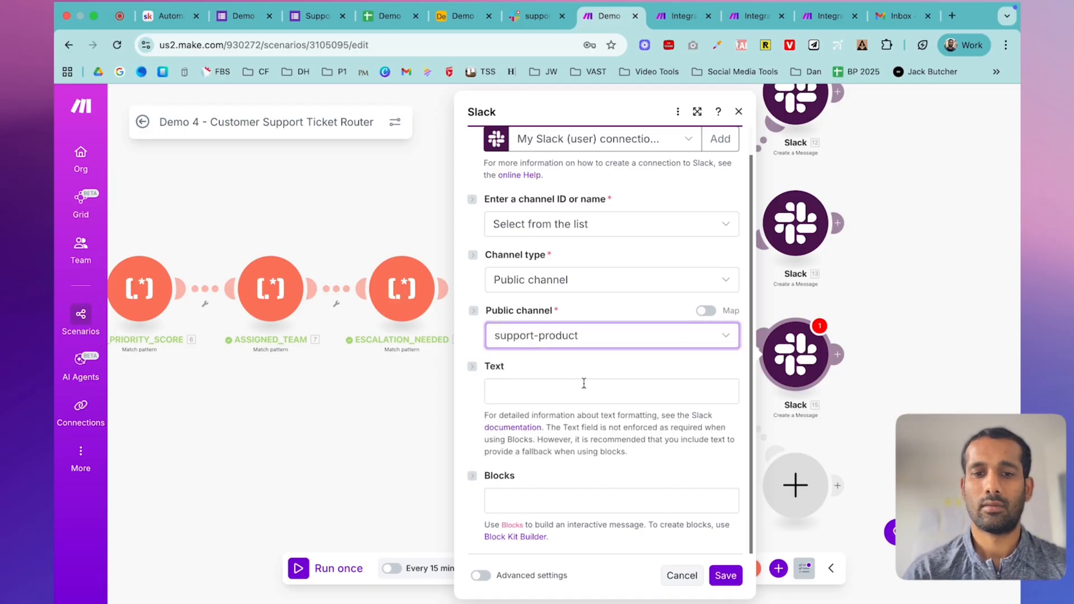
click(572, 395)
key(cmd+v)
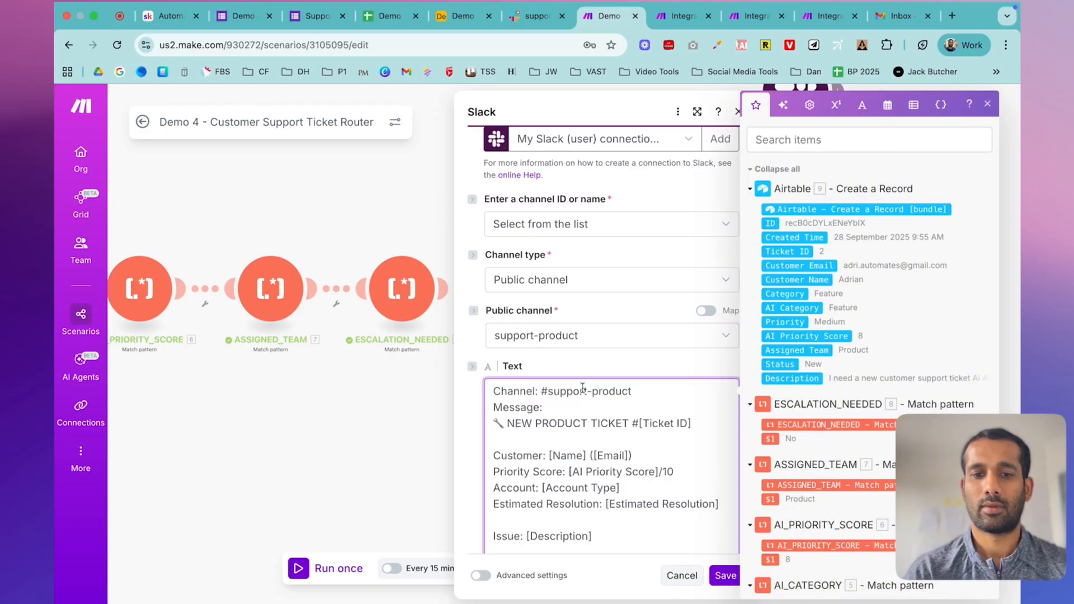
- Map the Airtable record ID, Customer Name and Customer Email into the product message
scroll(557, 394, down, 2)
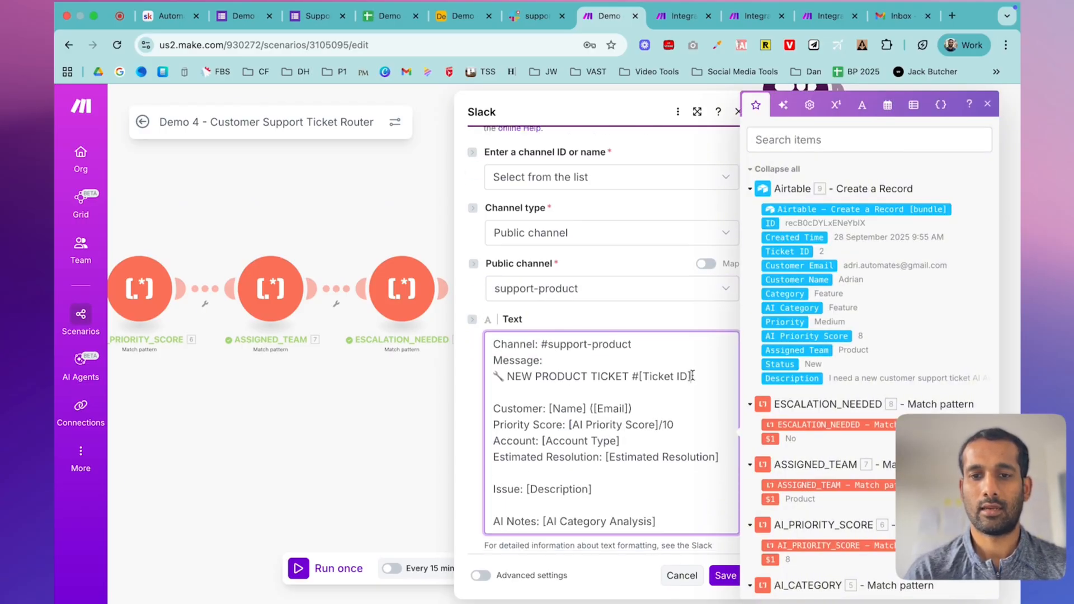
drag(691, 376, 641, 373)
key(BackSpace)
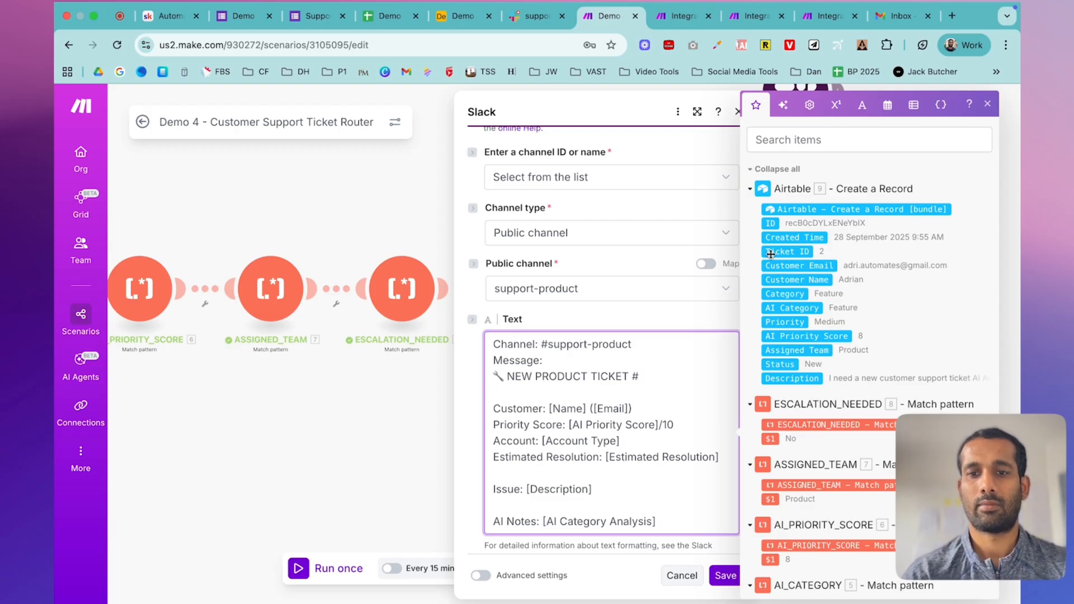
click(771, 223)
drag(551, 408, 589, 408)
key(BackSpace)
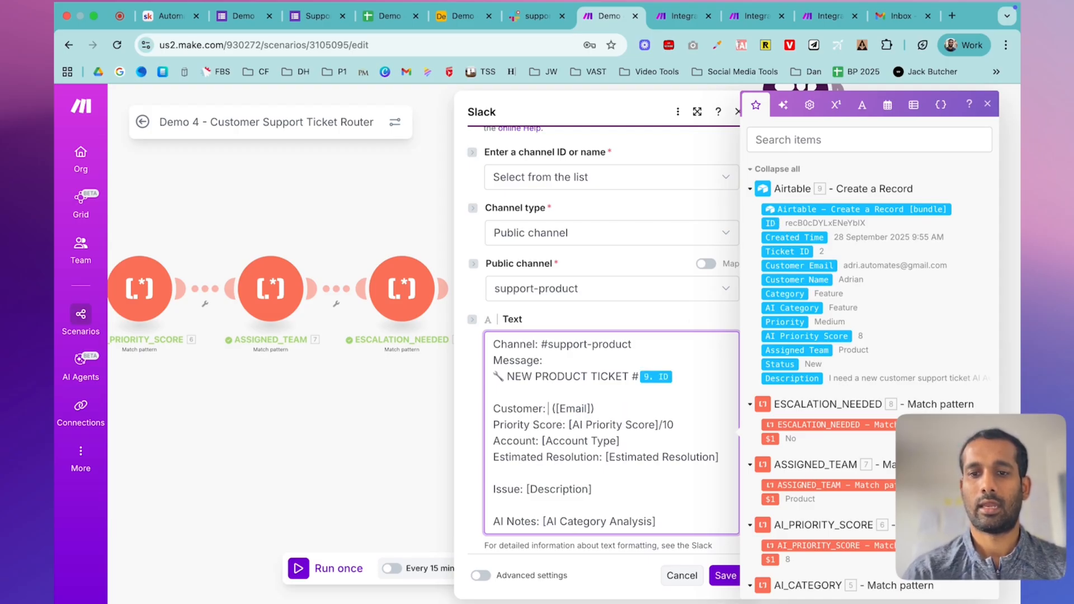
click(811, 279)
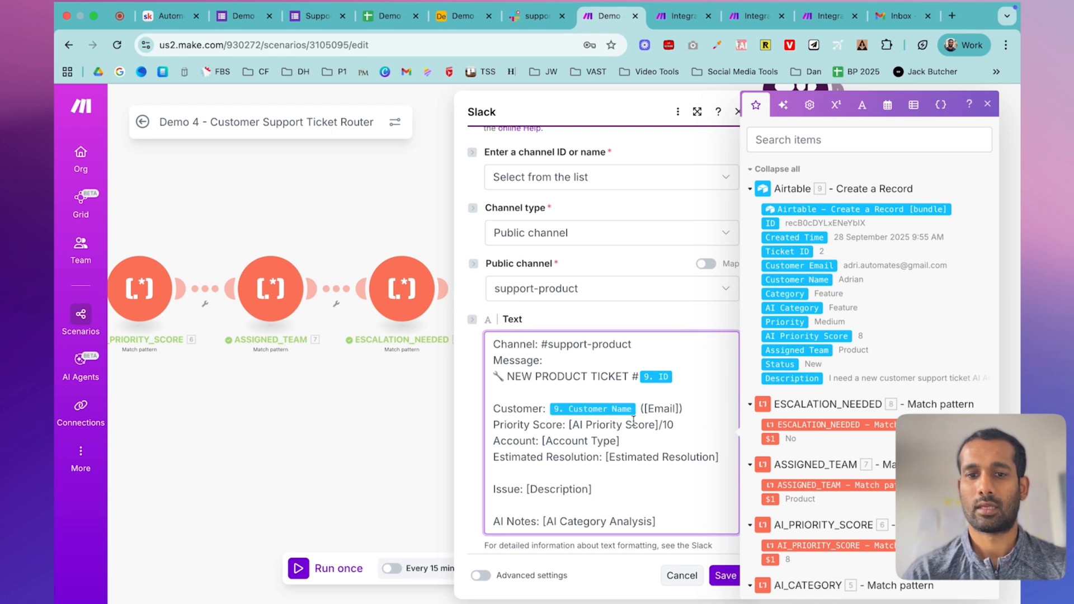
drag(644, 407, 678, 406)
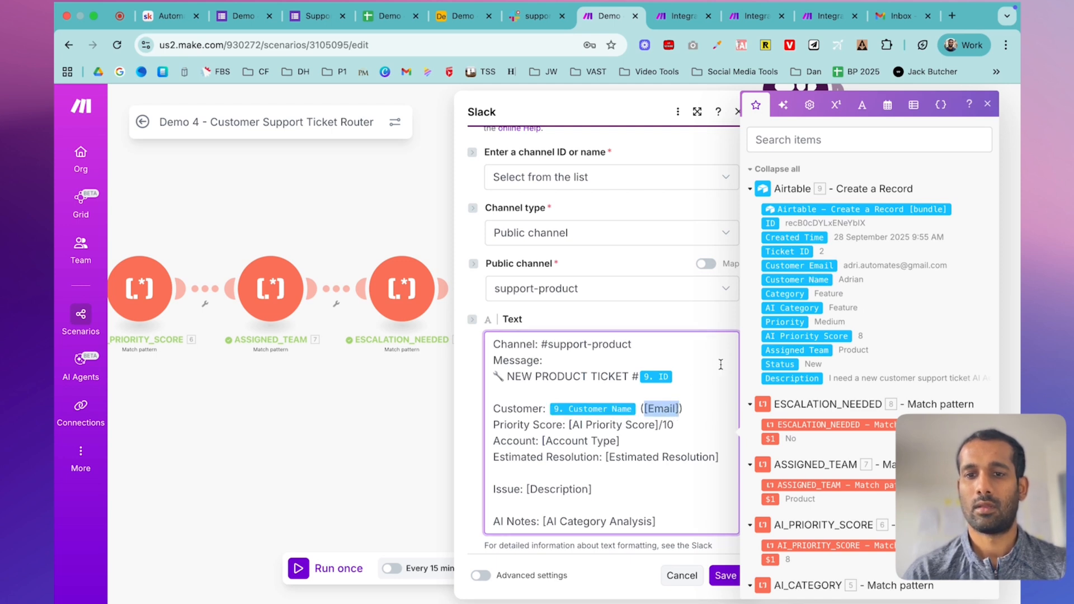
drag(816, 267, 639, 414)
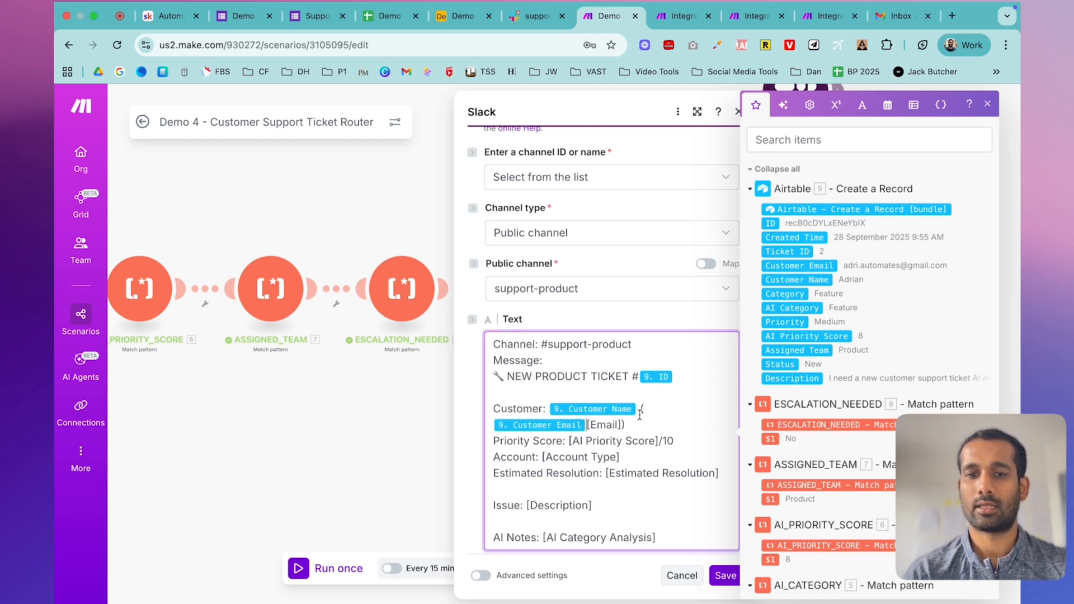
click(621, 425)
key(BackSpace)
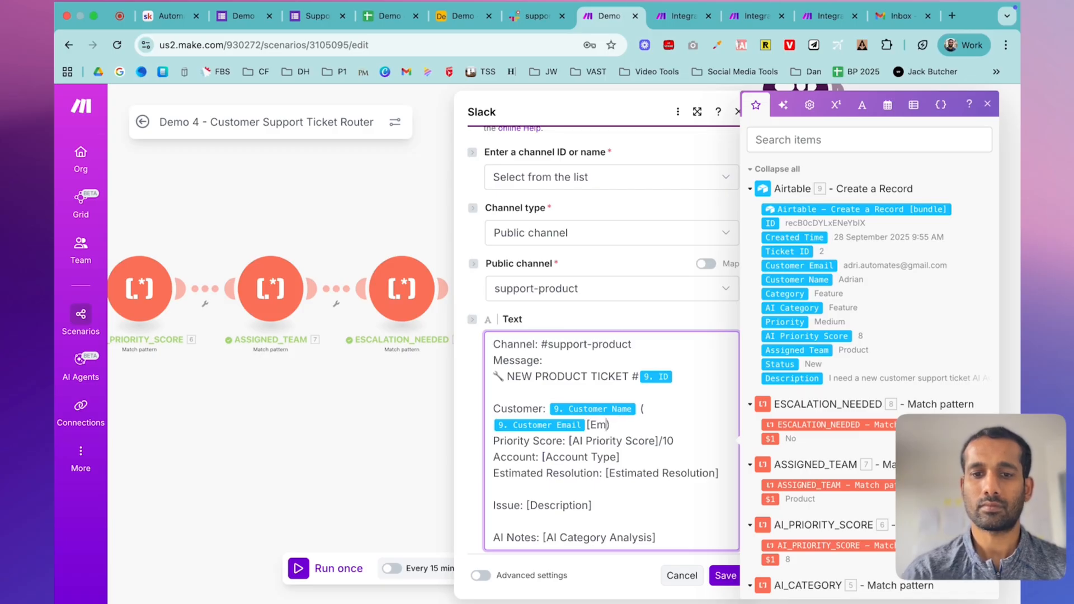
- Replace the AI Priority Score placeholder with the mapped AI Priority Score field
drag(568, 440, 658, 441)
key(BackSpace)
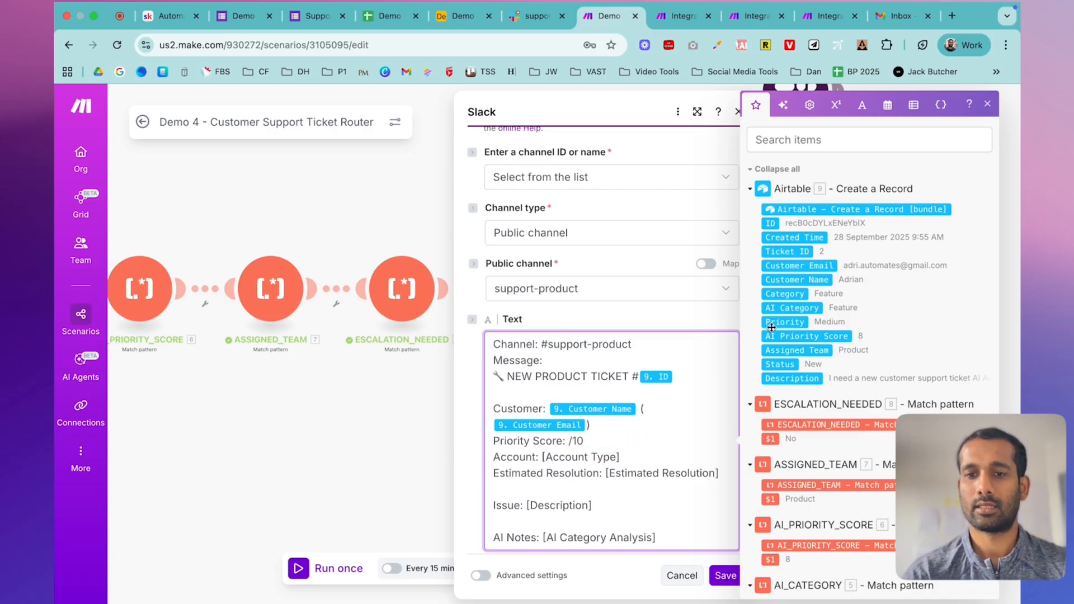
click(804, 335)
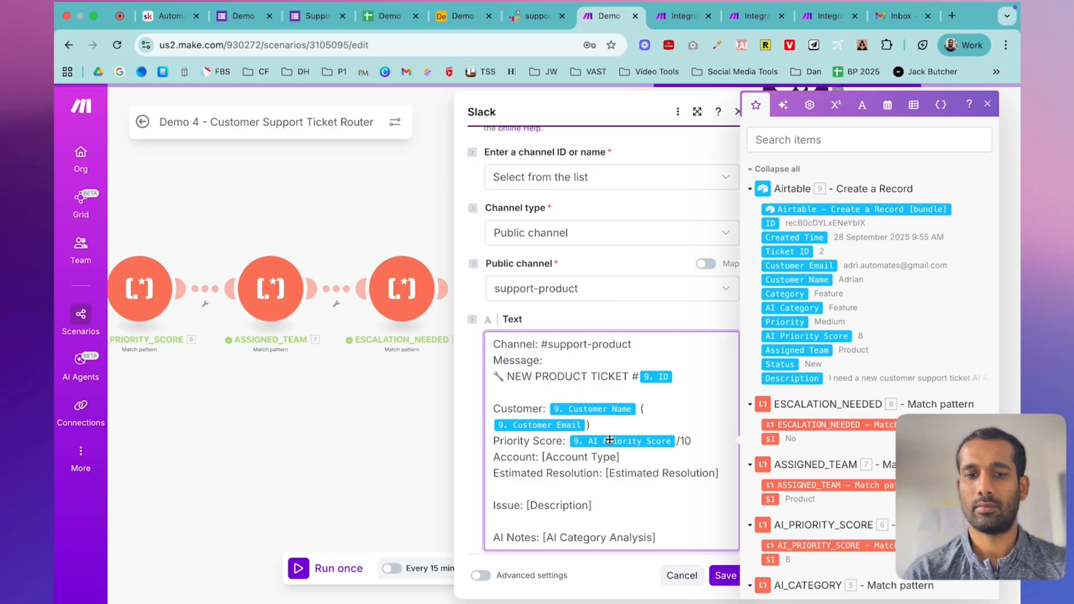
- Replace the Account Type placeholder with the form's Account Type answer value
drag(542, 457, 646, 456)
key(BackSpace)
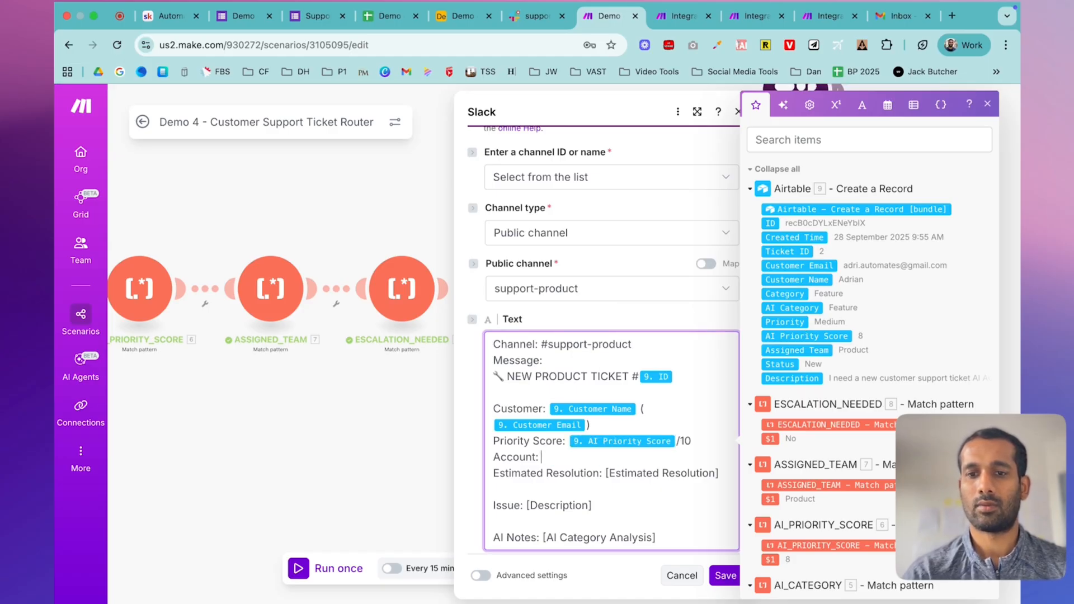
scroll(819, 347, down, 10)
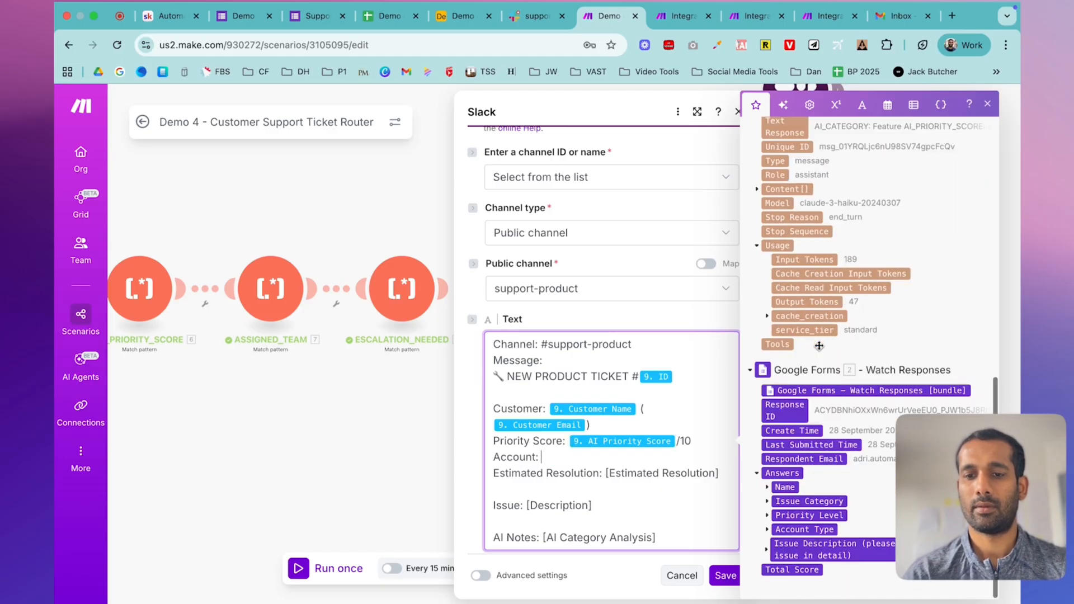
click(767, 529)
scroll(777, 533, down, 1)
click(777, 530)
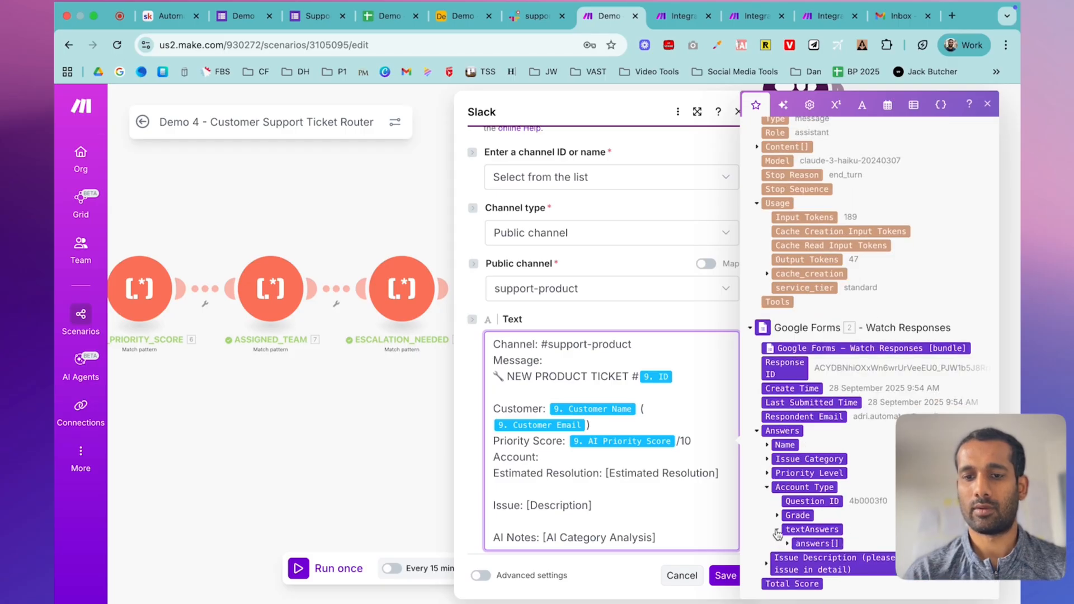
scroll(780, 533, down, 1)
click(788, 531)
scroll(789, 531, down, 1)
click(817, 530)
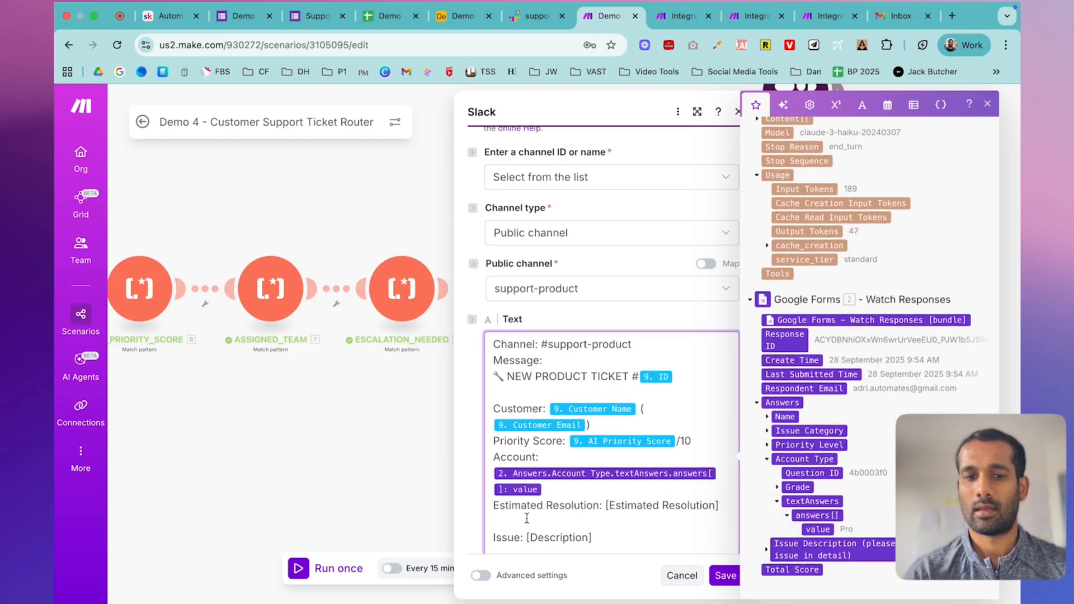
- Delete the Estimated Resolution line and map the Description field after Issue
triple_click(605, 504)
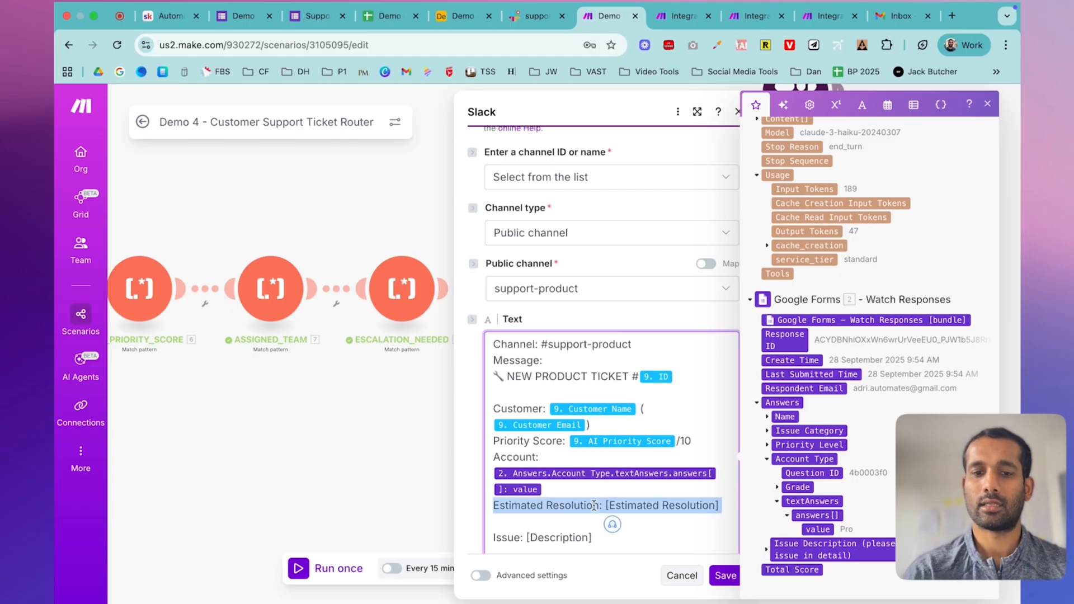
key(BackSpace)
double_click(526, 519)
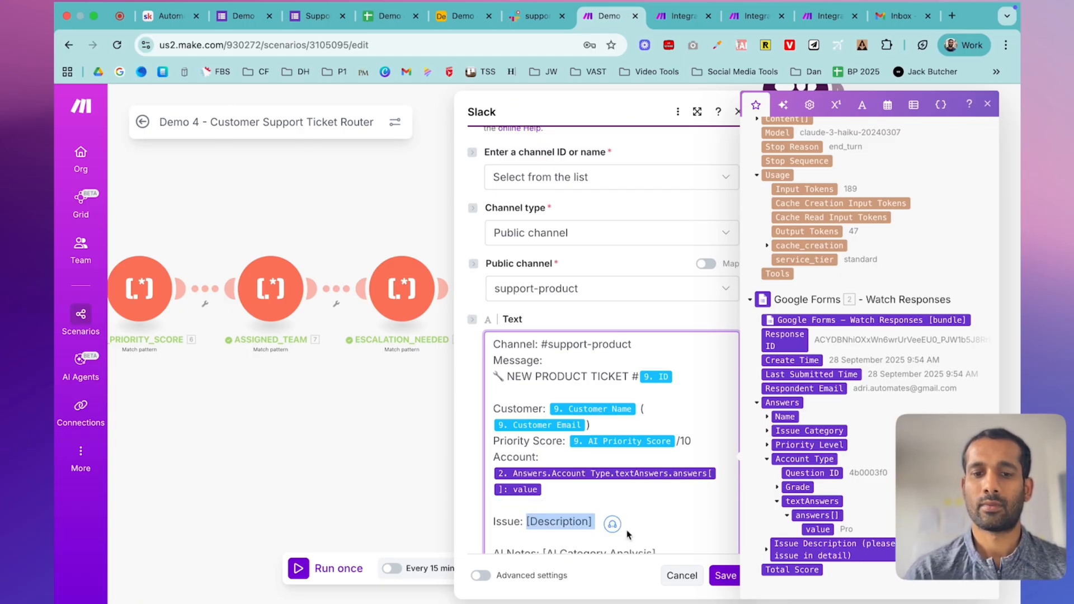
key(BackSpace)
scroll(820, 250, up, 15)
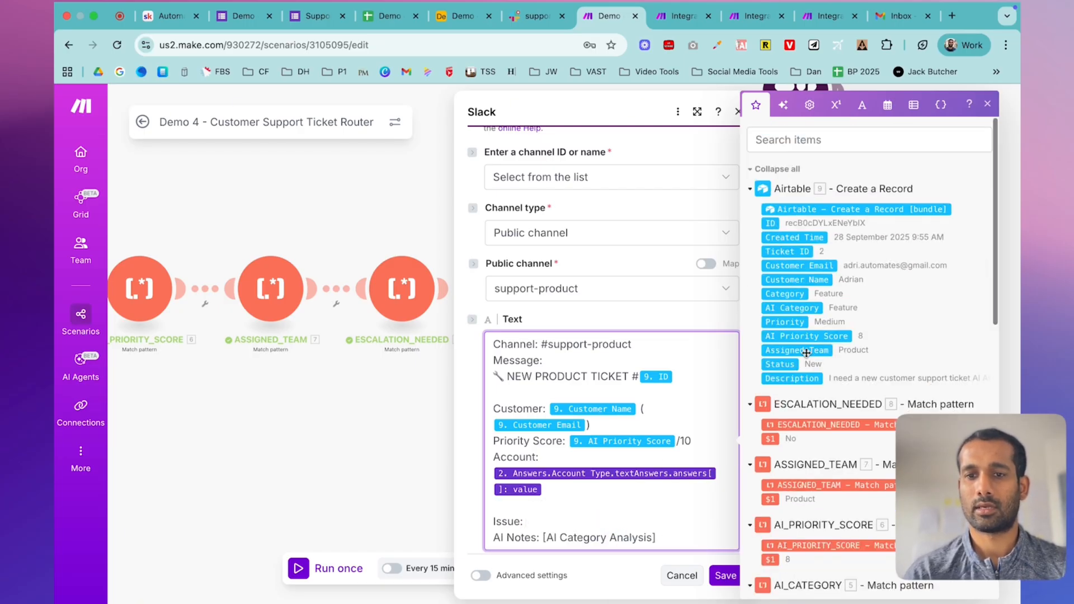
click(792, 378)
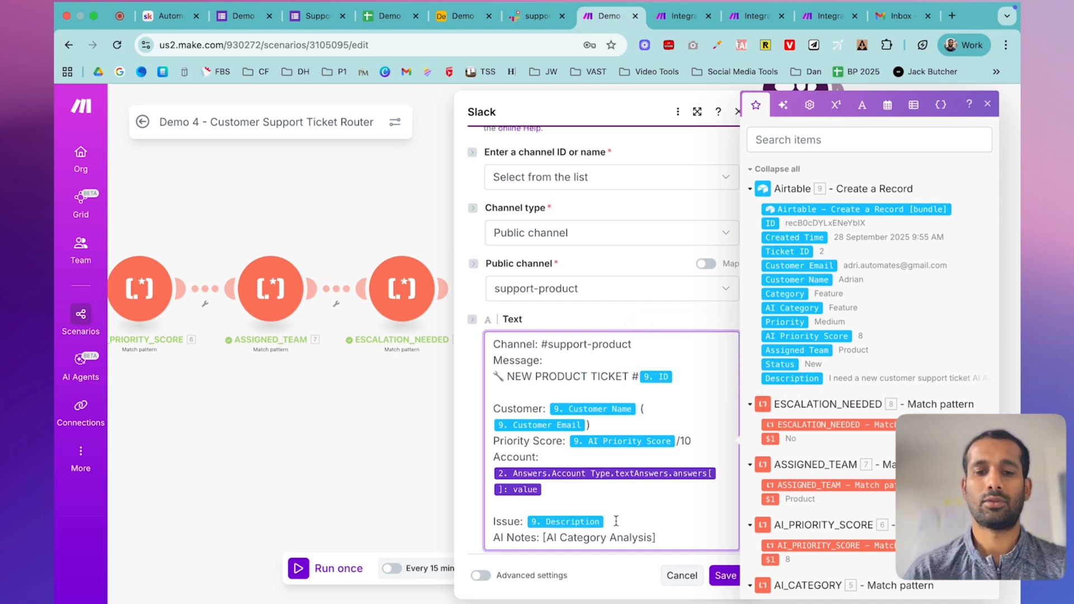
key(Return)
- Swap the AI Category Analysis placeholder for Claude's Text Response under AI Notes
scroll(626, 458, down, 3)
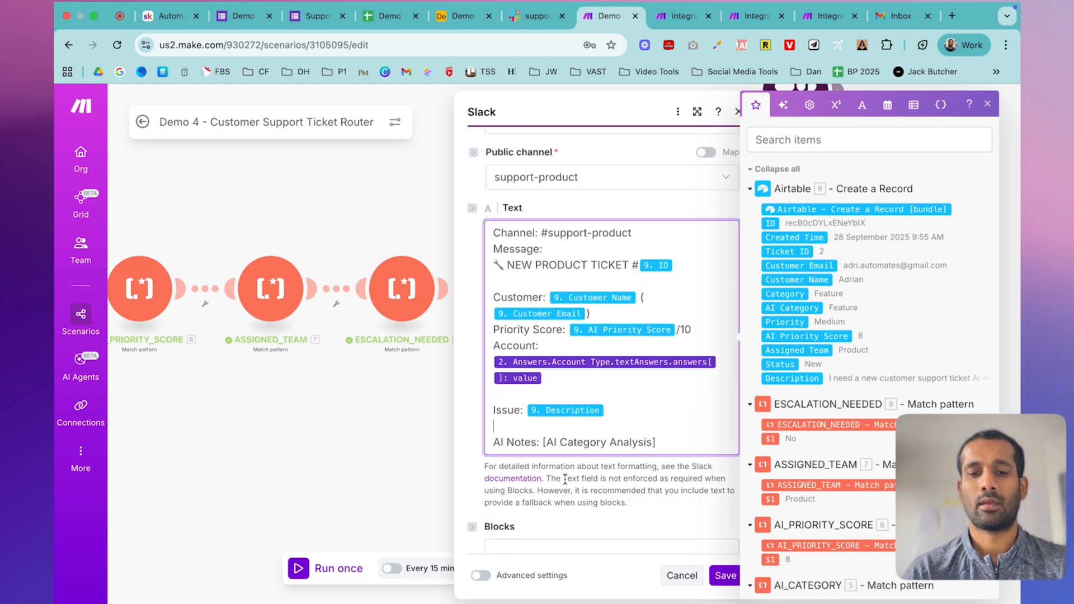
drag(655, 392, 542, 391)
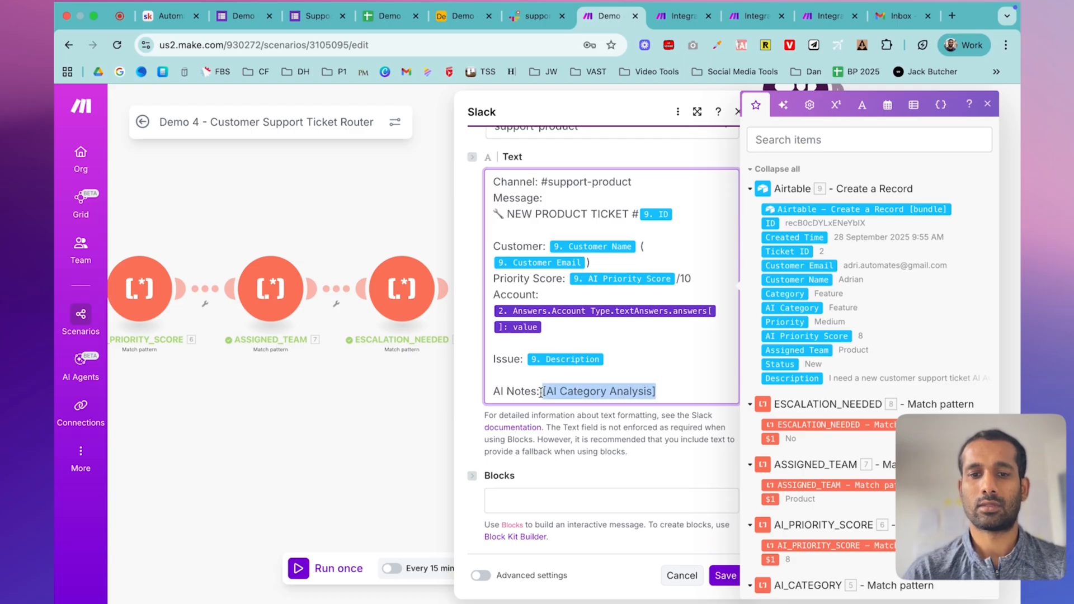
key(BackSpace)
scroll(825, 413, down, 10)
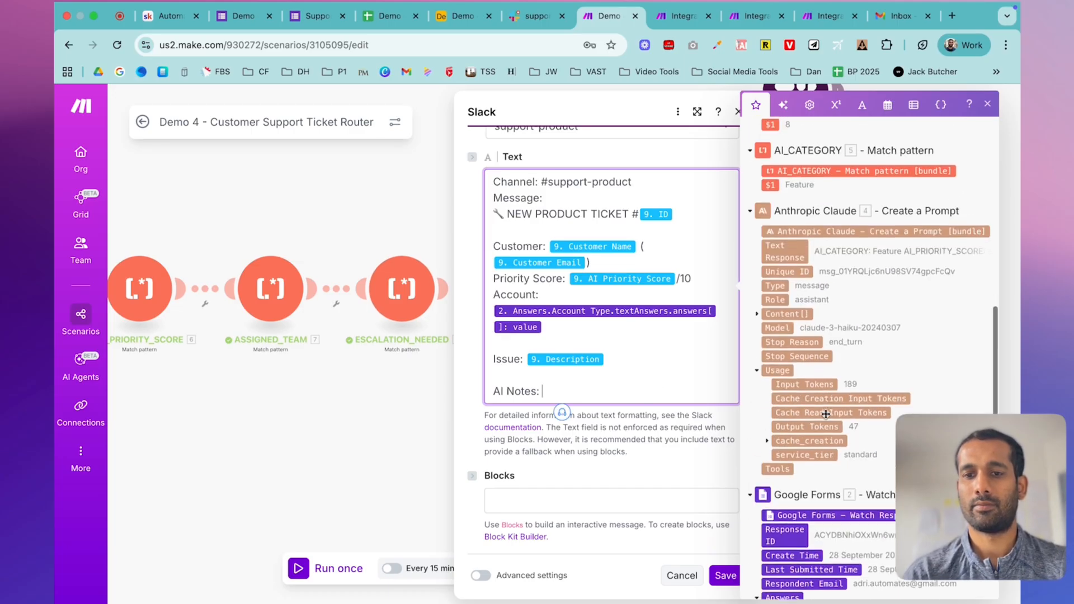
click(778, 259)
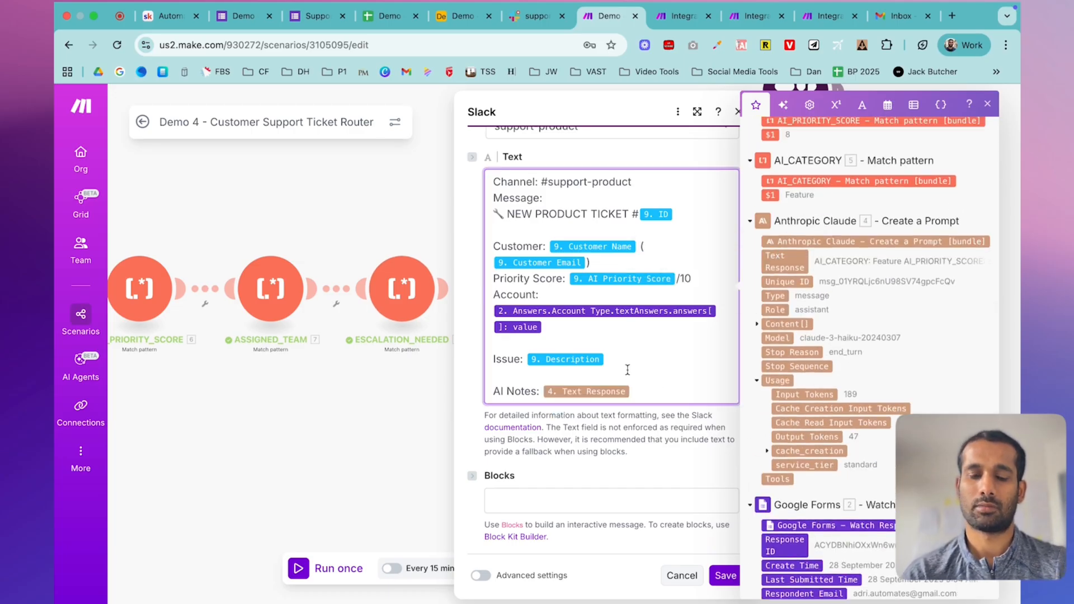
- Save the product Slack message and add a Slack create-message module to the fourth route
click(719, 569)
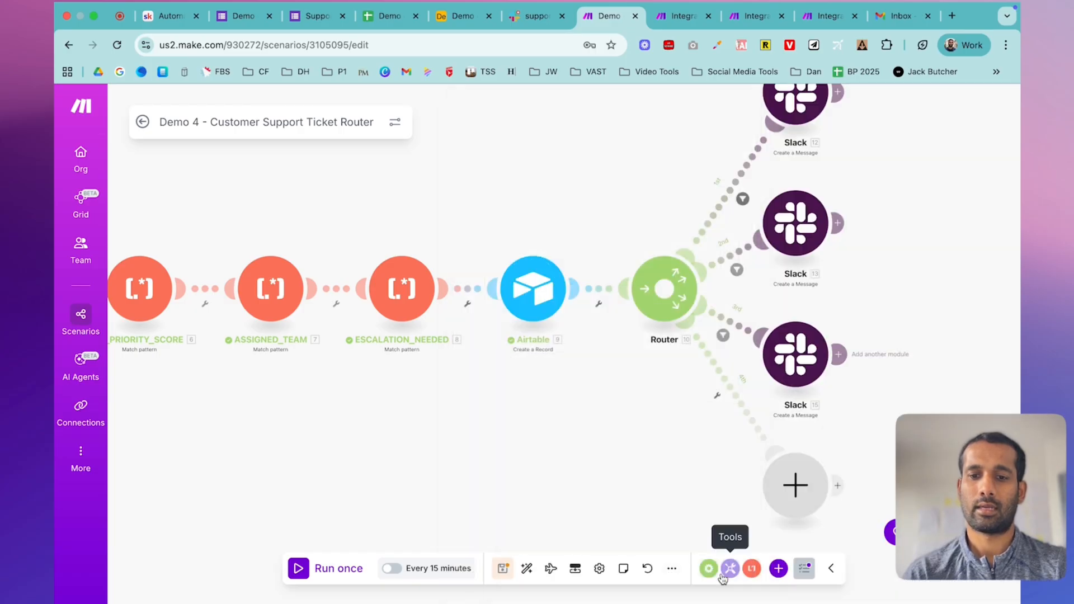
click(794, 486)
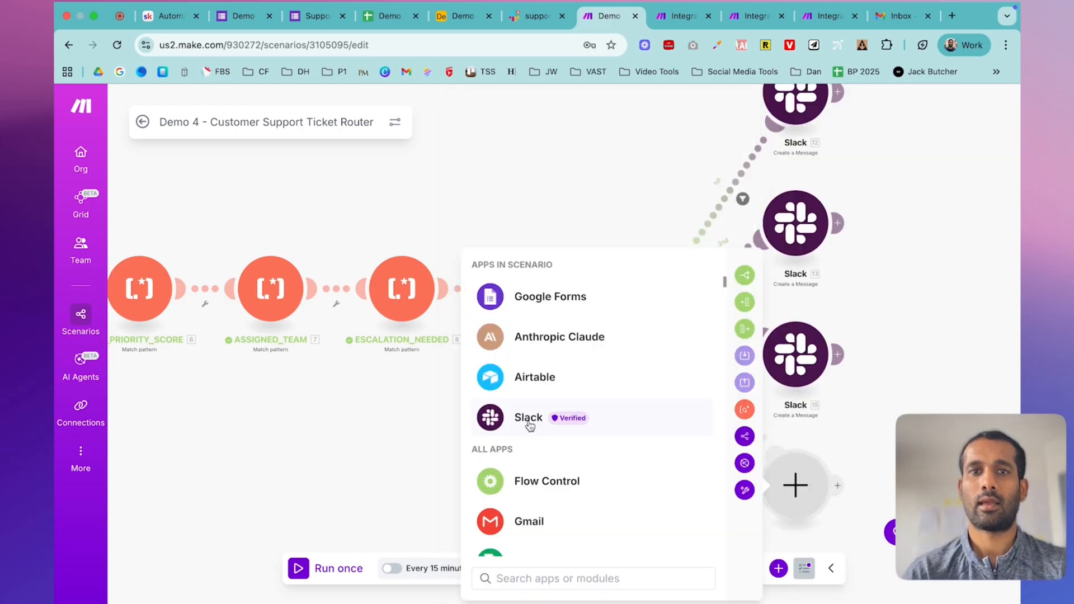
click(529, 426)
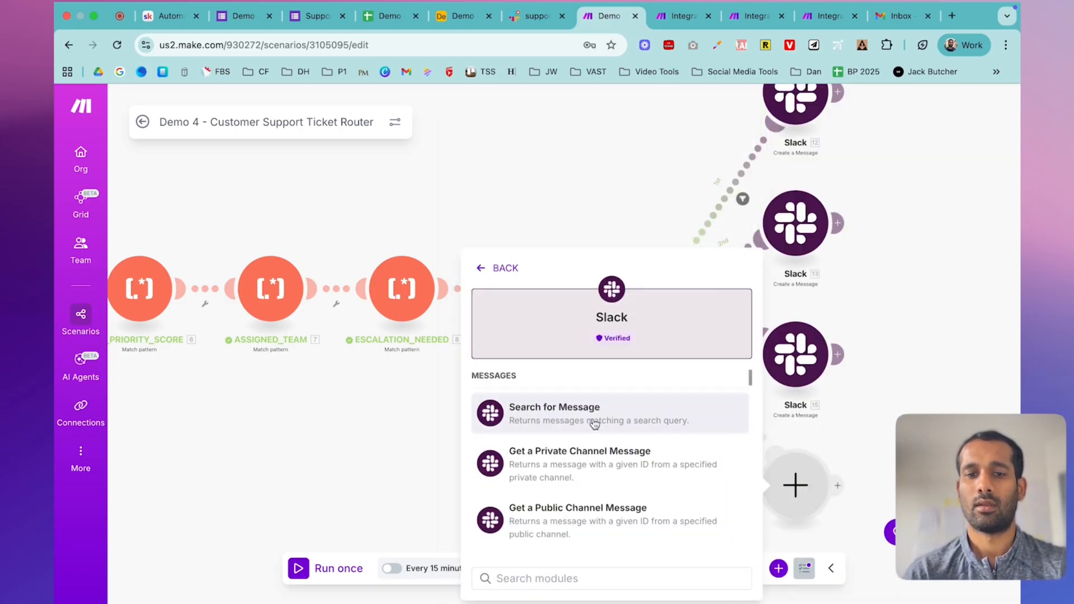
scroll(586, 425, down, 2)
scroll(587, 426, up, 2)
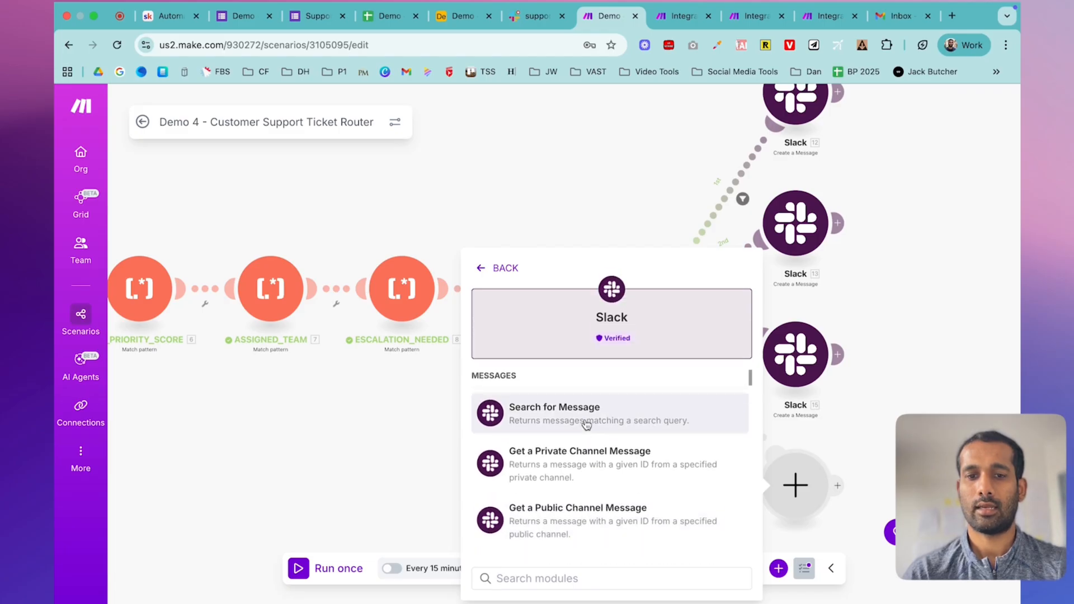
scroll(586, 425, down, 5)
scroll(587, 400, up, 2)
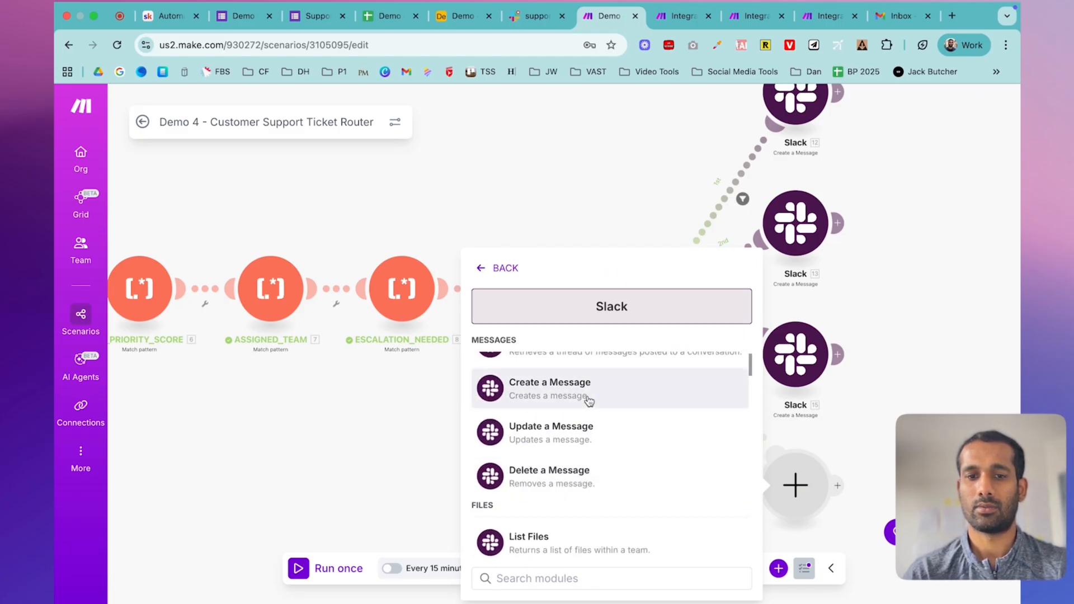
click(587, 400)
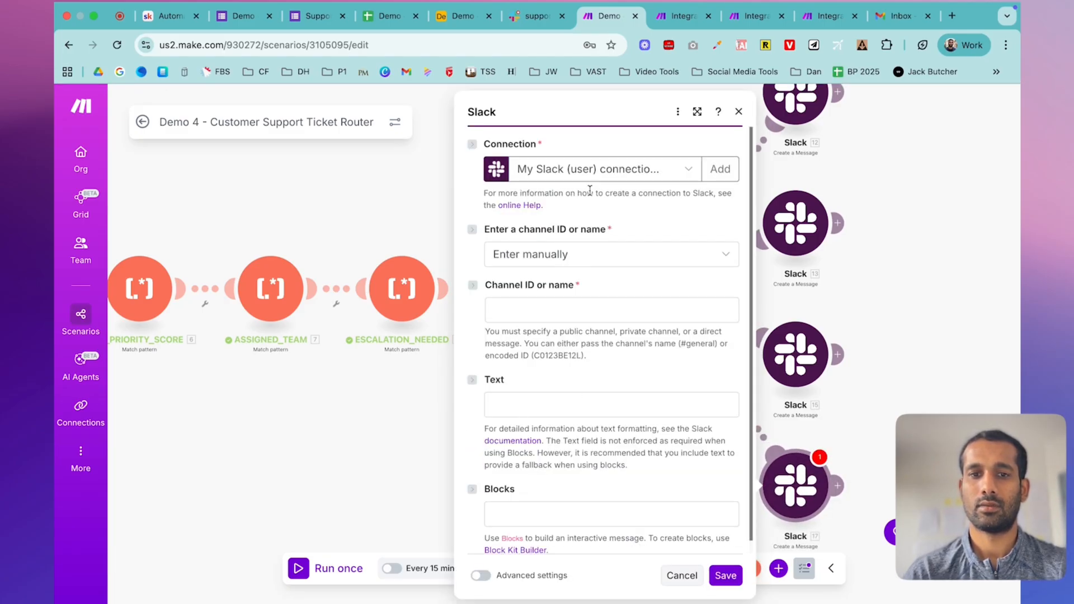
- Set the channel to support-general, selected from the public channel list
click(587, 259)
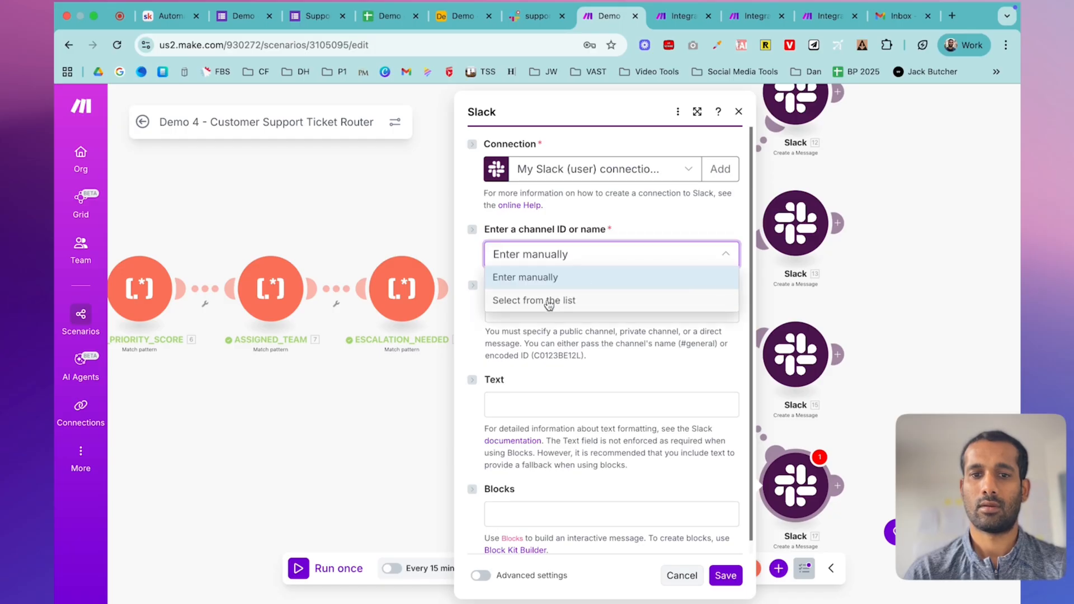
click(549, 302)
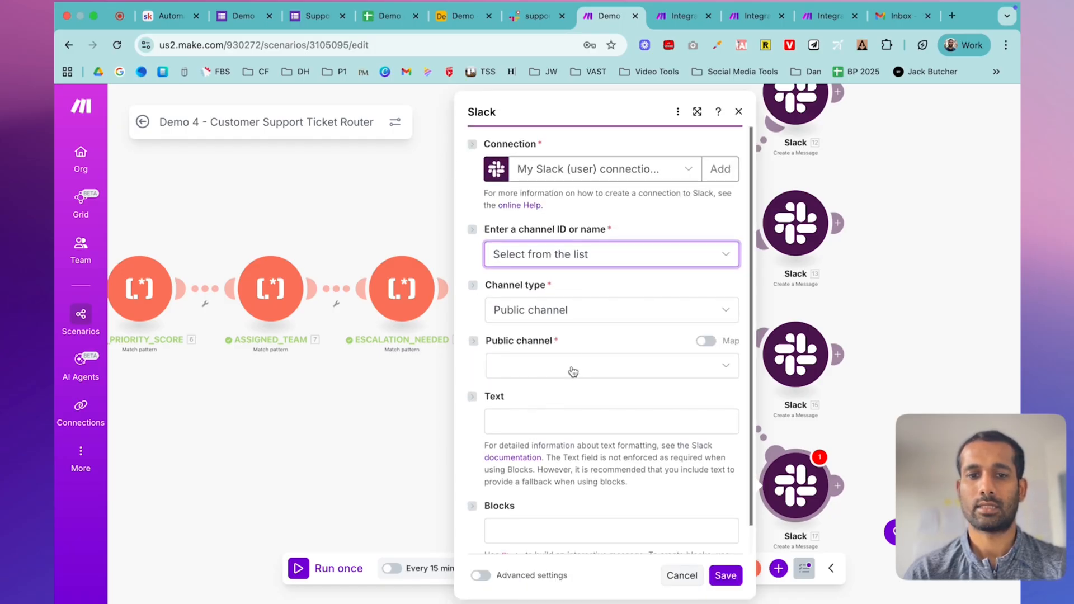
click(573, 368)
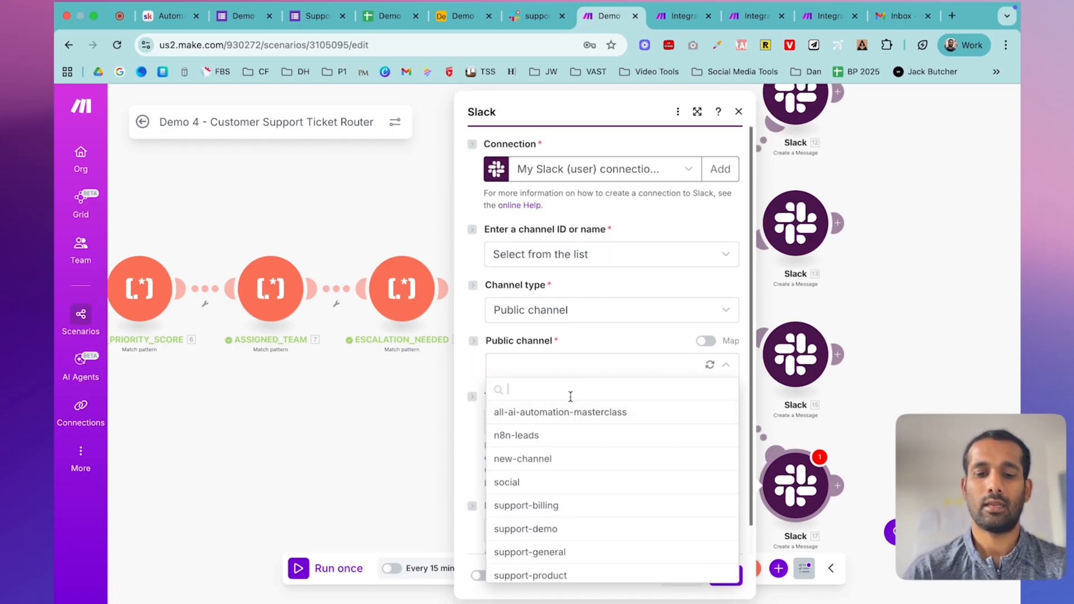
text(gene)
click(552, 410)
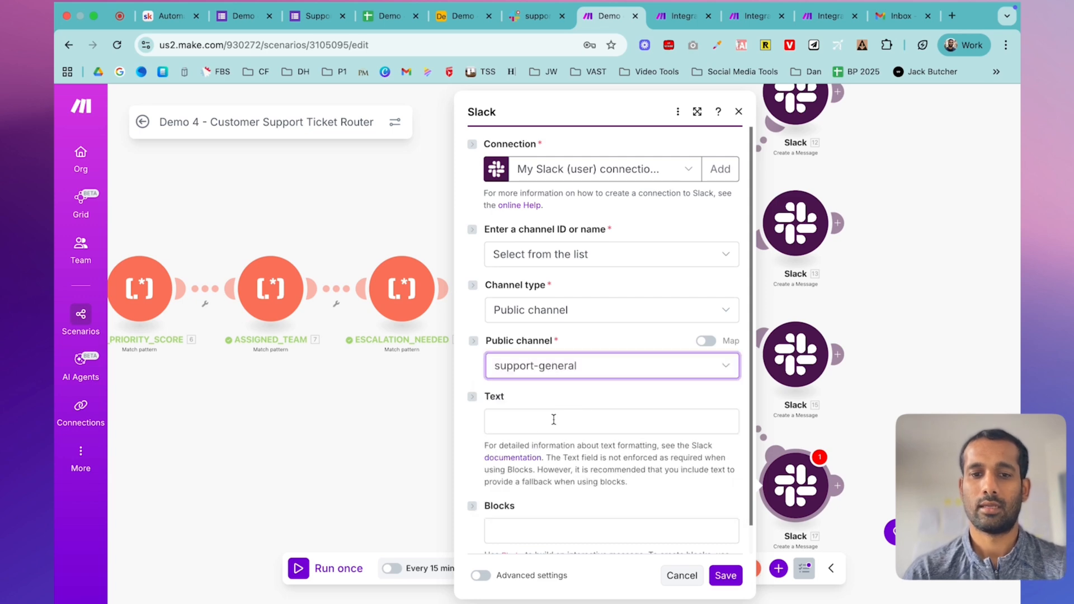
click(555, 420)
- Copy the General Team Route template from the lesson and paste it into Text
scroll(851, 330, down, 2)
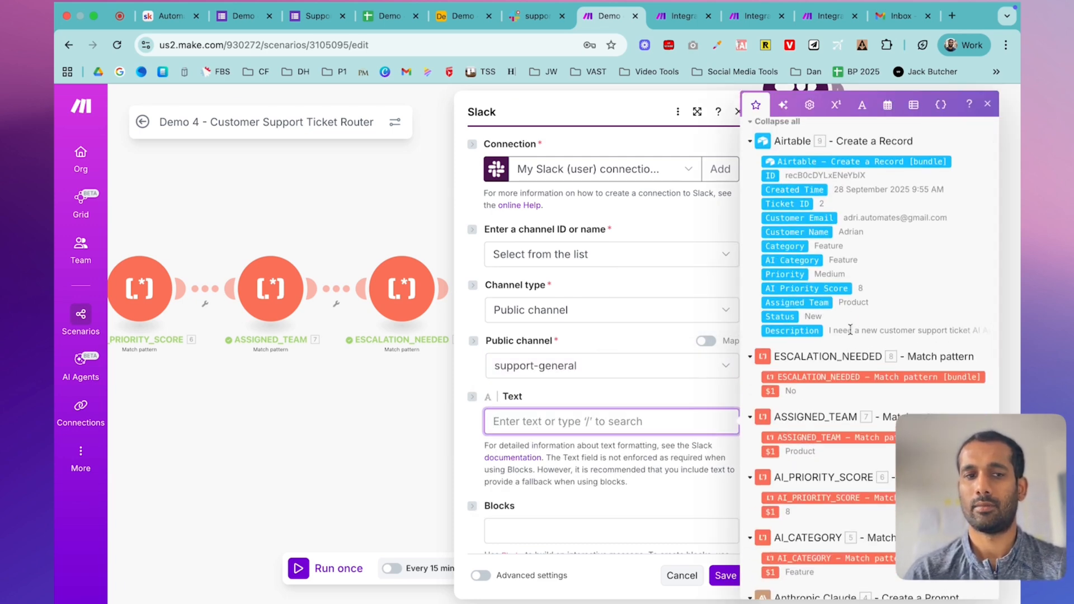
click(170, 16)
scroll(518, 398, down, 4)
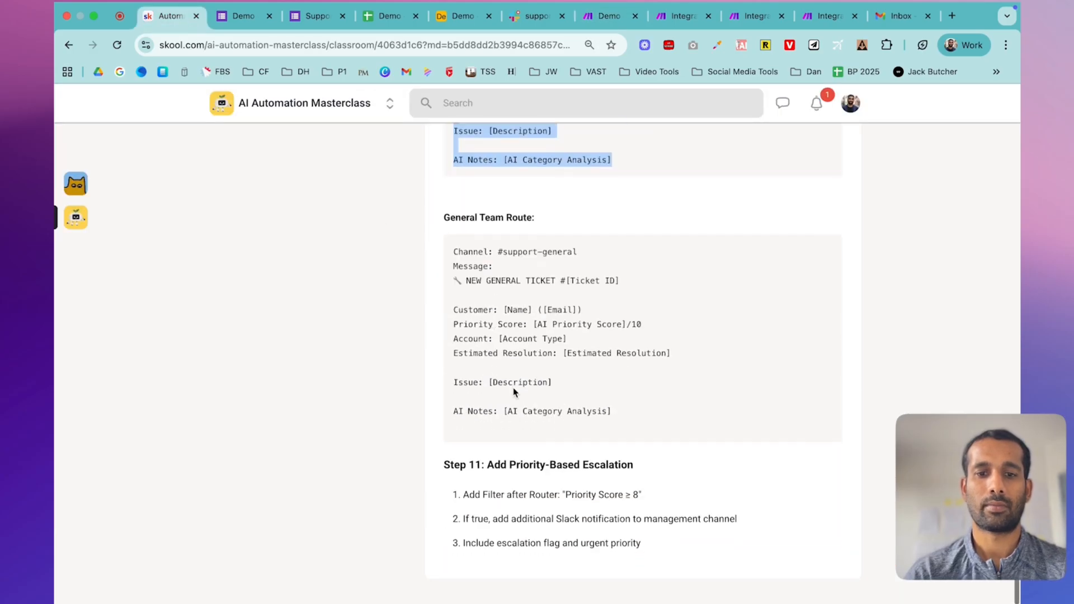
drag(455, 256, 659, 435)
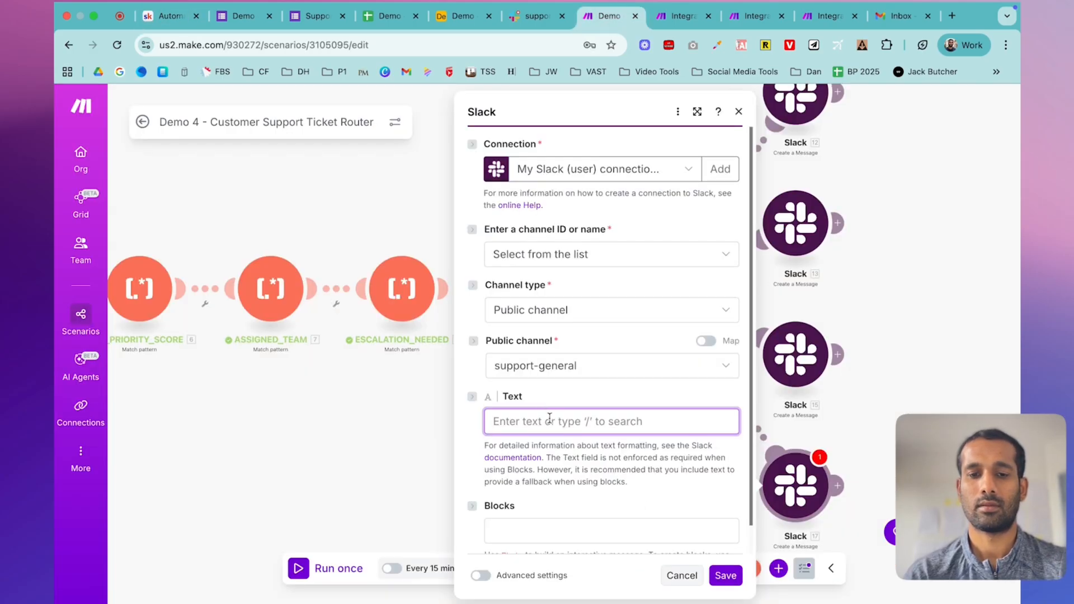
text(Channel: #support-general Message:  🔧 NEW GENERAL TICKET #[Ticket ID]  Customer: [Name] ([Email]) Priority Score: [AI Priority Score]/10 Account: [Account Type] Estimated Resolution: [Estimated Resolution]  Issue: [Description]  AI Notes: [AI Category Analysis])
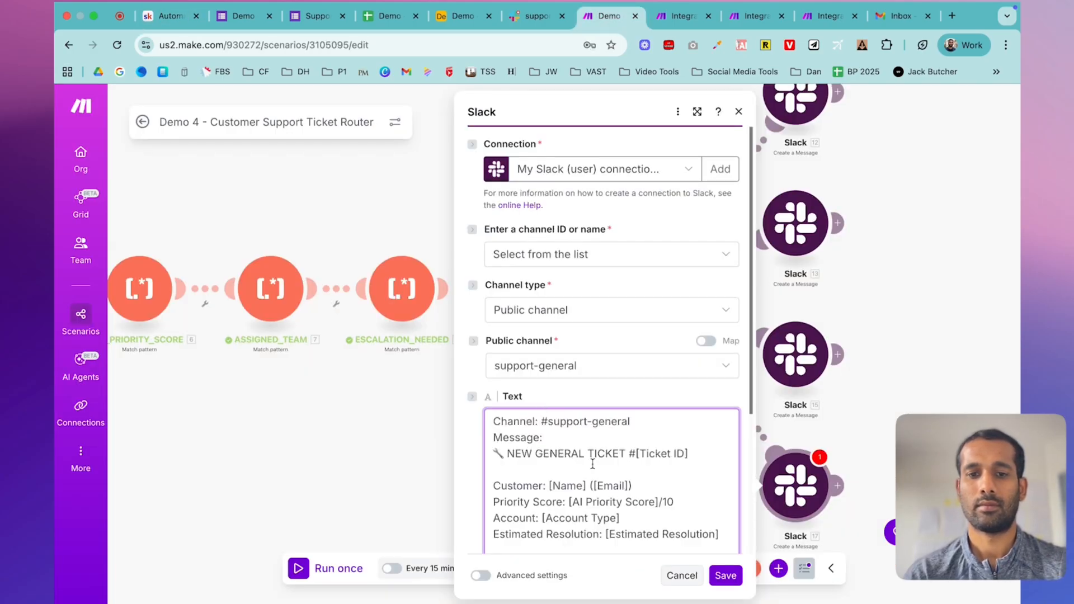
- Map the Airtable record ID, Customer Name and Customer Email into the general message
scroll(593, 465, down, 3)
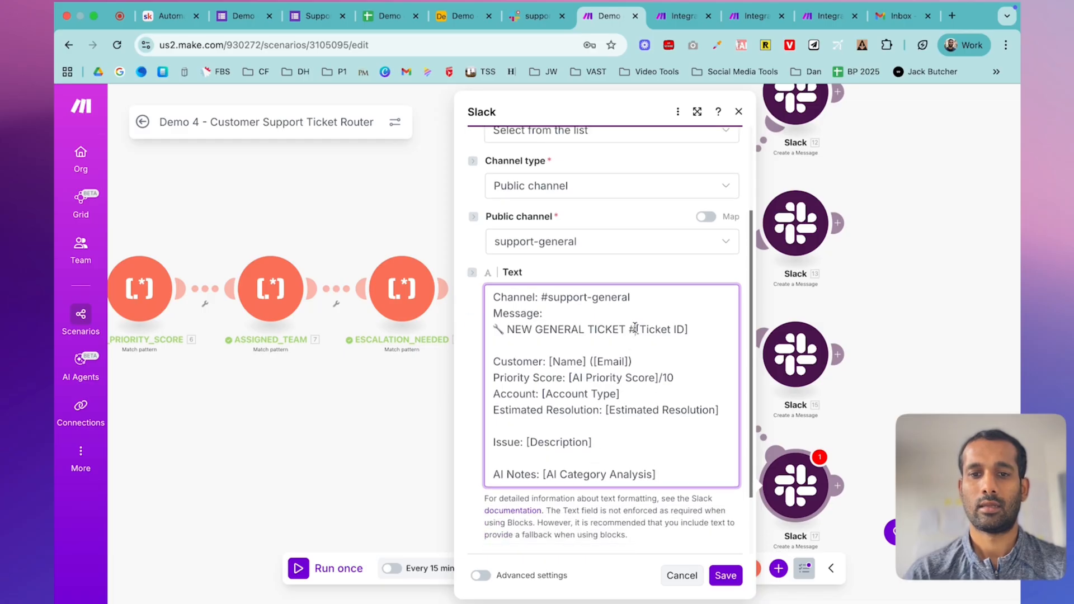
drag(635, 329, 687, 327)
click(771, 223)
drag(548, 363, 590, 364)
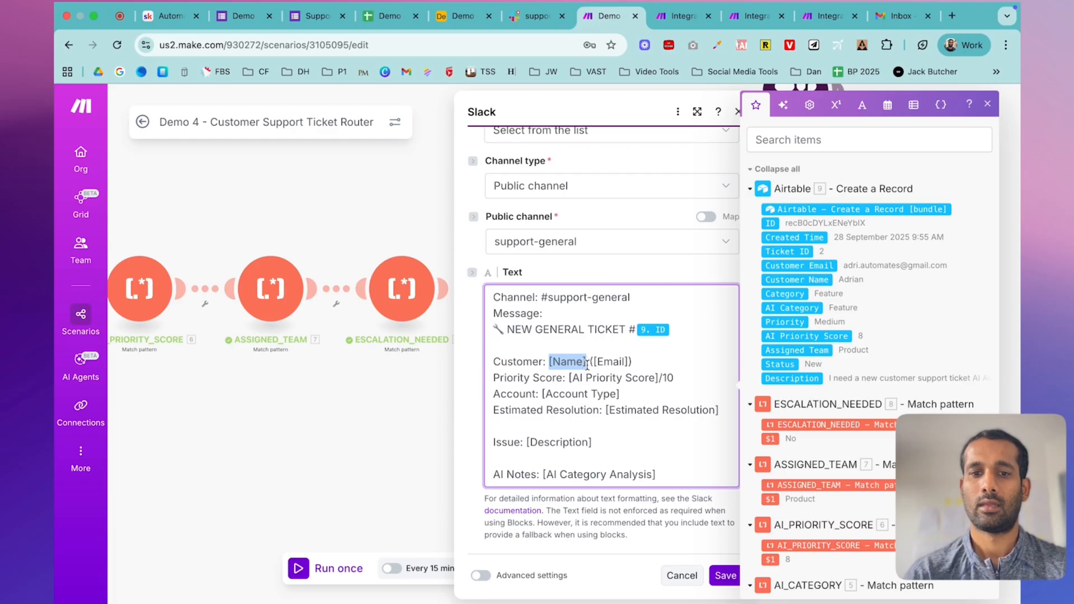
key(BackSpace)
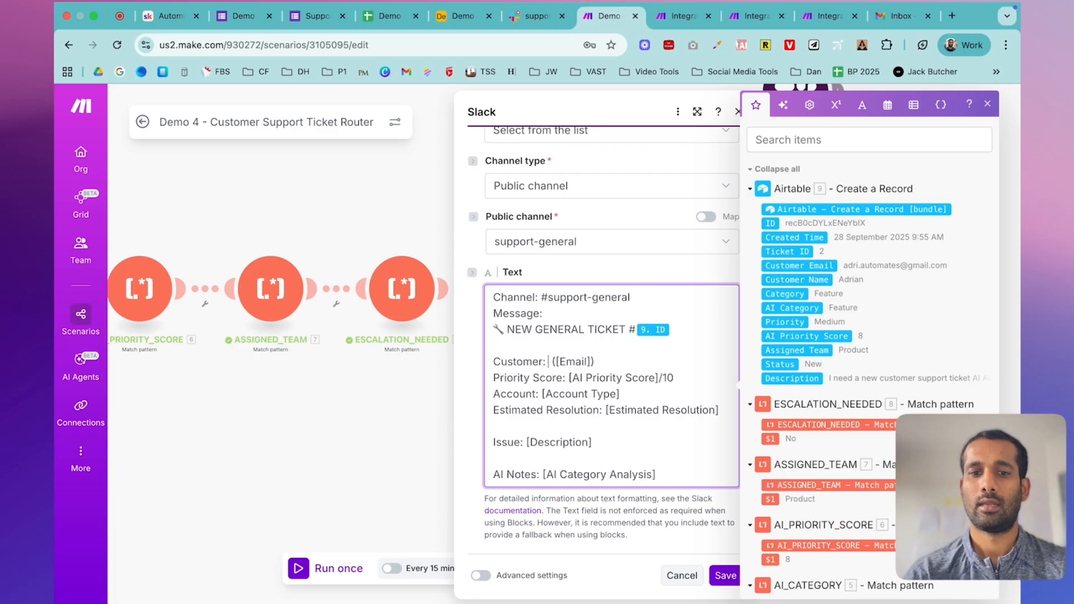
click(789, 279)
drag(643, 361, 681, 361)
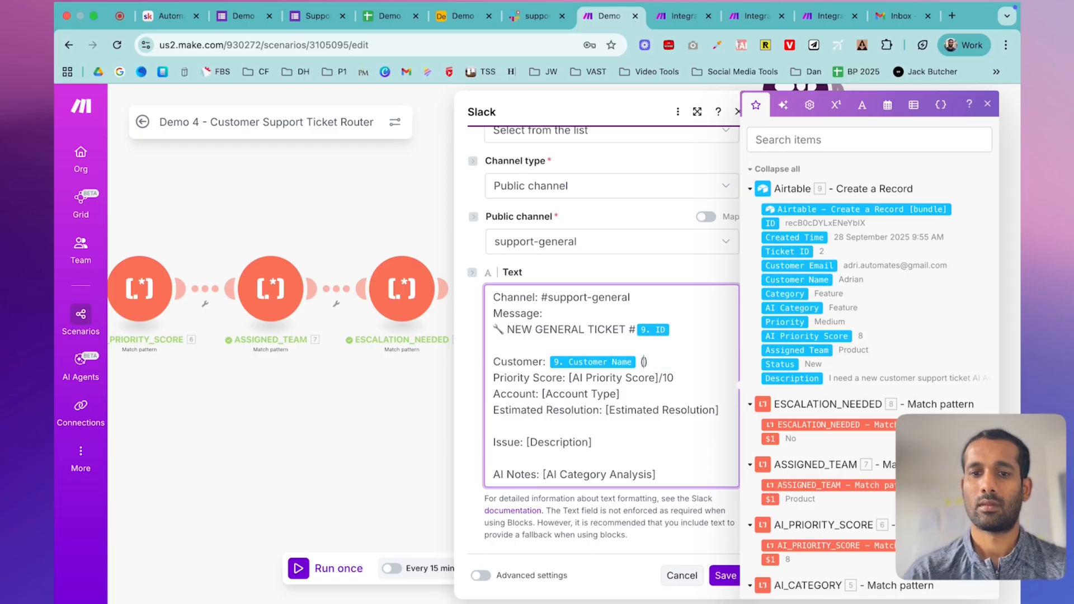
click(802, 267)
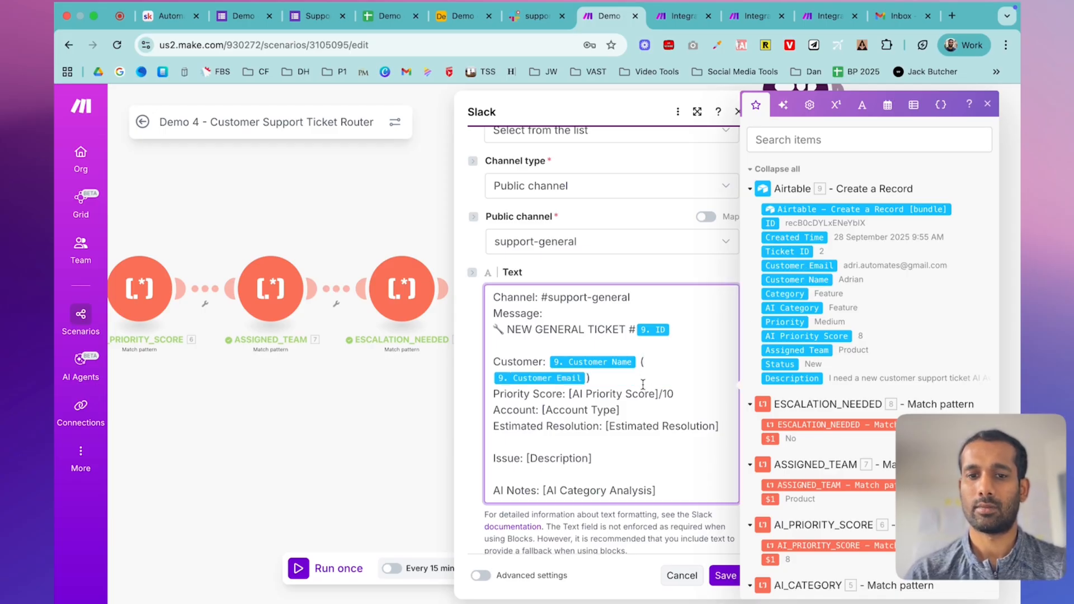
- Map the AI Priority Score before /10 and the form's Account Type answer value
drag(568, 391, 657, 391)
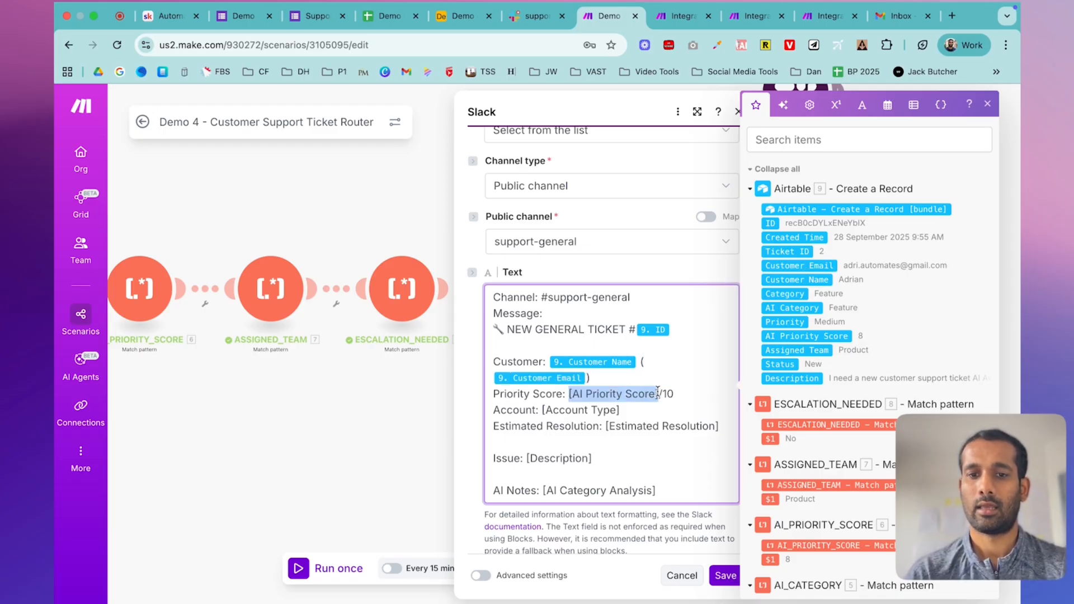
key(BackSpace)
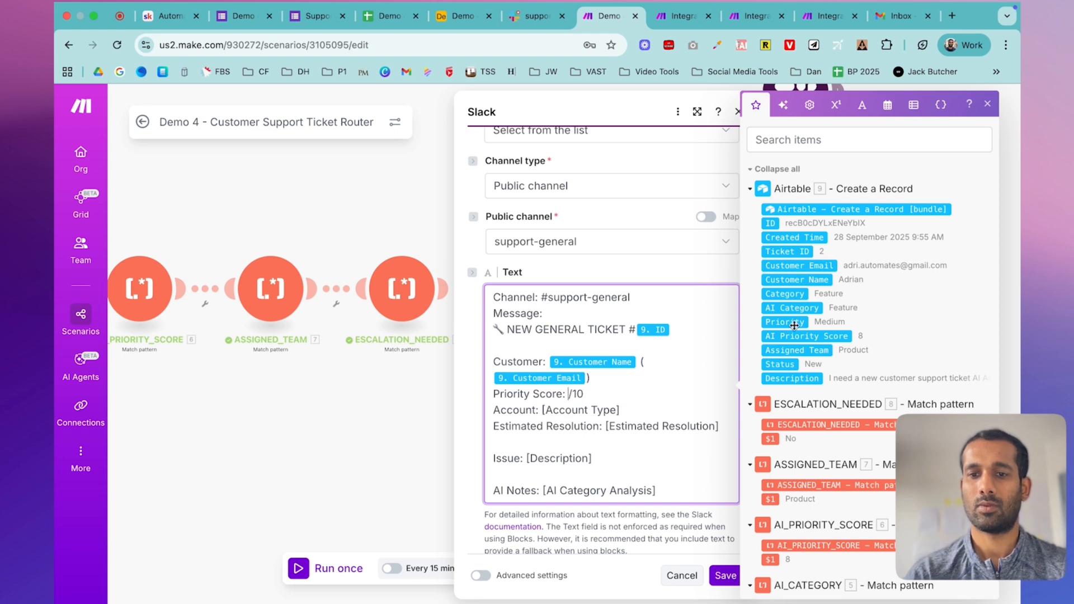
drag(792, 335, 609, 398)
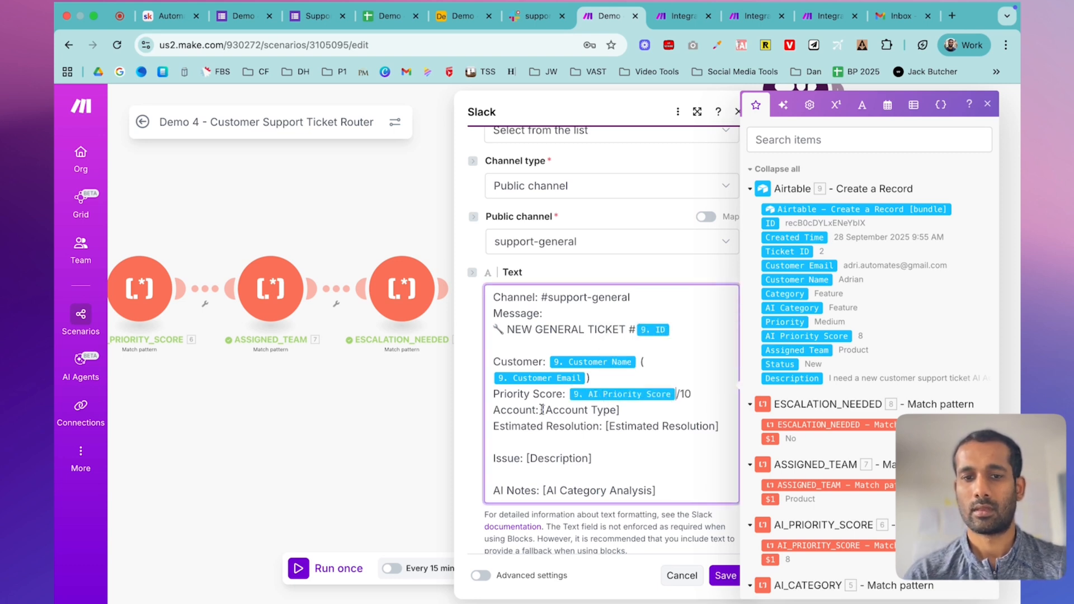
drag(542, 410, 658, 414)
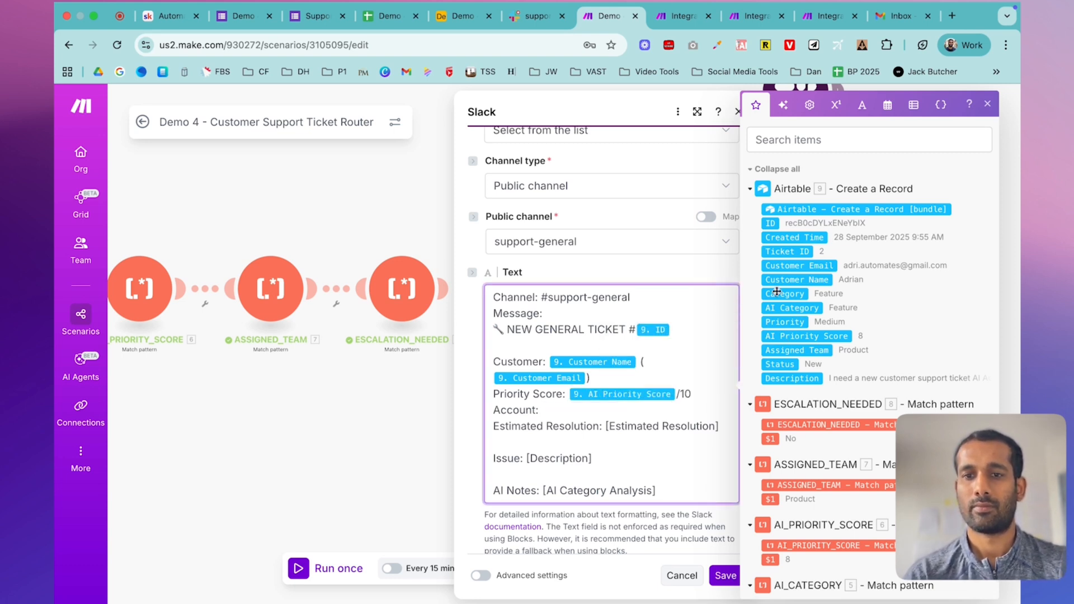
scroll(829, 476, down, 15)
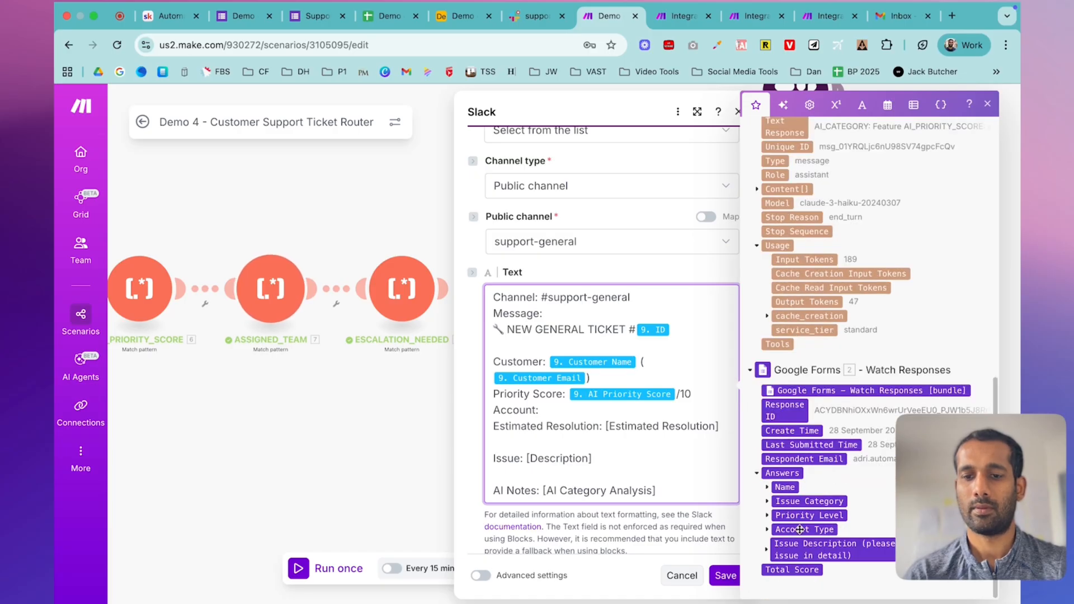
click(767, 529)
scroll(772, 532, down, 1)
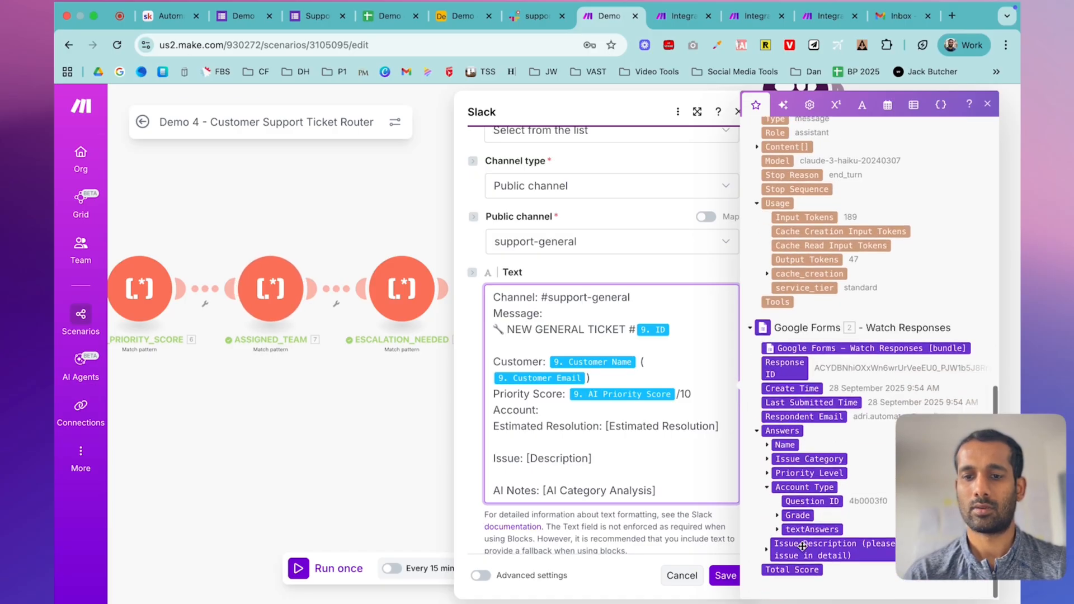
click(777, 530)
click(787, 543)
click(812, 558)
- Delete the Estimated Resolution line and map the ticket Description after Issue
scroll(646, 451, down, 3)
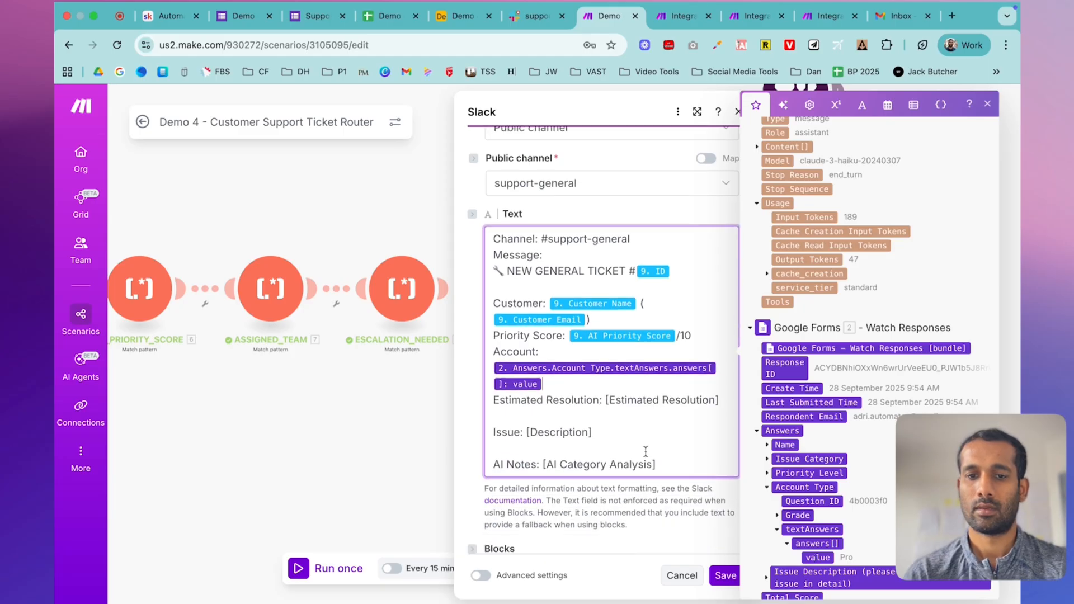
double_click(568, 362)
triple_click(568, 363)
key(BackSpace)
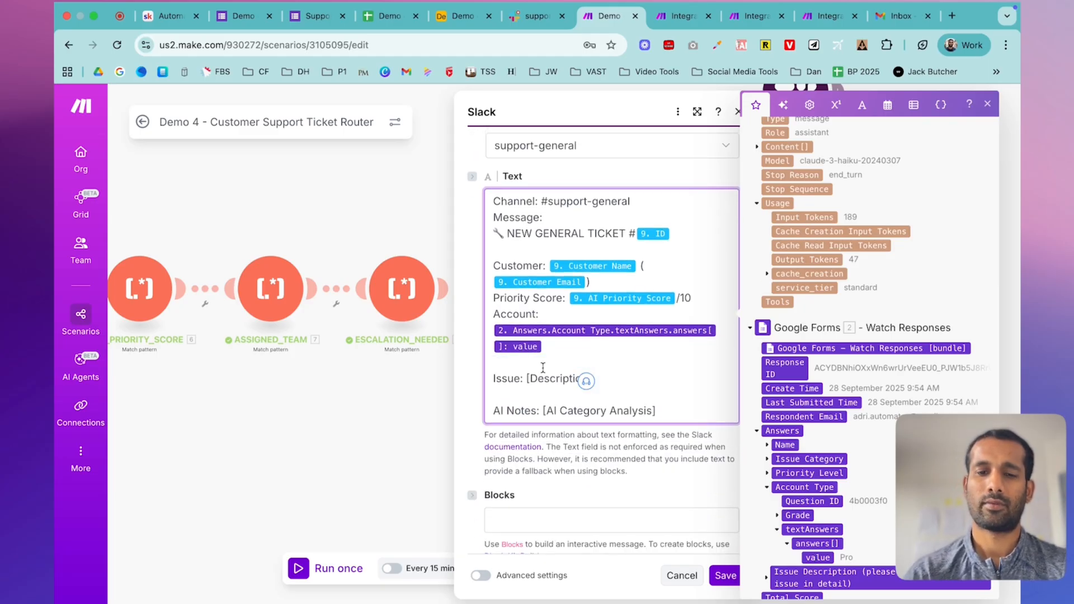
drag(527, 379, 635, 377)
key(BackSpace)
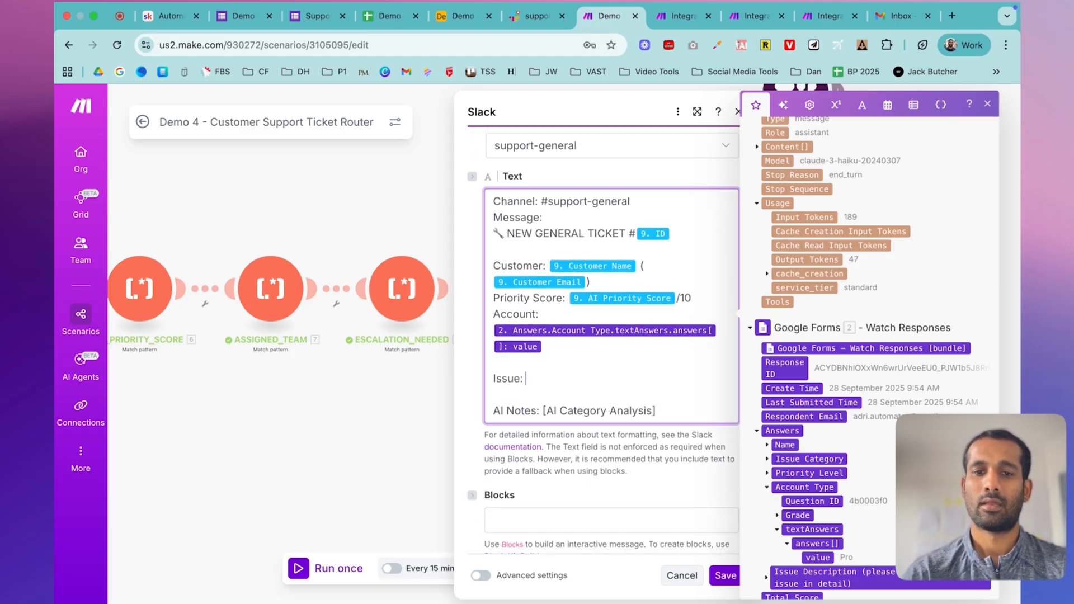
scroll(795, 243, up, 10)
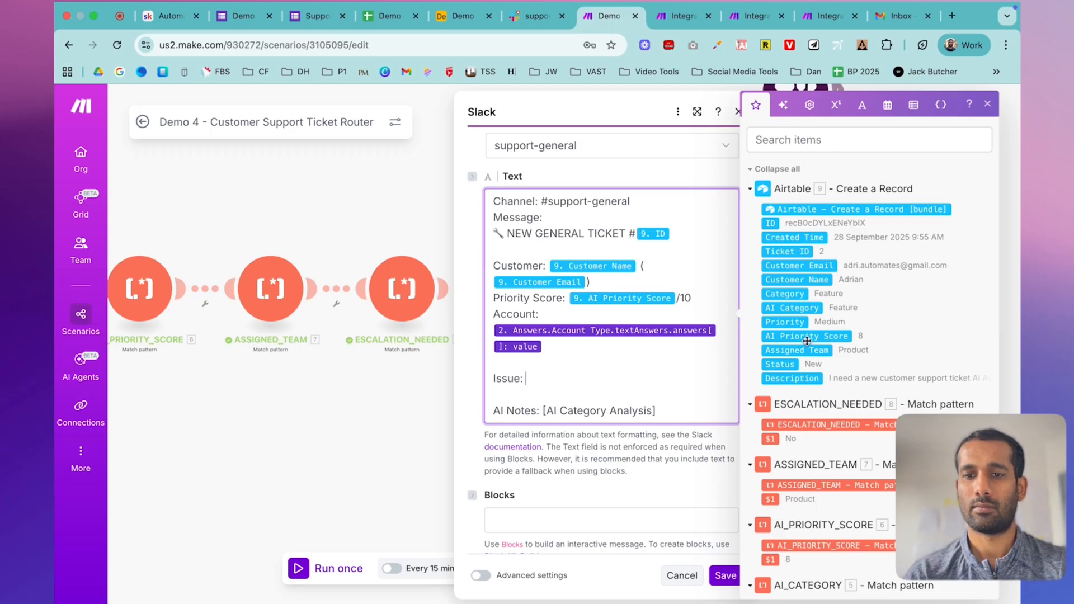
click(792, 380)
- Replace AI Category Analysis with Claude's Text Response as AI Notes and save the module
drag(655, 412, 540, 410)
key(BackSpace)
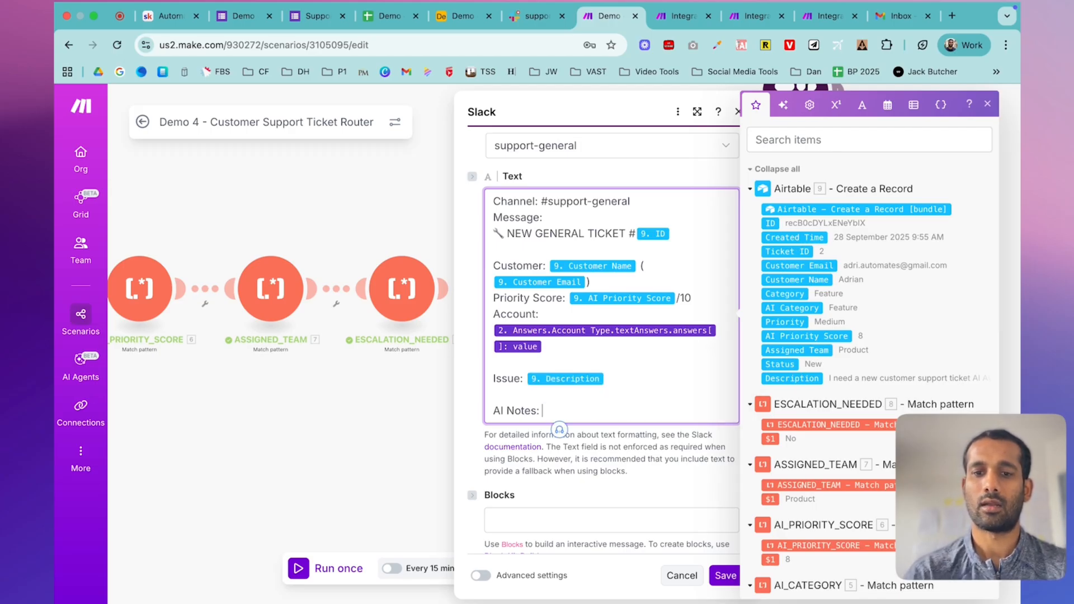
scroll(809, 246, down, 8)
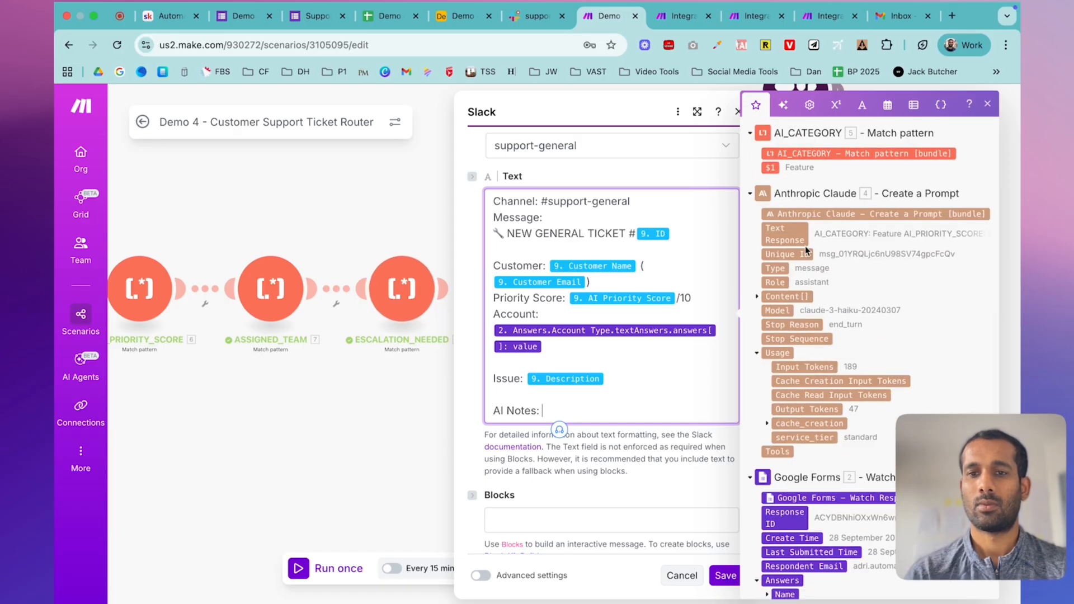
click(783, 234)
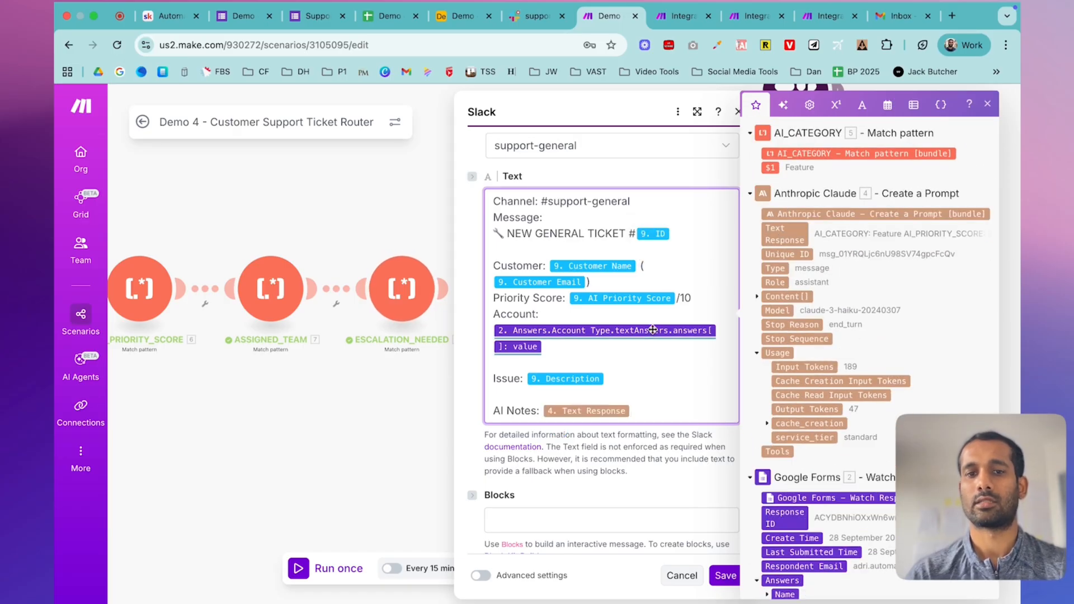
click(725, 575)
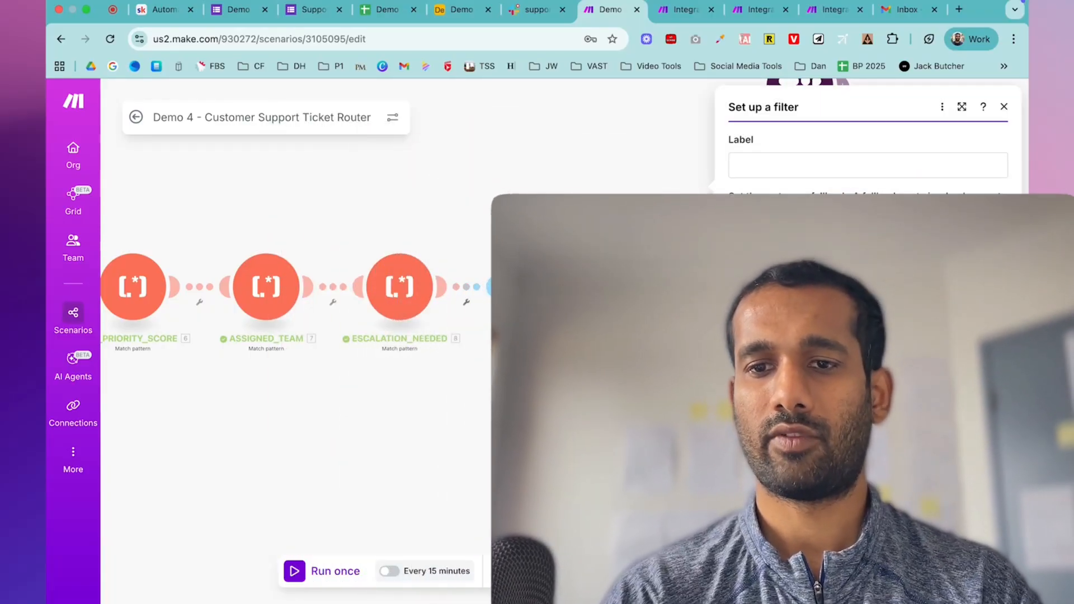
- Dismiss the filter setup without adding a filter and return to the lesson's Step 11, Priority-Based Escalation
key(Escape)
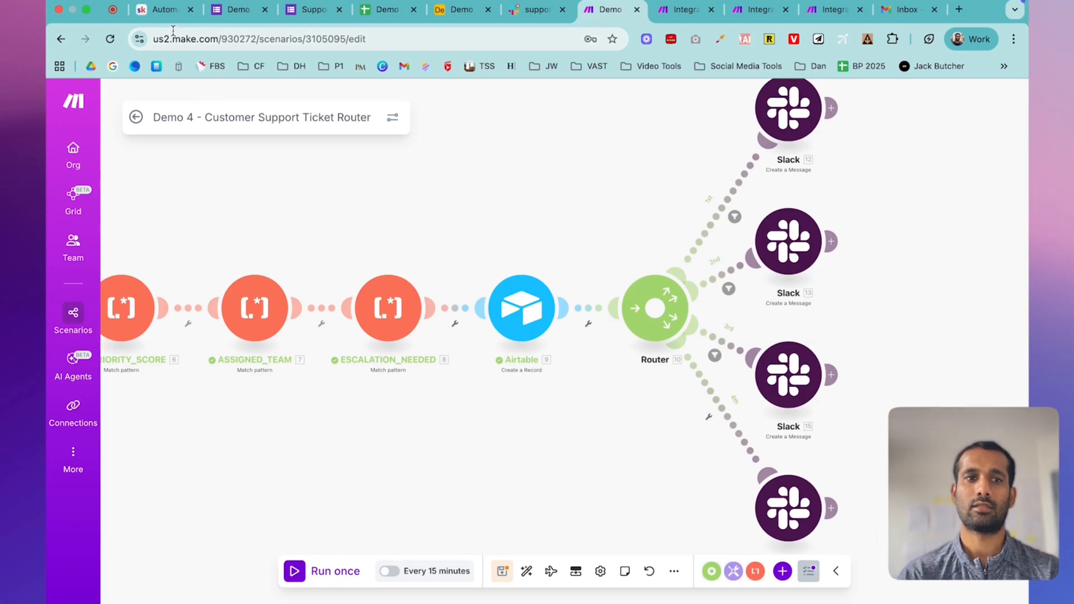
click(161, 13)
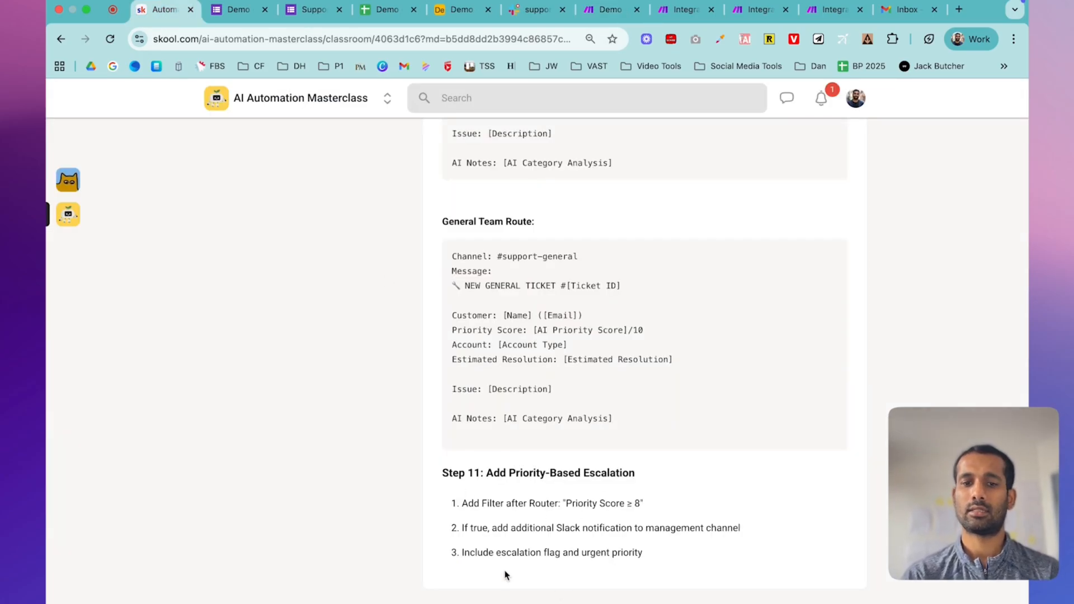
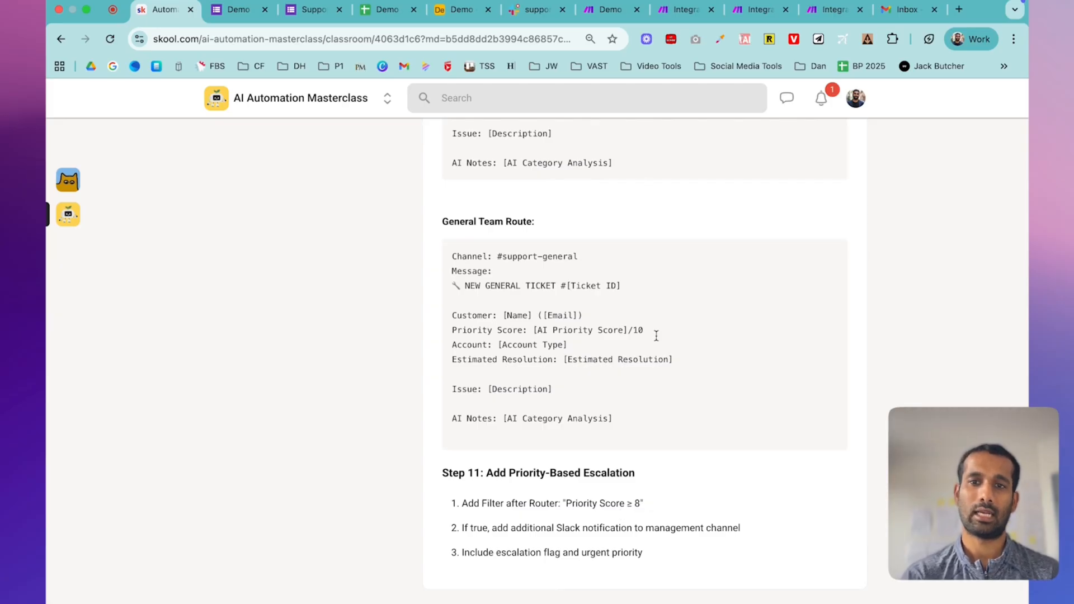
- Save the Demo 4 - Customer Support Ticket Router scenario and bring up the Support Ticket Submission form
click(536, 18)
click(598, 12)
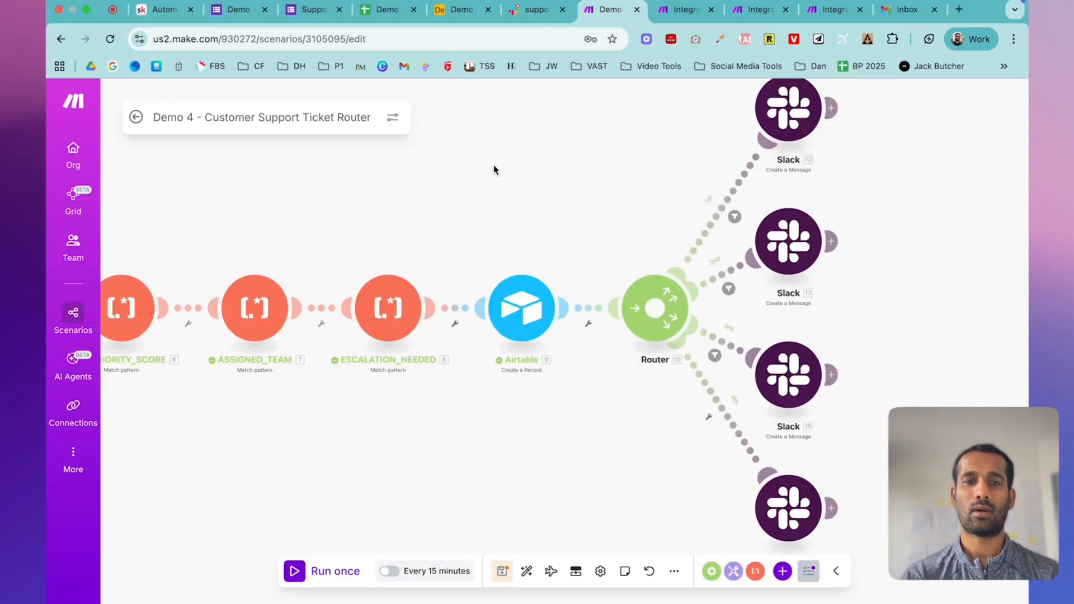
drag(494, 170, 662, 152)
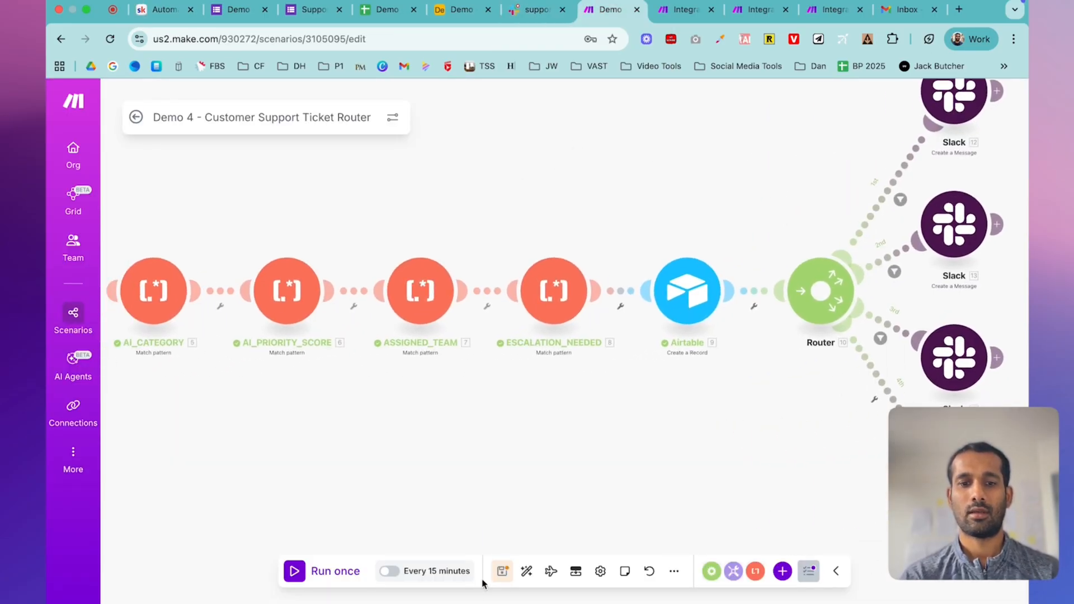
click(500, 572)
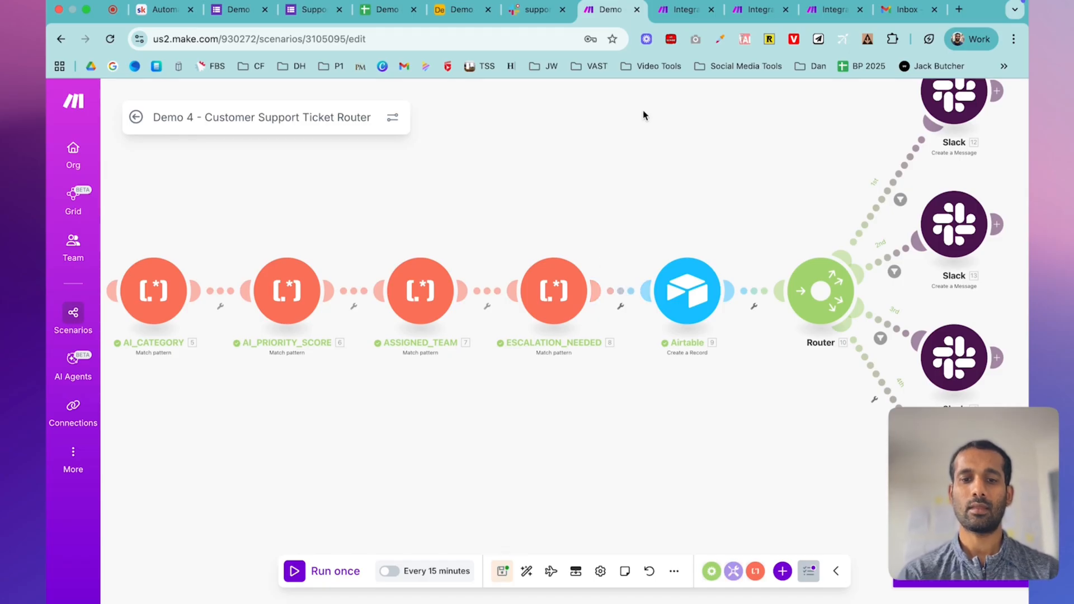
click(304, 15)
- Start another response that includes the account email, enter the requester's name, and choose Bug
click(418, 175)
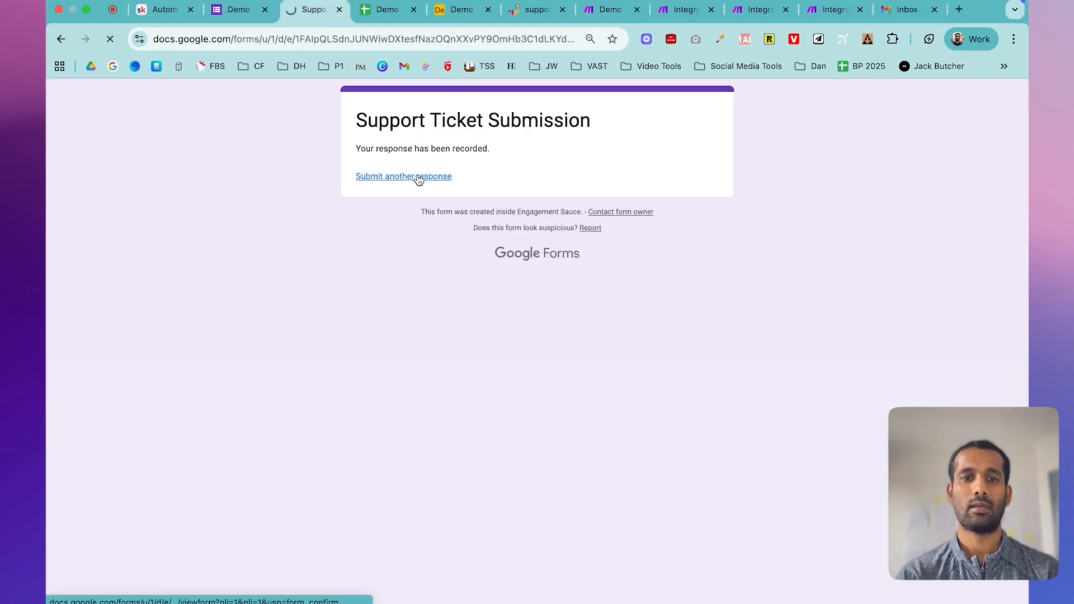
click(362, 253)
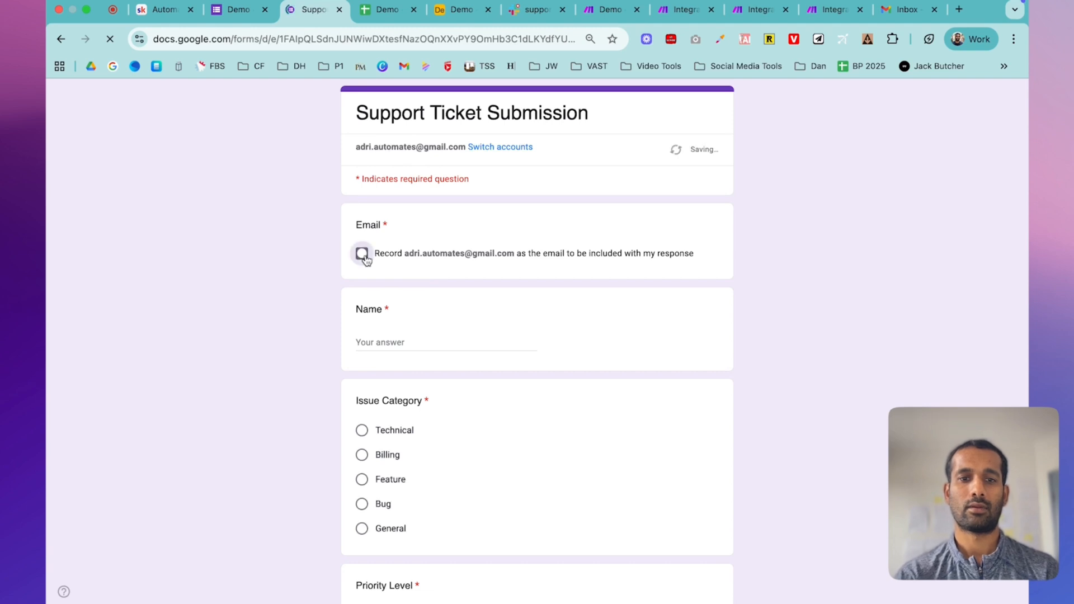
click(383, 347)
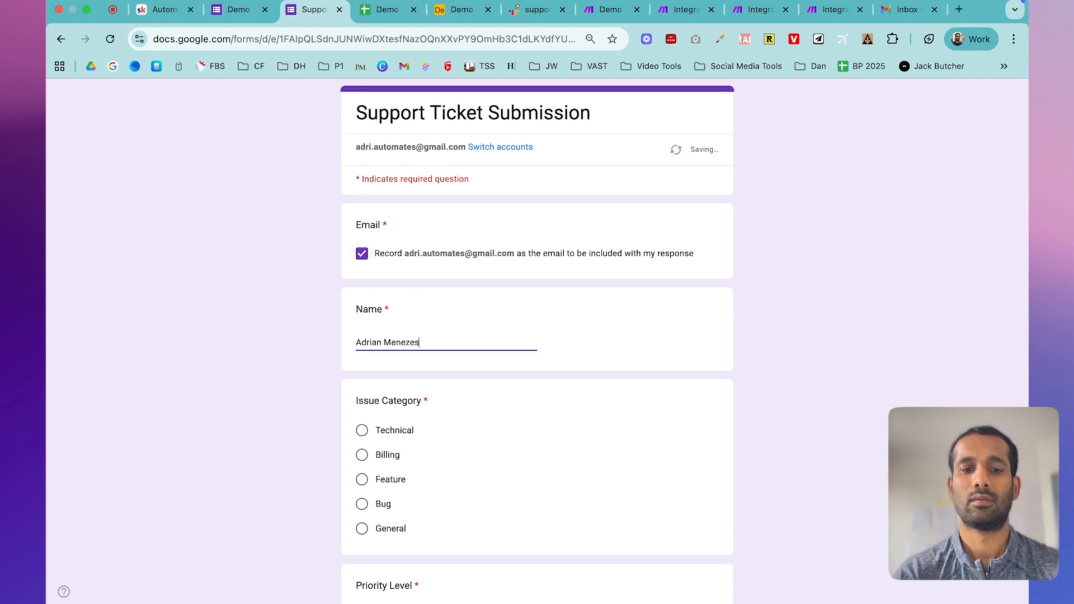
scroll(537, 336, down, 4)
click(362, 283)
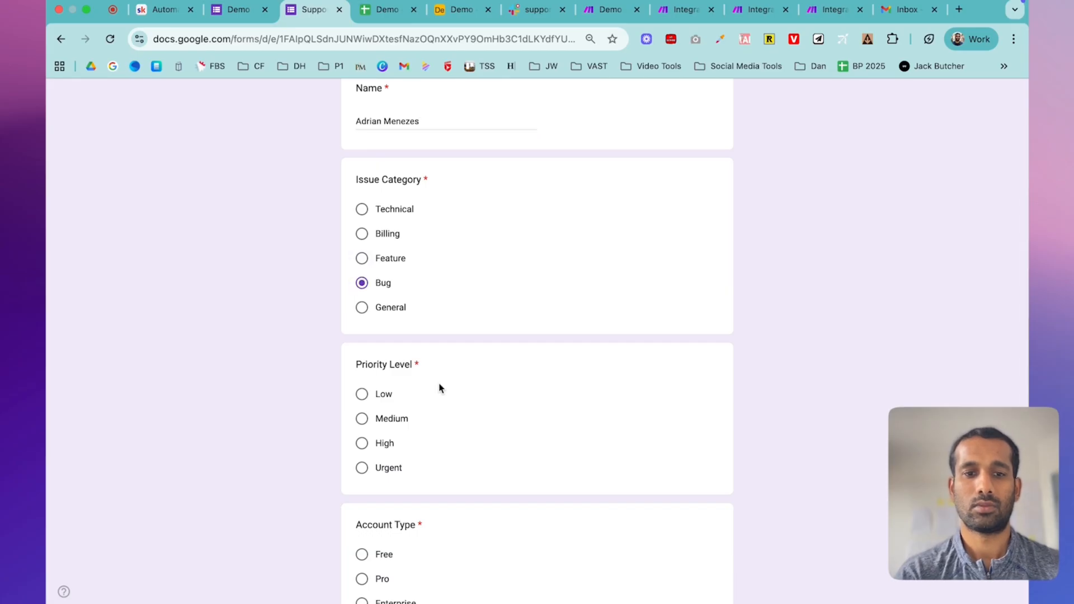
- Set Medium priority, Pro account, description 'The app crashes when creating a new automation', submit, and view the responses sheet
scroll(395, 414, down, 1)
click(381, 374)
scroll(435, 438, down, 4)
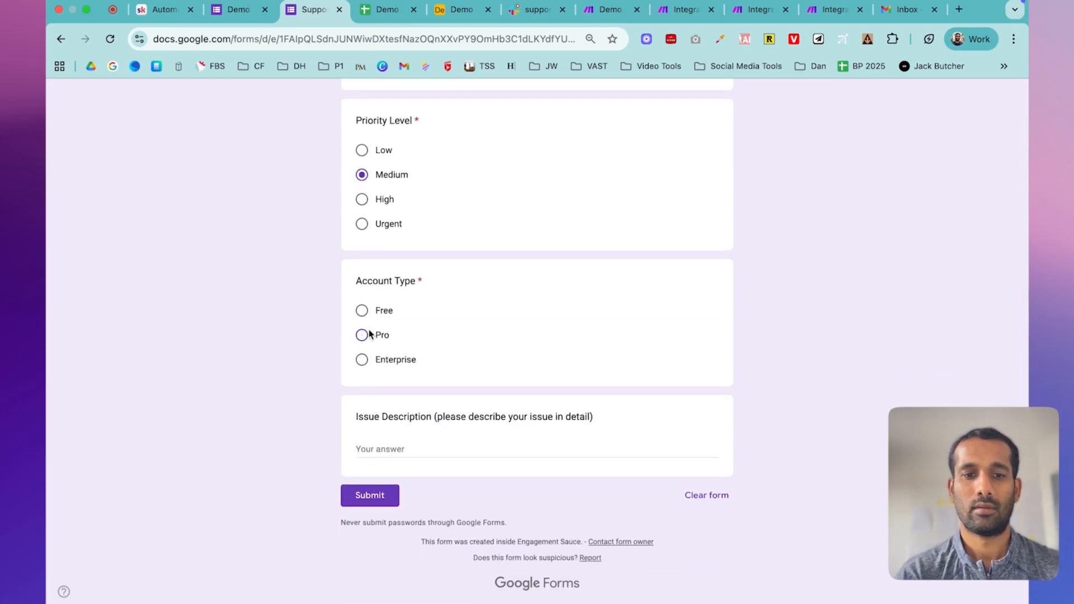
click(362, 335)
click(406, 447)
text(The app crashes when creat)
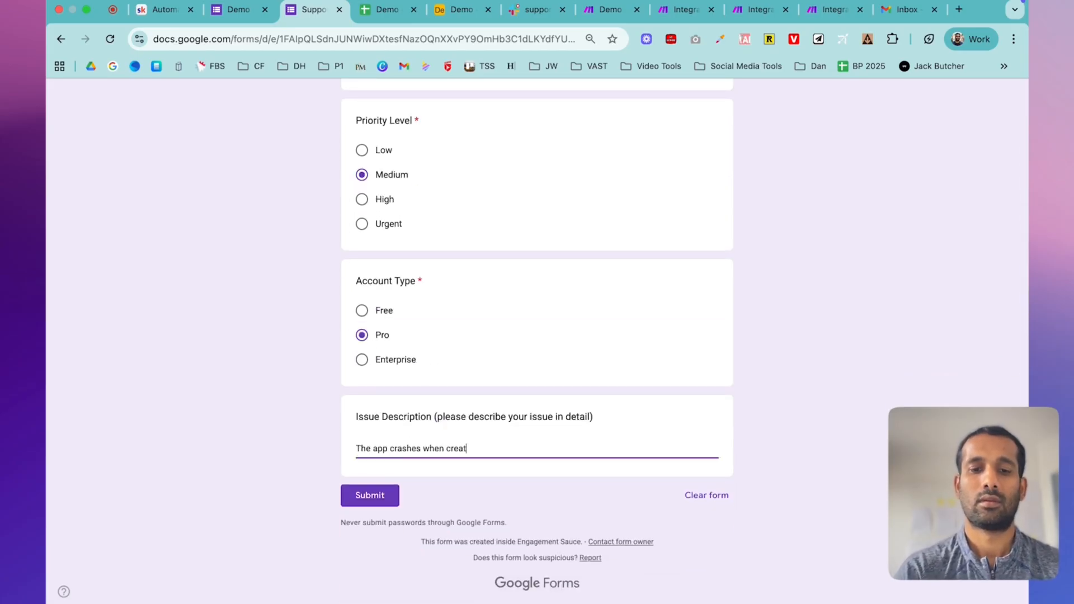
text(ing a new automation)
click(371, 496)
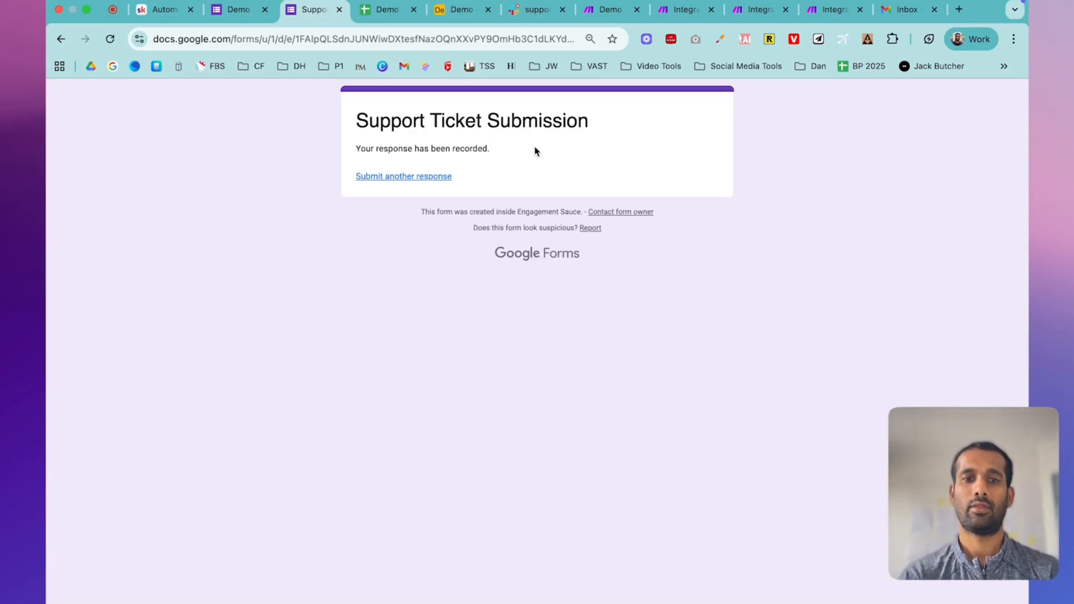
click(385, 22)
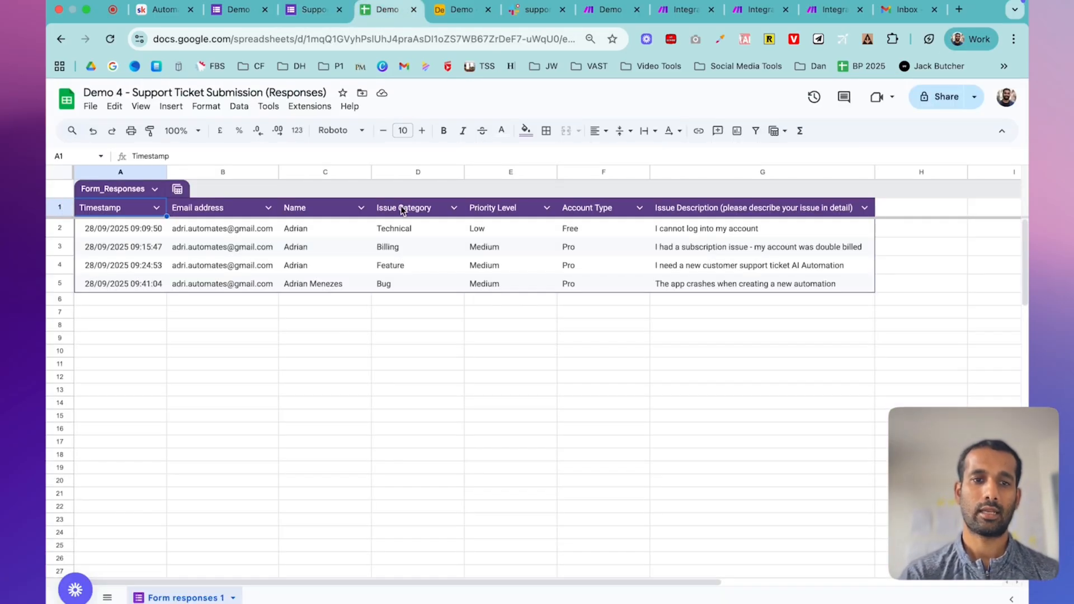
click(719, 286)
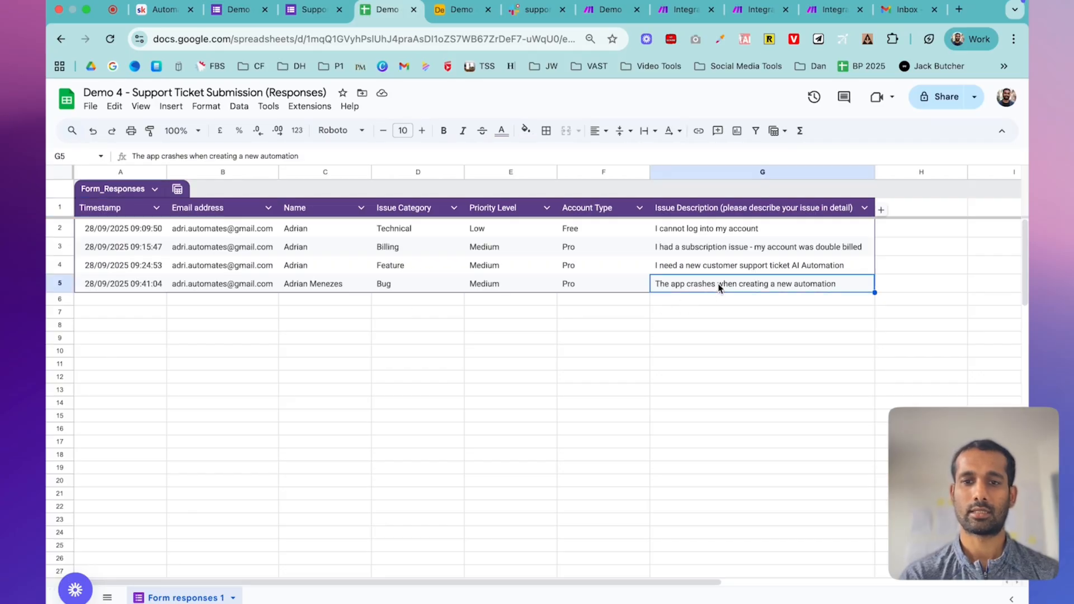
click(61, 285)
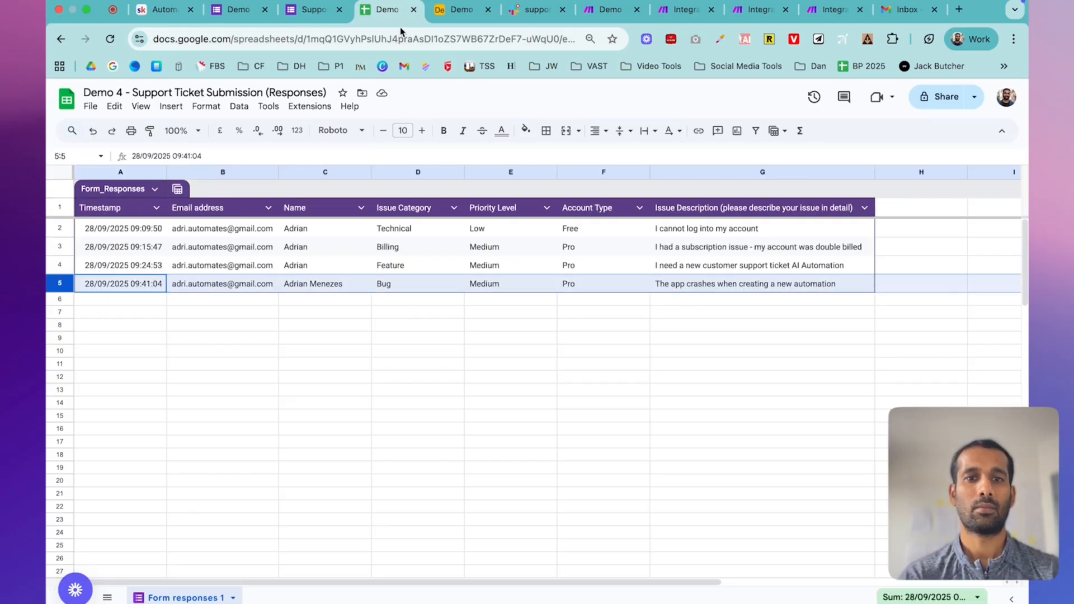
click(599, 9)
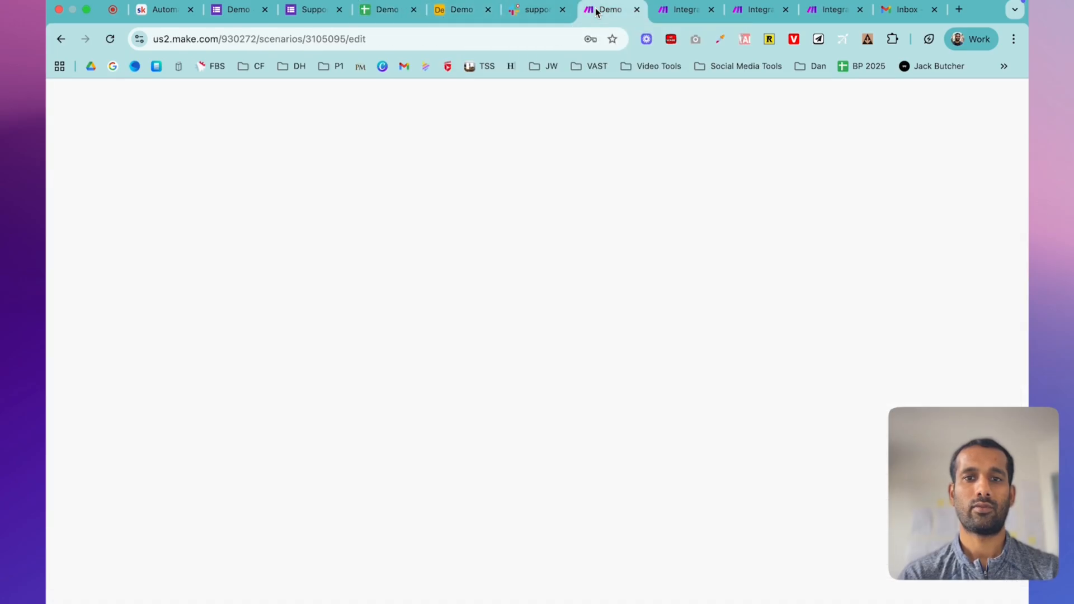
click(318, 570)
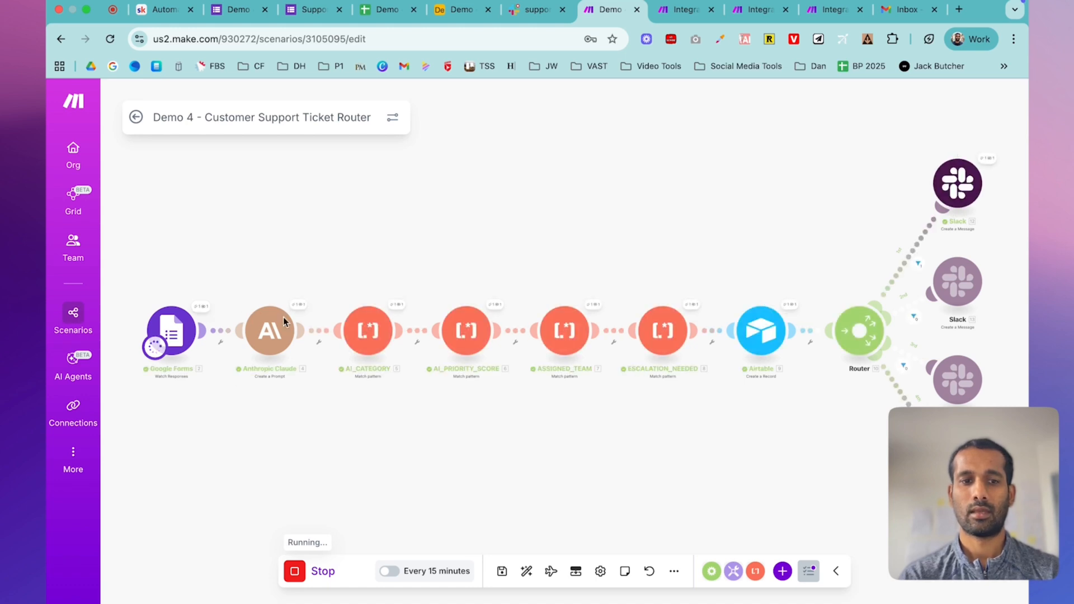
click(198, 305)
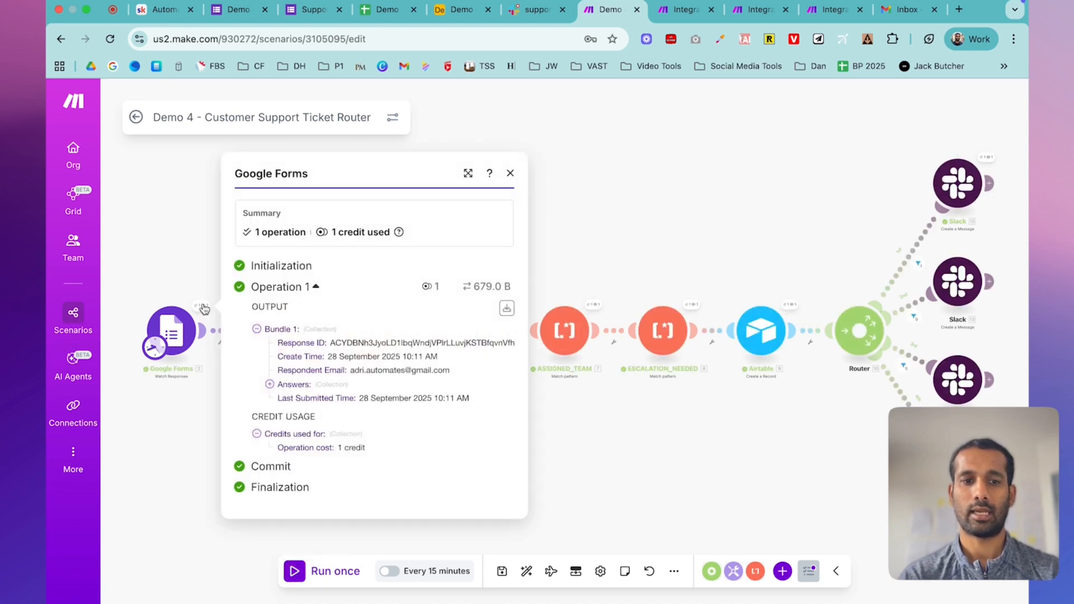
click(269, 384)
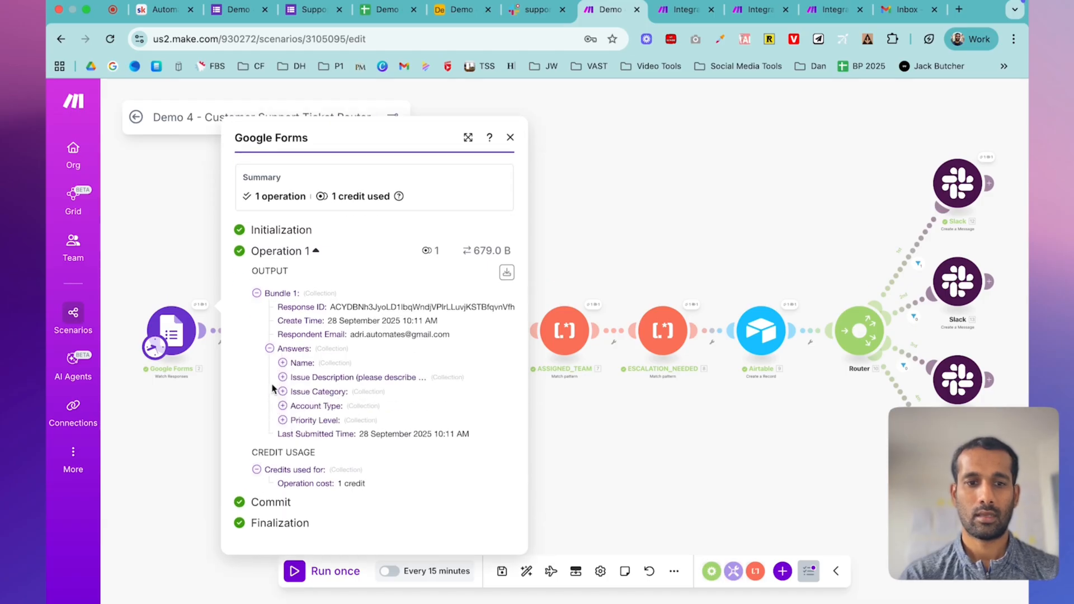
click(283, 362)
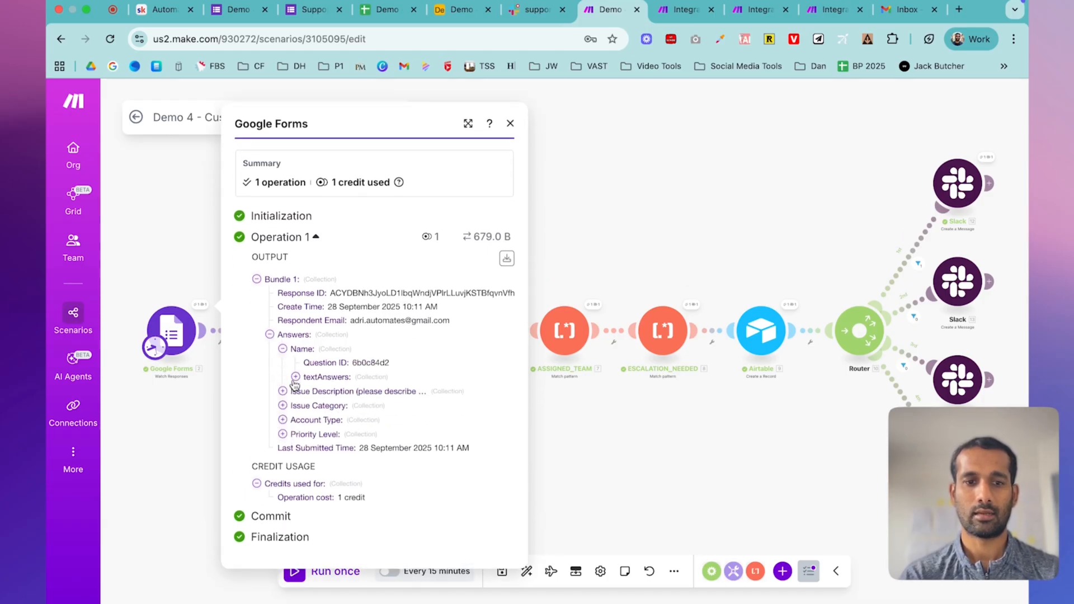
click(296, 369)
click(309, 384)
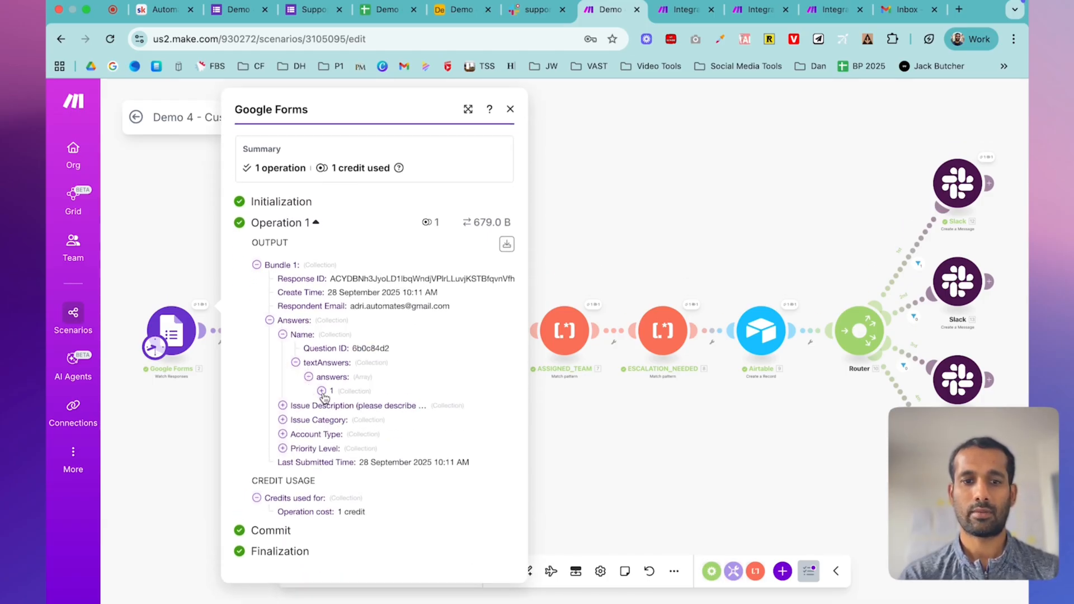
click(322, 392)
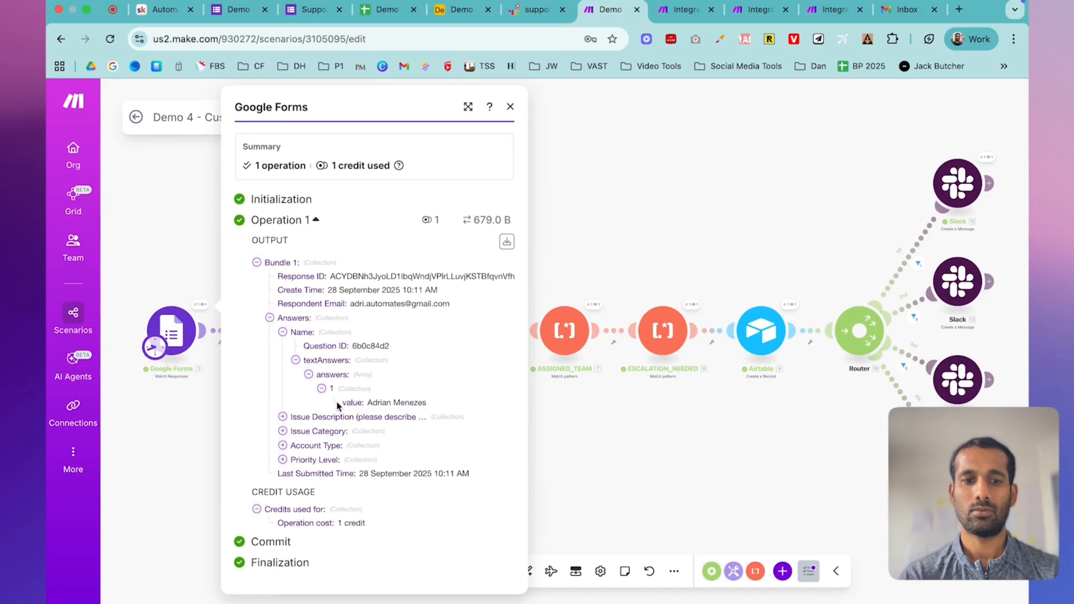
click(625, 262)
click(302, 305)
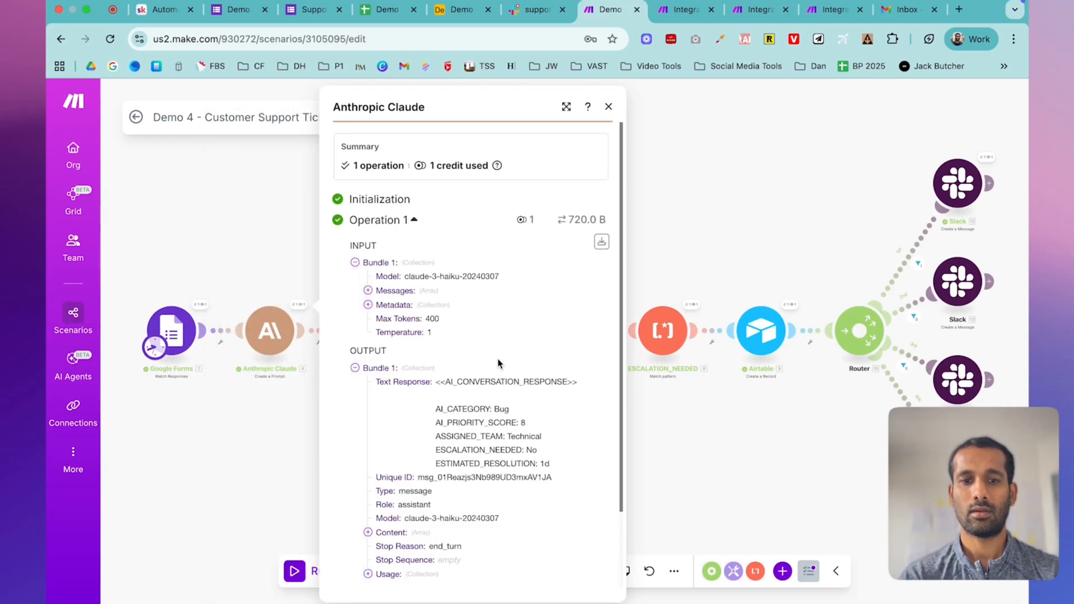
scroll(475, 351, down, 3)
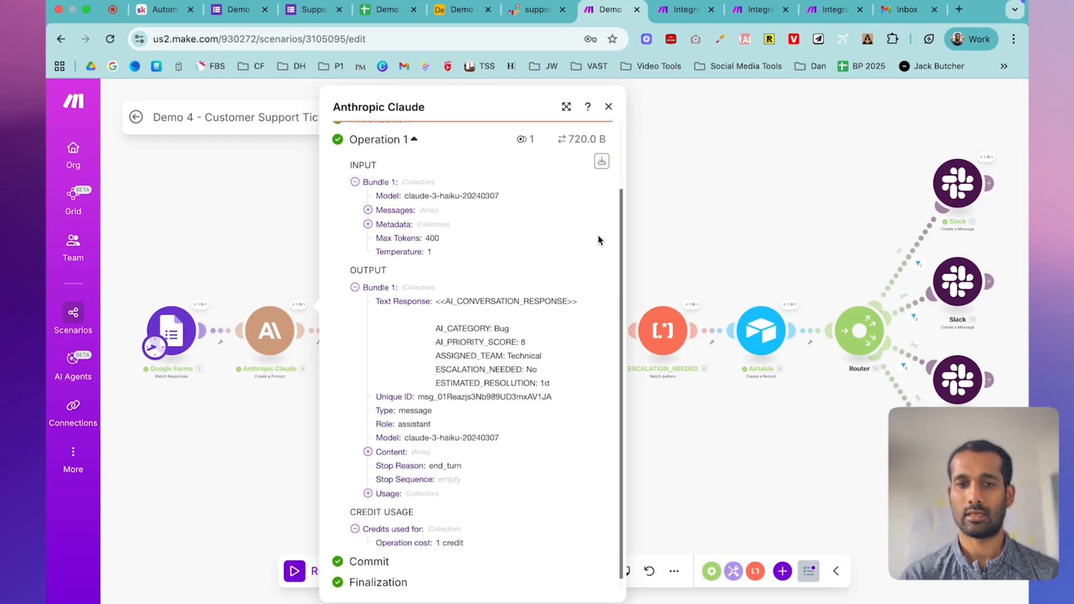
click(607, 107)
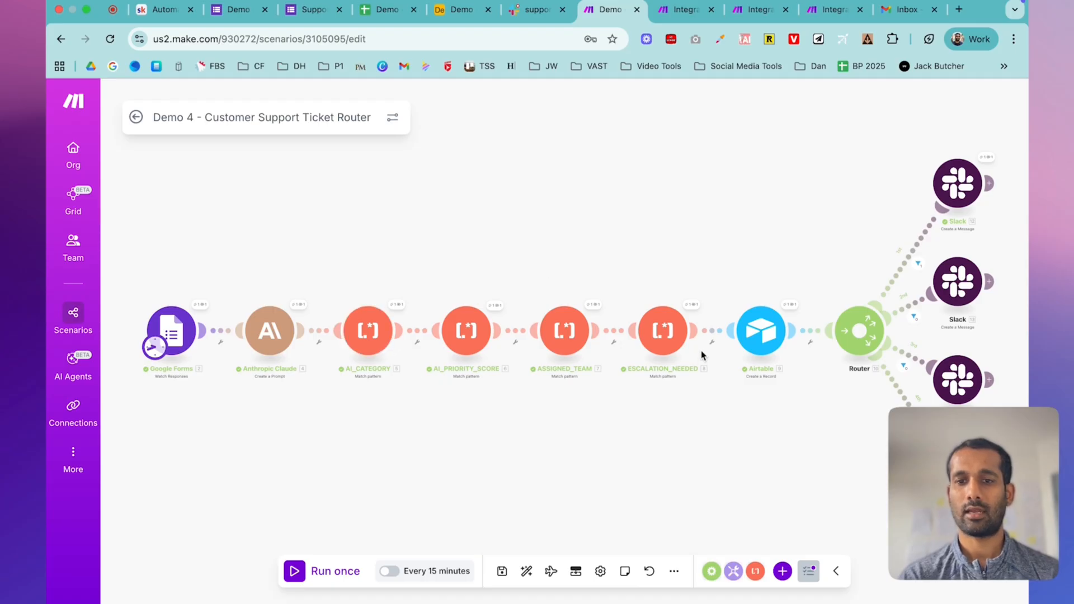
click(770, 327)
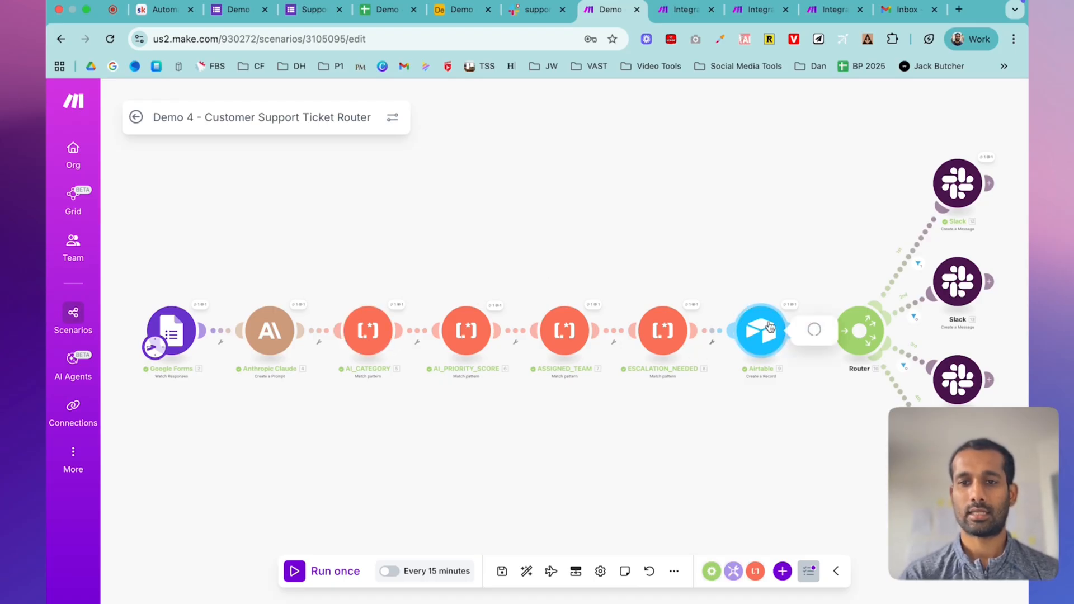
click(713, 106)
click(791, 305)
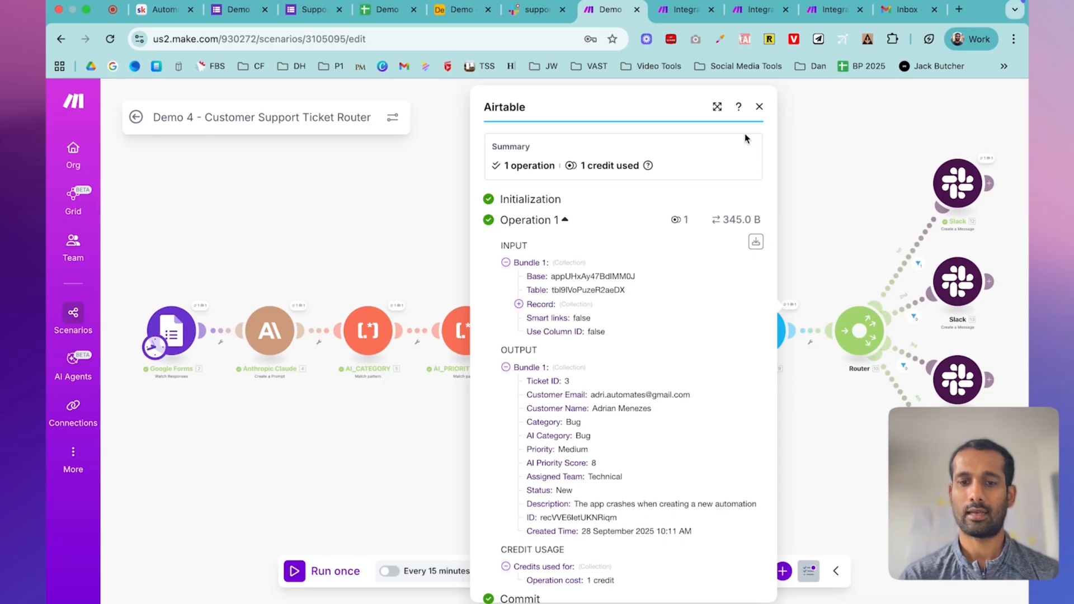
click(762, 106)
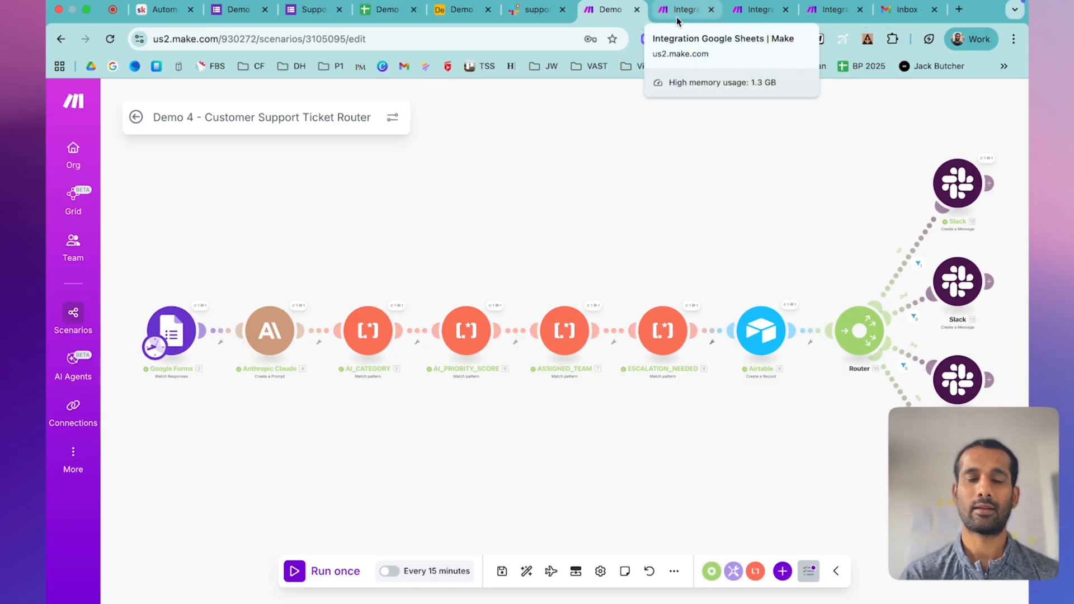
click(540, 12)
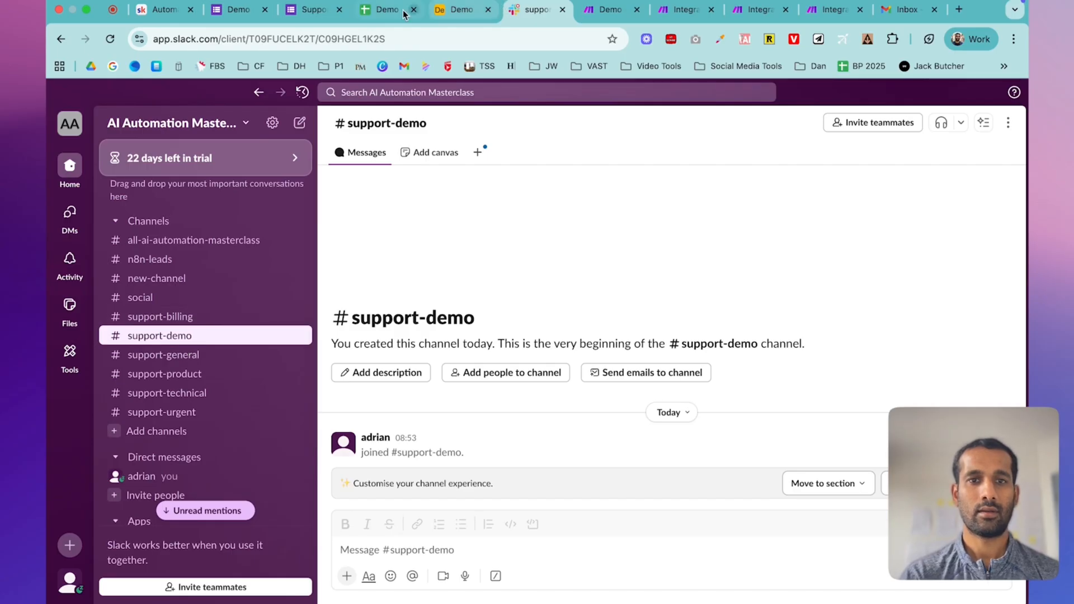
click(592, 12)
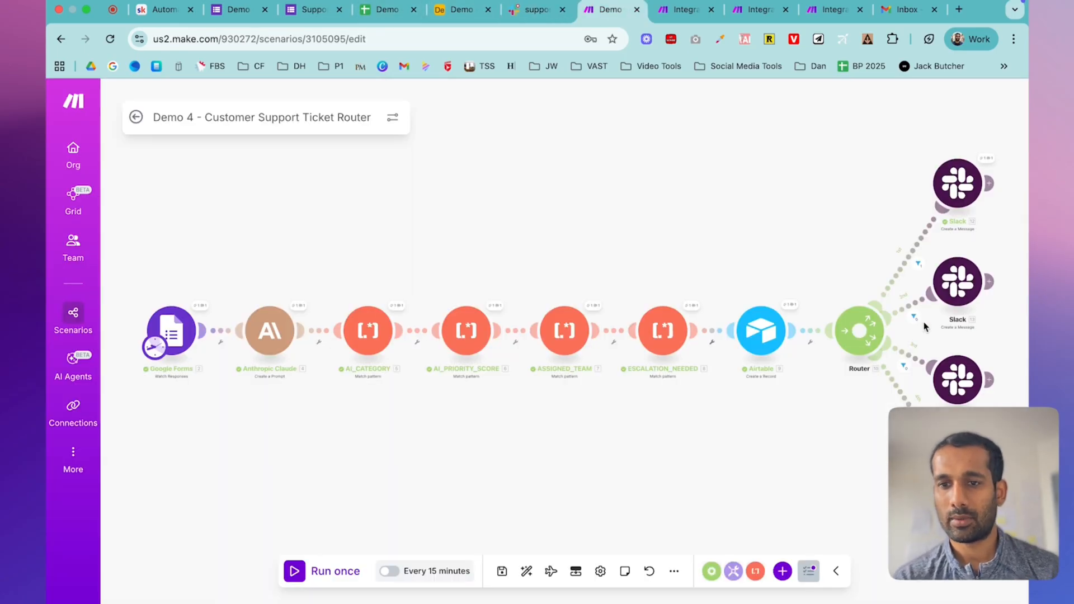
scroll(927, 351, up, 5)
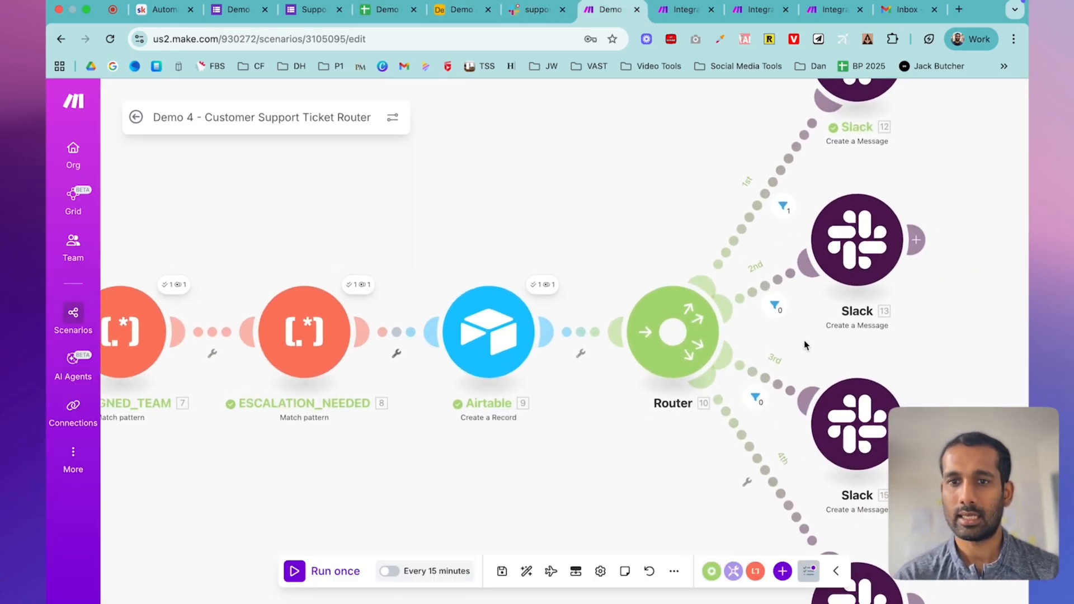
drag(763, 315, 760, 344)
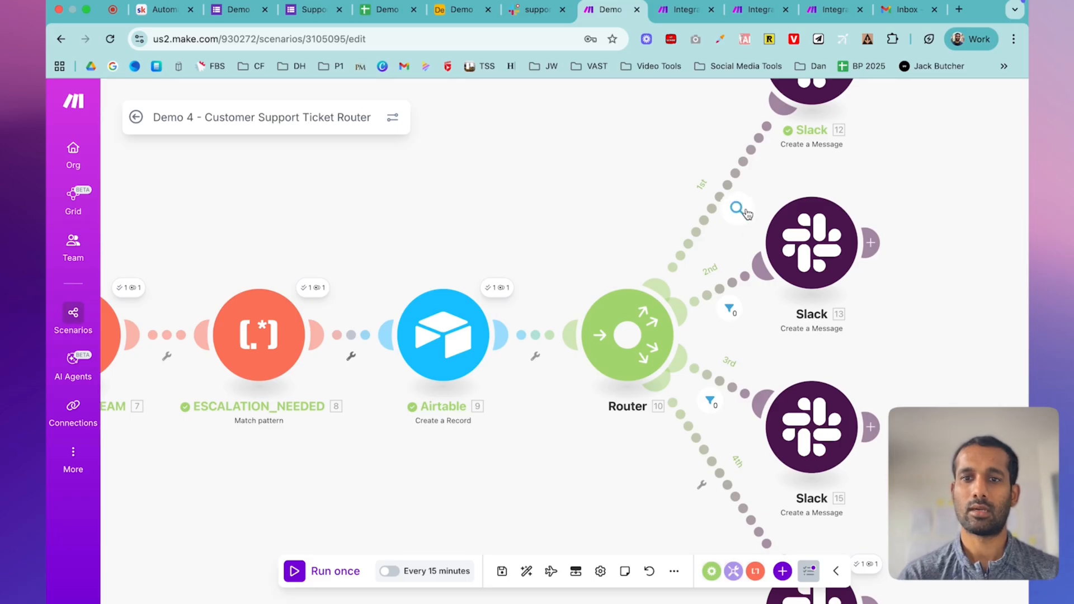
scroll(799, 188, up, 1)
scroll(798, 192, up, 1)
drag(873, 162, 882, 249)
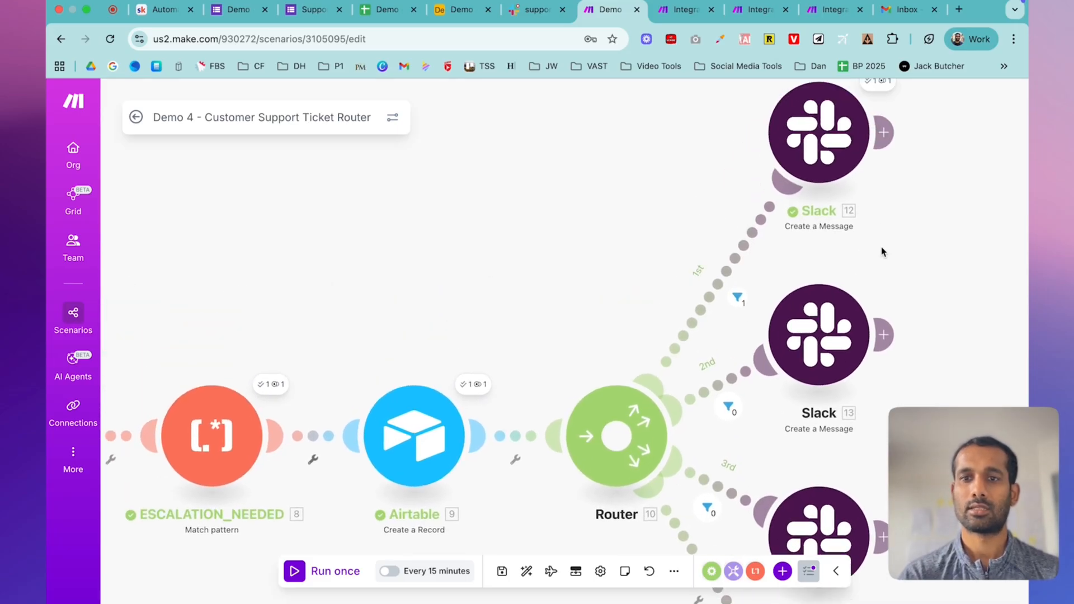
click(528, 11)
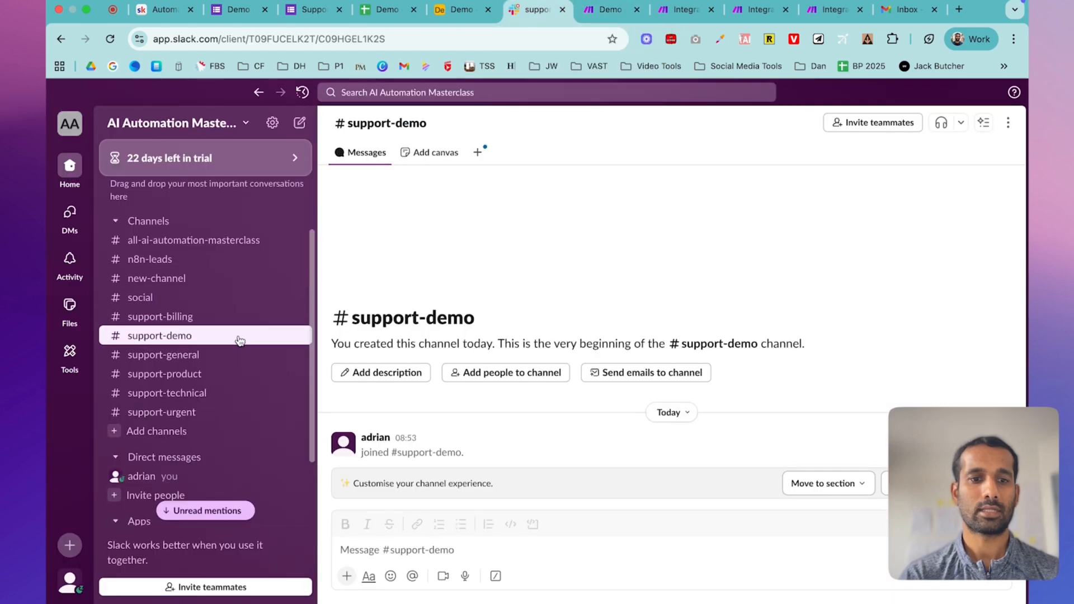
- Check that the Bug ticket message posted in #support-technical, then return to the Make scenario
click(196, 392)
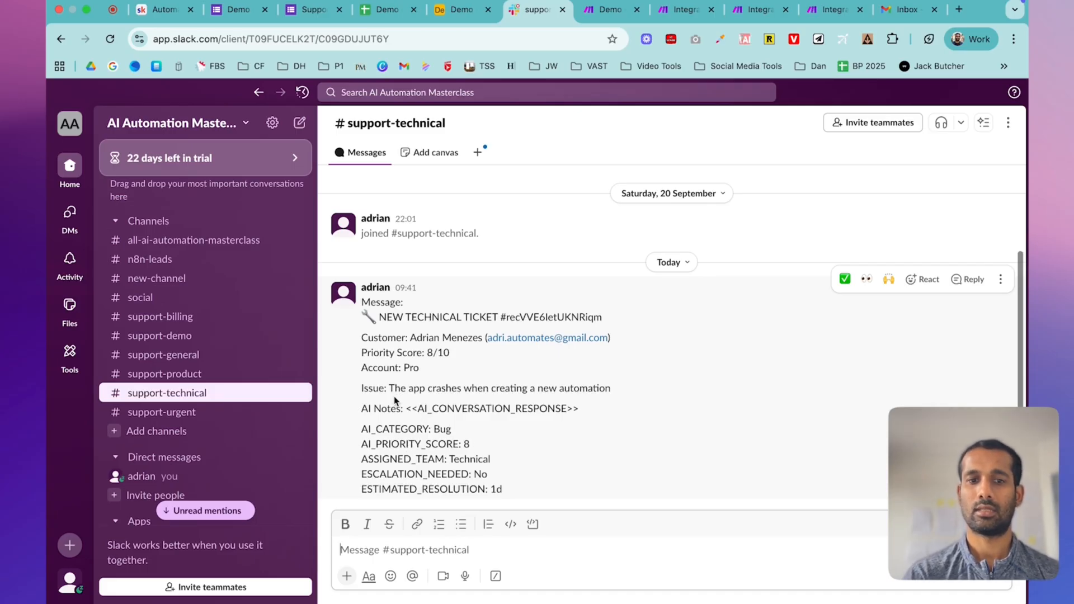
scroll(394, 401, up, 2)
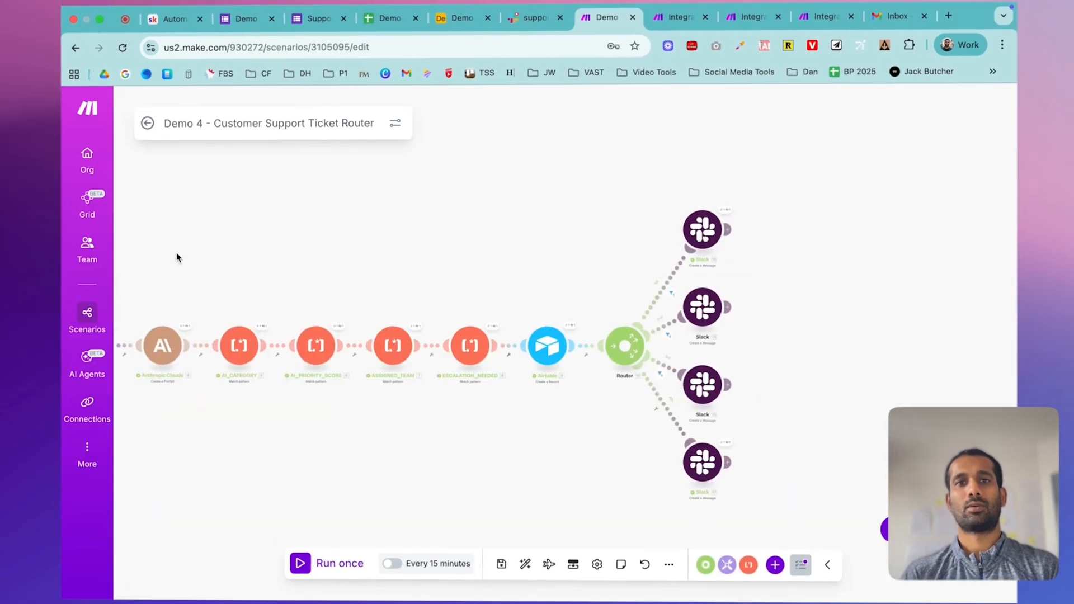
drag(183, 257, 279, 264)
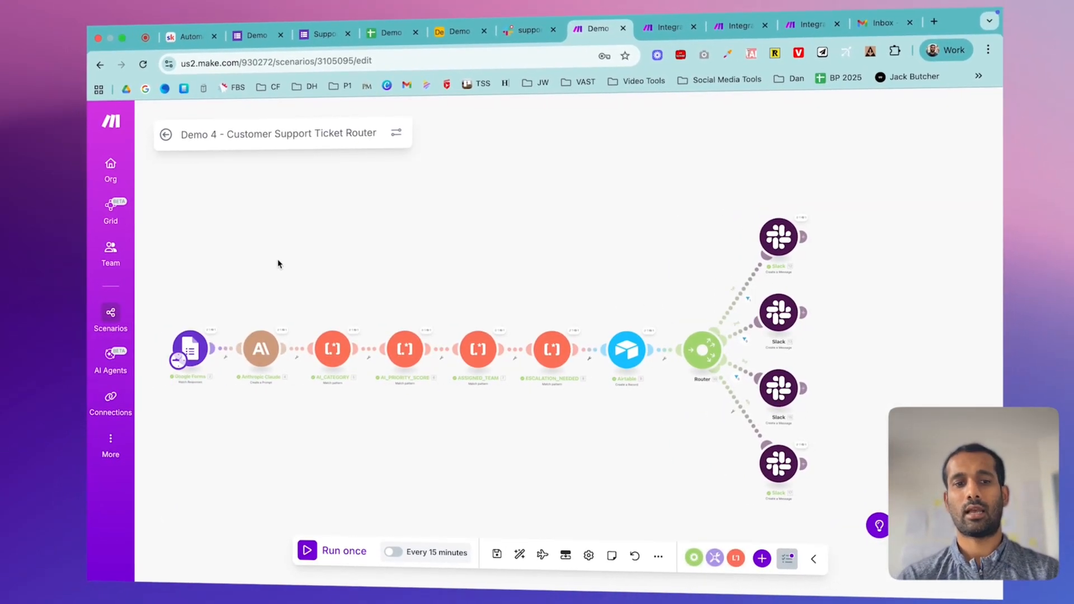